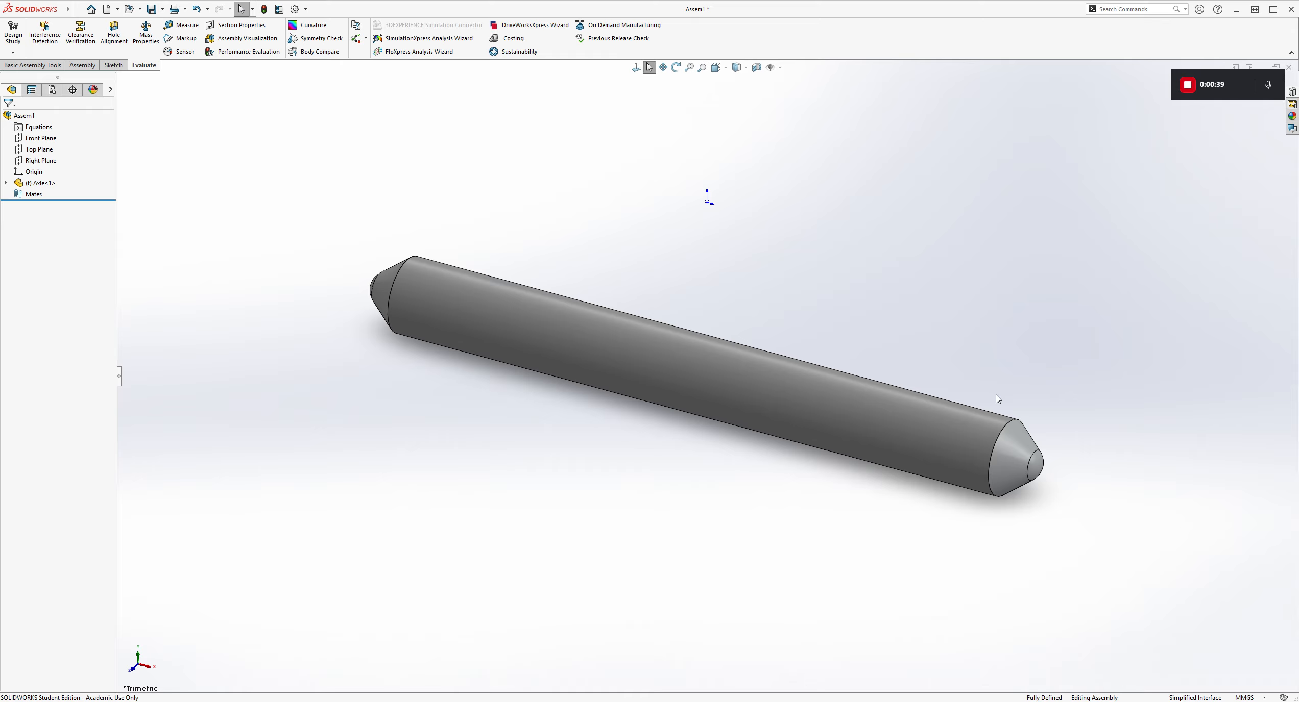
- Insert the oleopiston part into the assembly and place it beside the axle
scroll(884, 342, up, 3)
middle_drag(884, 342, 899, 282)
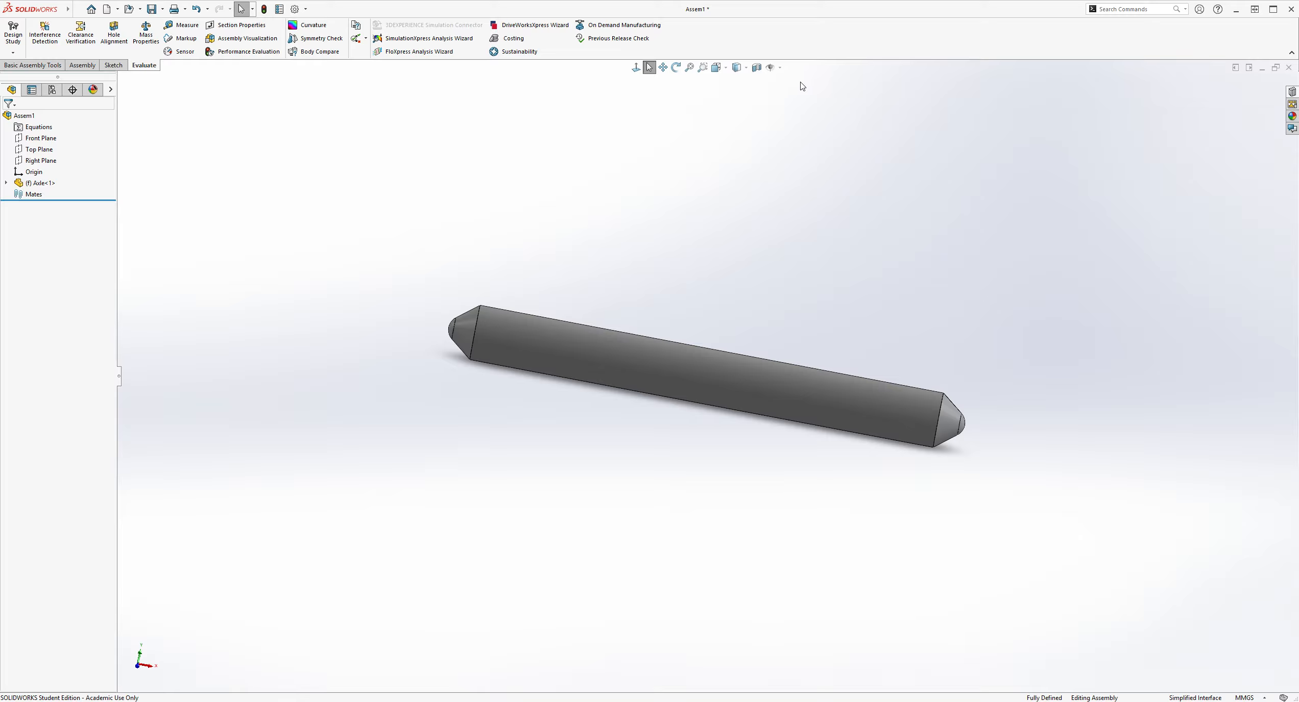
scroll(912, 272, up, 2)
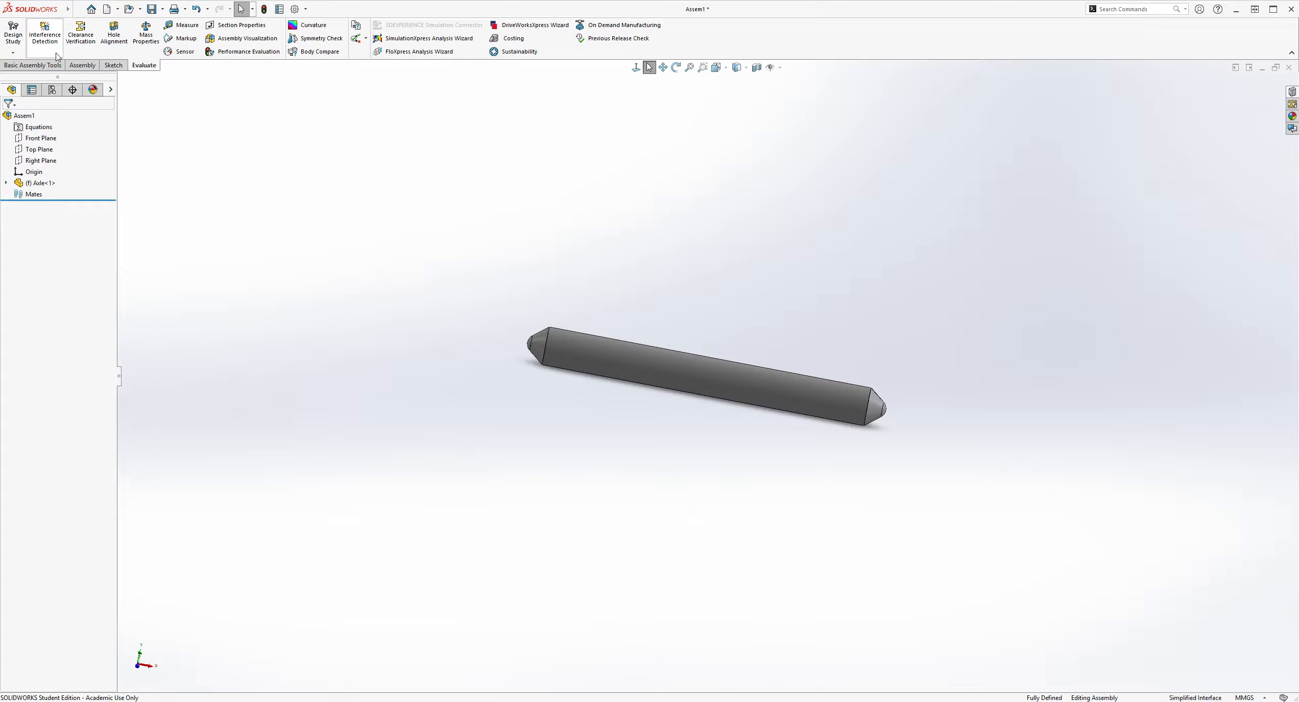
click(82, 65)
click(57, 33)
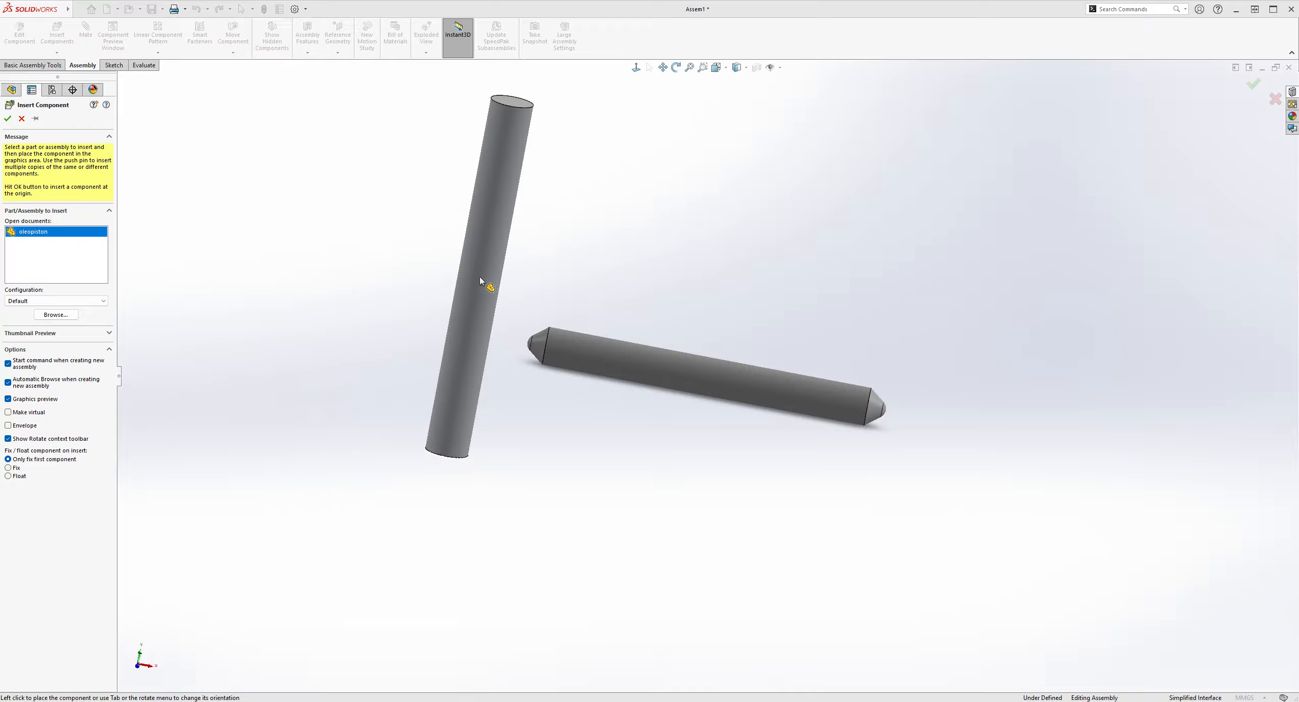
click(382, 346)
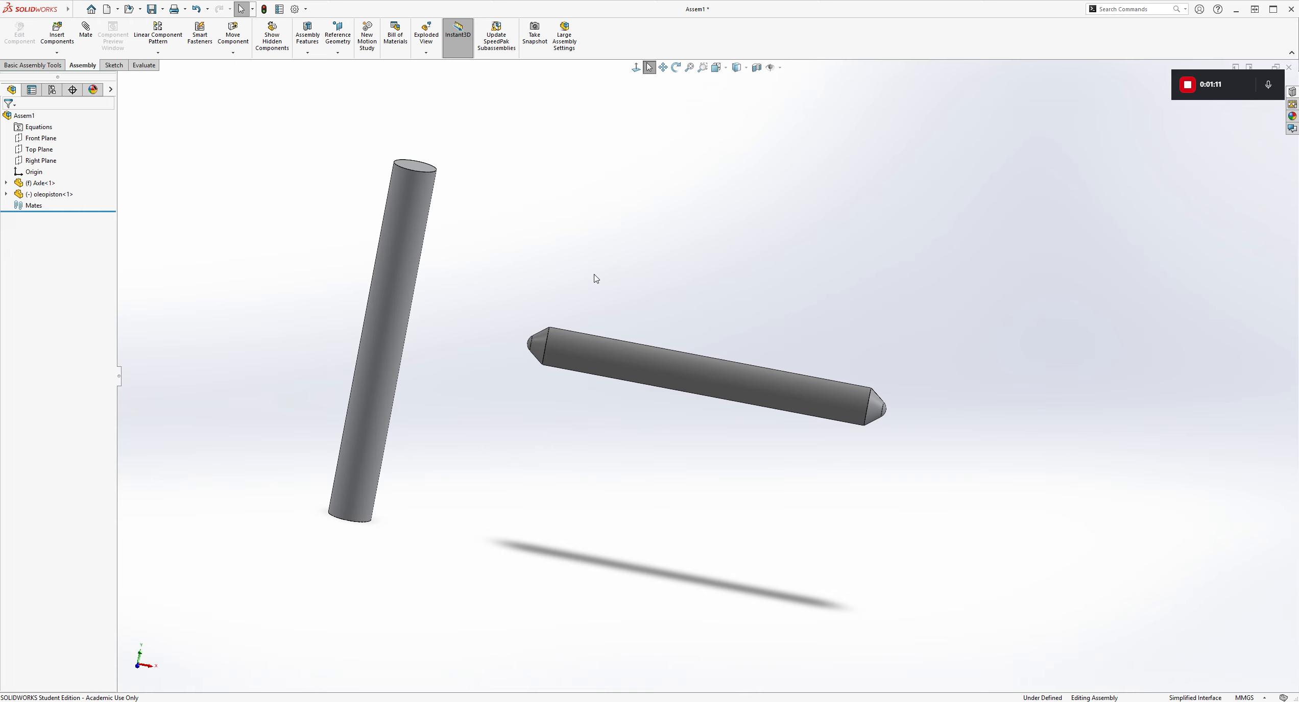
- Insert the oleostrut part into the assembly and place it next to the oleopiston
click(56, 34)
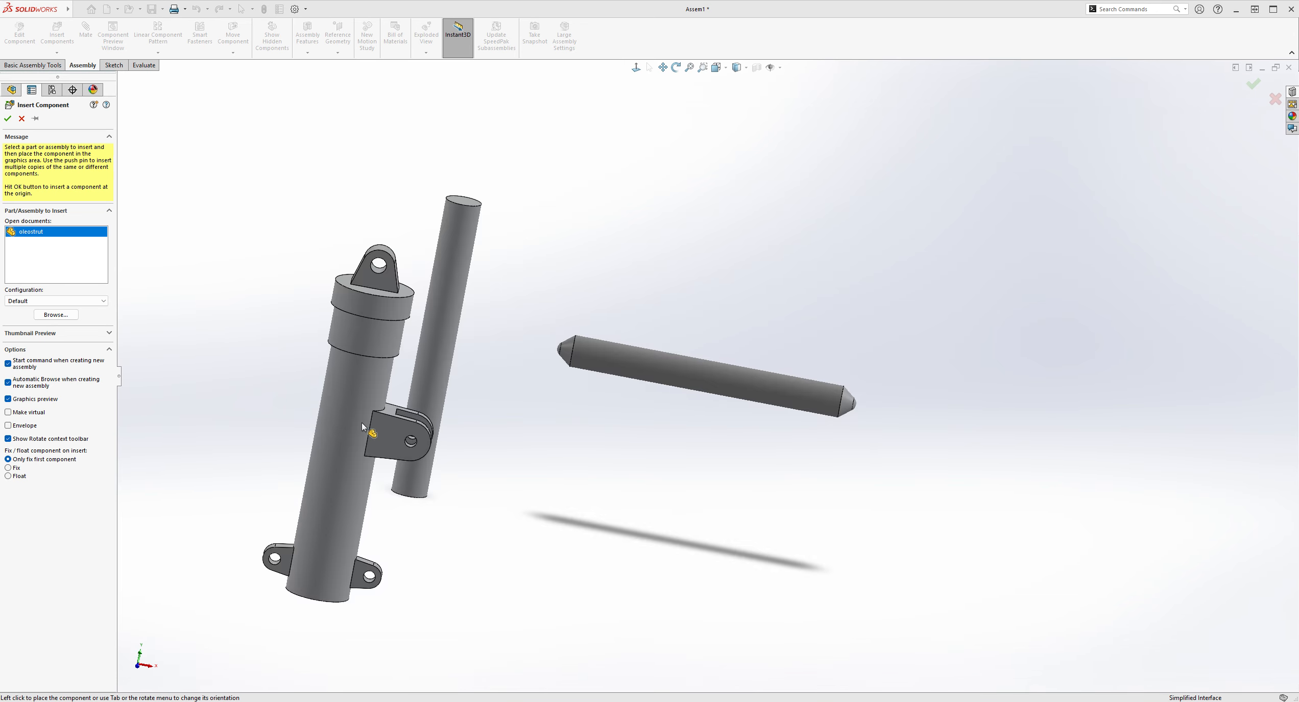
scroll(359, 423, up, 1)
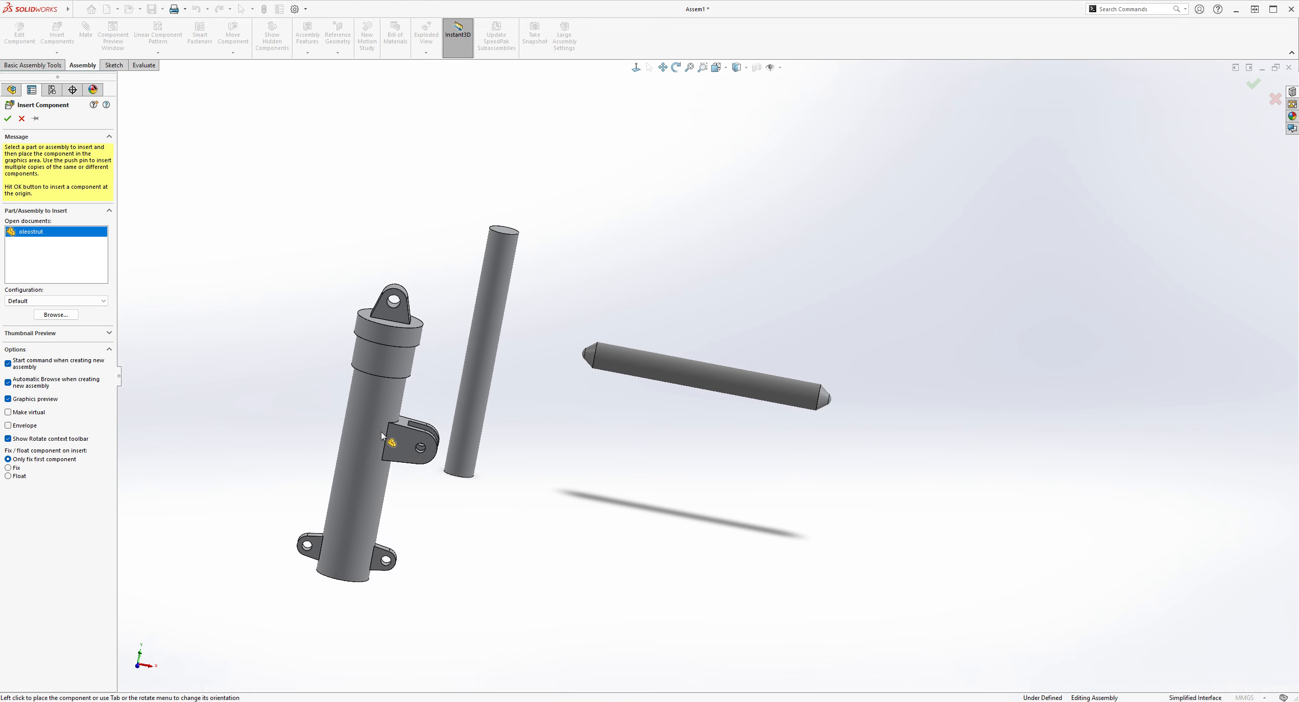
click(380, 433)
scroll(630, 426, up, 1)
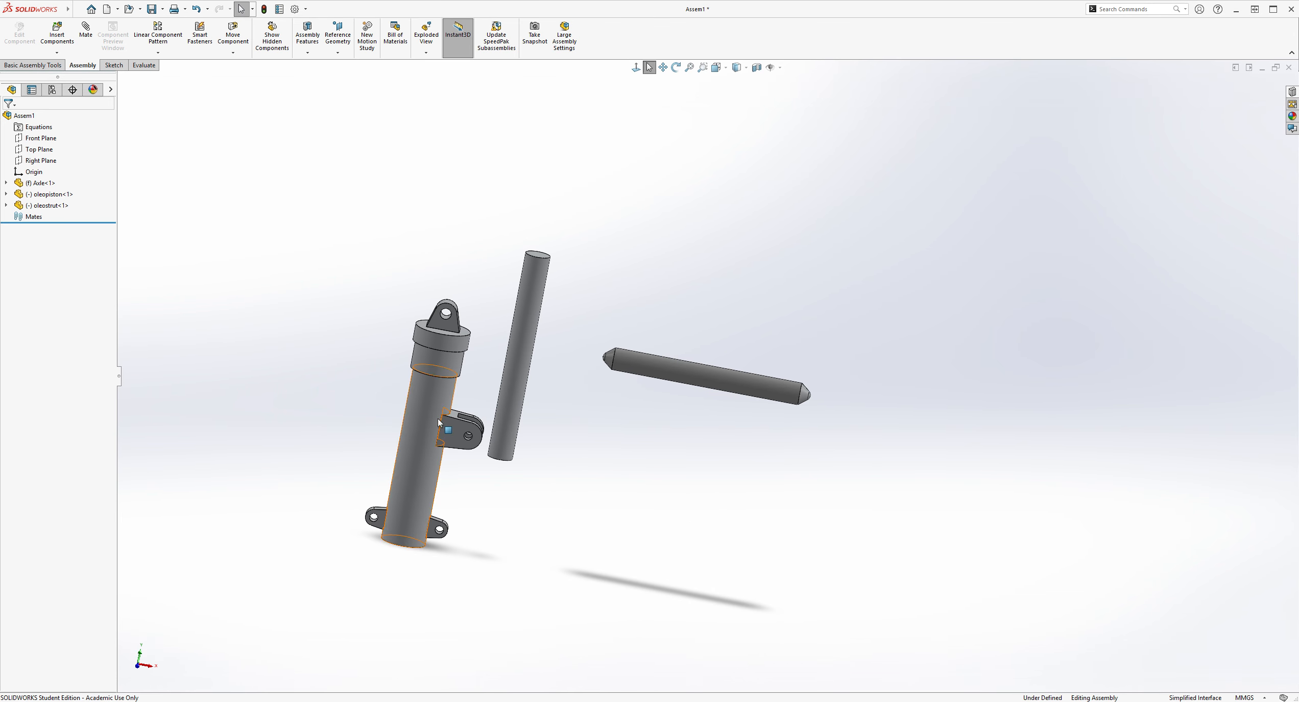
- Rotate the oleostrut about 180° around its Z axis so that its open end points upward
click(427, 408)
click(473, 523)
drag(473, 414, 299, 493)
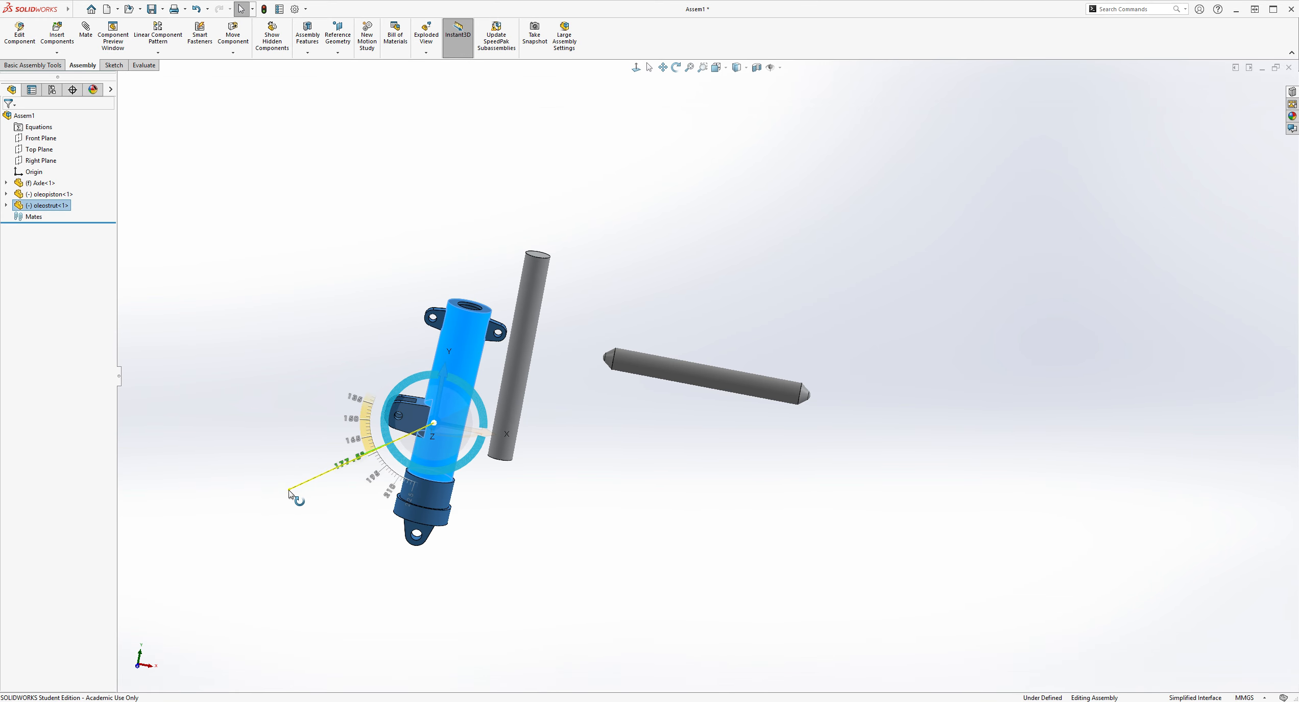
click(759, 543)
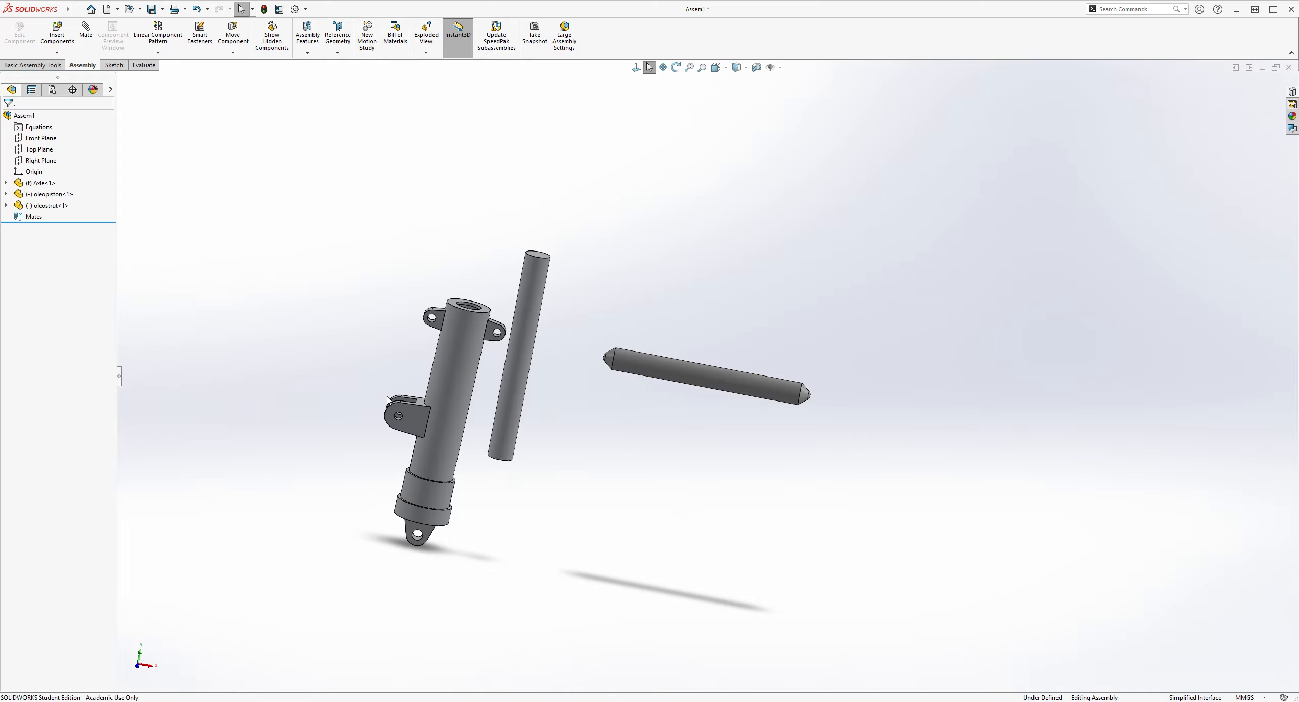
- Add a concentric mate between the oleopiston's cylindrical face and the bore of the oleostrut
middle_drag(602, 468, 612, 508)
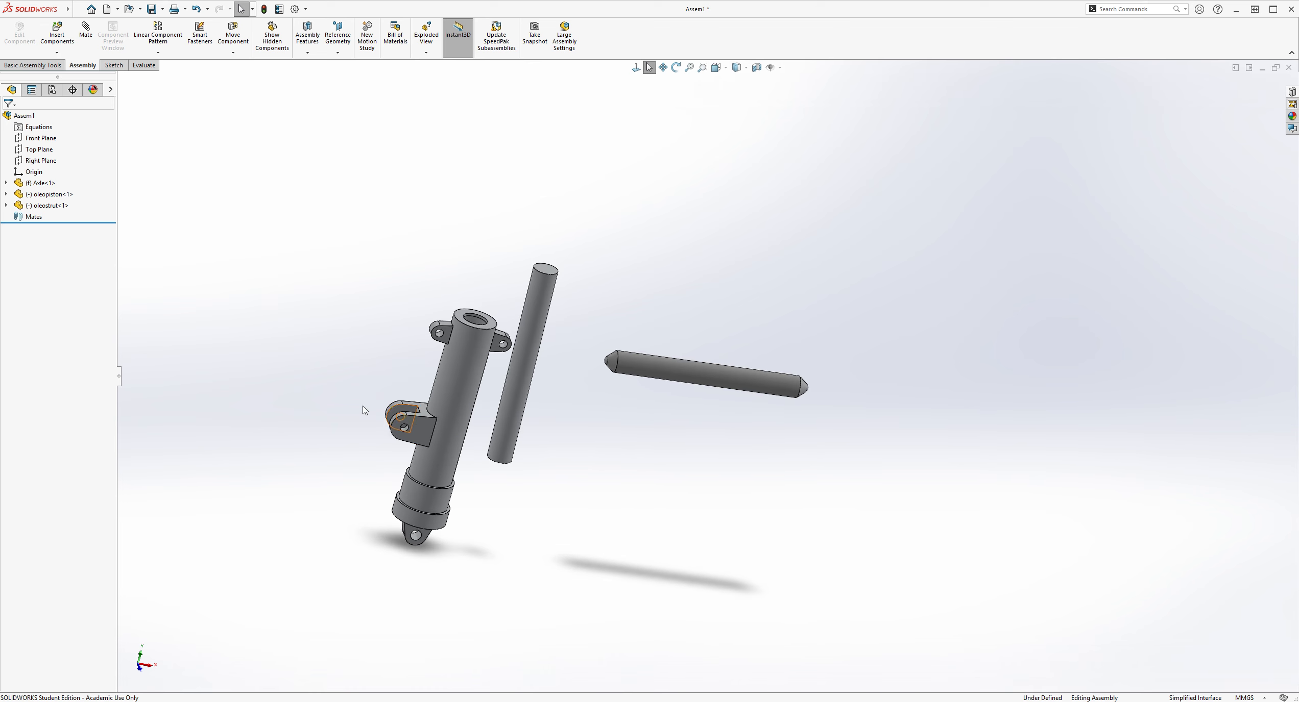
middle_drag(546, 443, 530, 413)
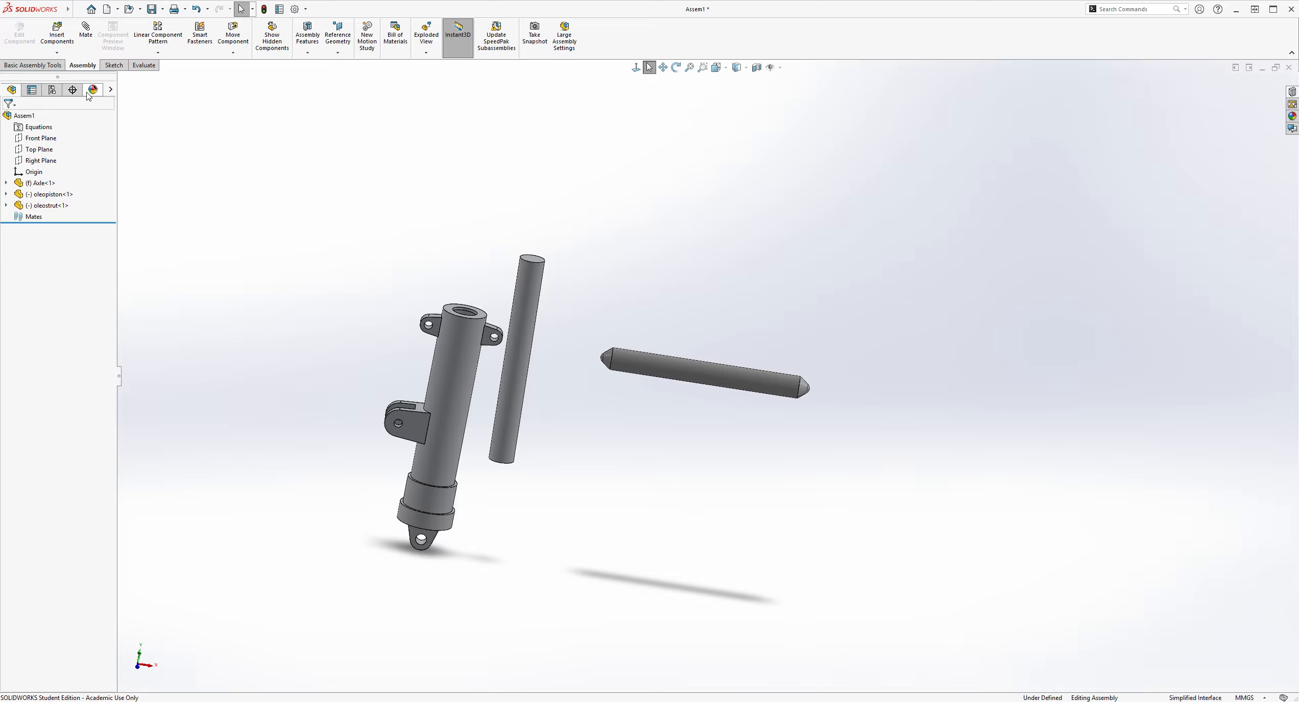
click(85, 30)
scroll(531, 317, down, 2)
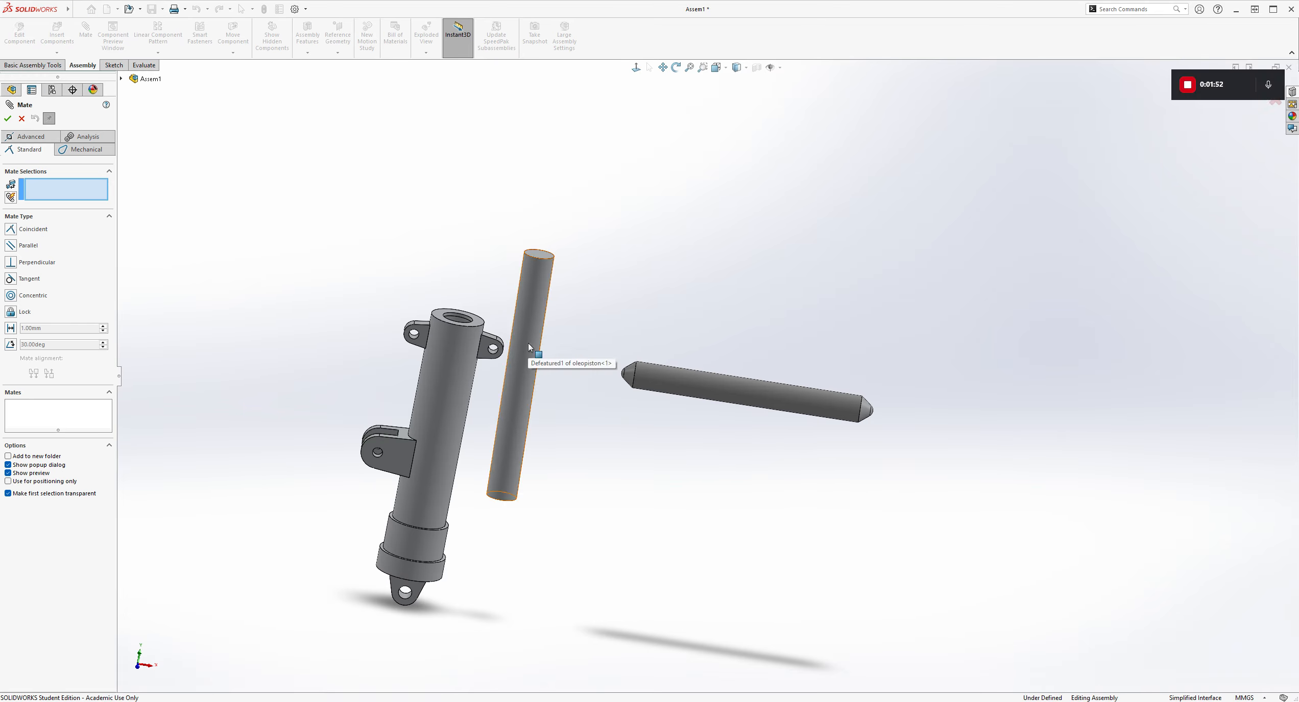
click(528, 343)
middle_drag(615, 334, 625, 368)
scroll(469, 325, down, 1)
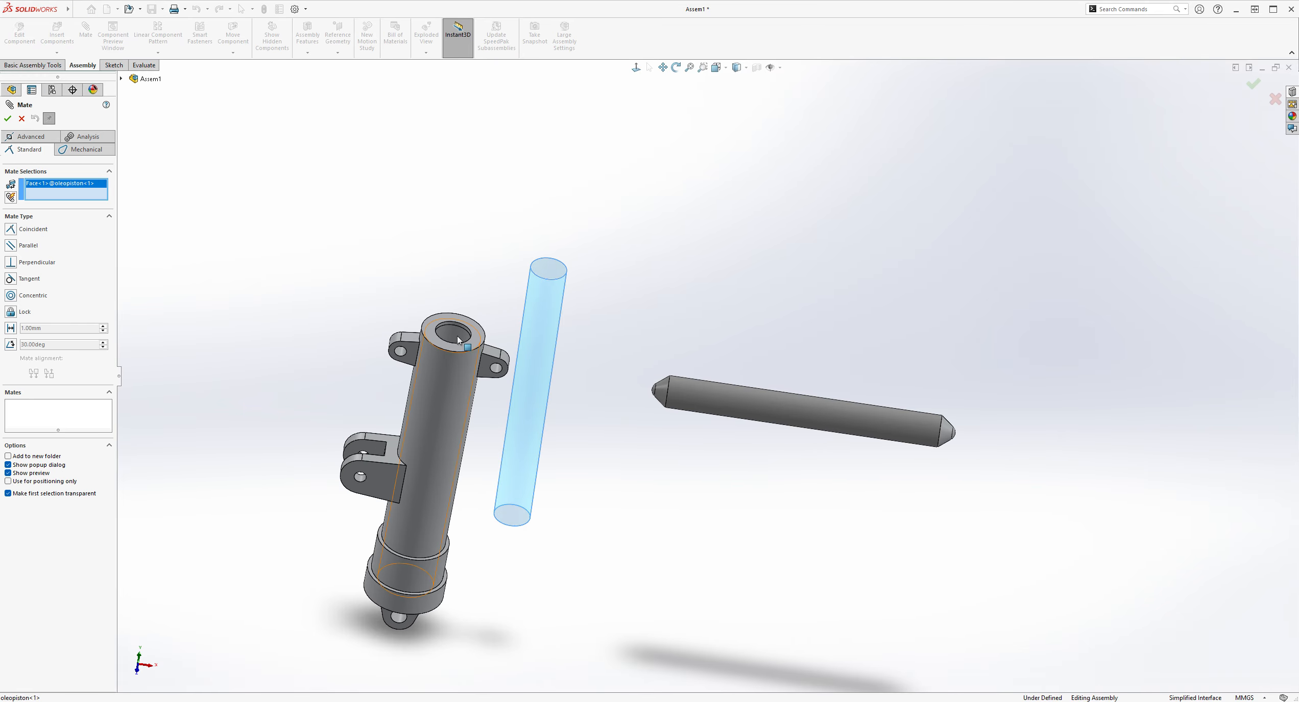
middle_drag(546, 307, 641, 371)
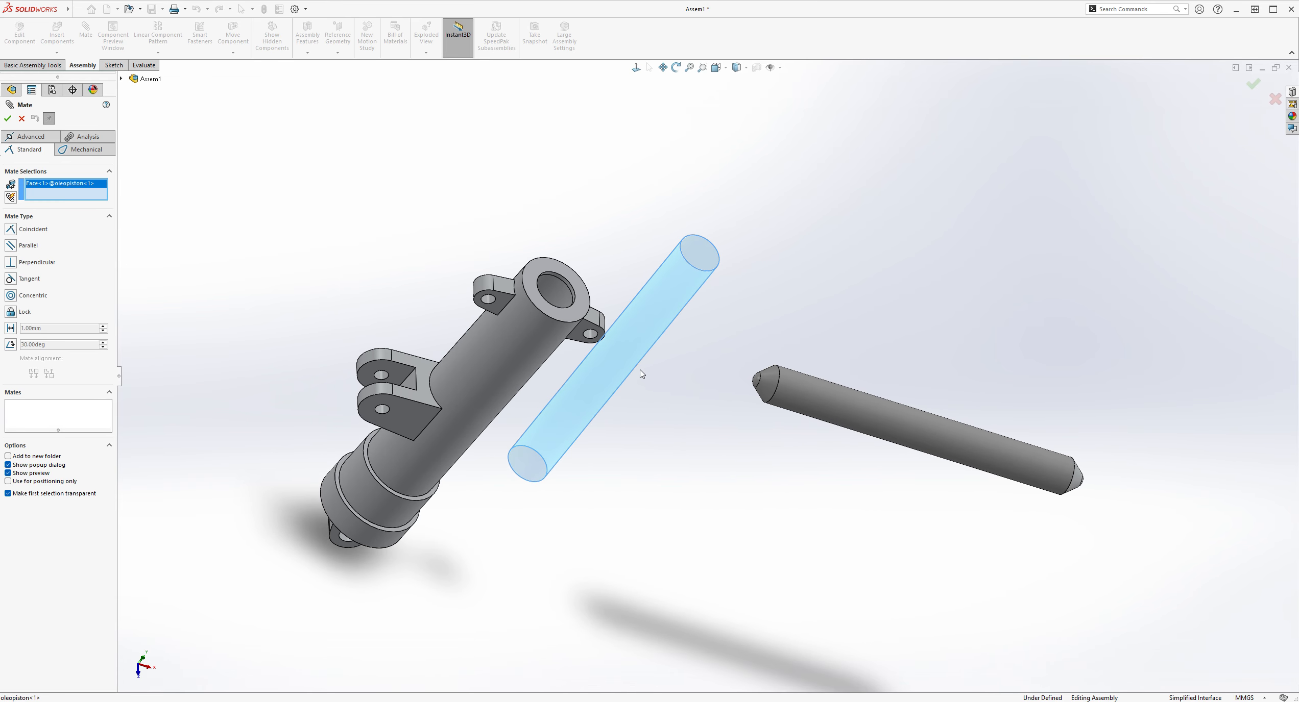
click(561, 292)
middle_drag(780, 456, 832, 368)
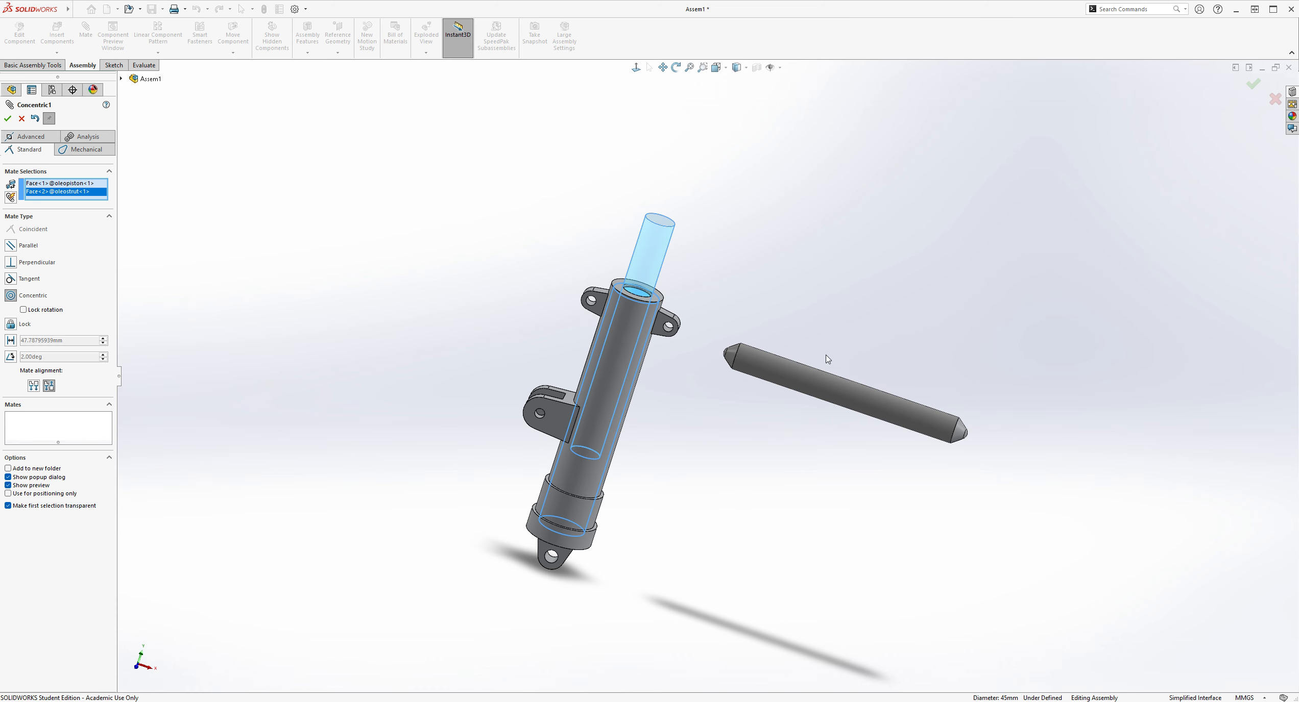
click(8, 118)
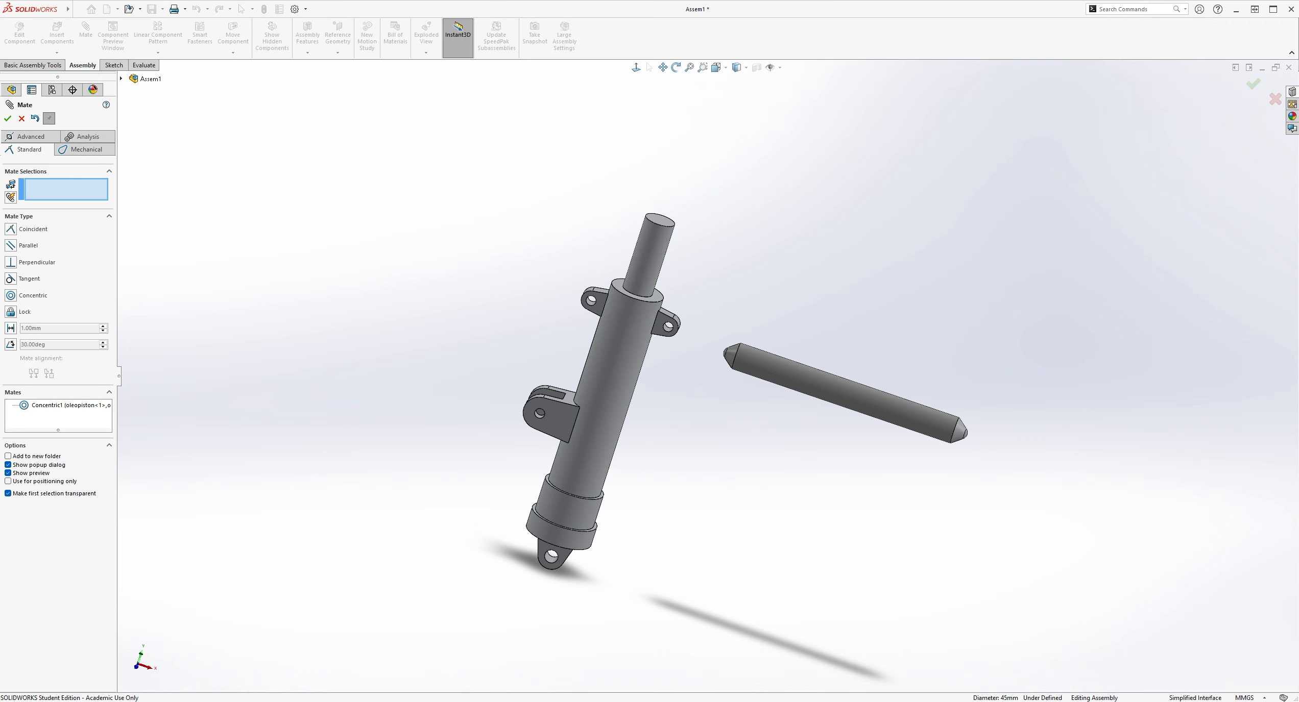
- Slide the piston farther out of the strut and mate its outer end face 235 mm from the strut's open end face
drag(649, 276, 570, 189)
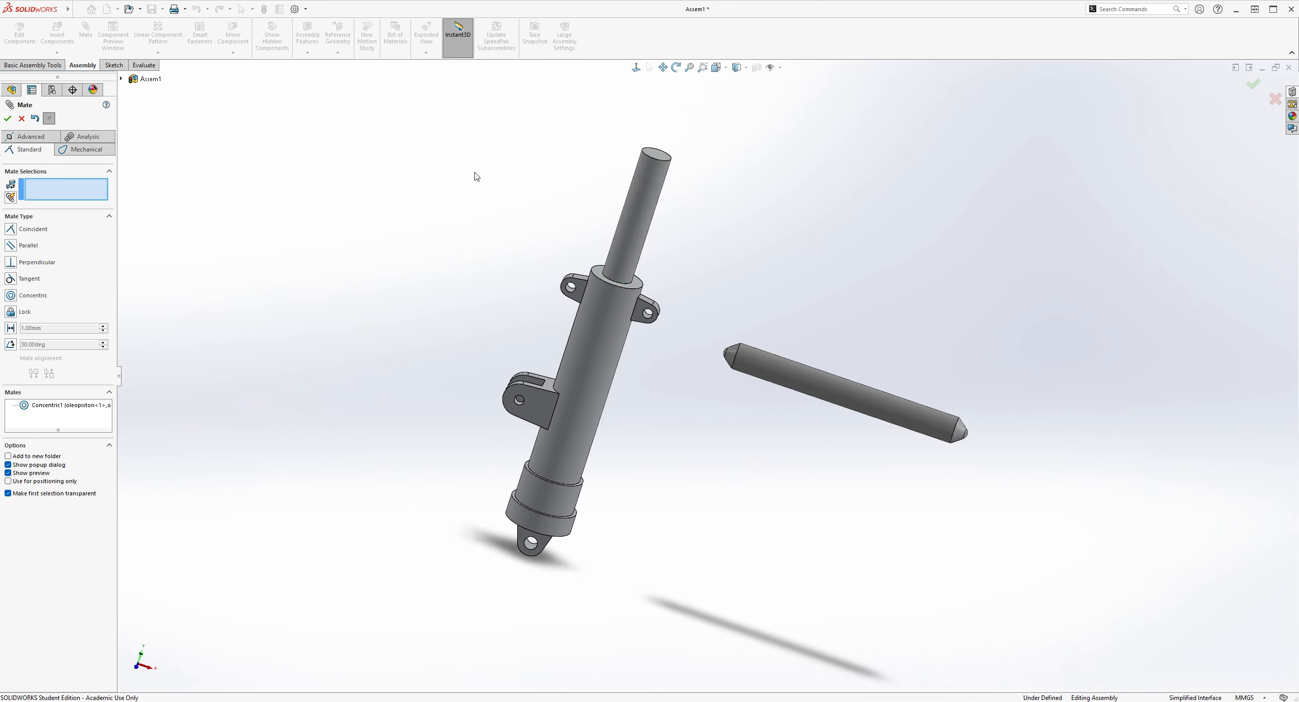
drag(656, 194, 666, 220)
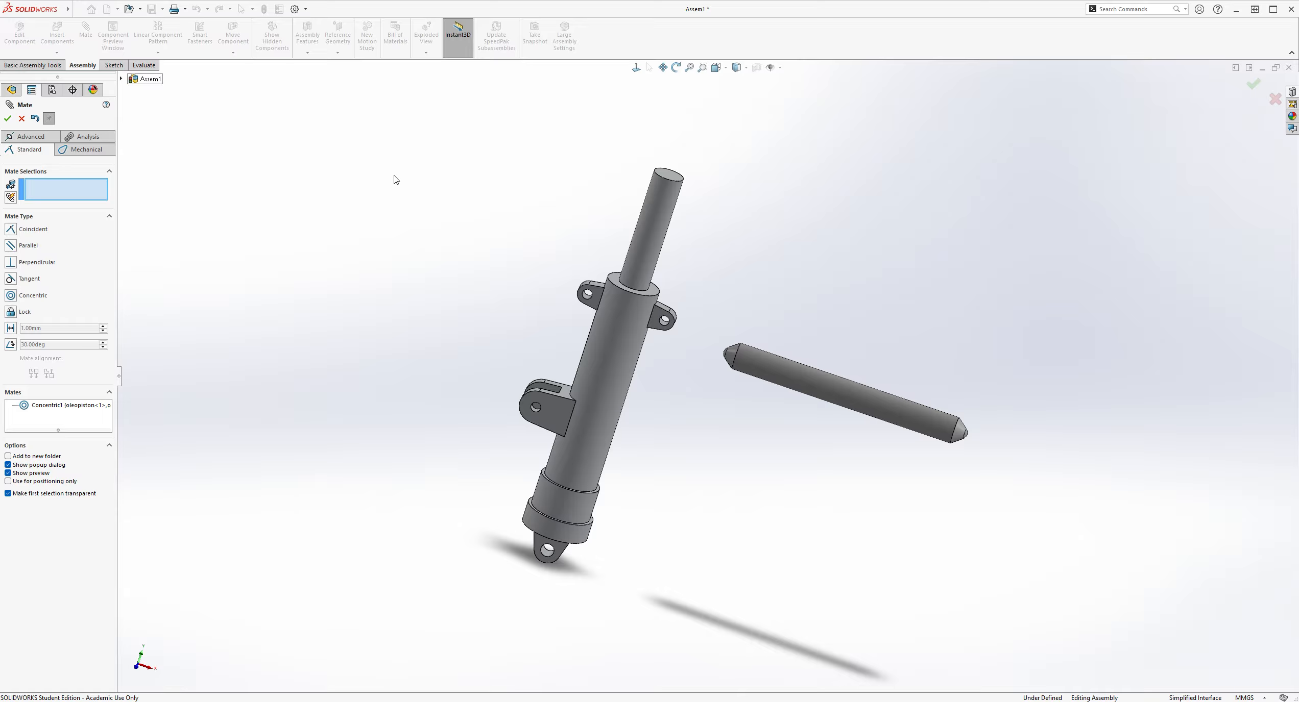
middle_drag(693, 227, 775, 275)
click(653, 196)
middle_drag(675, 206, 853, 380)
scroll(672, 322, down, 2)
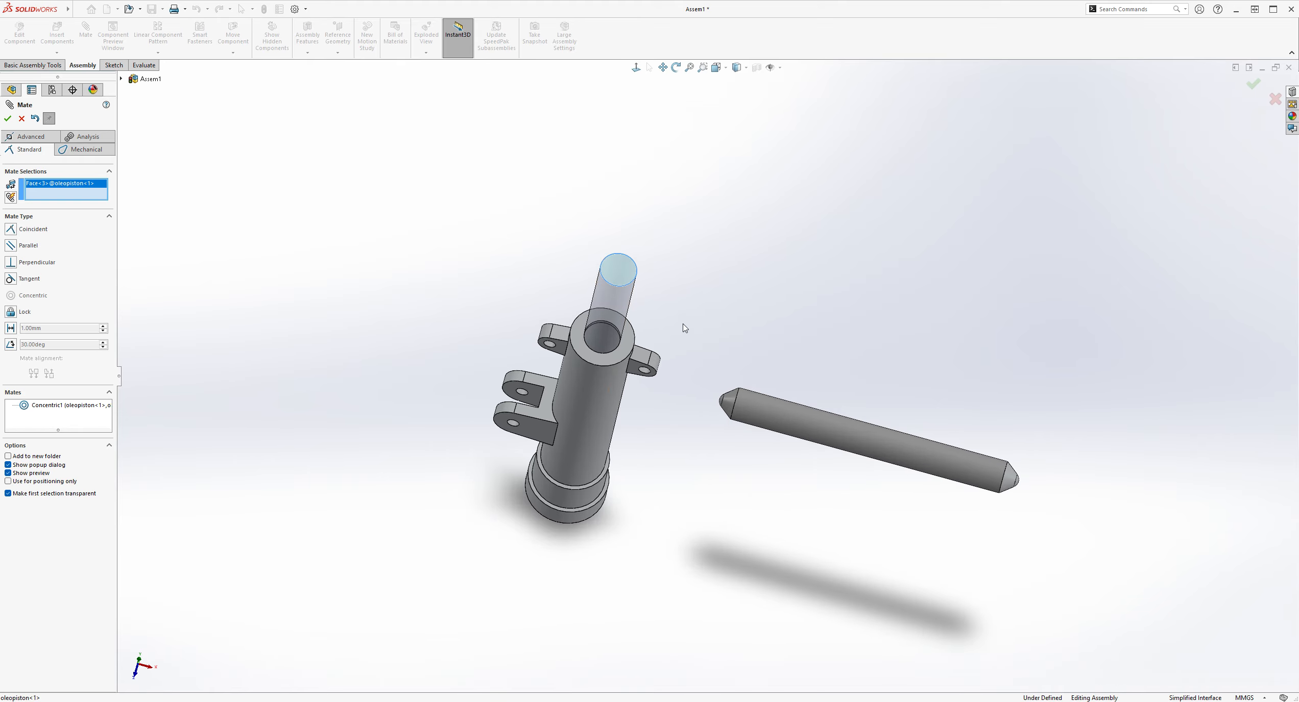
scroll(730, 320, down, 3)
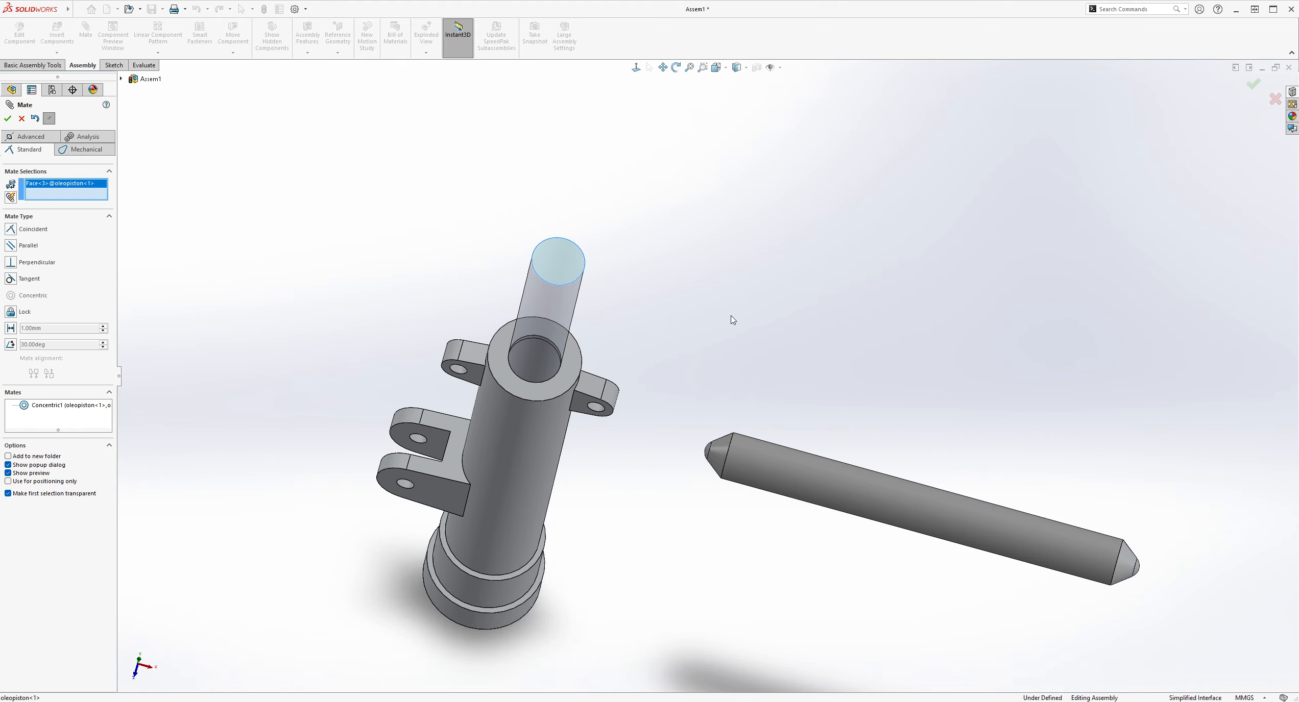
click(534, 395)
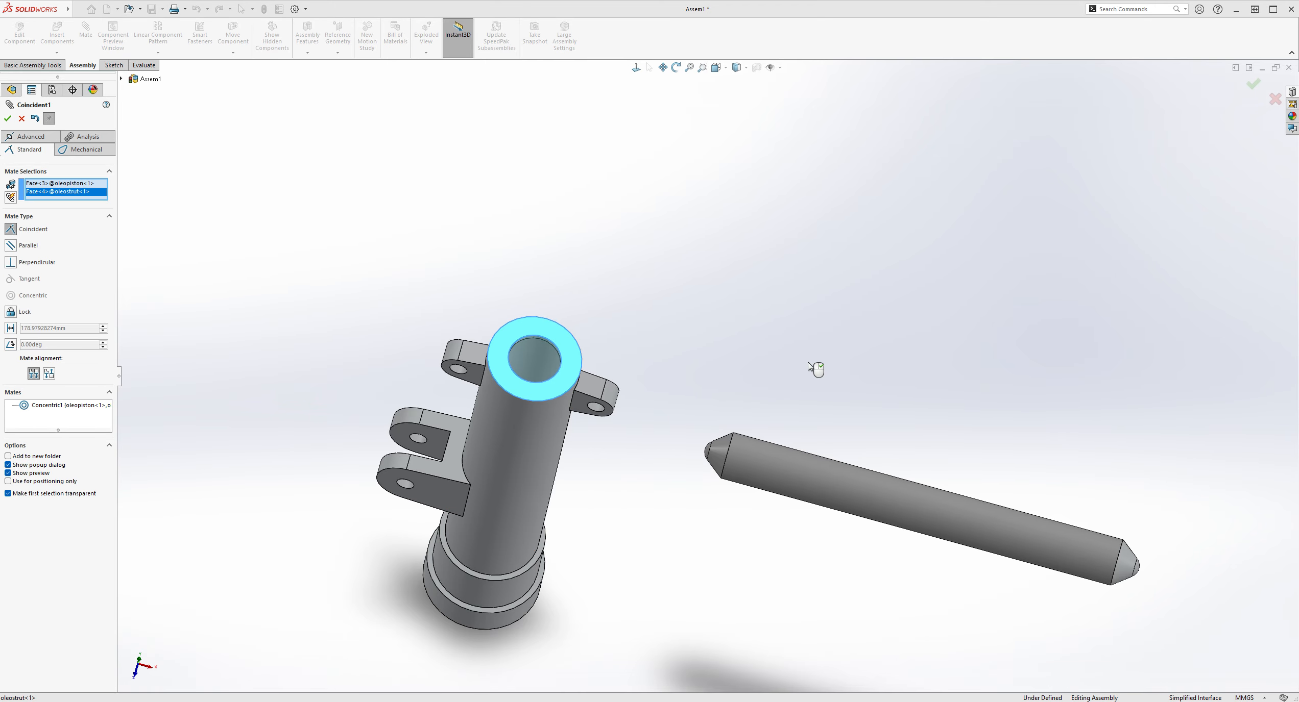
click(11, 328)
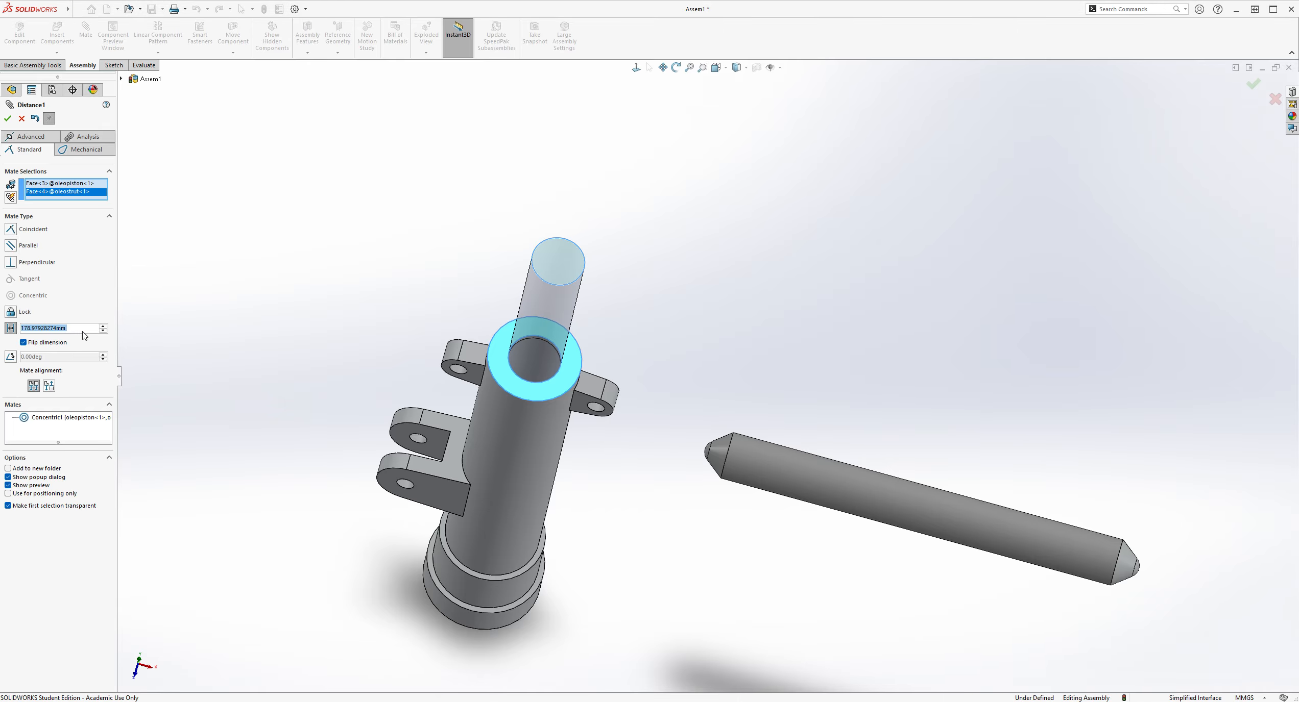
text(235)
key(Return)
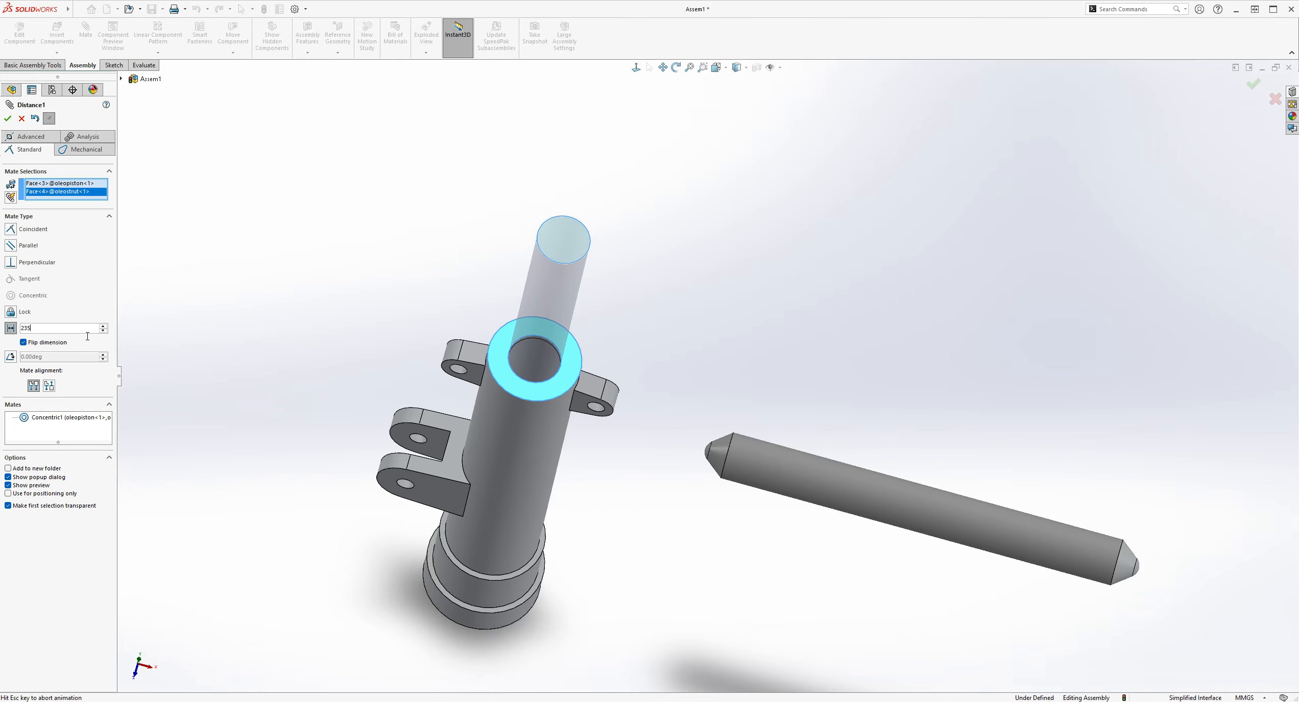
middle_drag(791, 316, 745, 288)
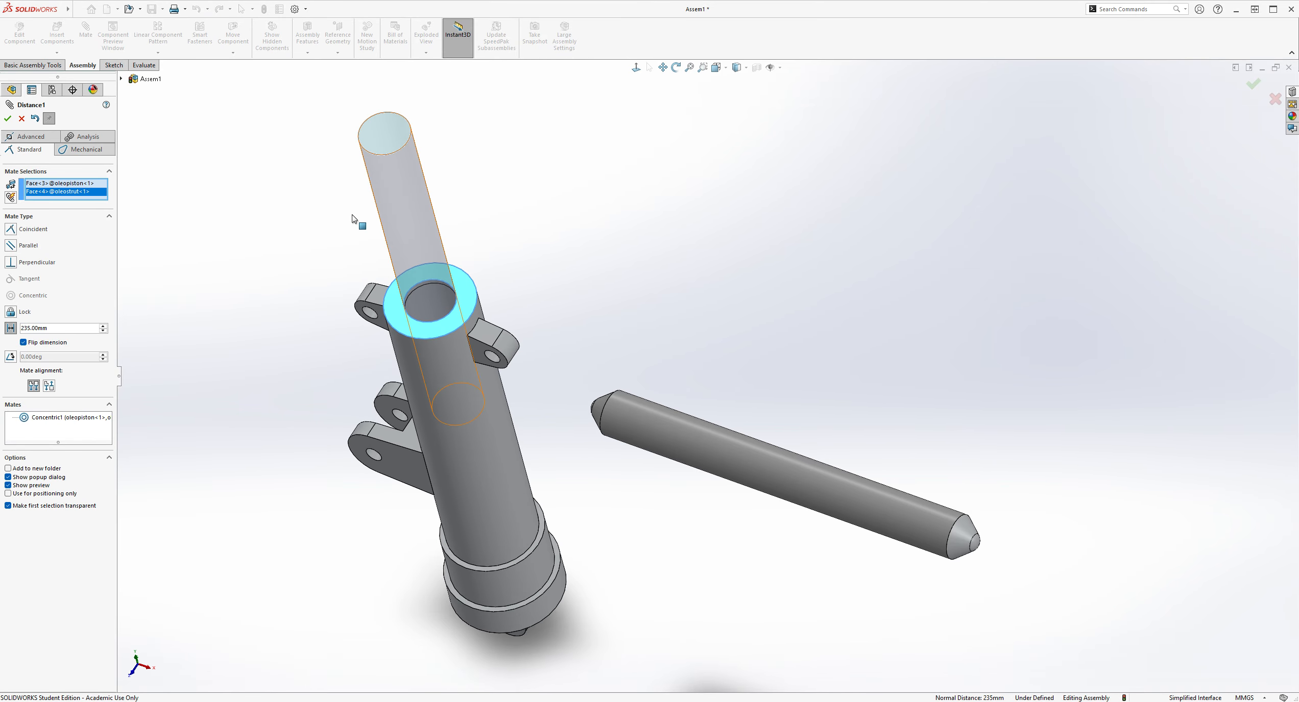
click(8, 119)
- Turn on the display of the assembly and component origins
scroll(710, 358, up, 4)
middle_drag(809, 335, 944, 185)
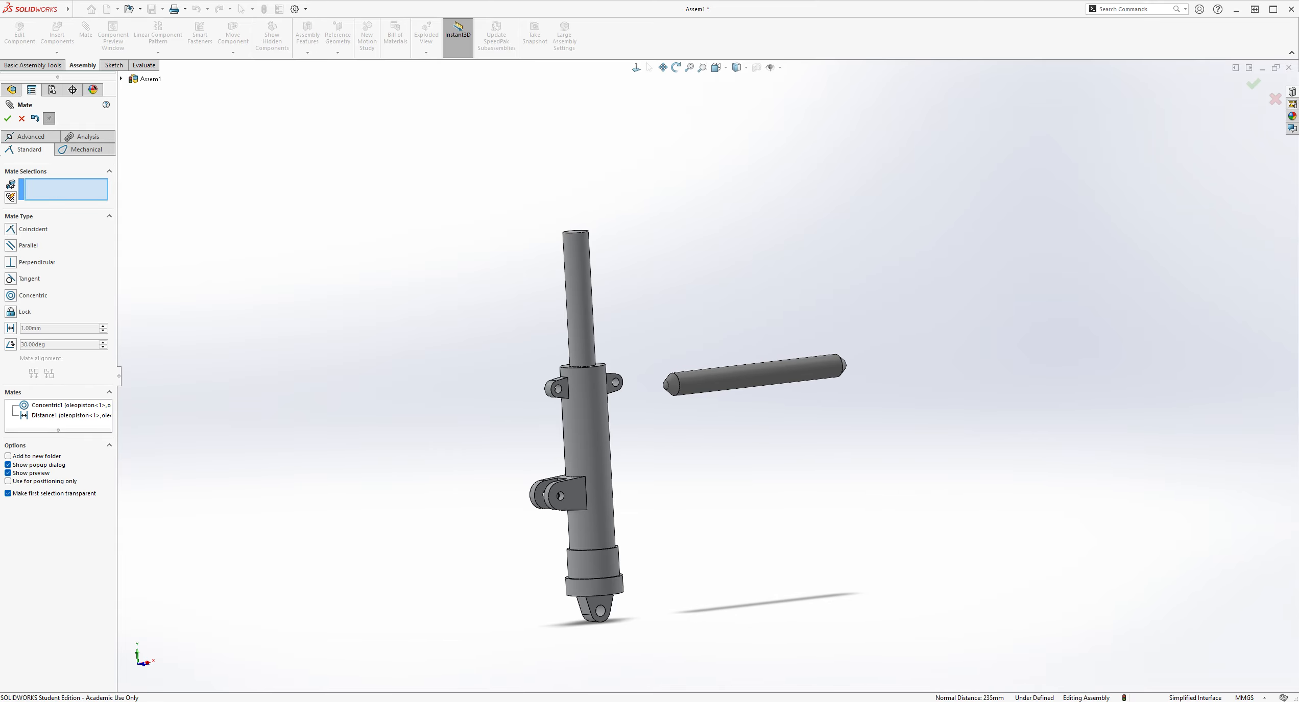
mouse_move(373, 311)
middle_down()
mouse_move(420, 302)
mouse_move(409, 435)
middle_up()
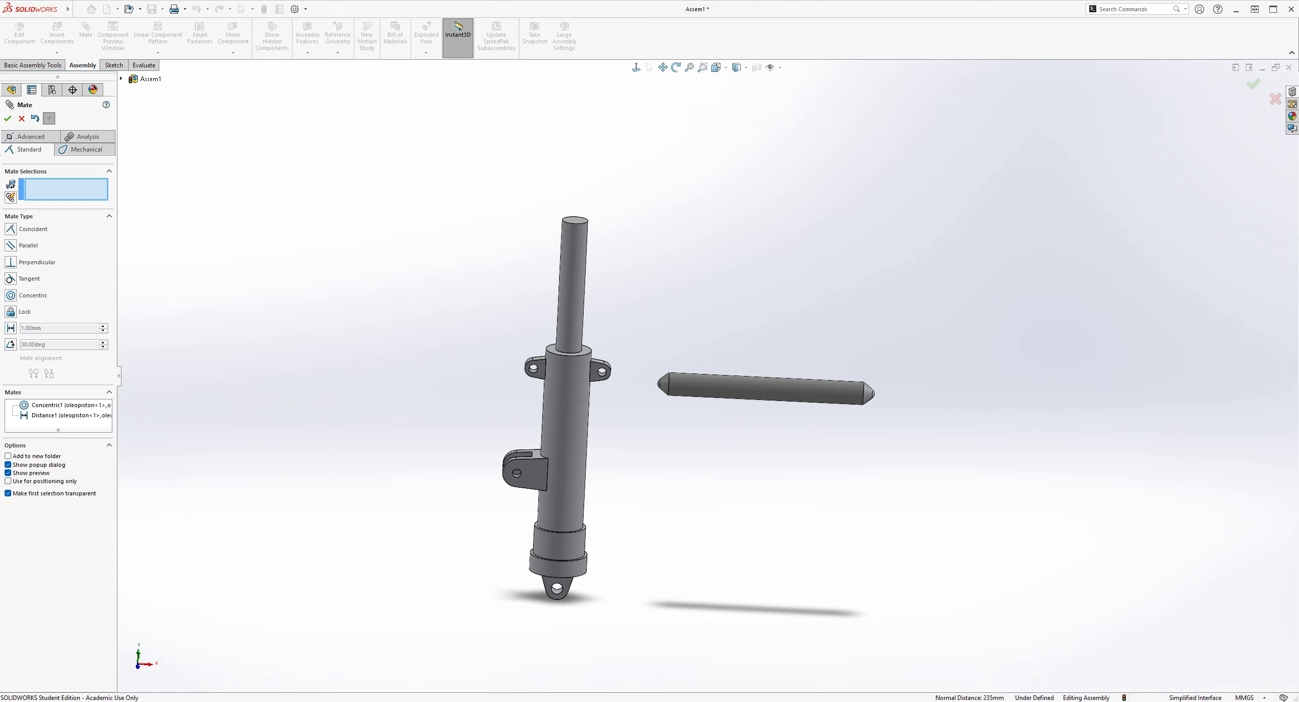
scroll(623, 432, up, 2)
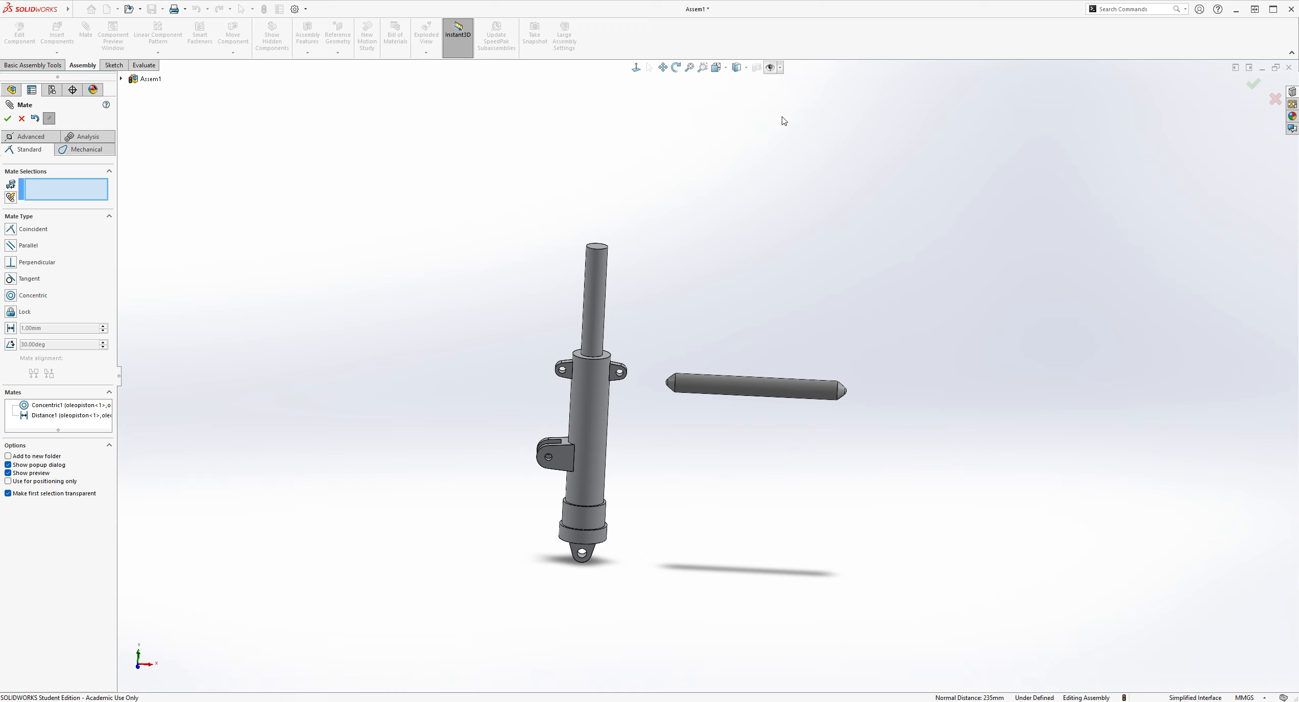
middle_drag(770, 131, 953, 254)
scroll(789, 396, down, 3)
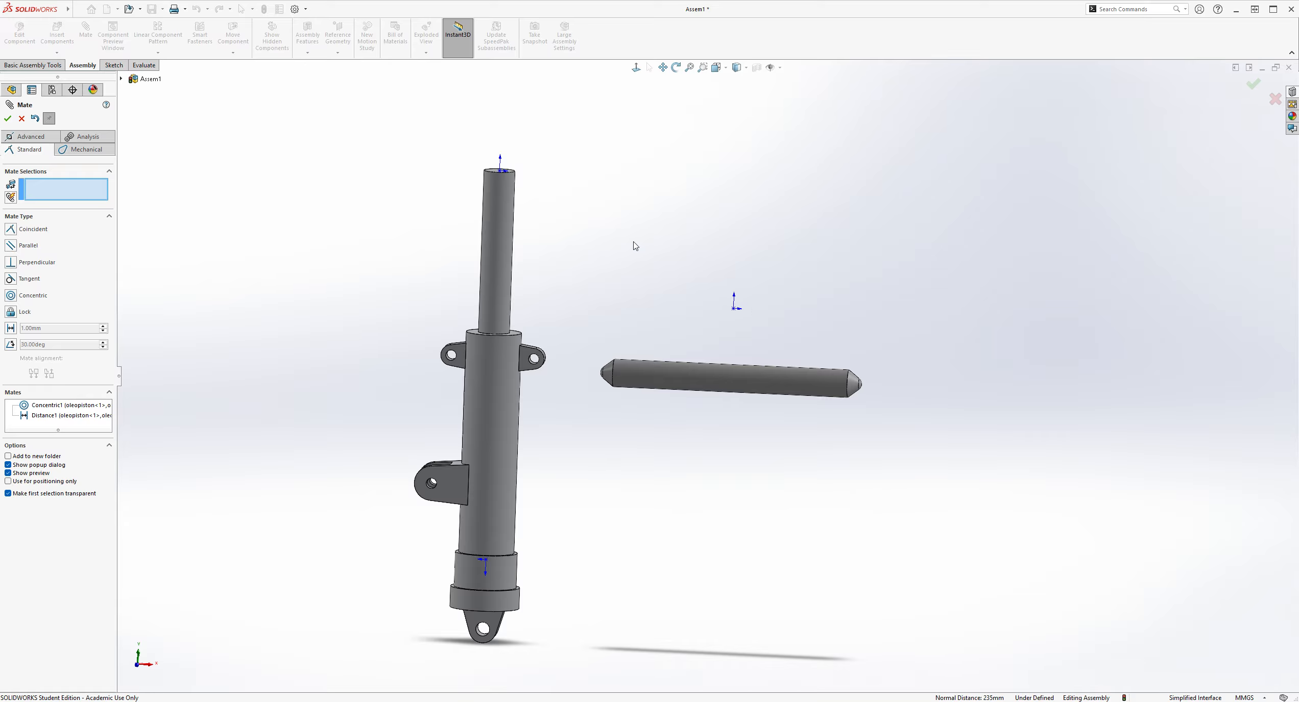
- Leave the Mate command and start a new assembly sketch on the Front Plane
click(115, 67)
click(21, 118)
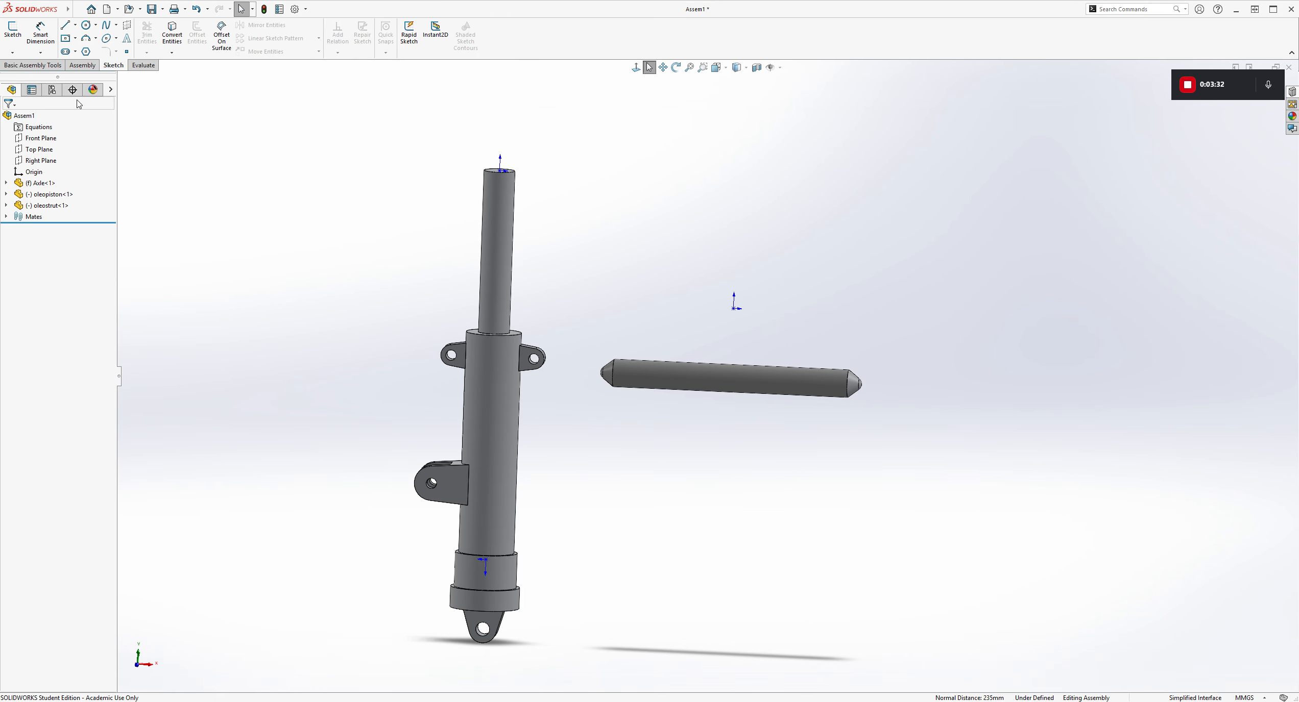
click(77, 52)
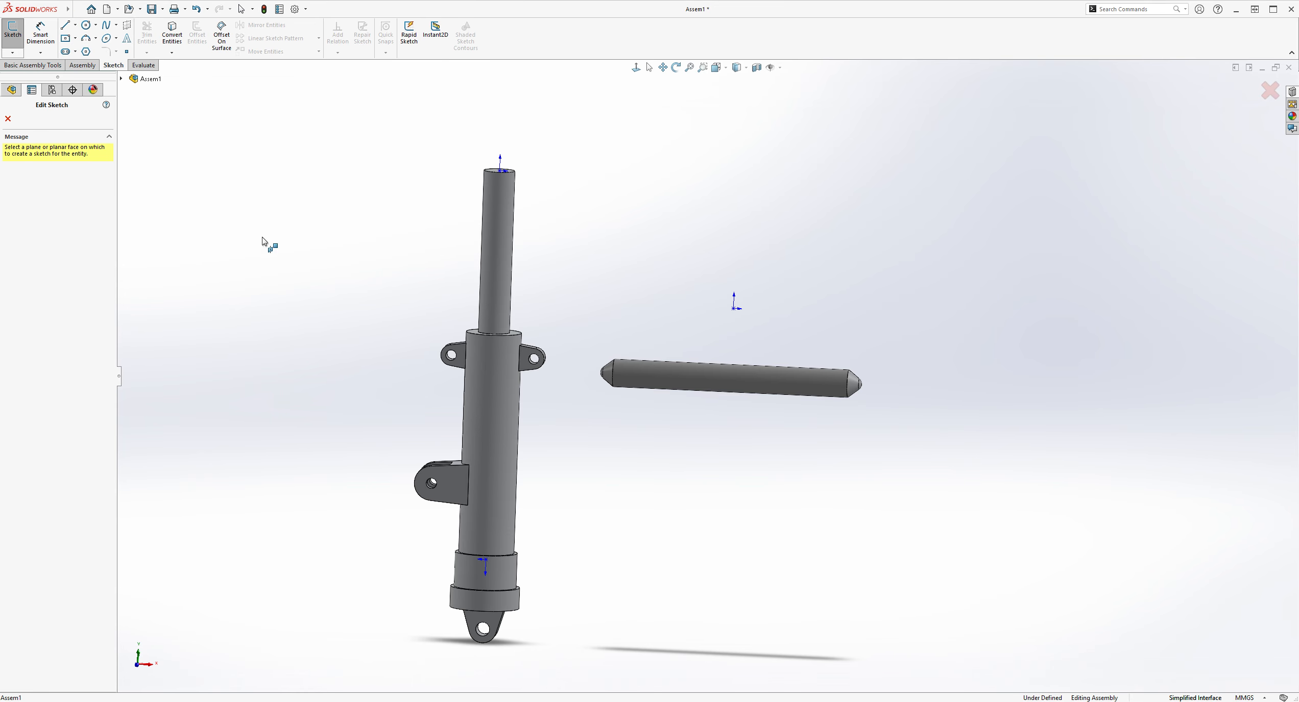
scroll(935, 350, up, 1)
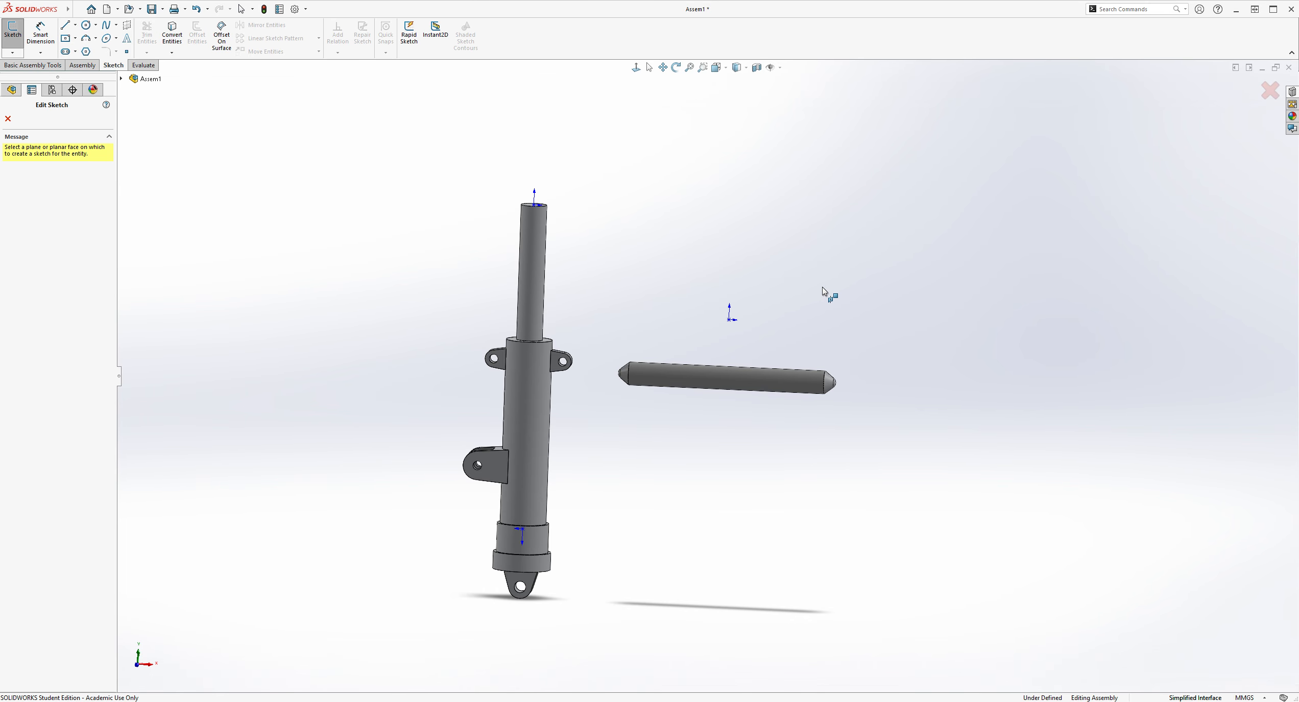
click(121, 79)
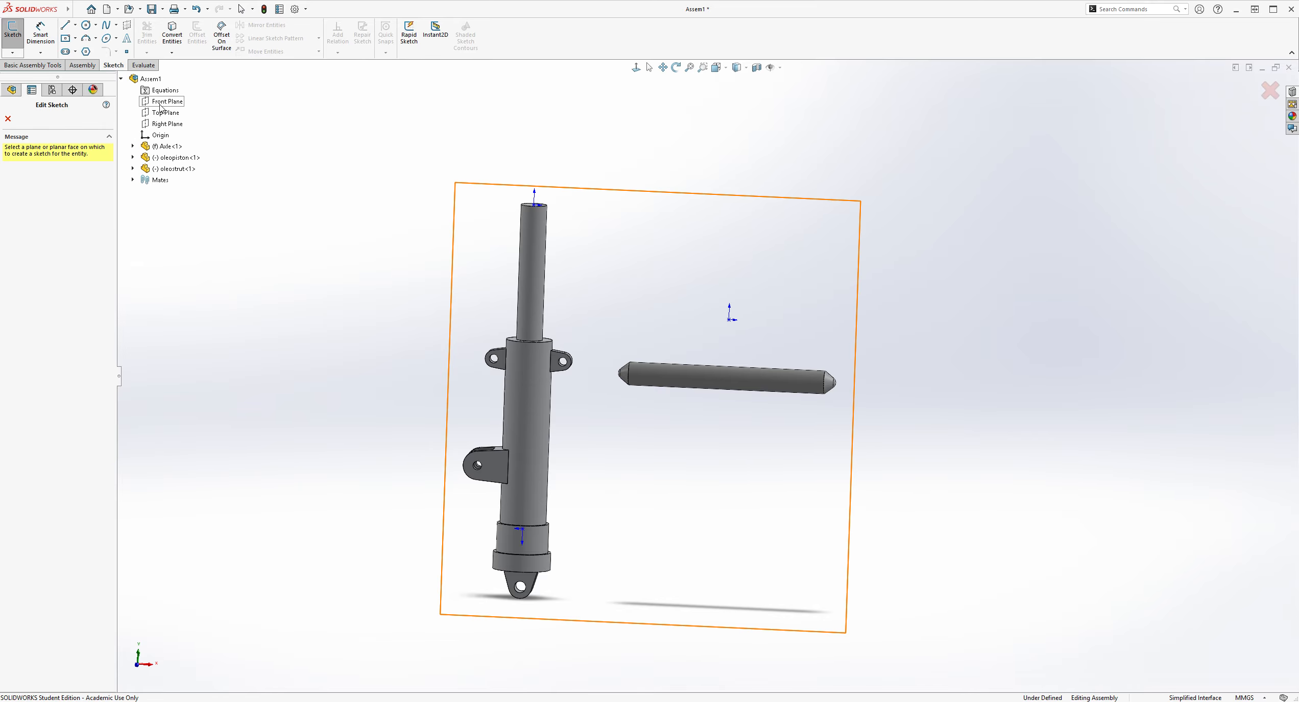
click(160, 103)
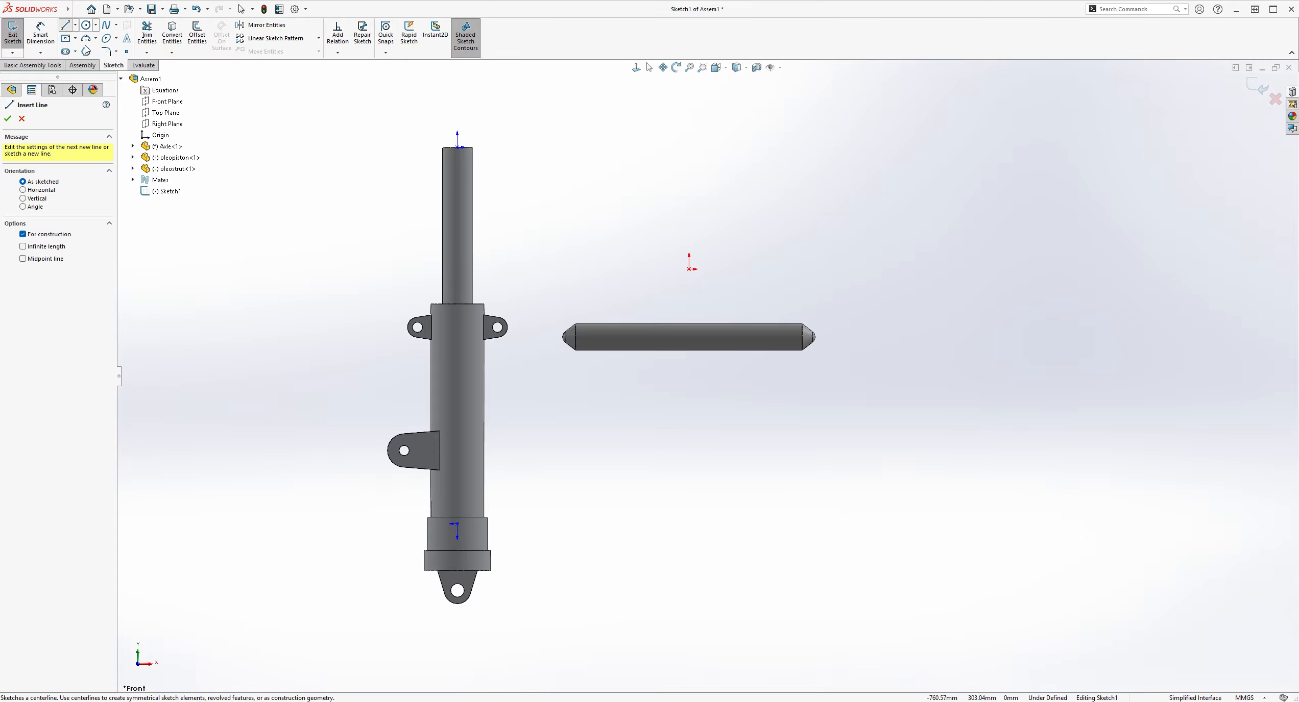
- Sketch a vertical centerline about 587 mm long straight down from the assembly origin, crossing the axle
key(Escape)
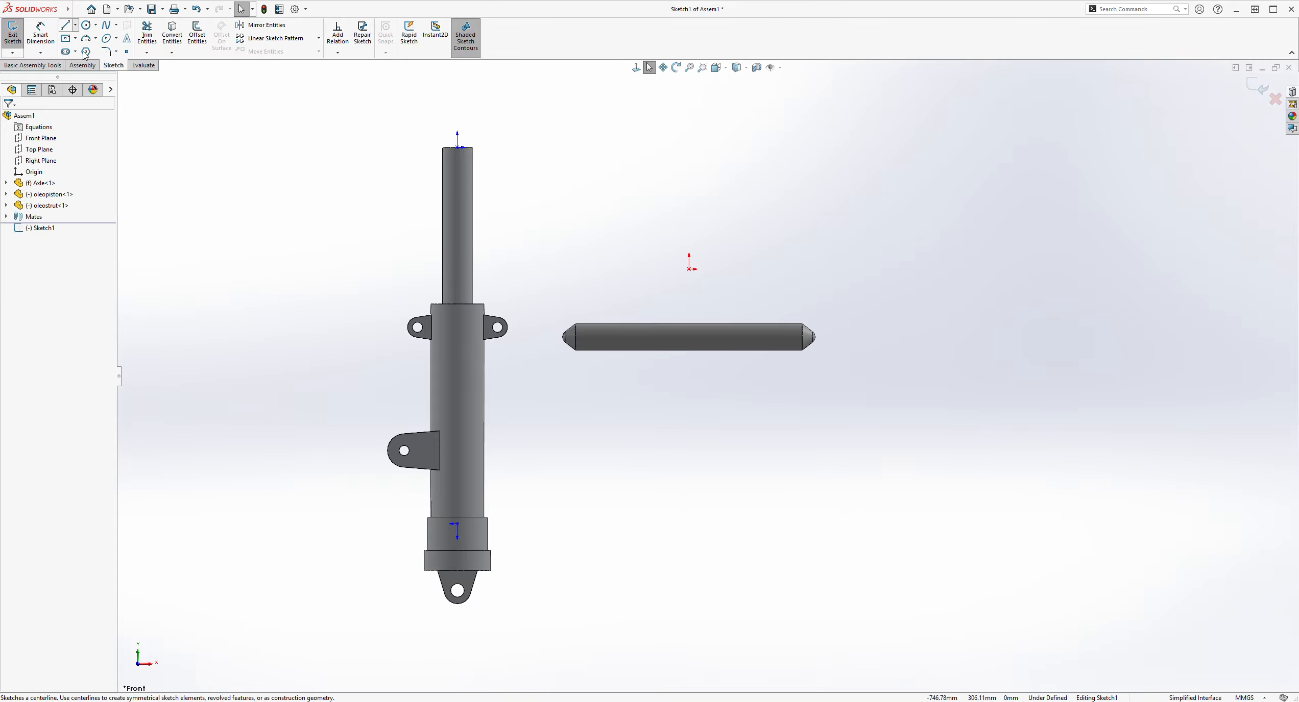
click(76, 25)
click(690, 269)
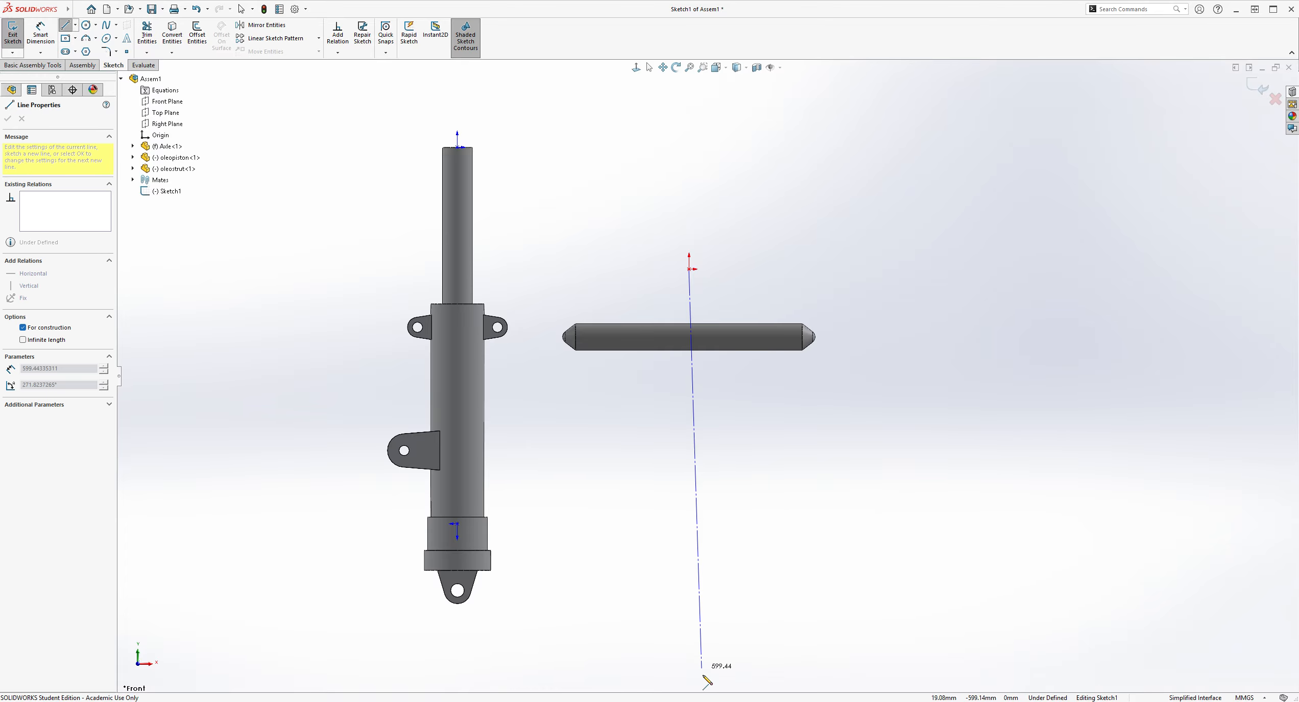
click(689, 661)
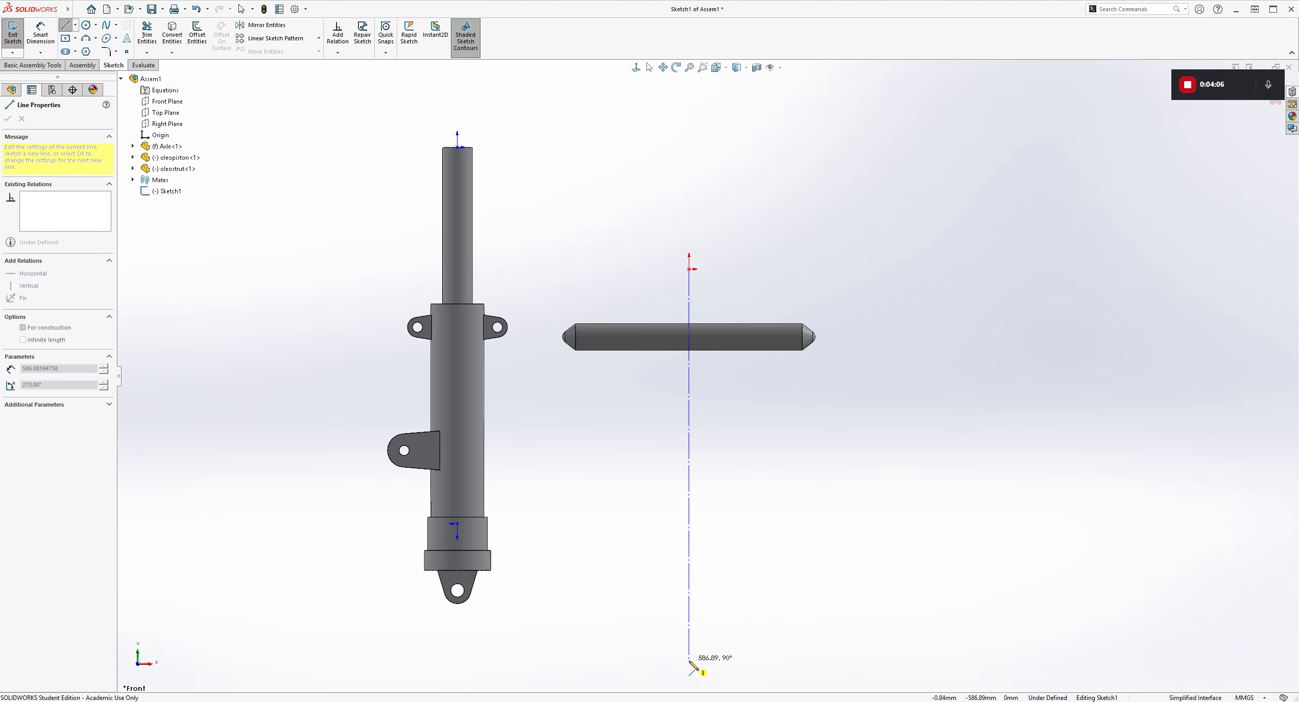
key(Escape)
scroll(929, 337, up, 5)
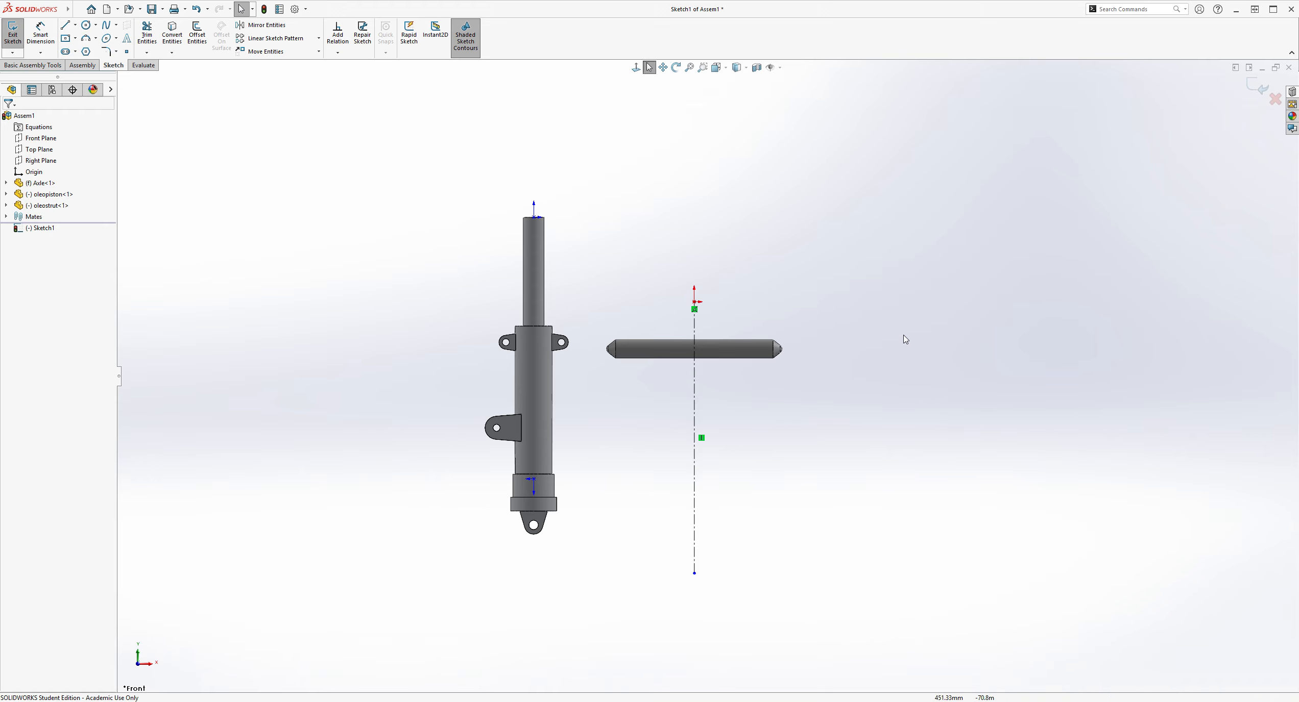
scroll(882, 404, down, 2)
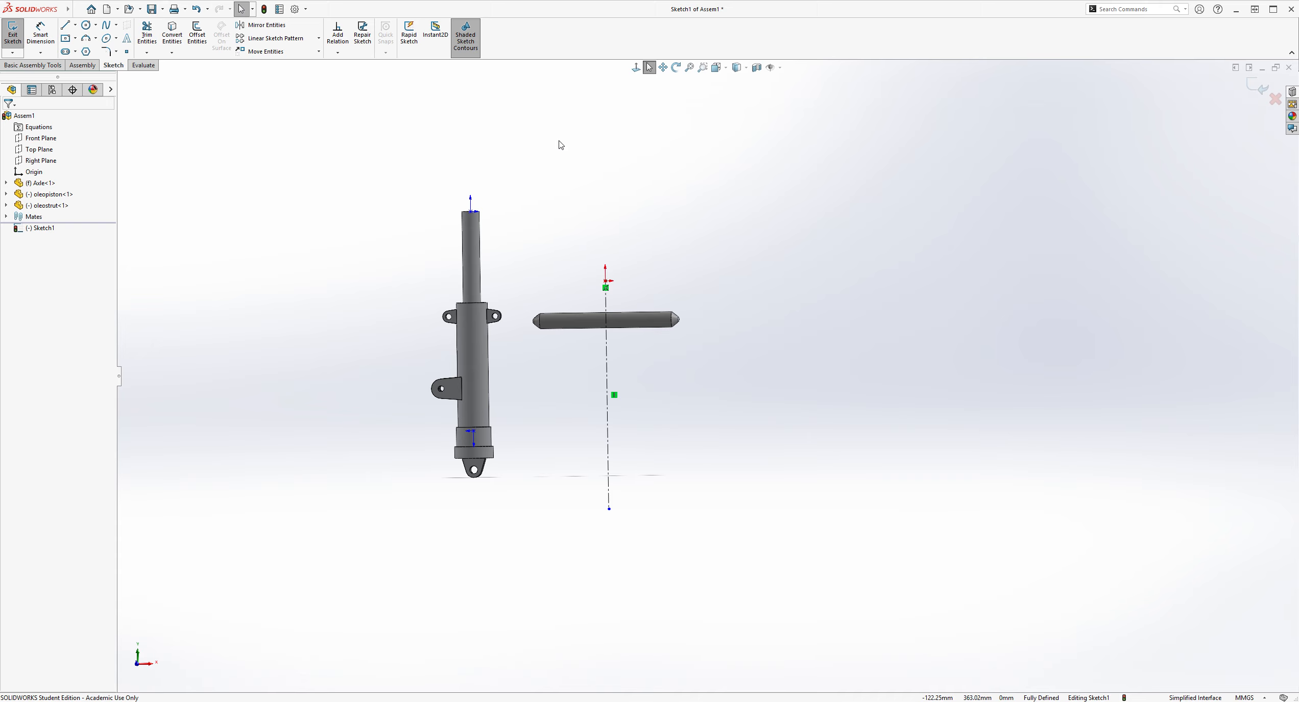
scroll(531, 148, down, 2)
scroll(608, 205, up, 1)
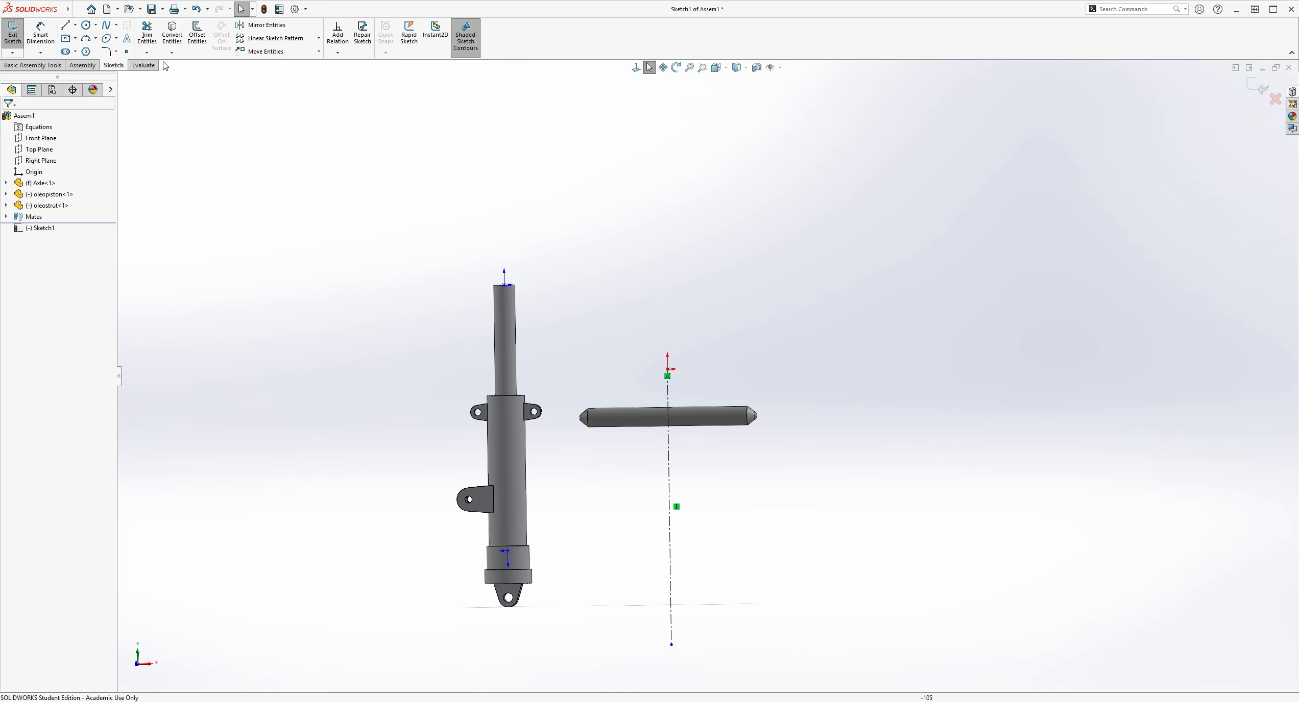
- Exit the assembly sketch containing the vertical centerline
click(82, 65)
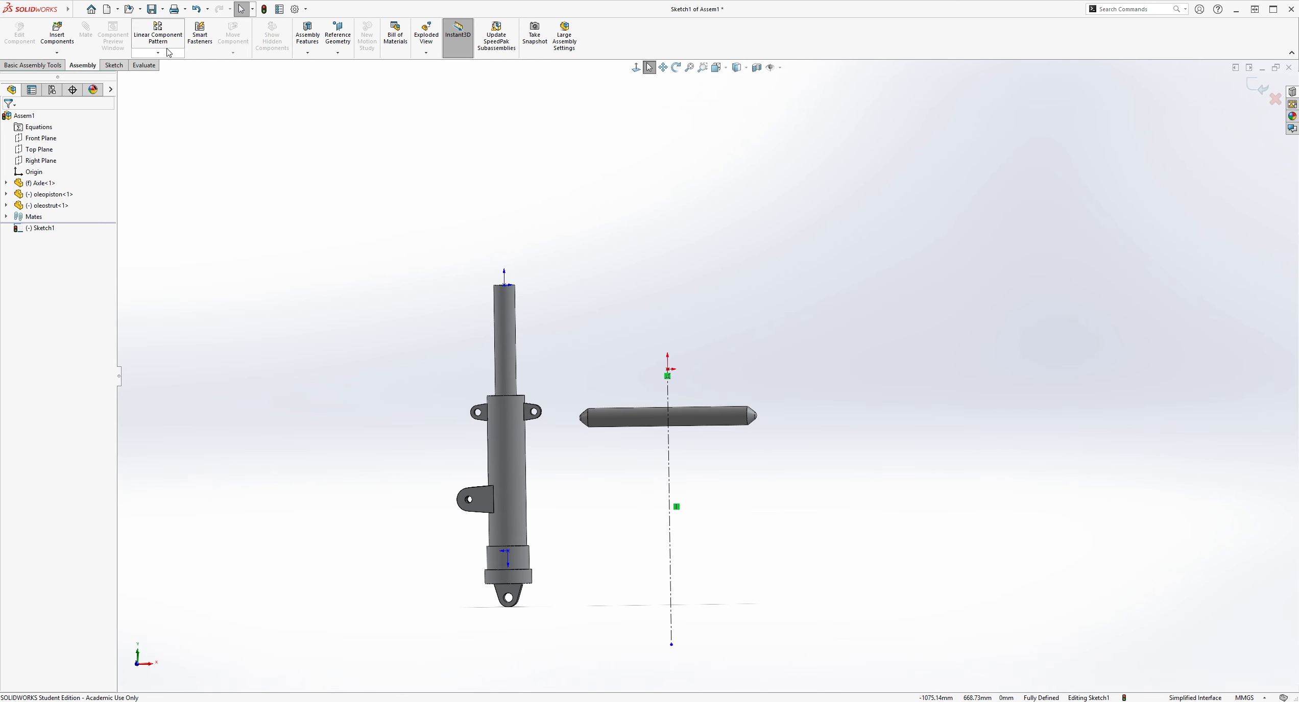
click(516, 437)
click(403, 387)
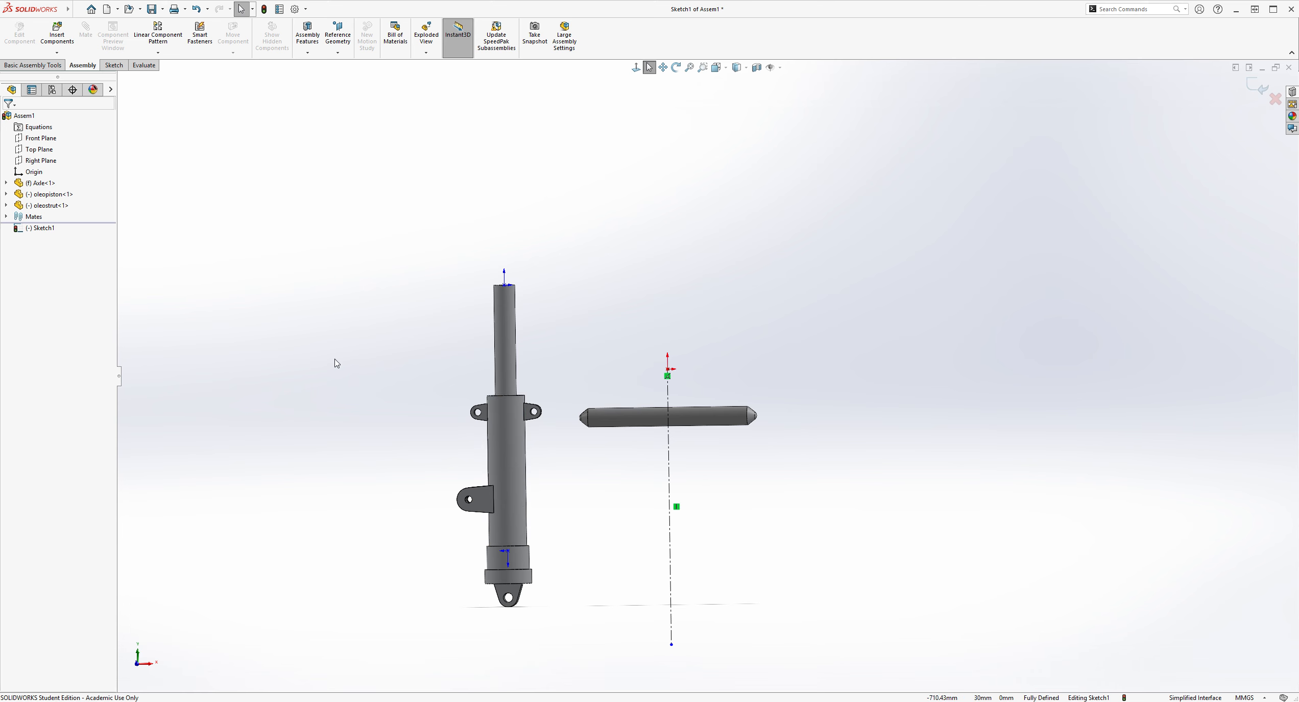
click(114, 65)
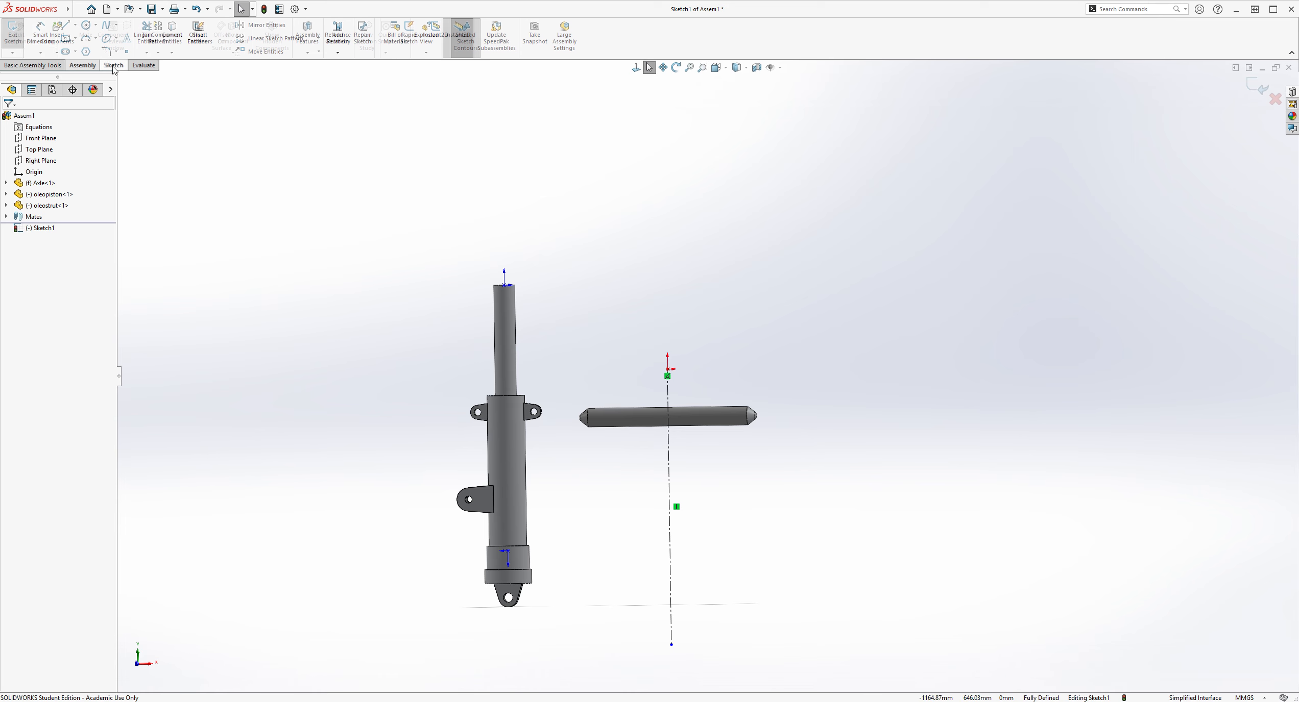
click(12, 31)
click(79, 65)
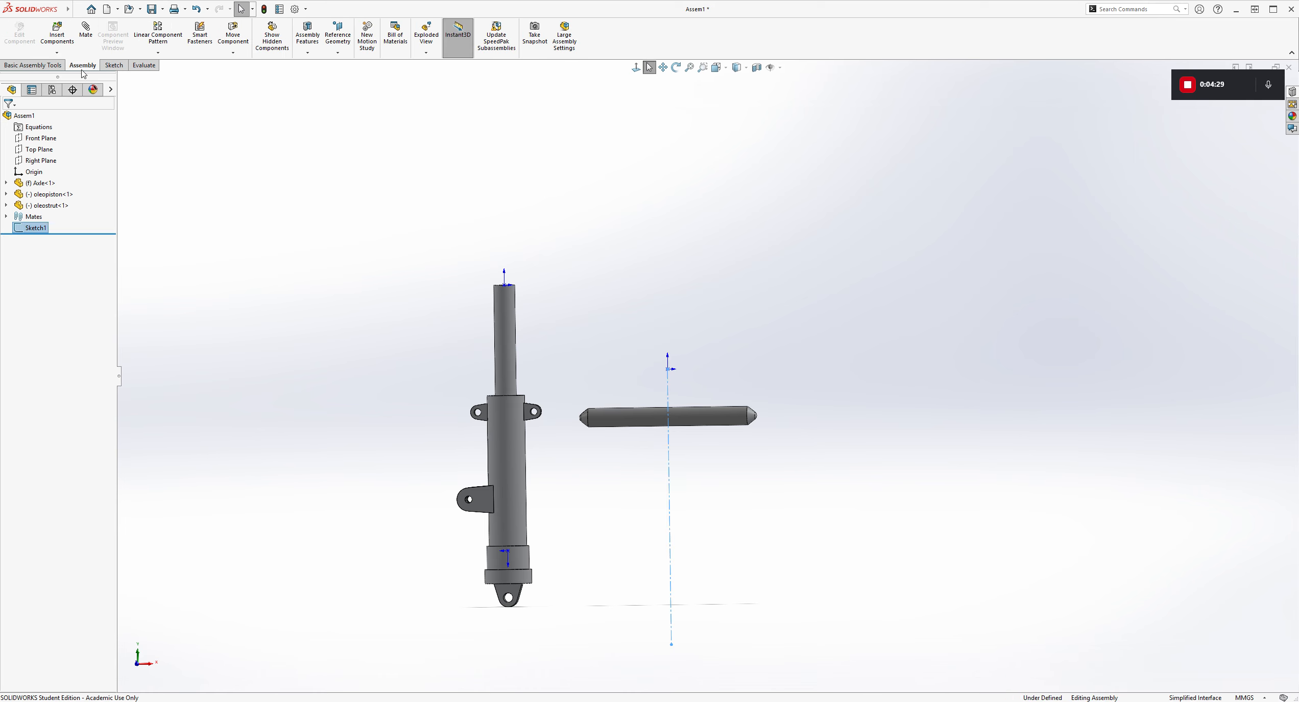
click(86, 32)
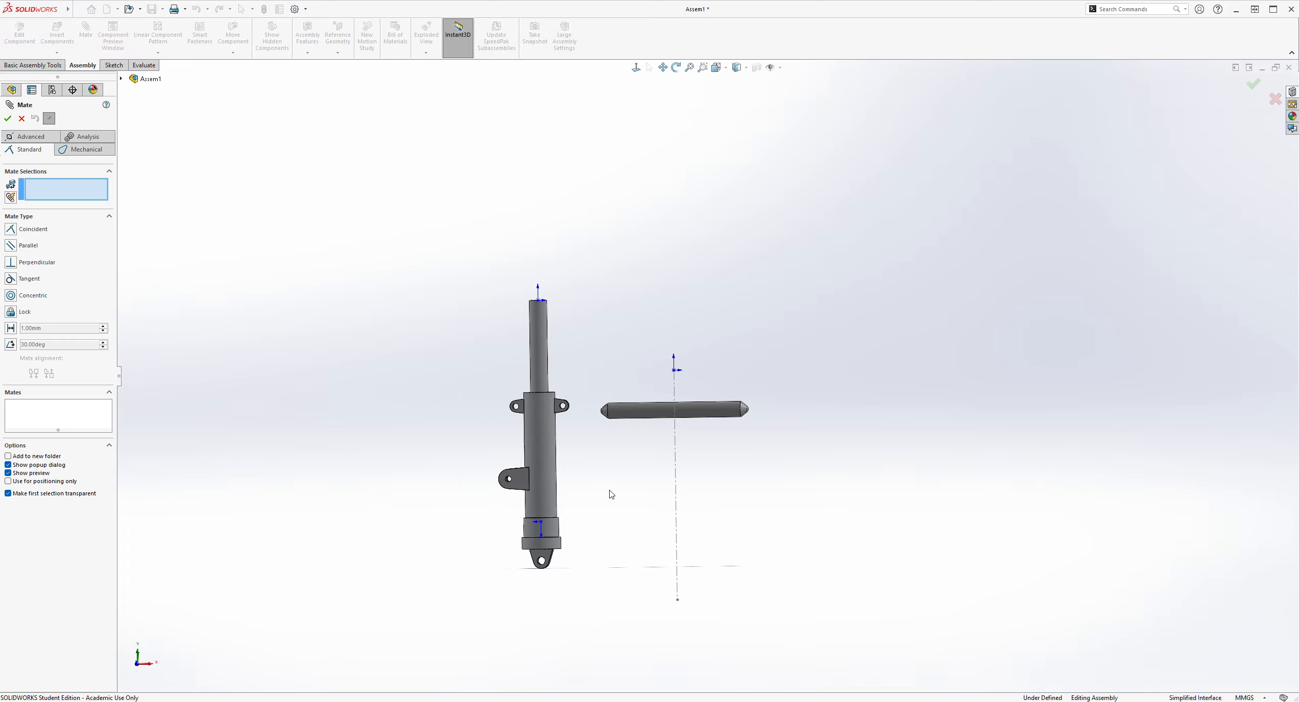
click(10, 344)
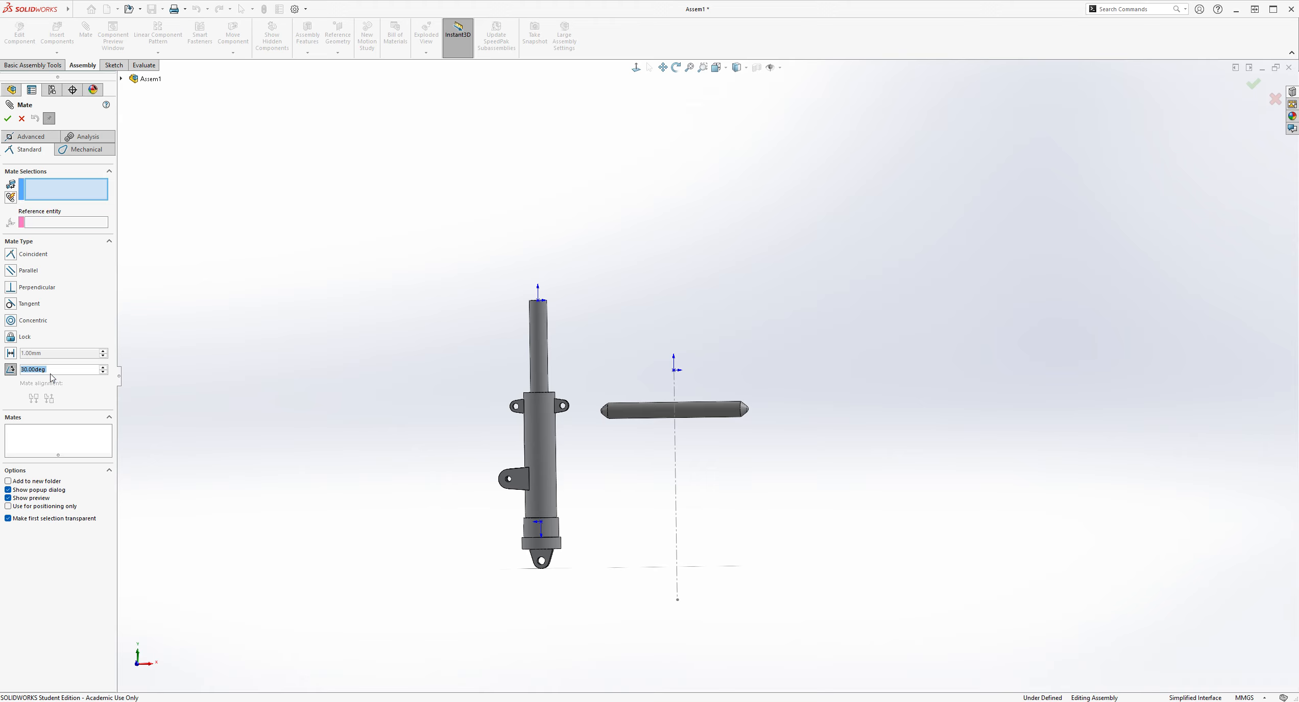
text(12)
key(Return)
scroll(623, 538, down, 4)
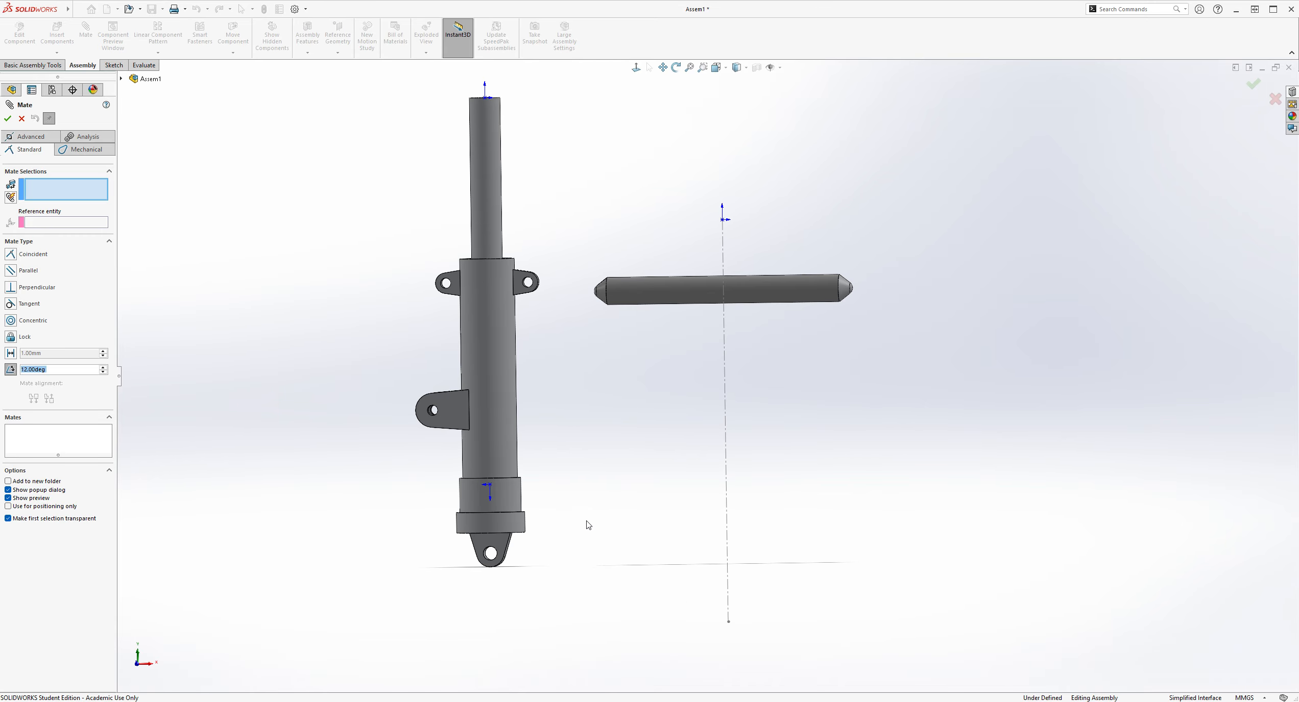
scroll(579, 571, down, 4)
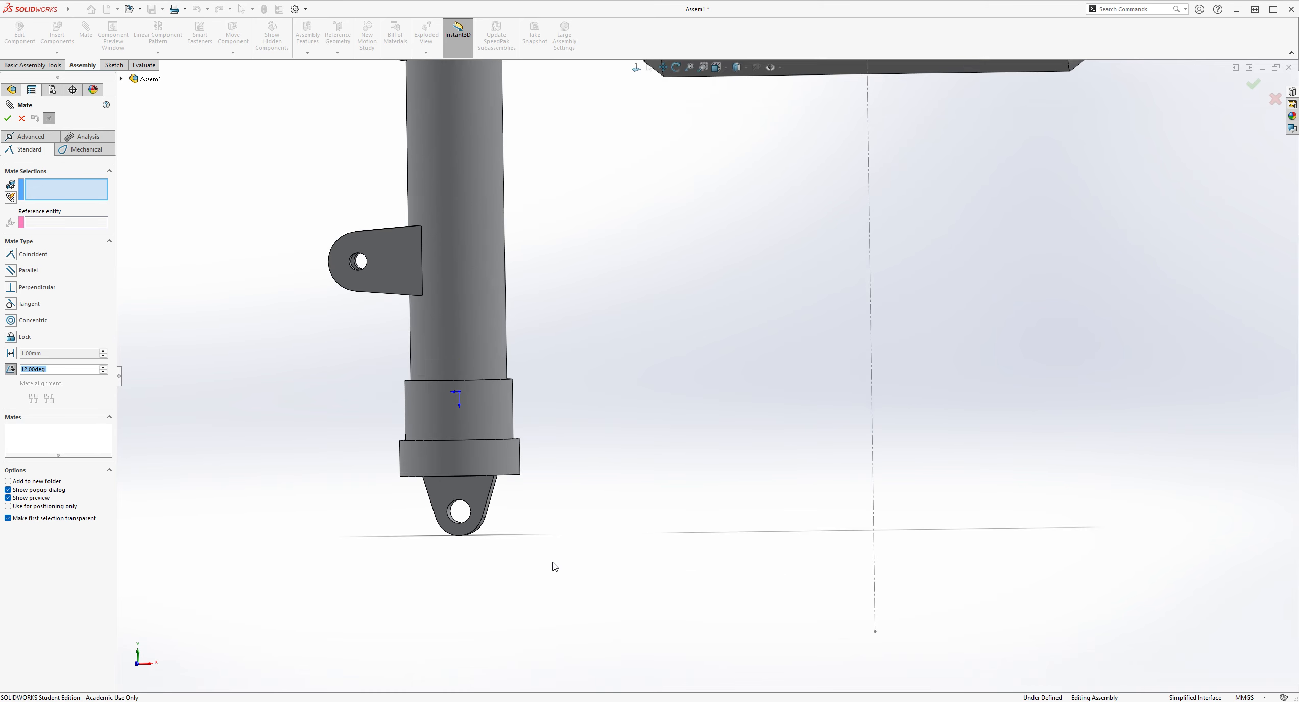
scroll(448, 378, up, 6)
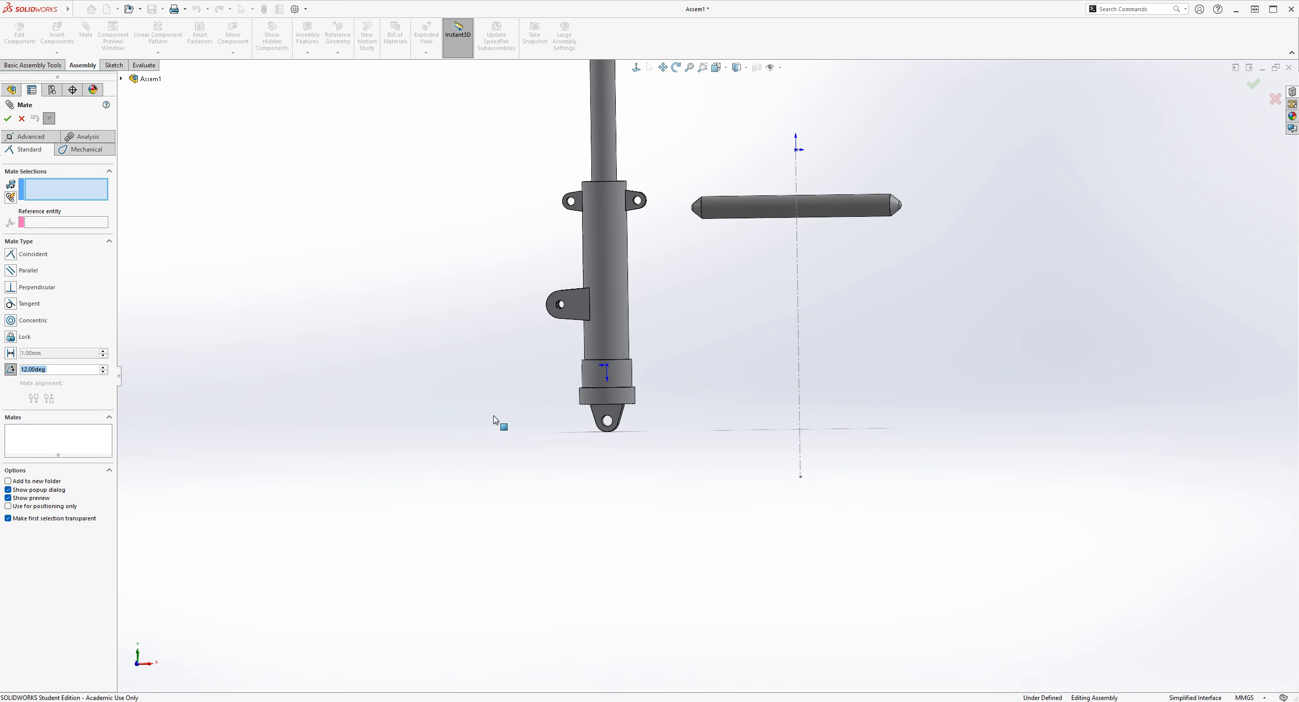
middle_drag(754, 206, 766, 135)
scroll(711, 373, down, 4)
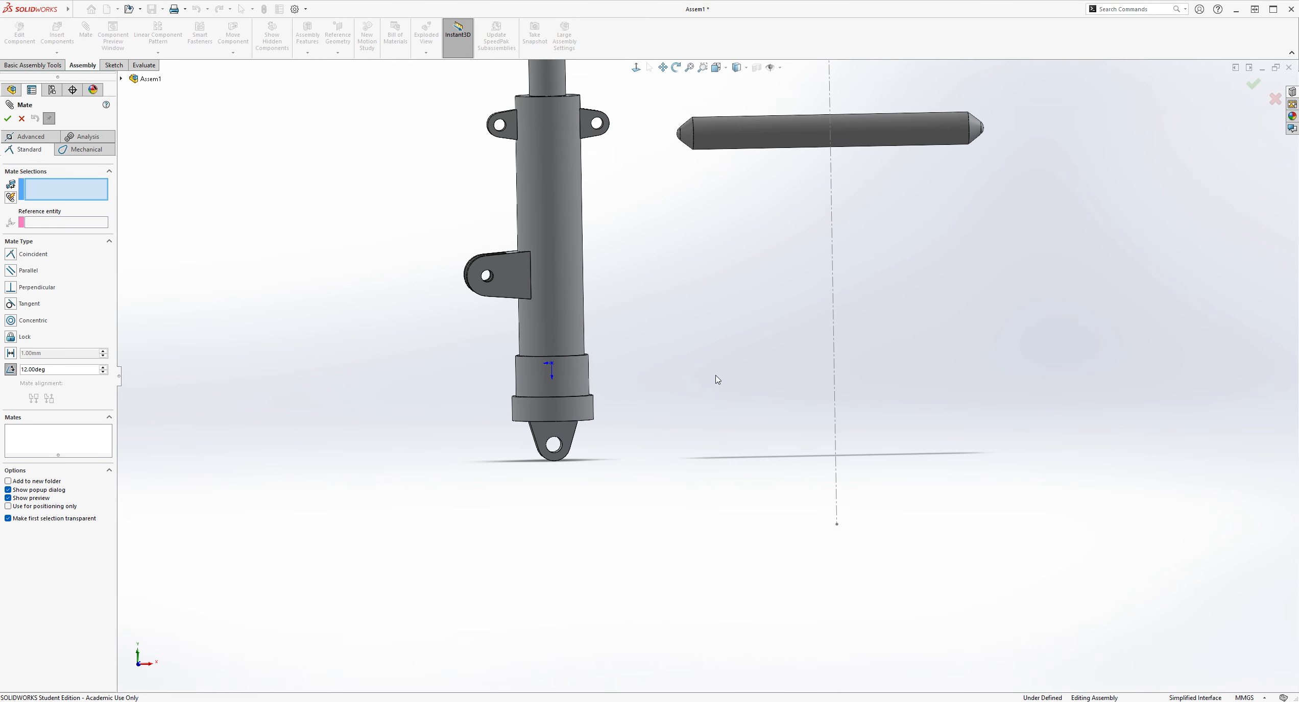
scroll(709, 371, up, 3)
middle_drag(704, 375, 712, 433)
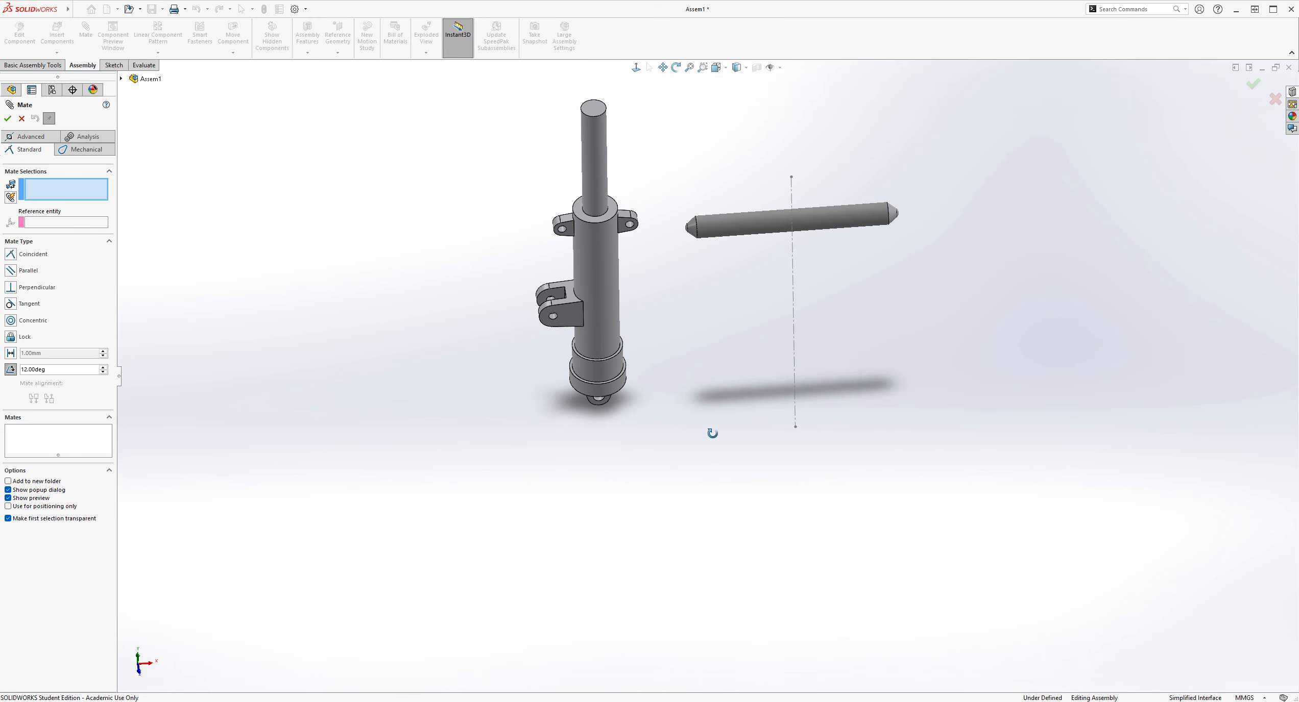
scroll(870, 336, up, 1)
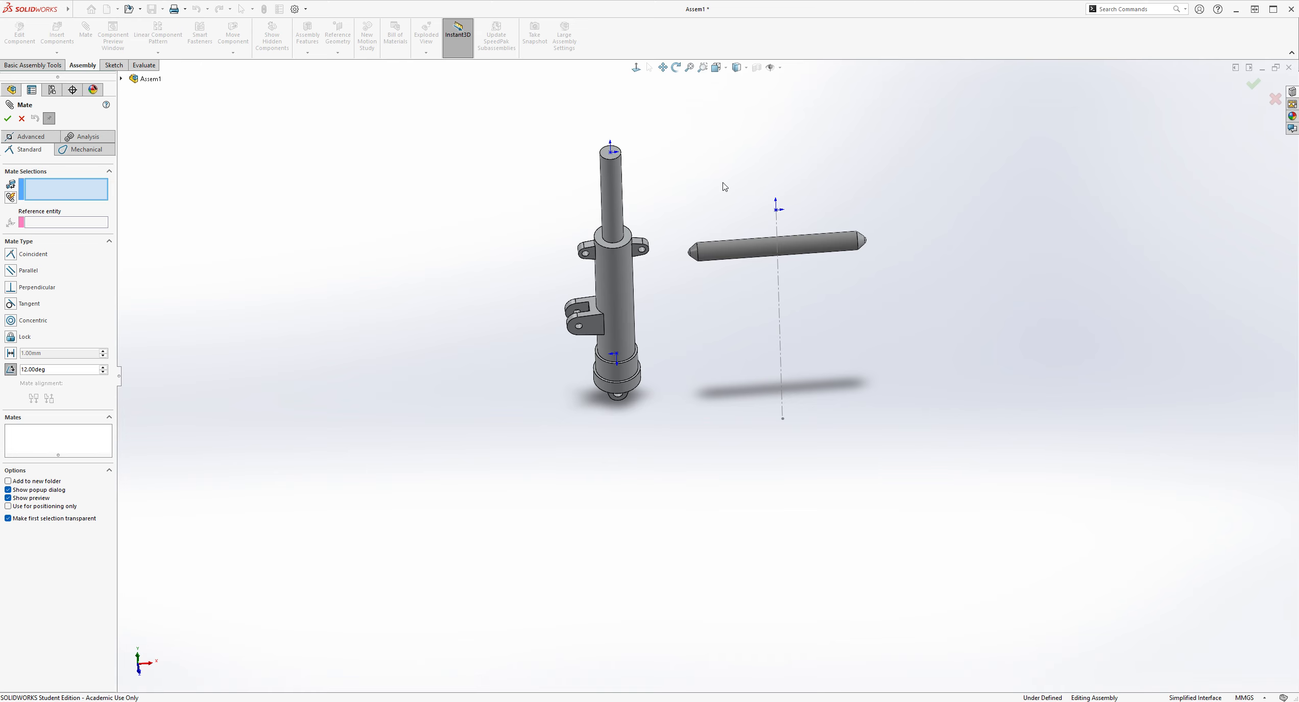
scroll(959, 186, up, 2)
scroll(940, 216, down, 3)
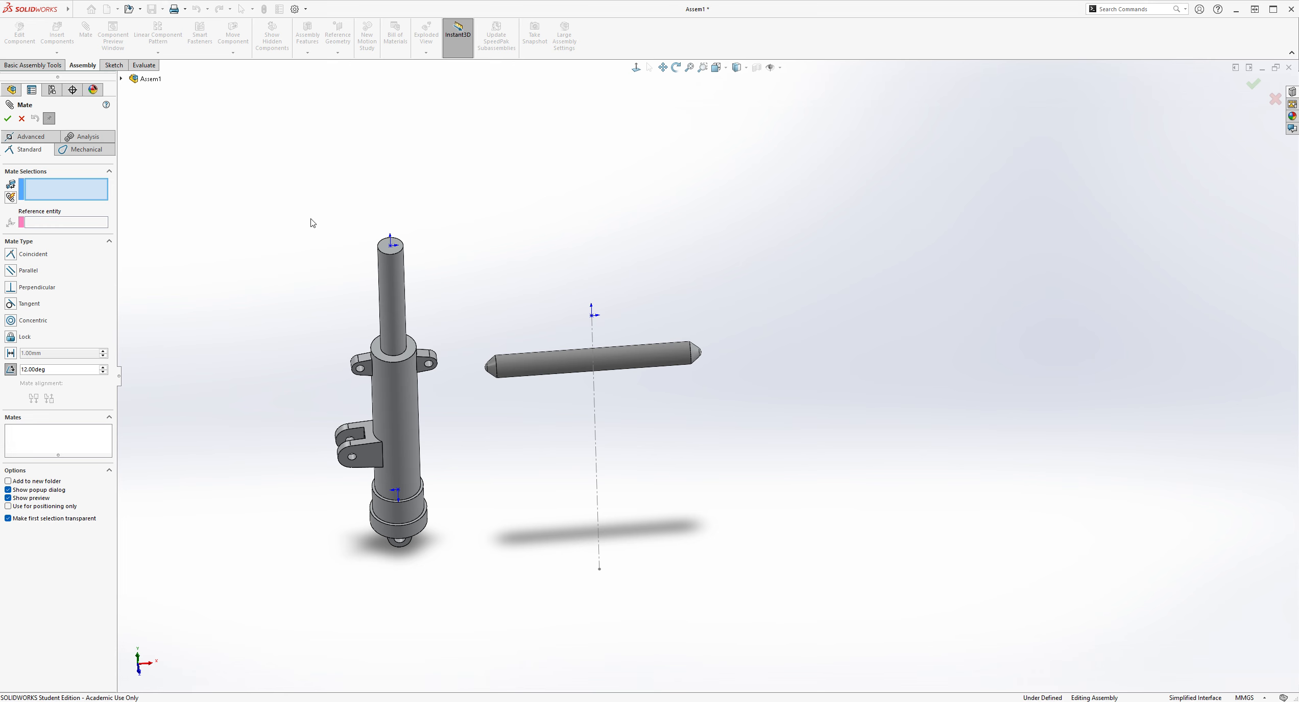
click(22, 118)
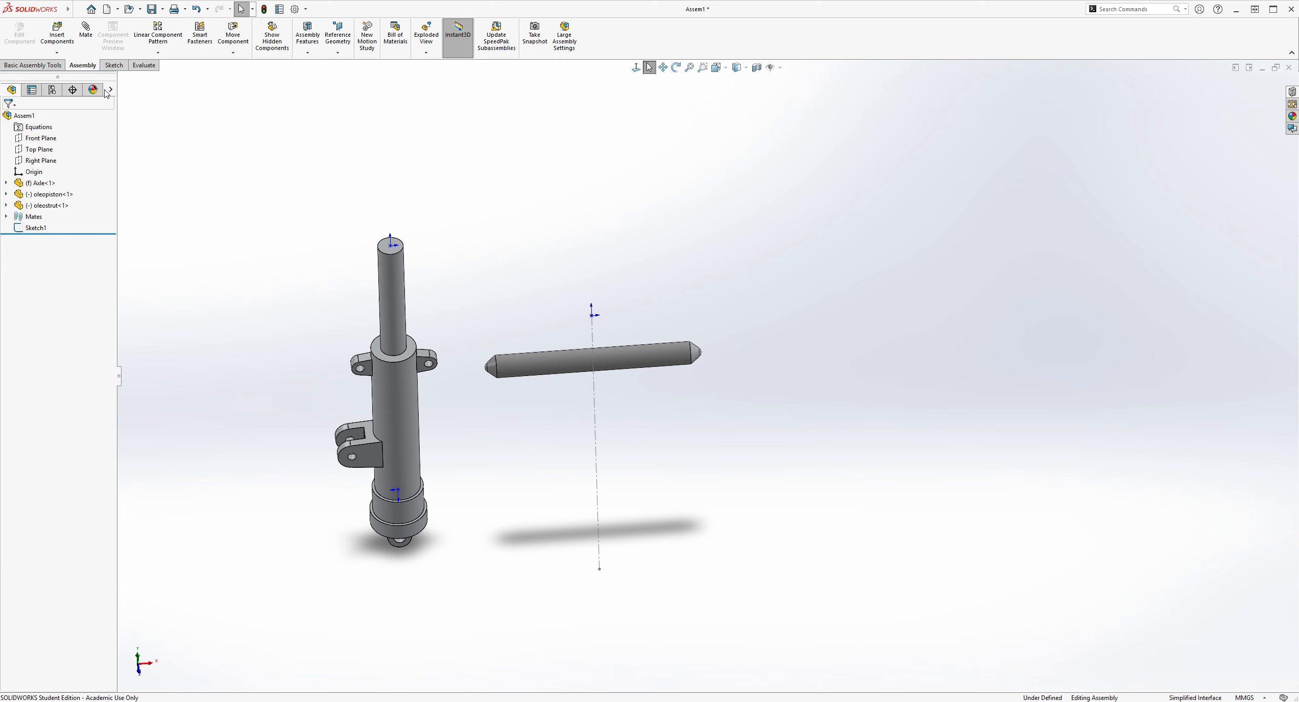
- Create a reference axis through the cylindrical face of the oleopiston
click(113, 66)
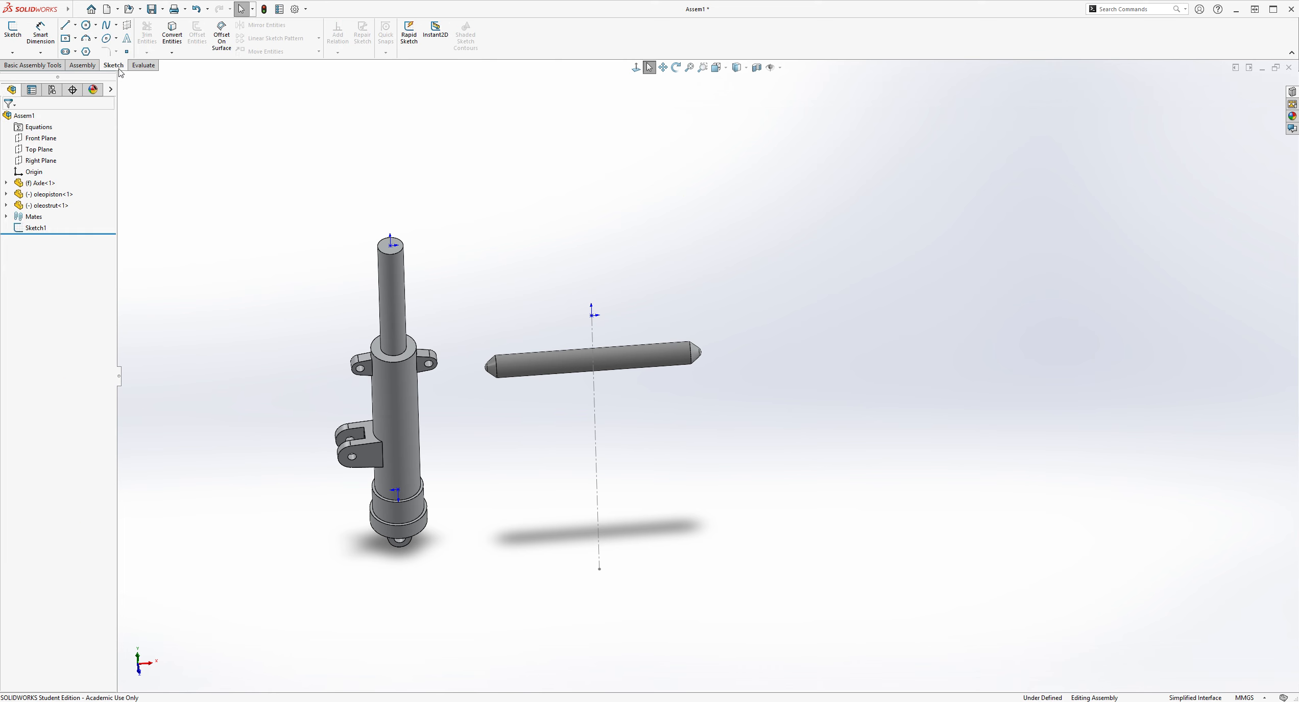
click(82, 65)
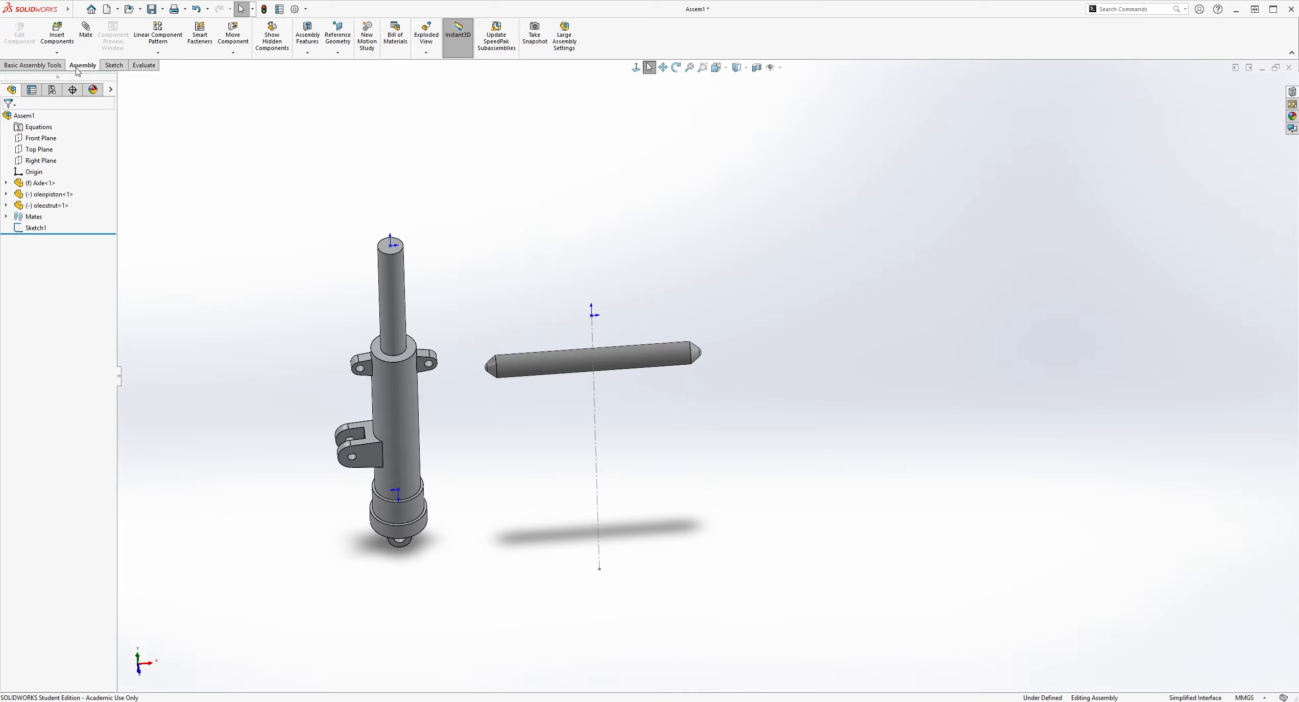
click(336, 49)
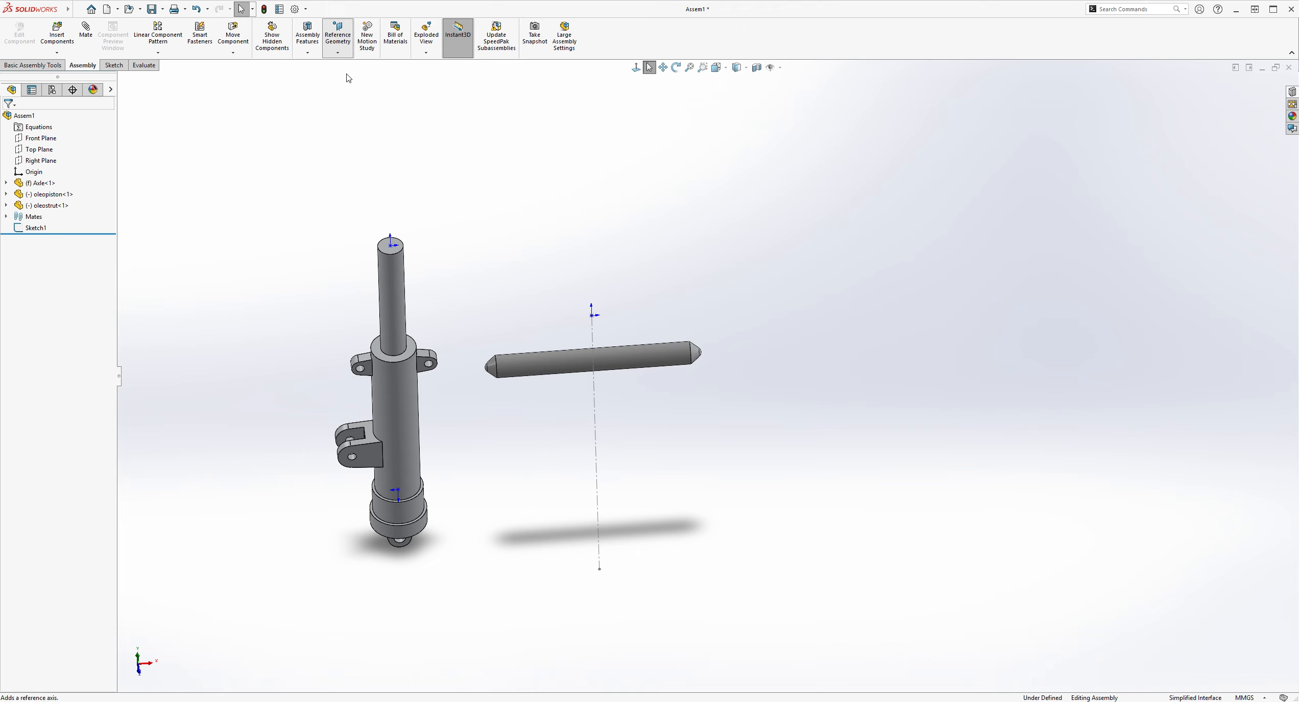
click(347, 78)
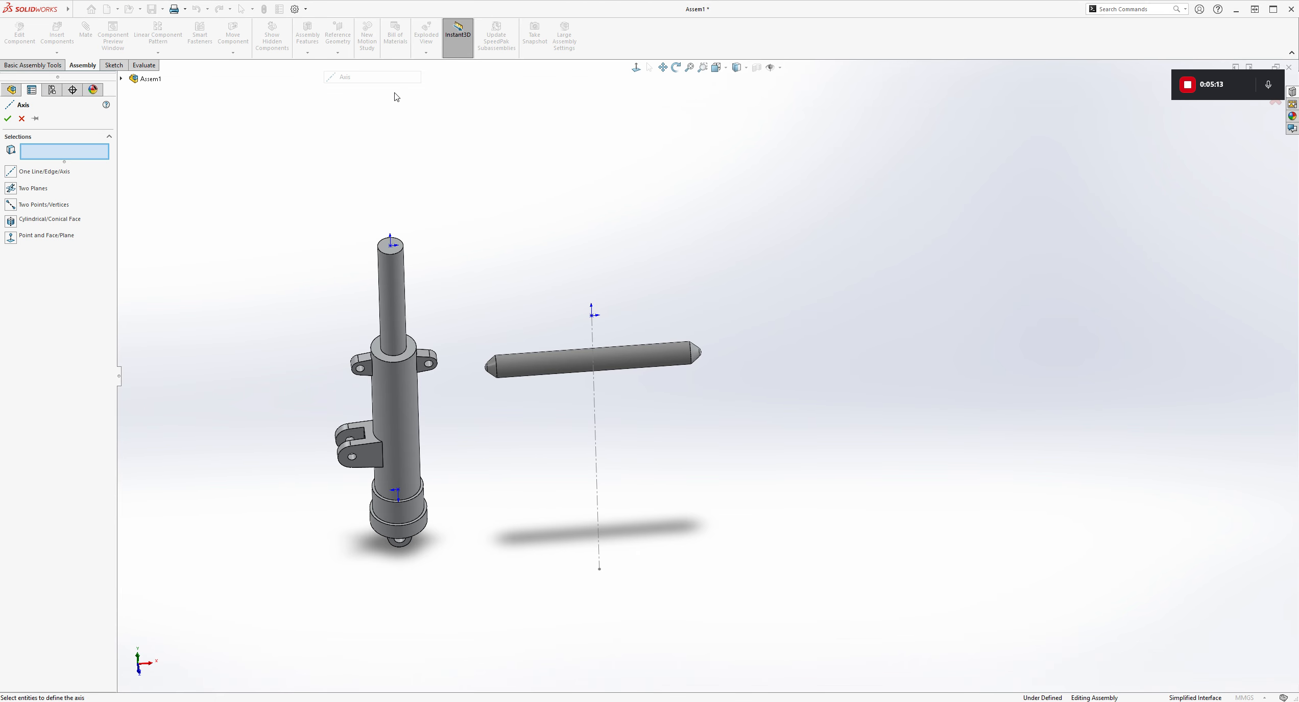
click(392, 271)
middle_drag(427, 279, 548, 219)
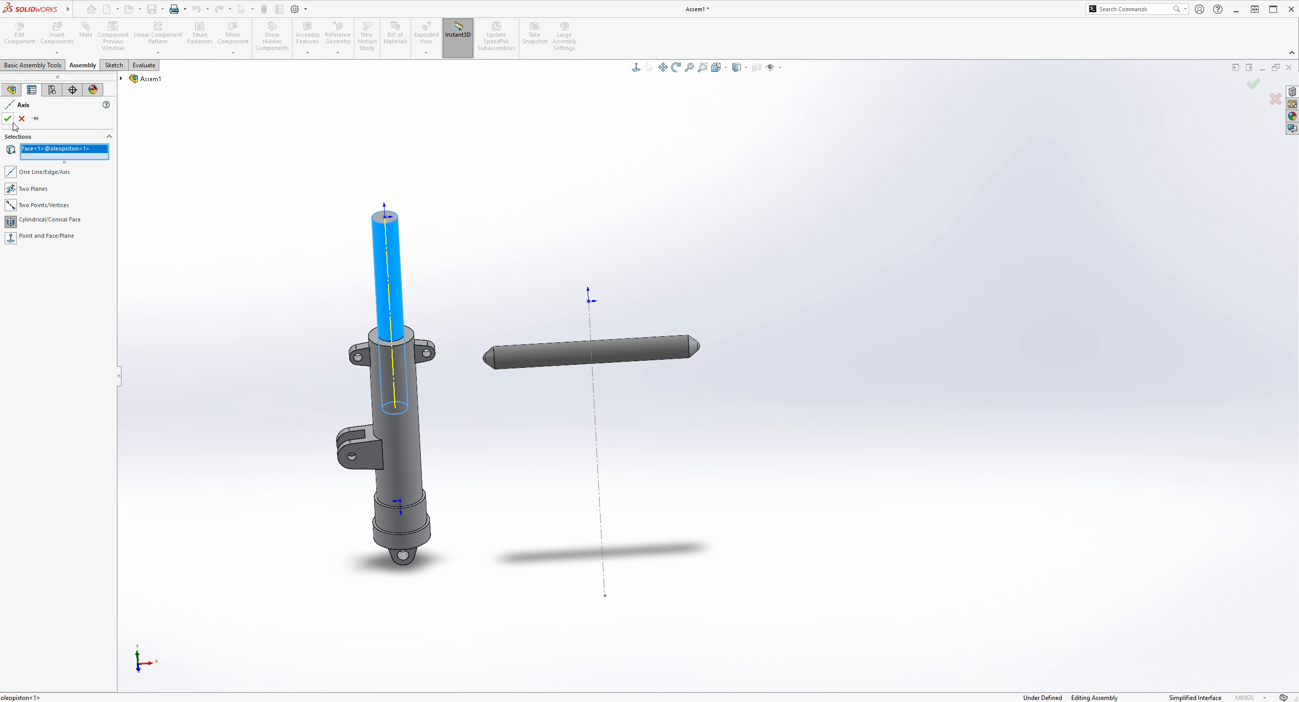
click(8, 119)
click(469, 193)
- Highlight the new reference axis and examine its position inside the oleopiston and strut
scroll(445, 207, down, 3)
scroll(524, 363, up, 2)
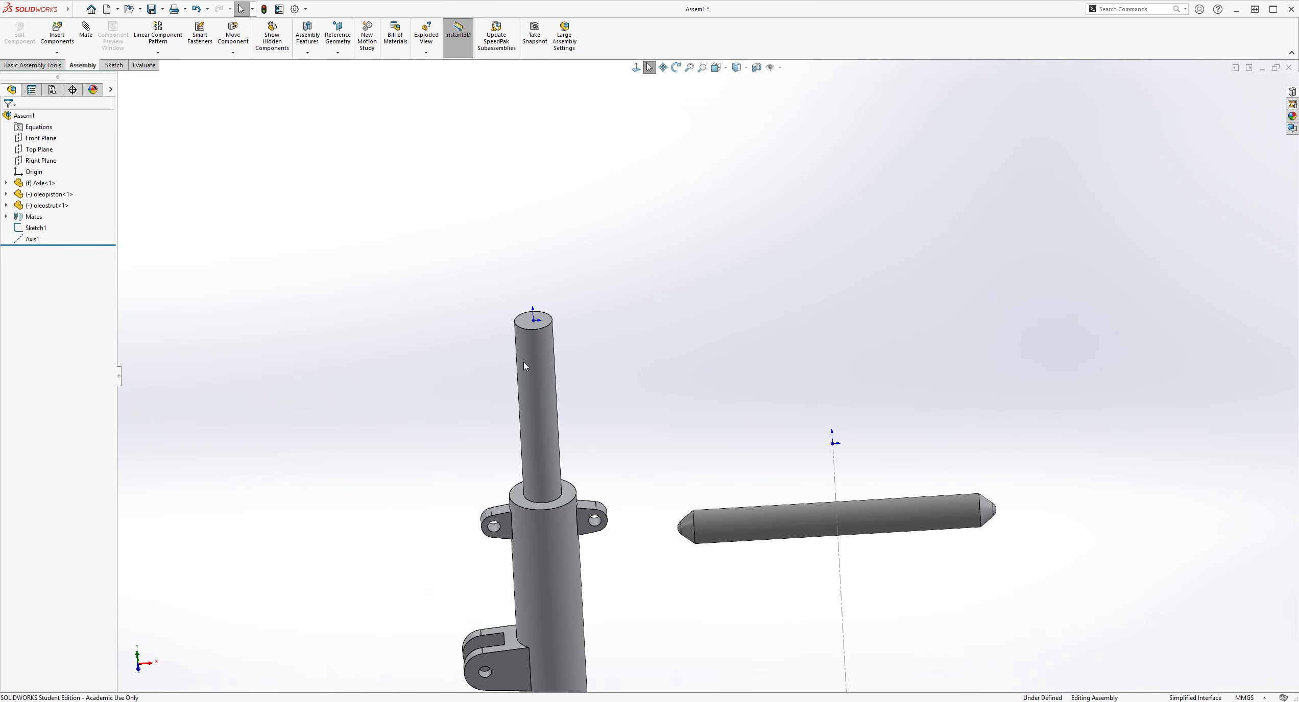
scroll(701, 462, up, 2)
scroll(742, 465, down, 2)
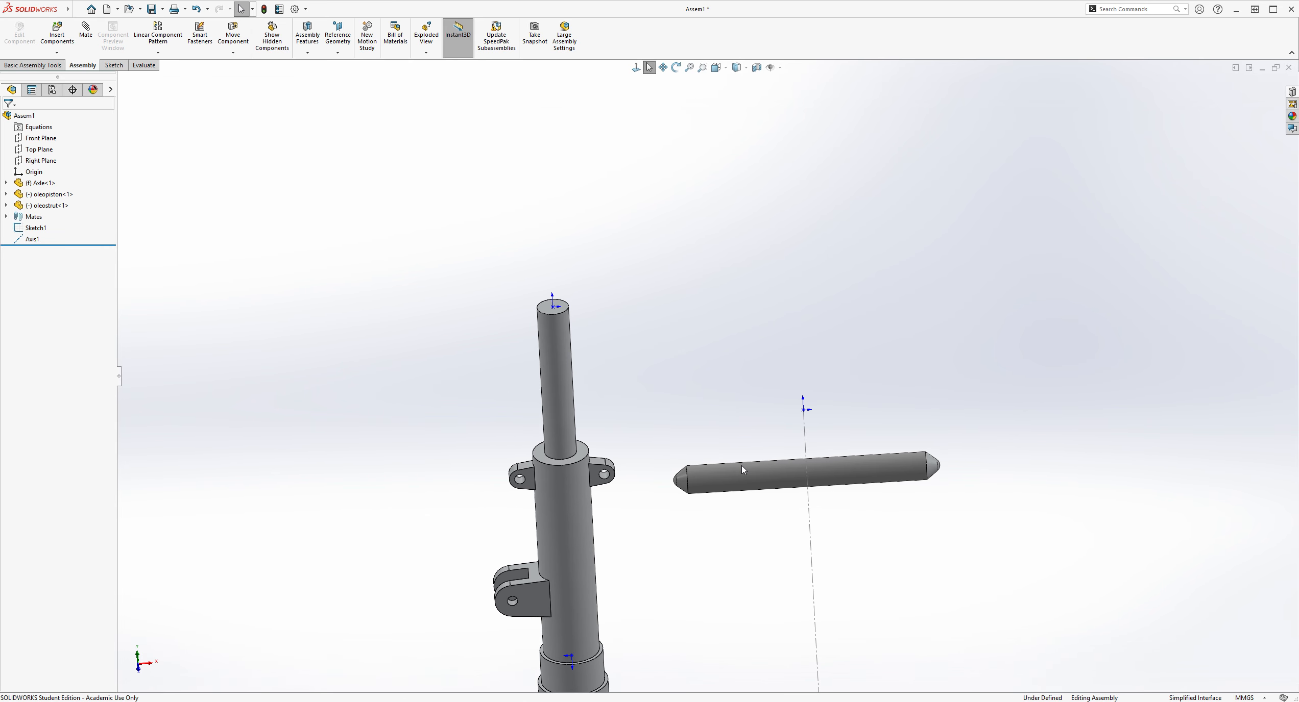
scroll(742, 466, down, 2)
click(32, 243)
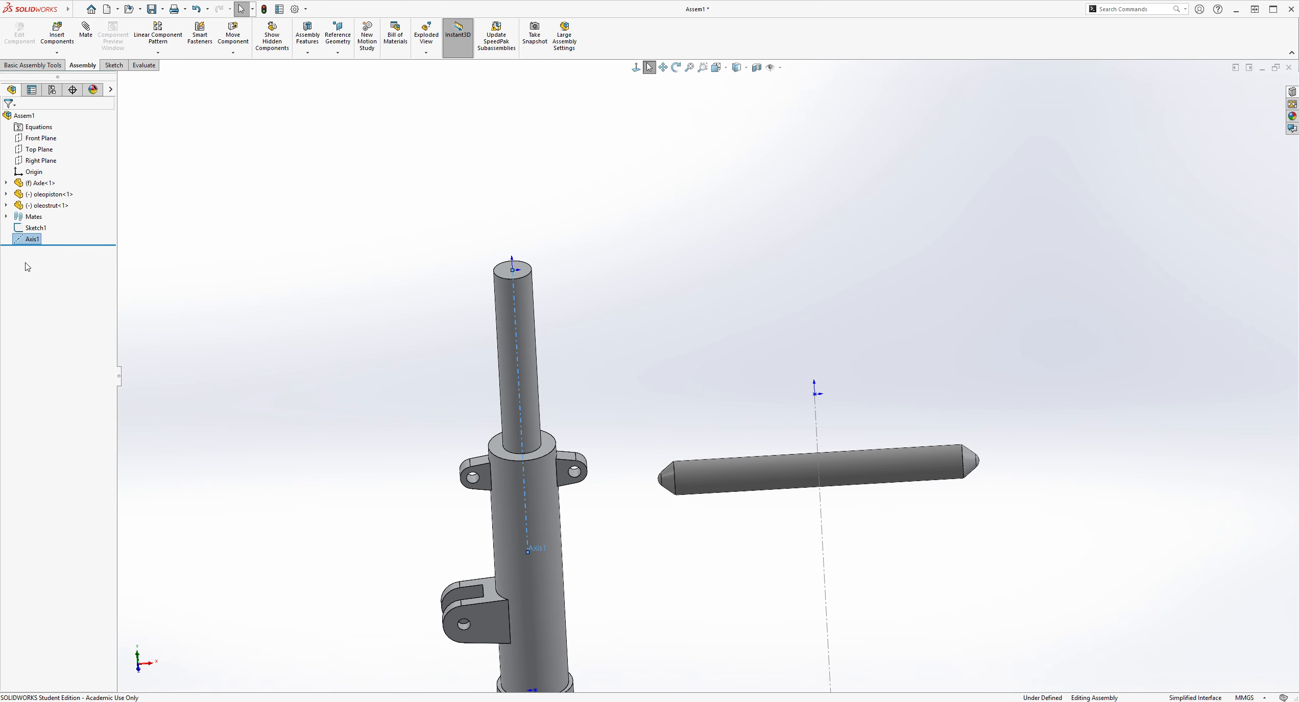
click(28, 244)
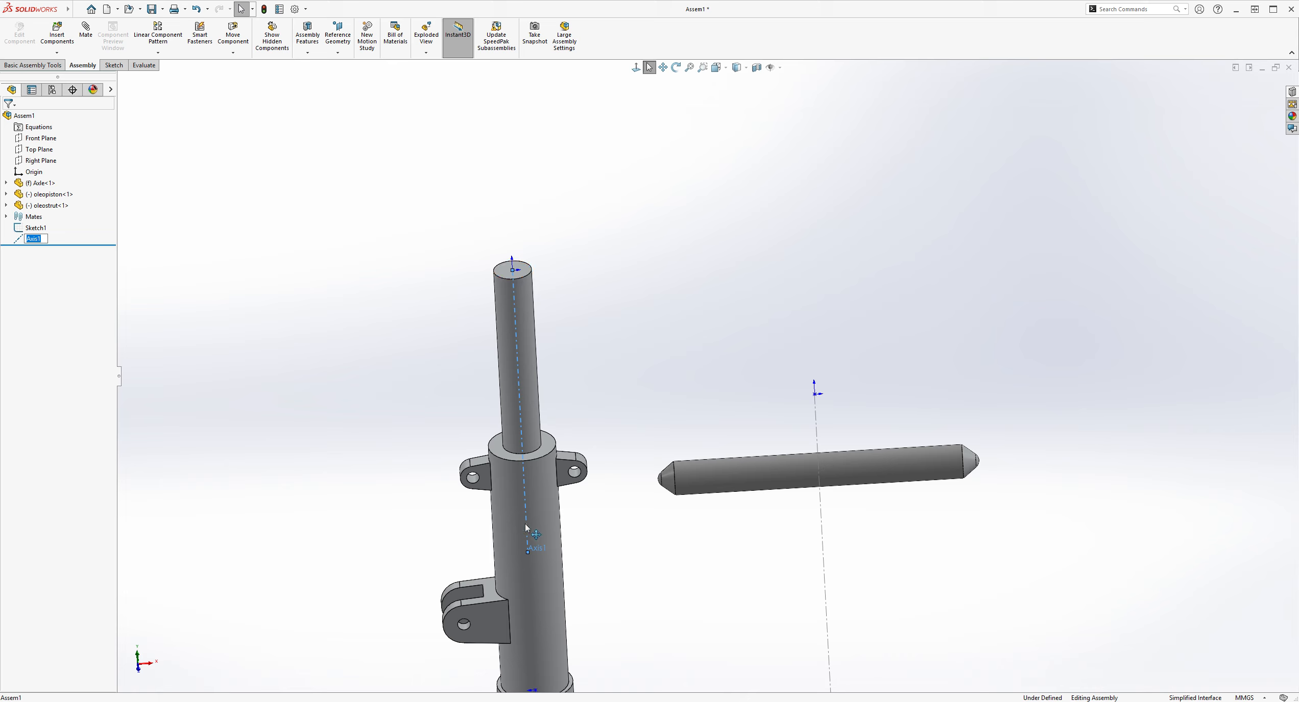
click(604, 357)
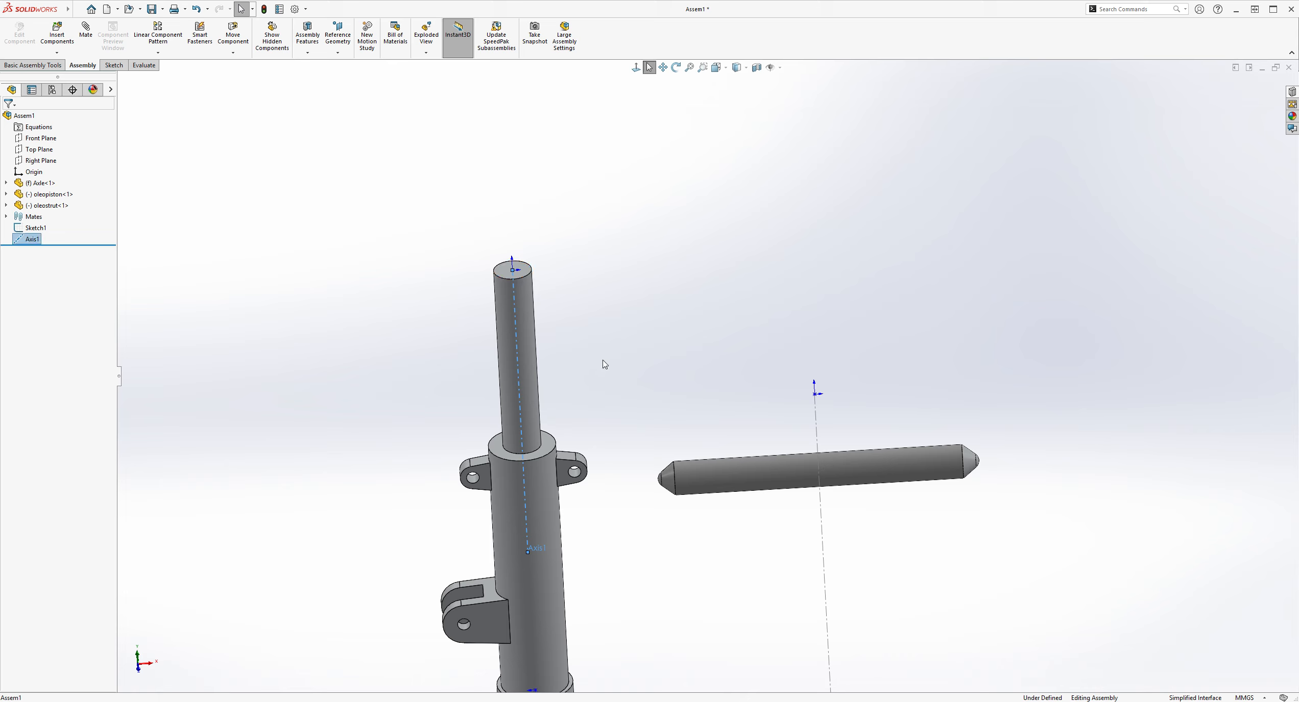
click(35, 239)
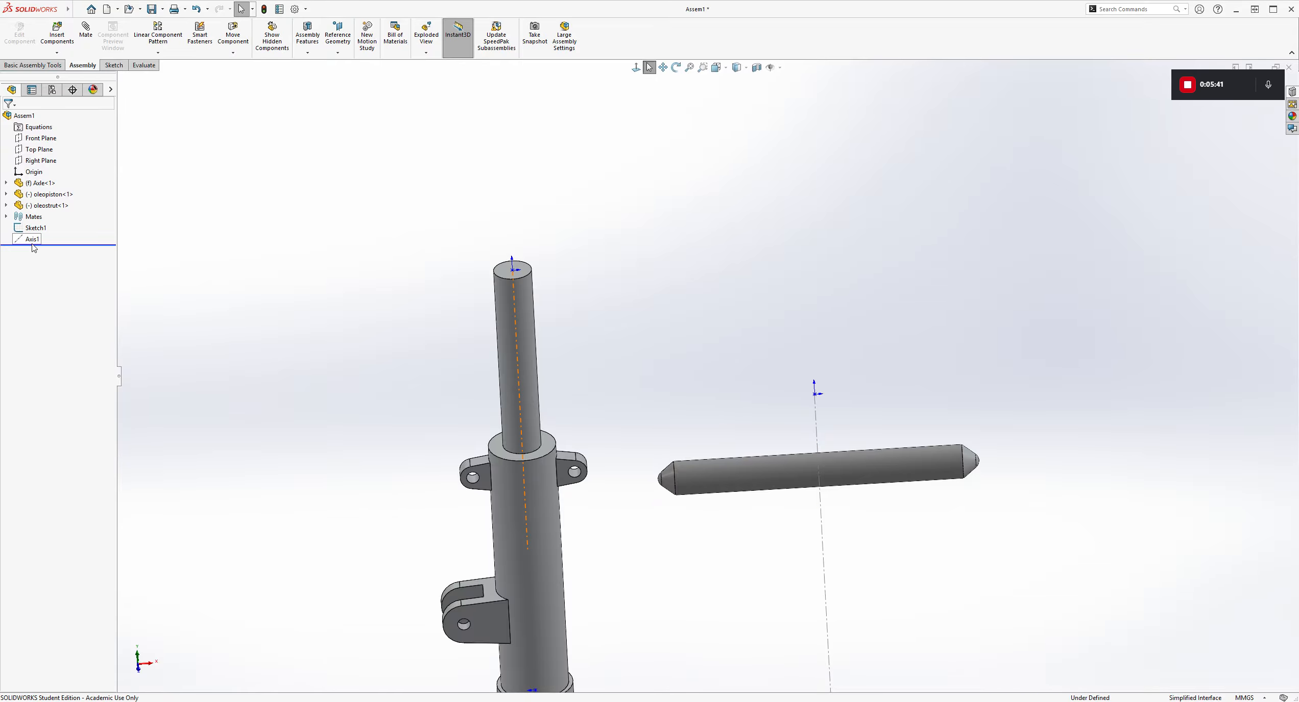
click(22, 240)
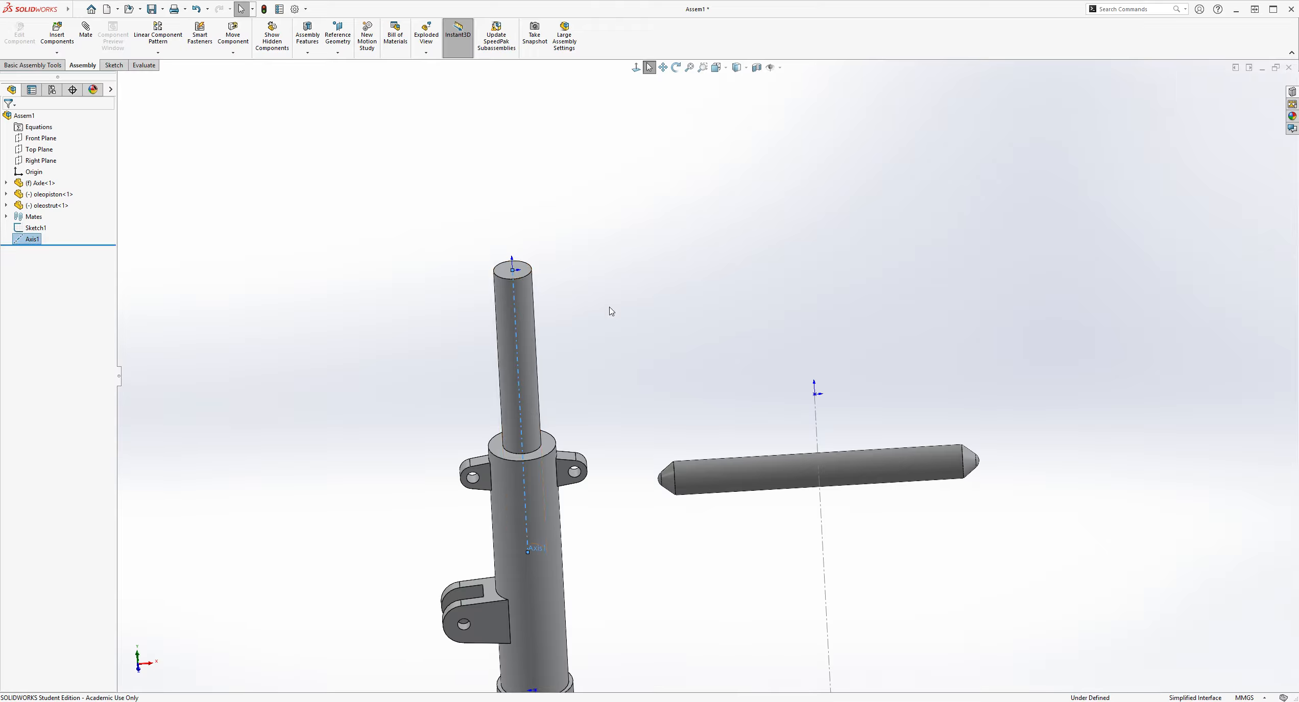
scroll(715, 388, up, 3)
click(905, 524)
scroll(817, 510, down, 3)
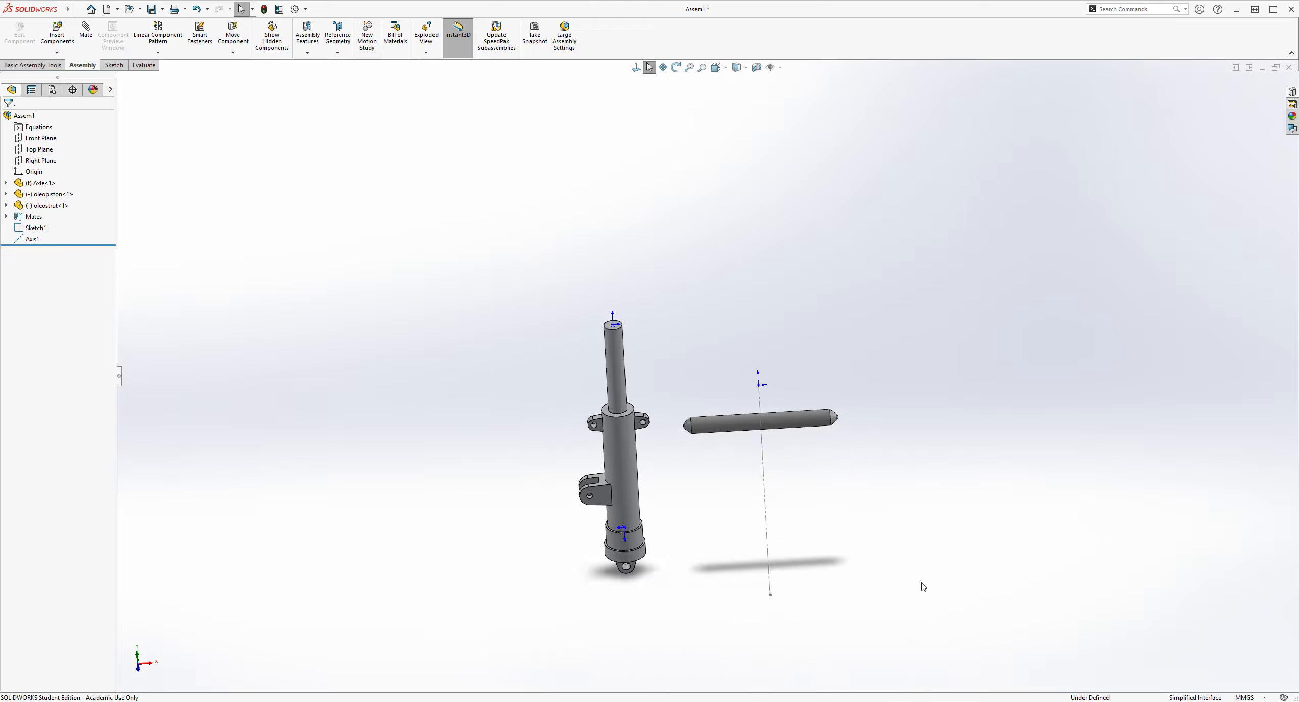
scroll(754, 497, up, 2)
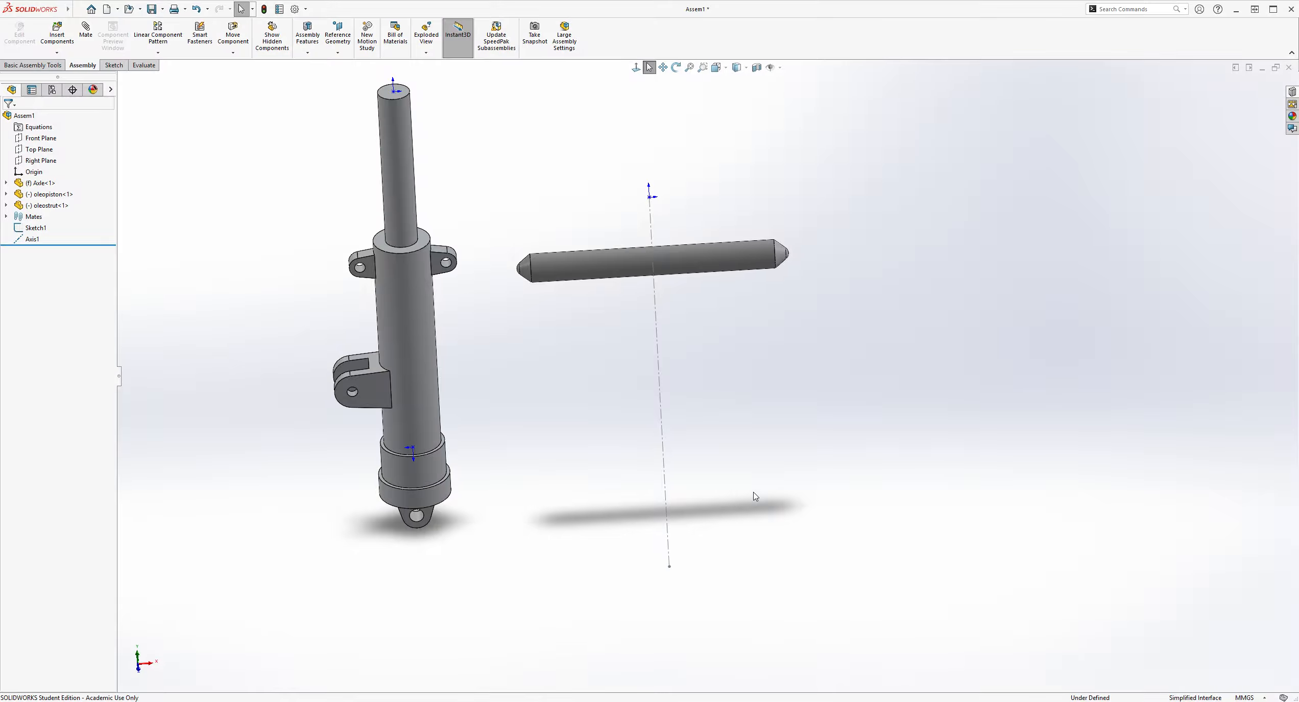
scroll(710, 388, up, 2)
scroll(720, 192, up, 2)
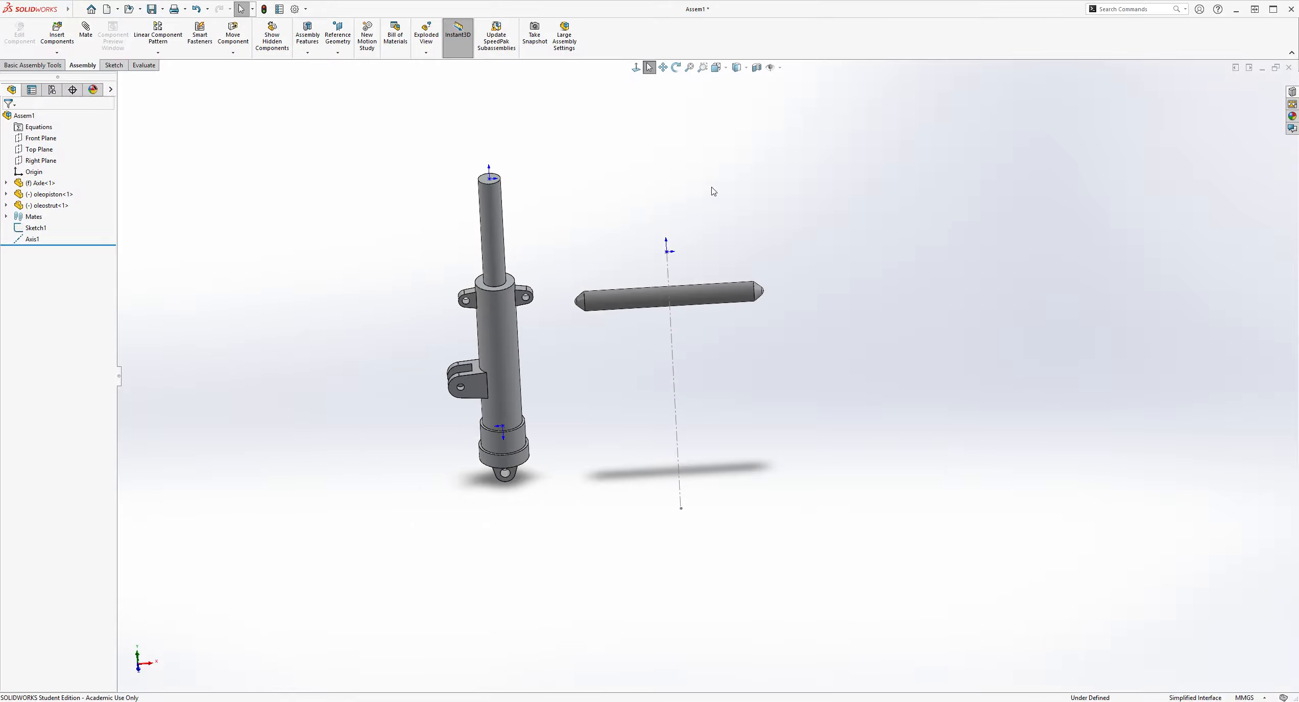
- Set up a 12-degree angle mate between the sketched vertical centerline and the cylindrical face of the oleopiston
click(85, 30)
scroll(762, 247, down, 1)
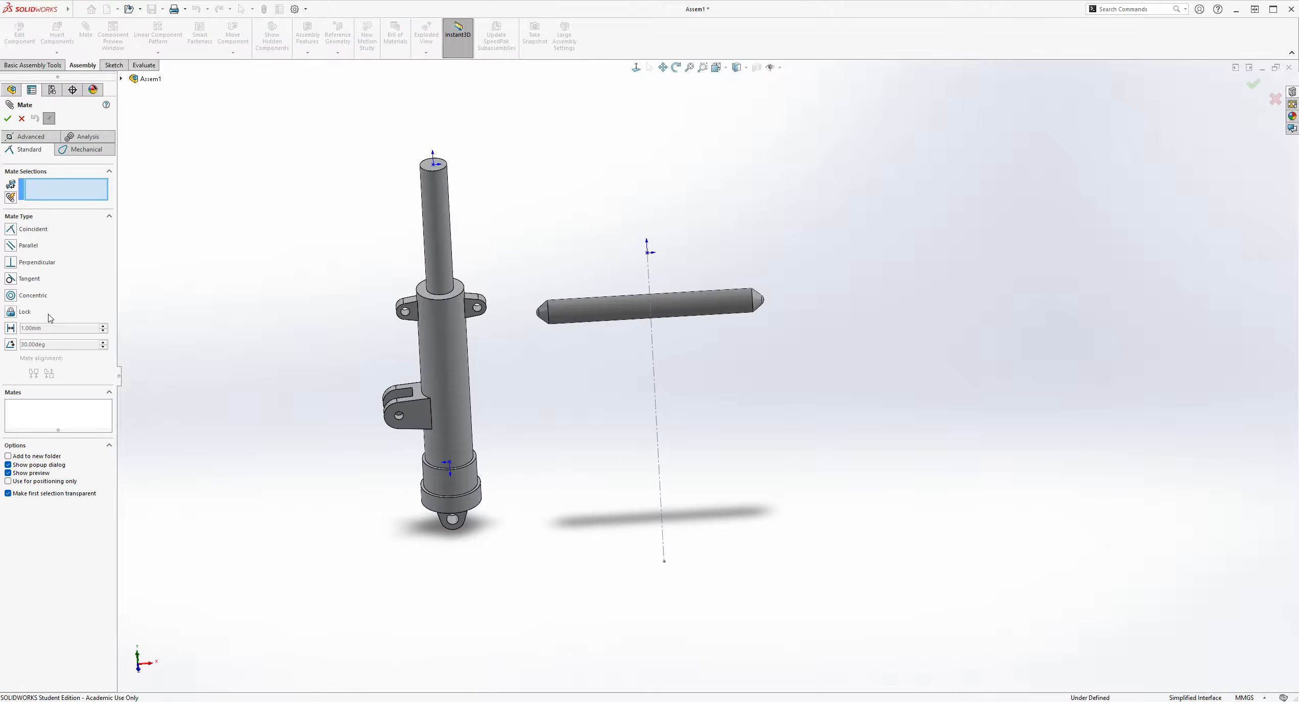
click(14, 345)
text(12)
key(Return)
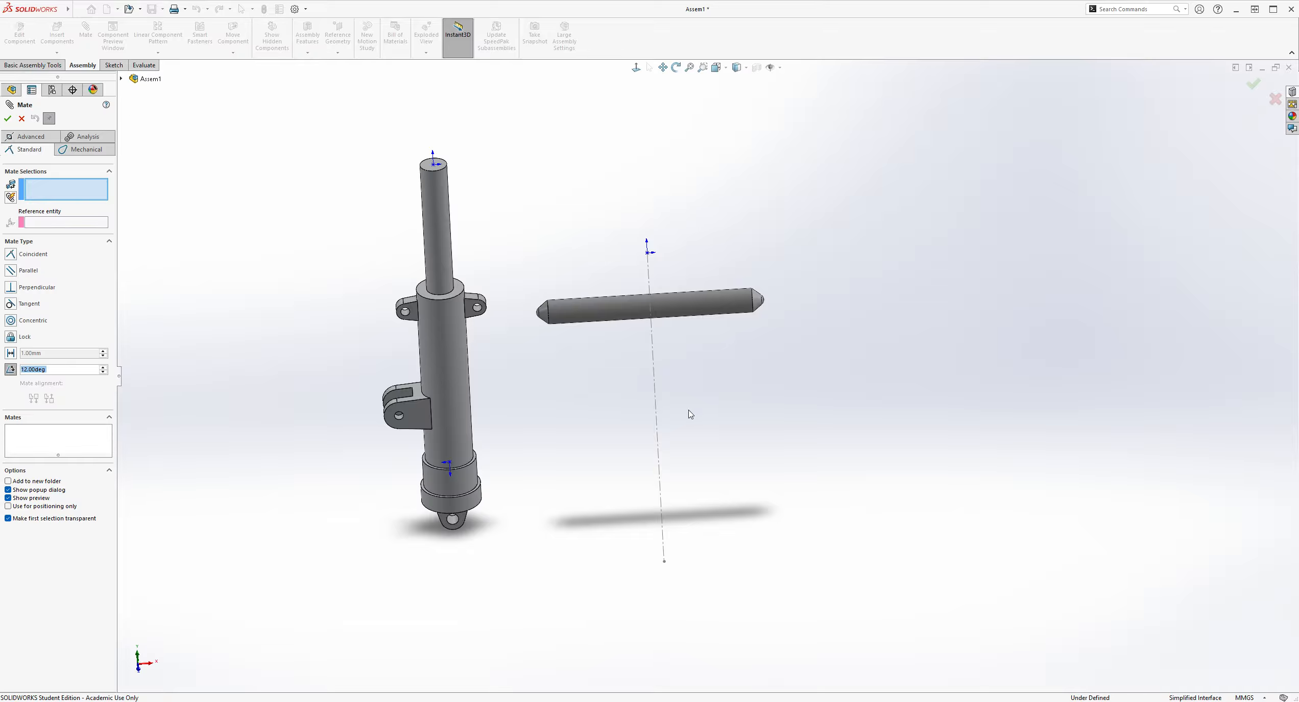
click(655, 391)
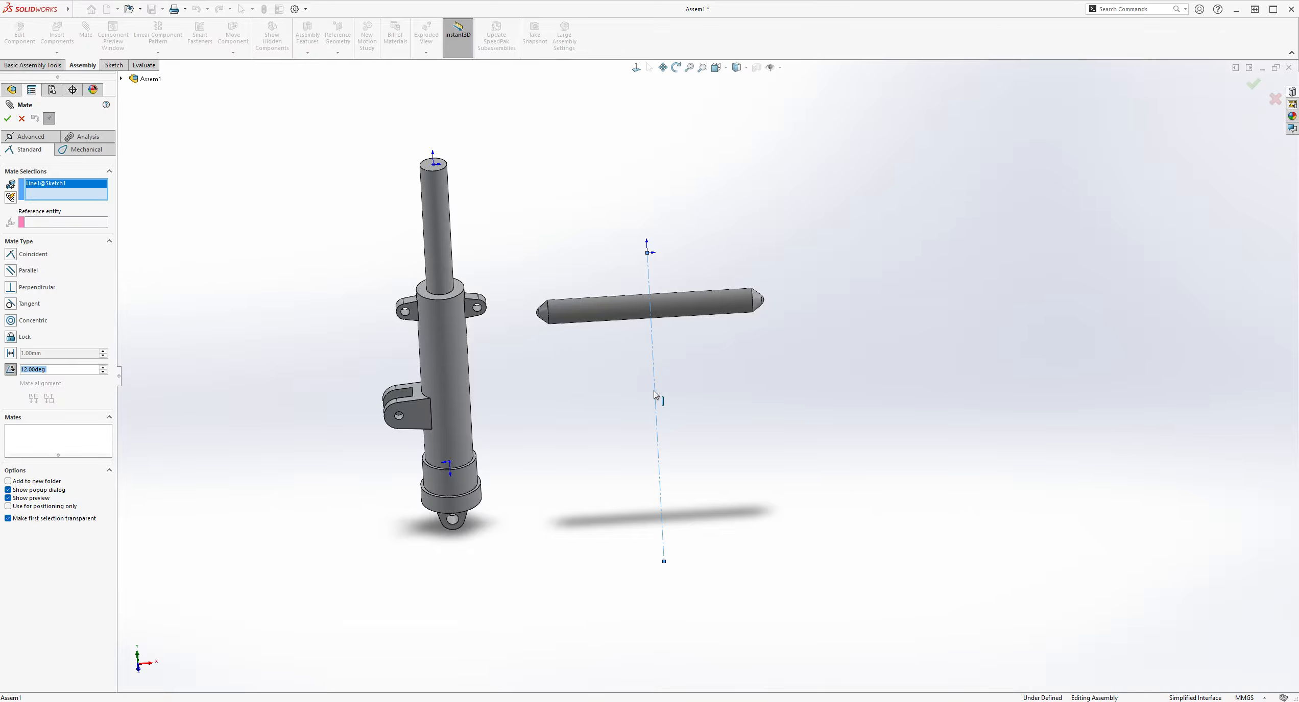
click(446, 218)
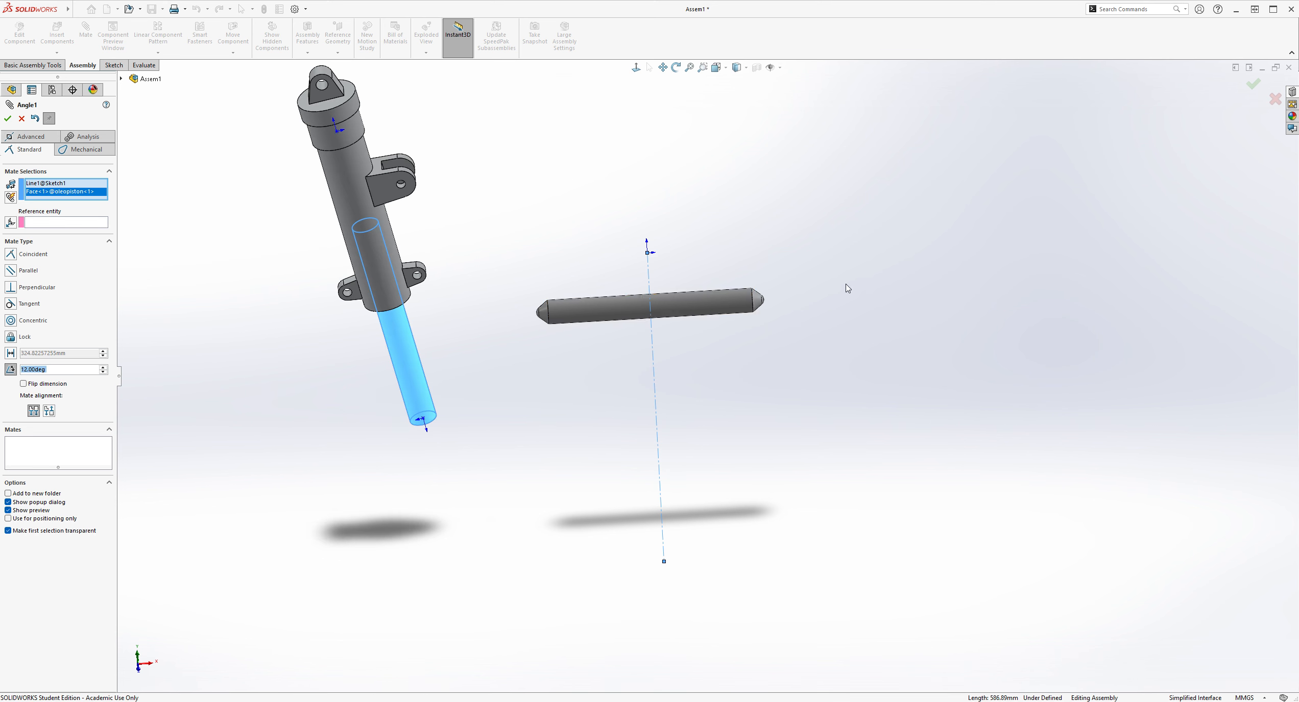
mouse_move(823, 248)
middle_down()
mouse_move(910, 291)
mouse_move(899, 320)
middle_up()
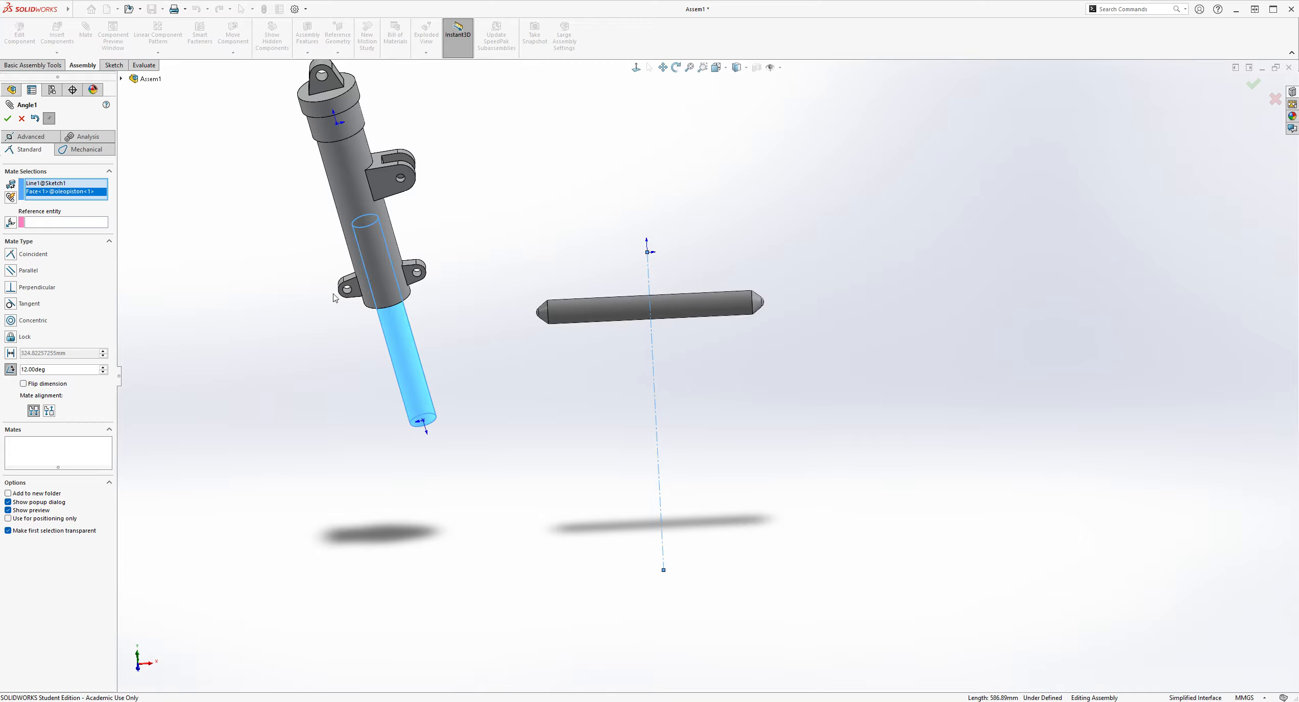
- Switch the angle mate to anti-aligned with its dimension not flipped, then accept it and finish mating
click(23, 384)
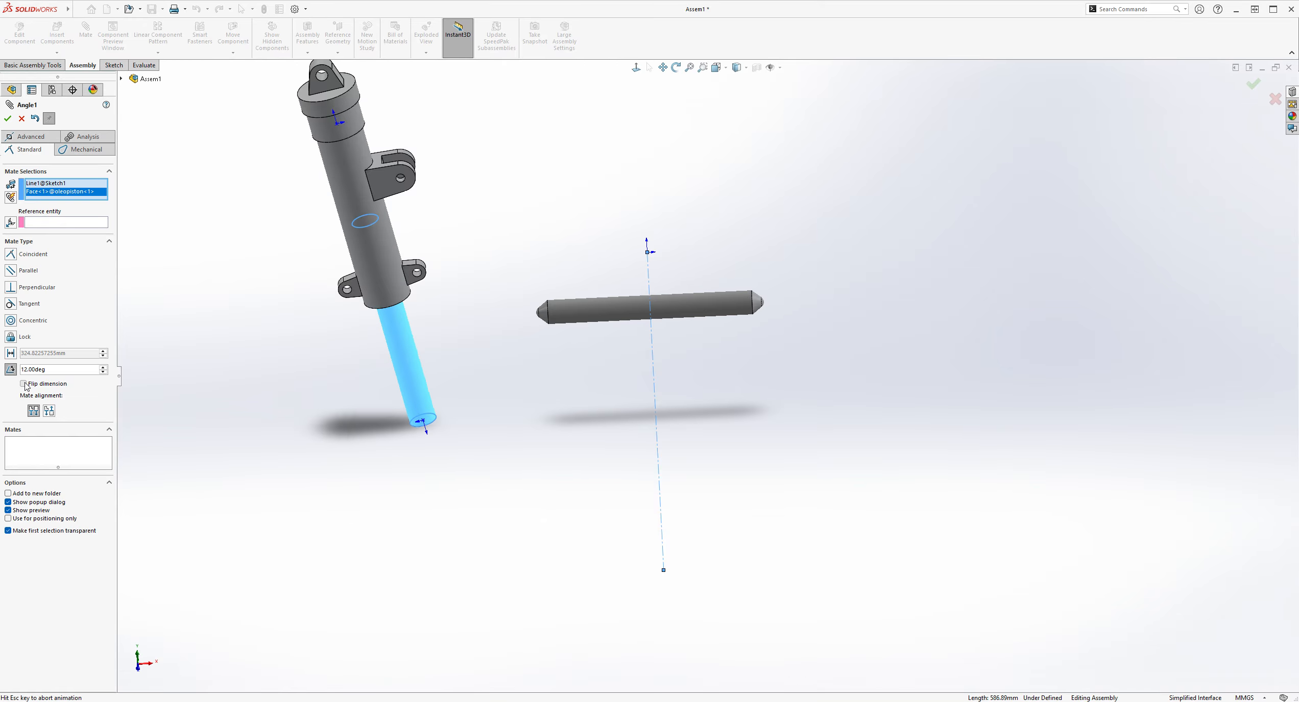
click(24, 383)
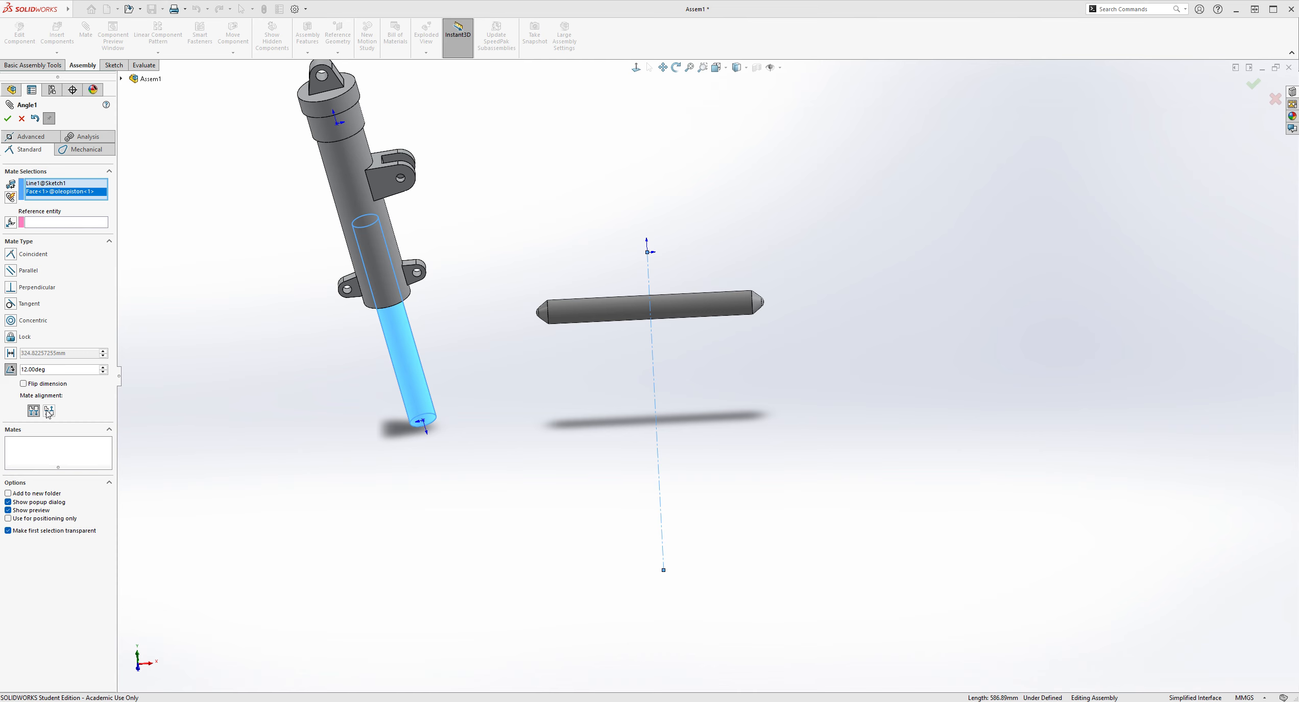
click(49, 411)
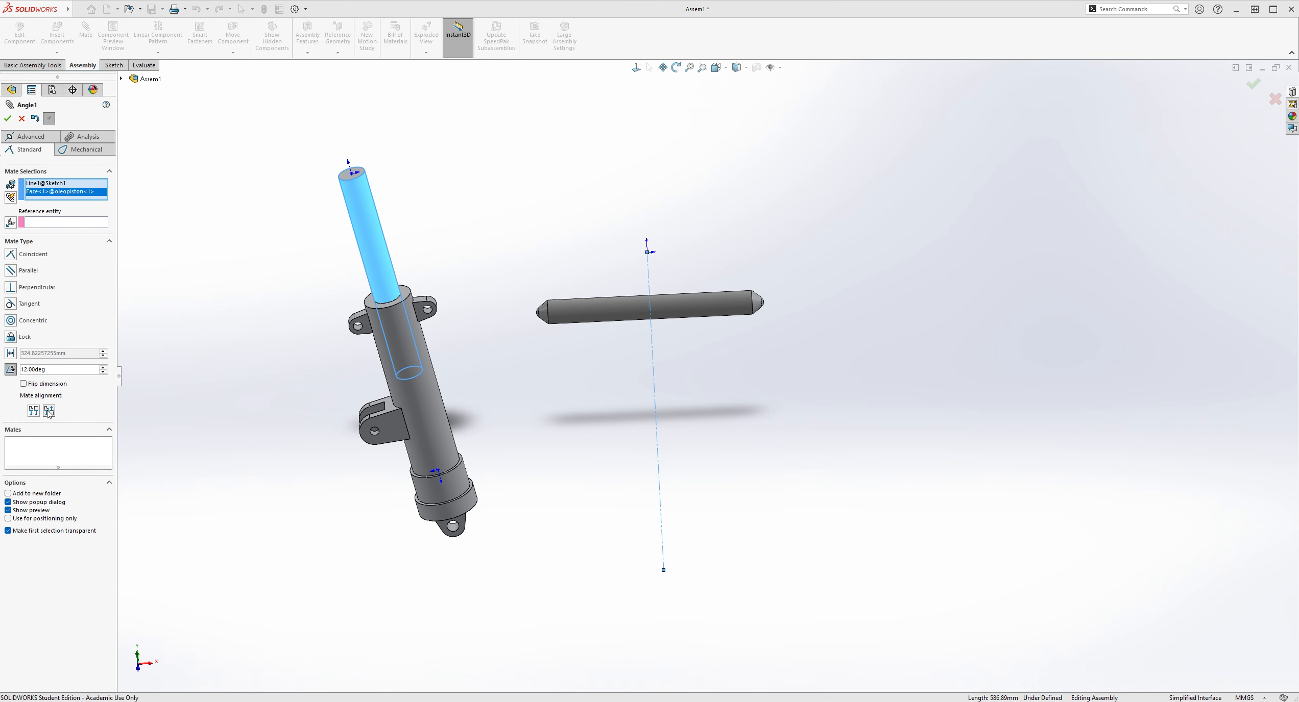
scroll(794, 452, up, 2)
middle_drag(829, 461, 820, 437)
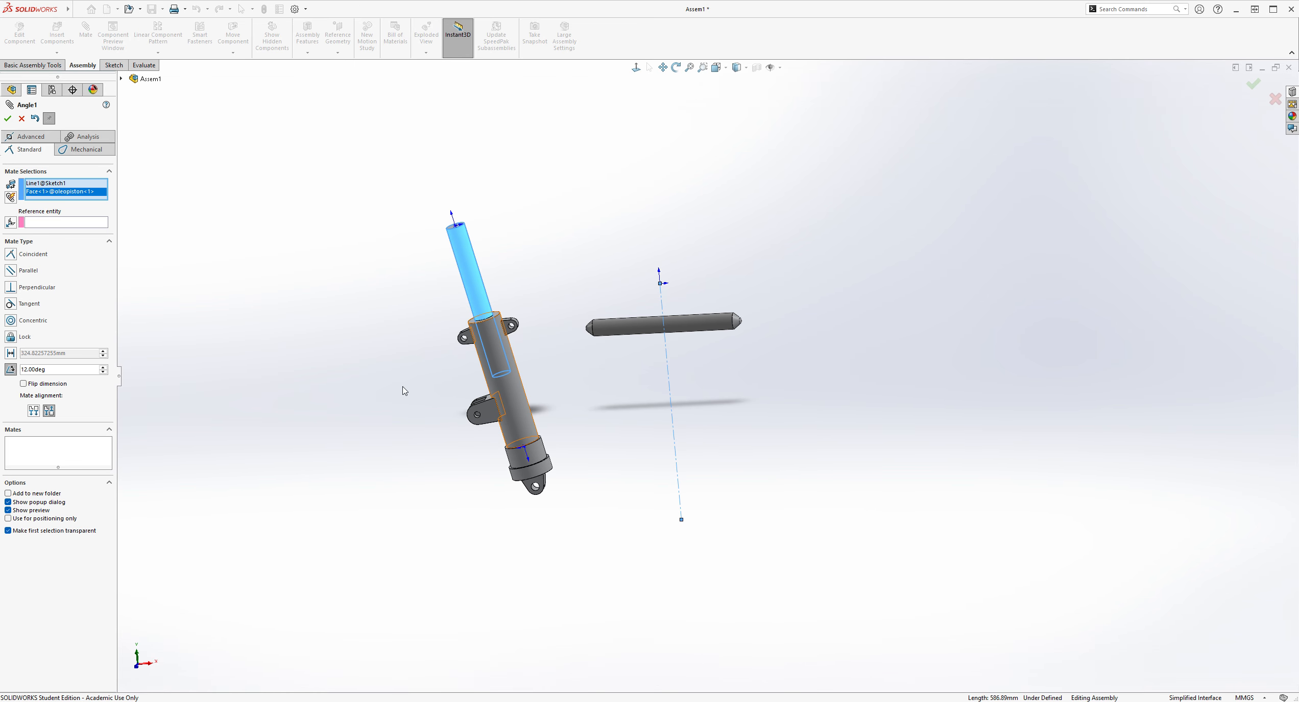
click(23, 384)
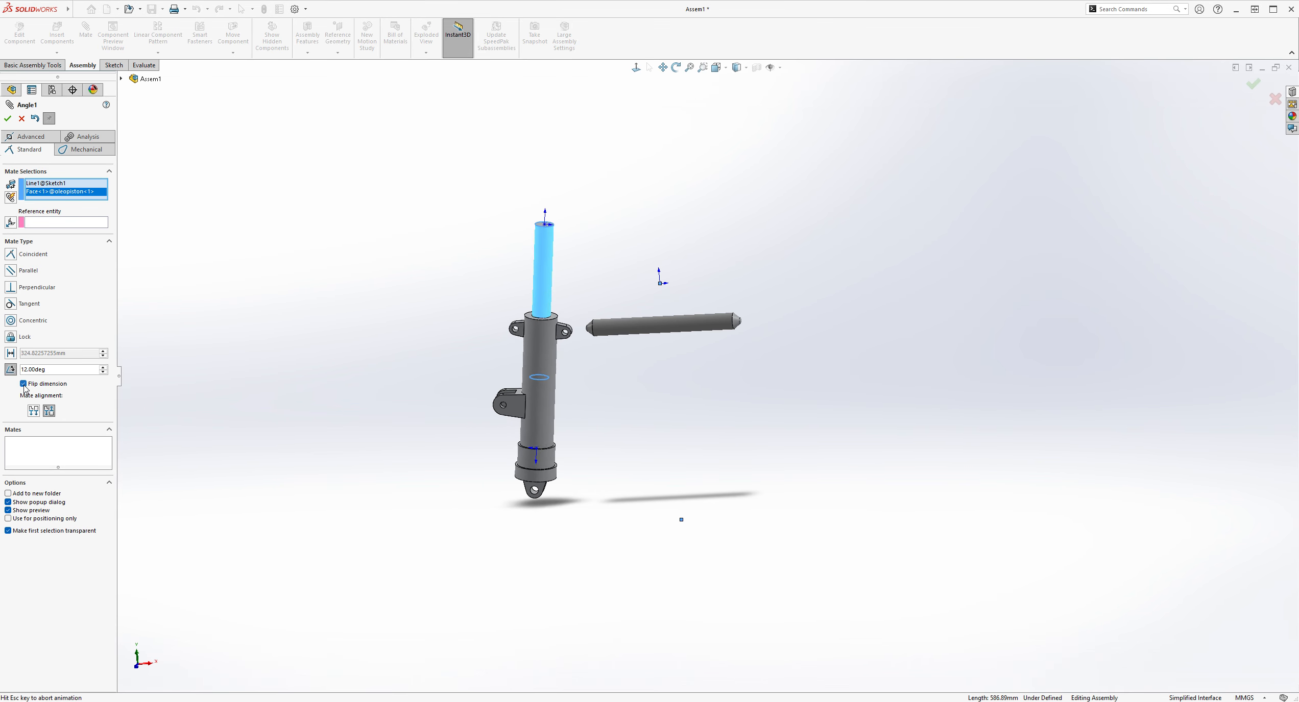
scroll(816, 378, up, 1)
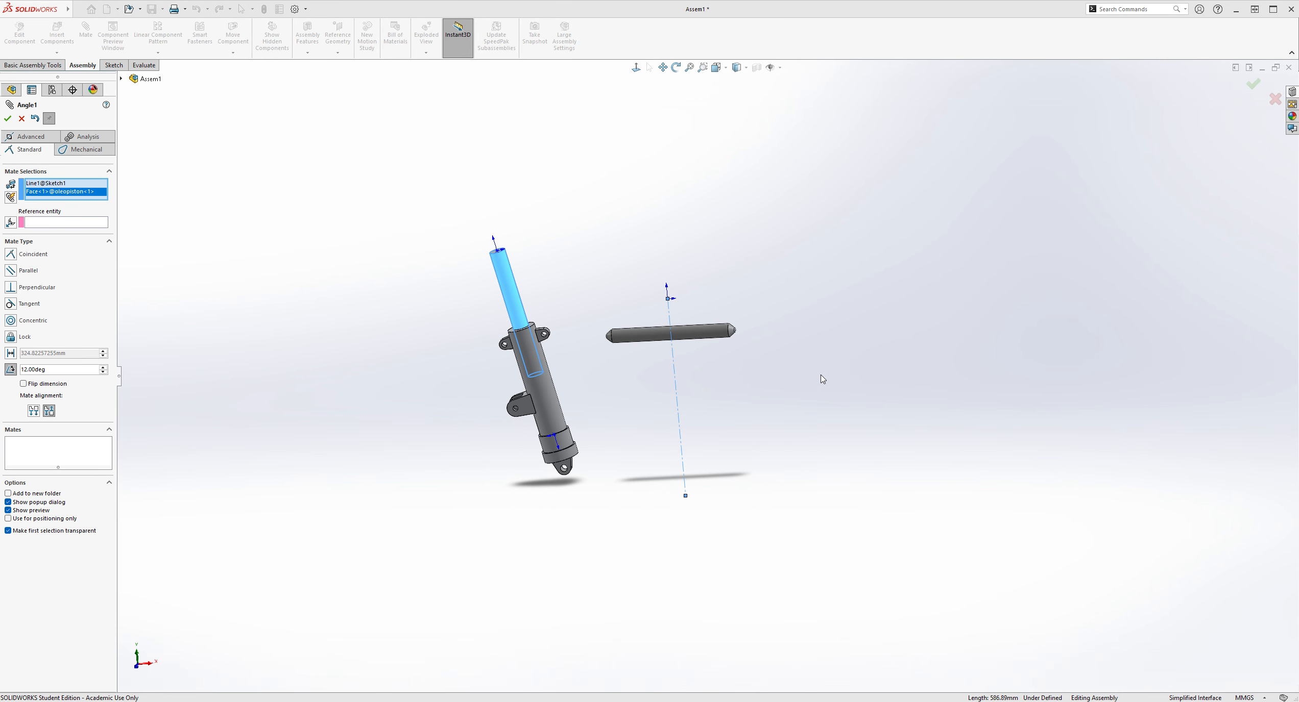
scroll(822, 377, down, 1)
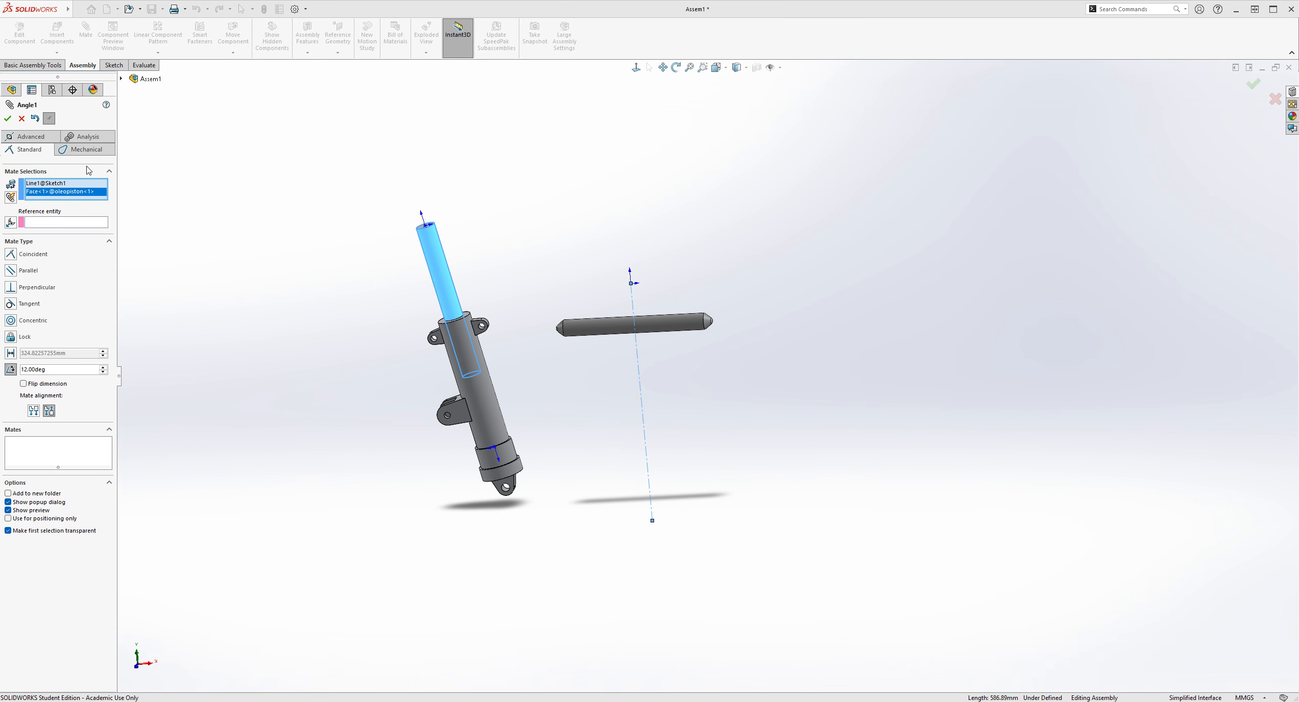
click(8, 121)
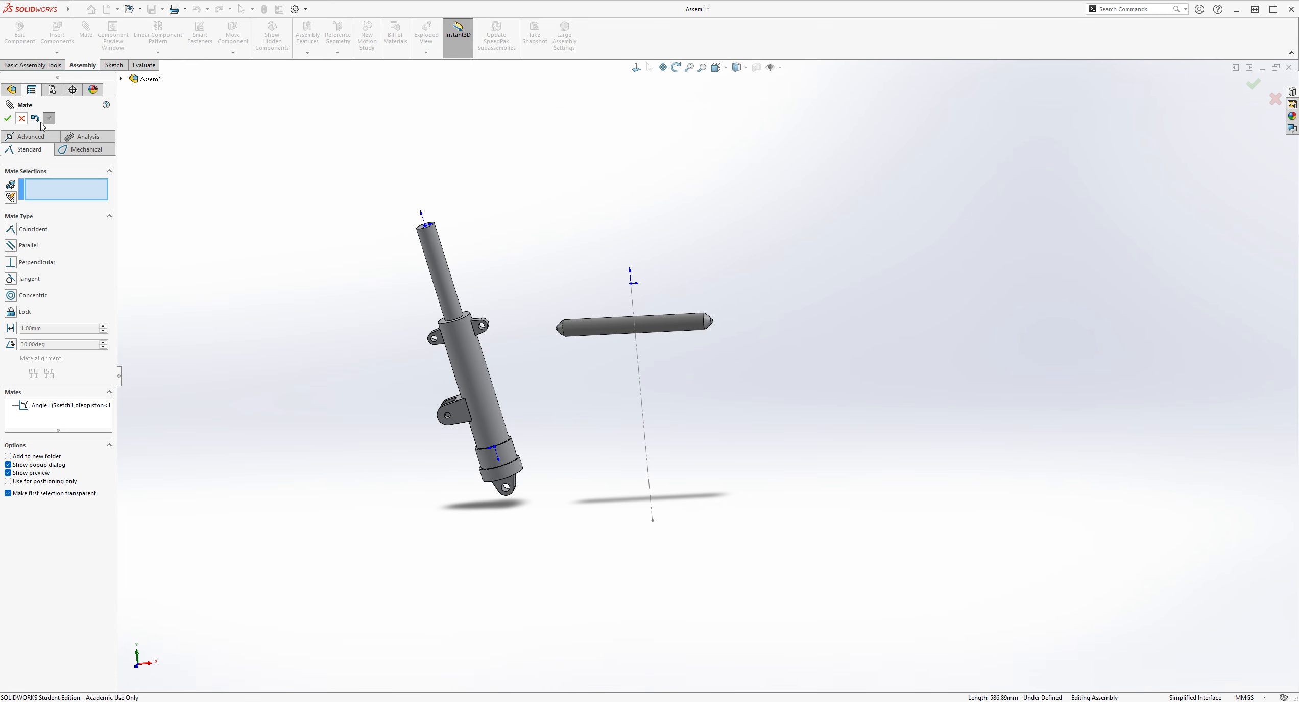
click(8, 122)
scroll(769, 319, up, 1)
scroll(769, 319, down, 2)
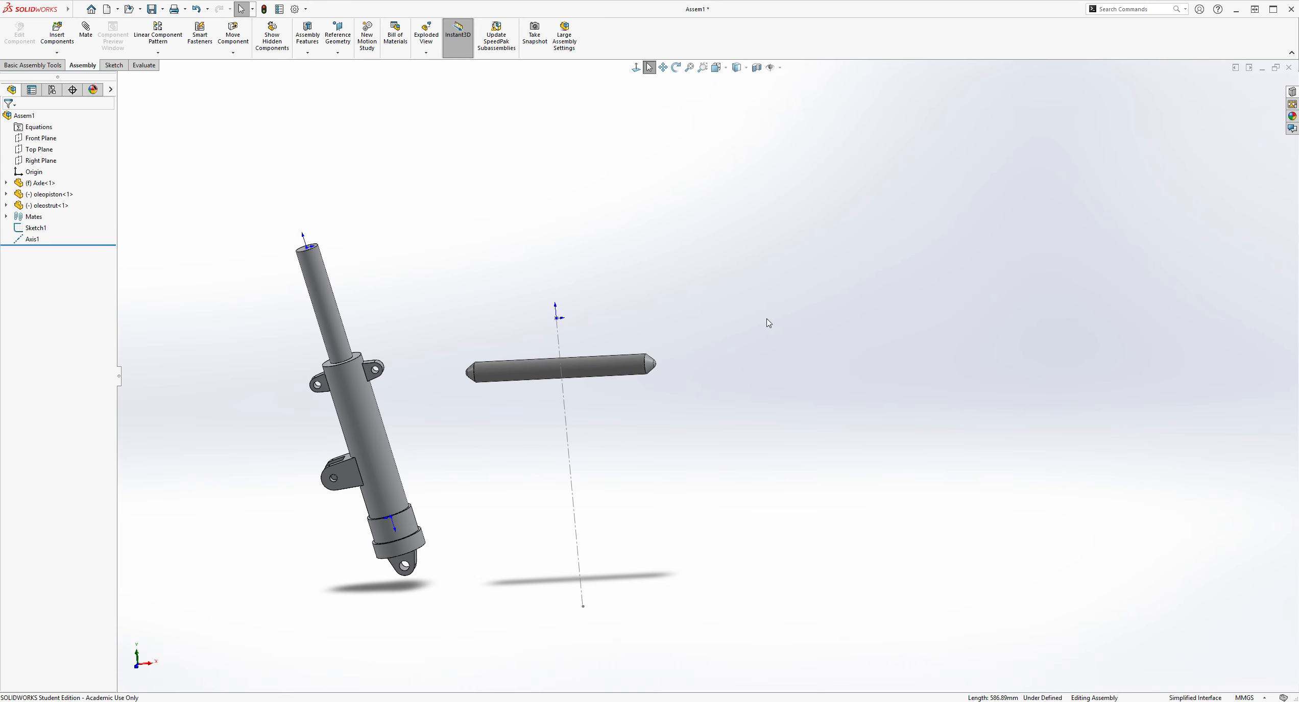
scroll(348, 191, up, 1)
middle_drag(429, 271, 439, 302)
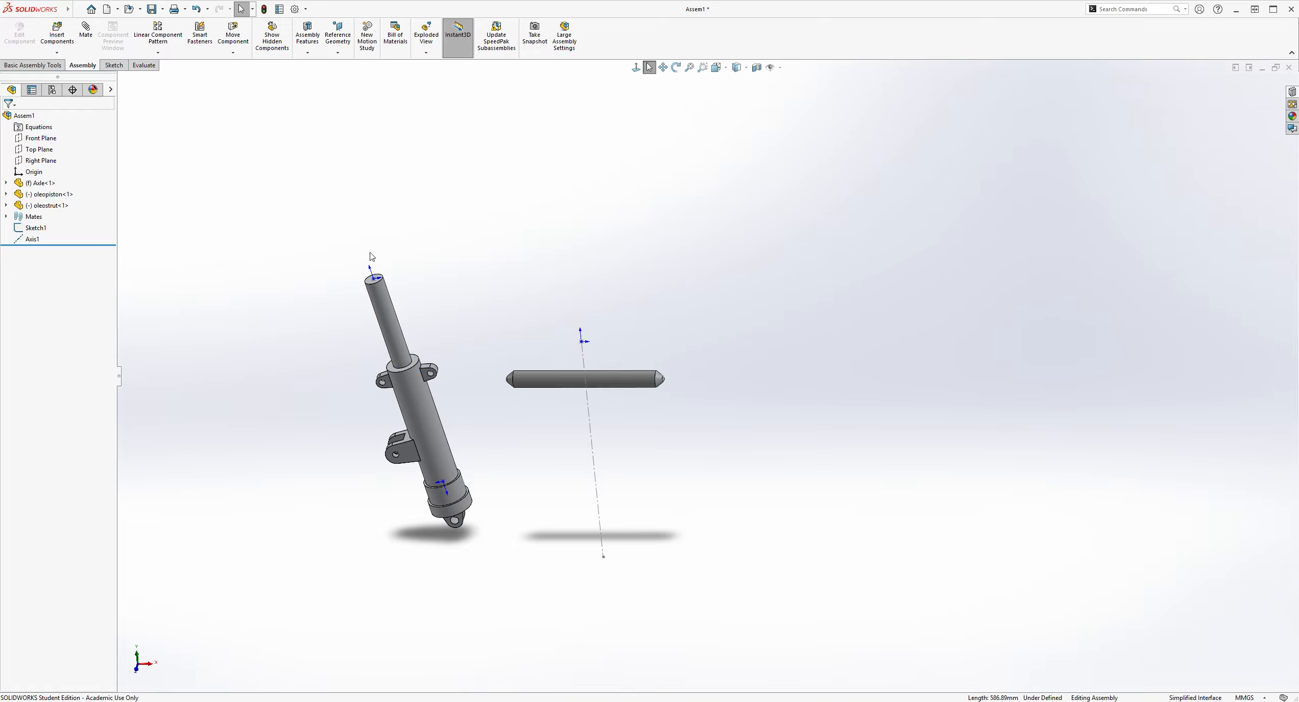
- Insert the wheel_hub part and place it in free space above the oleopiston and axle
click(56, 34)
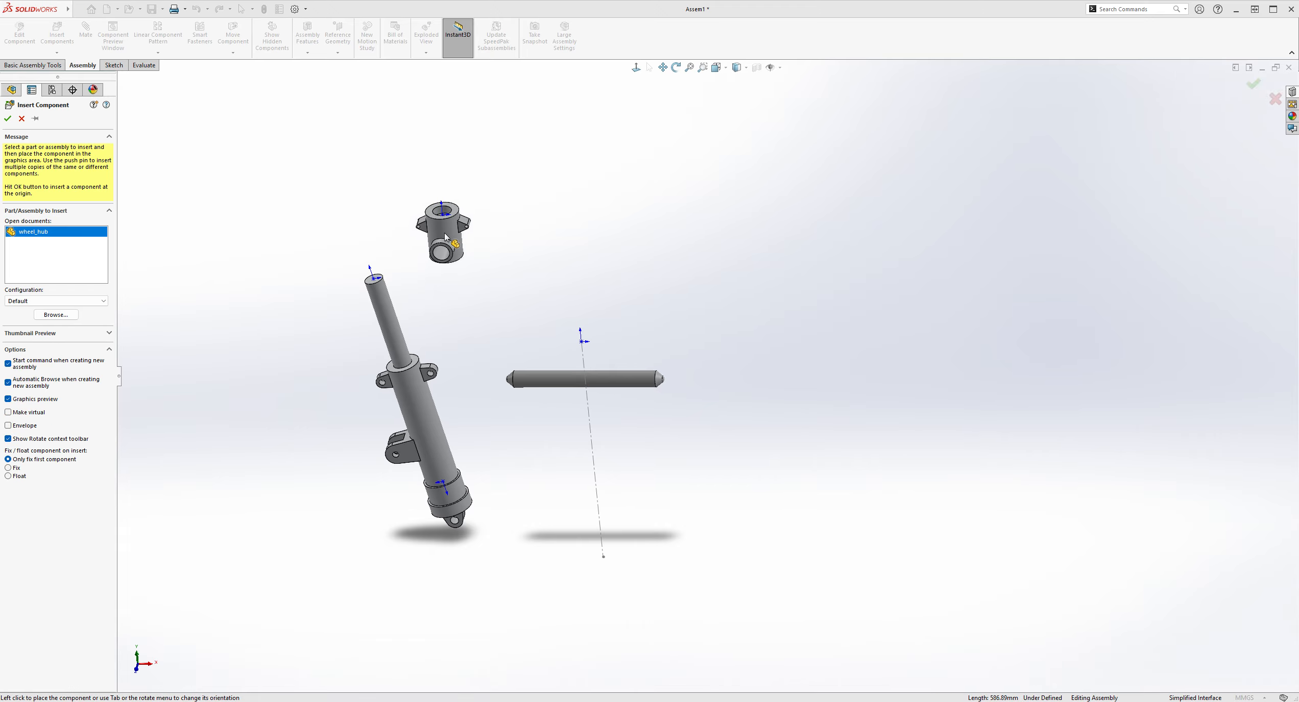
click(587, 248)
middle_drag(582, 220, 528, 291)
click(85, 35)
scroll(570, 271, down, 1)
middle_drag(571, 271, 525, 230)
key(Escape)
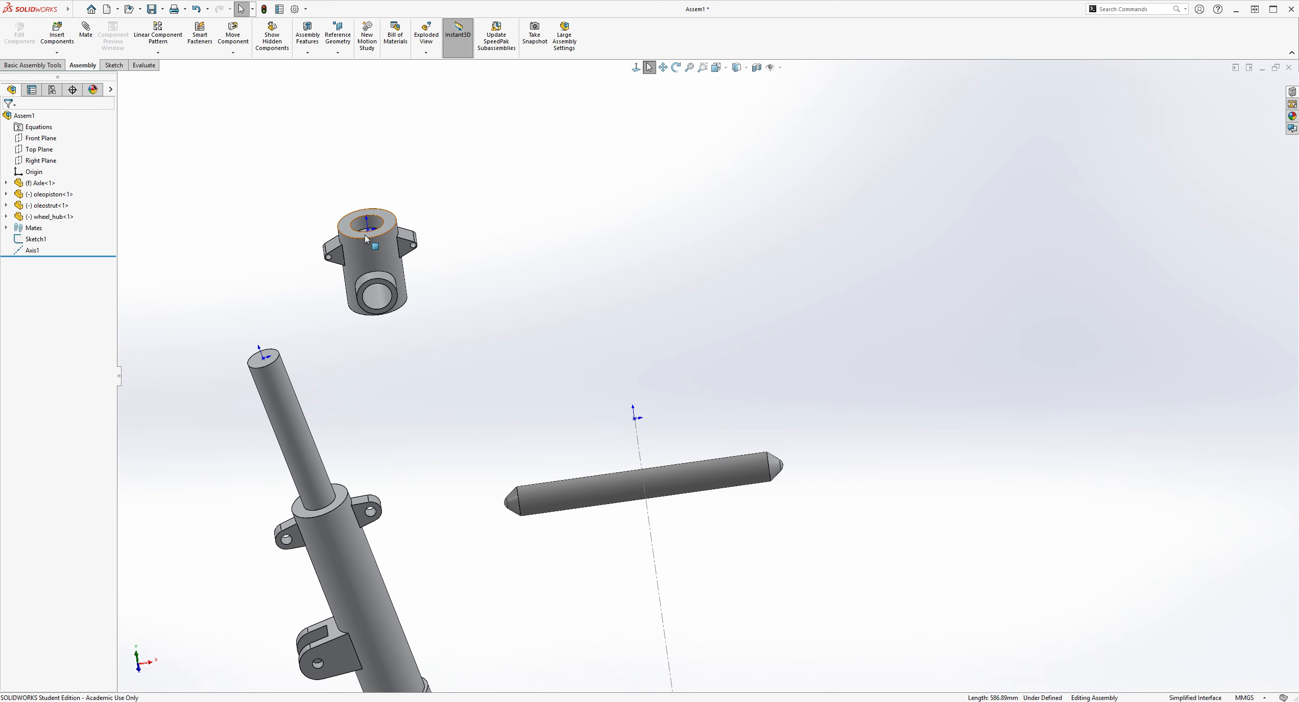
- Rotate the wheel hub with the triad so its open piston bore faces down toward the oleopiston
click(385, 258)
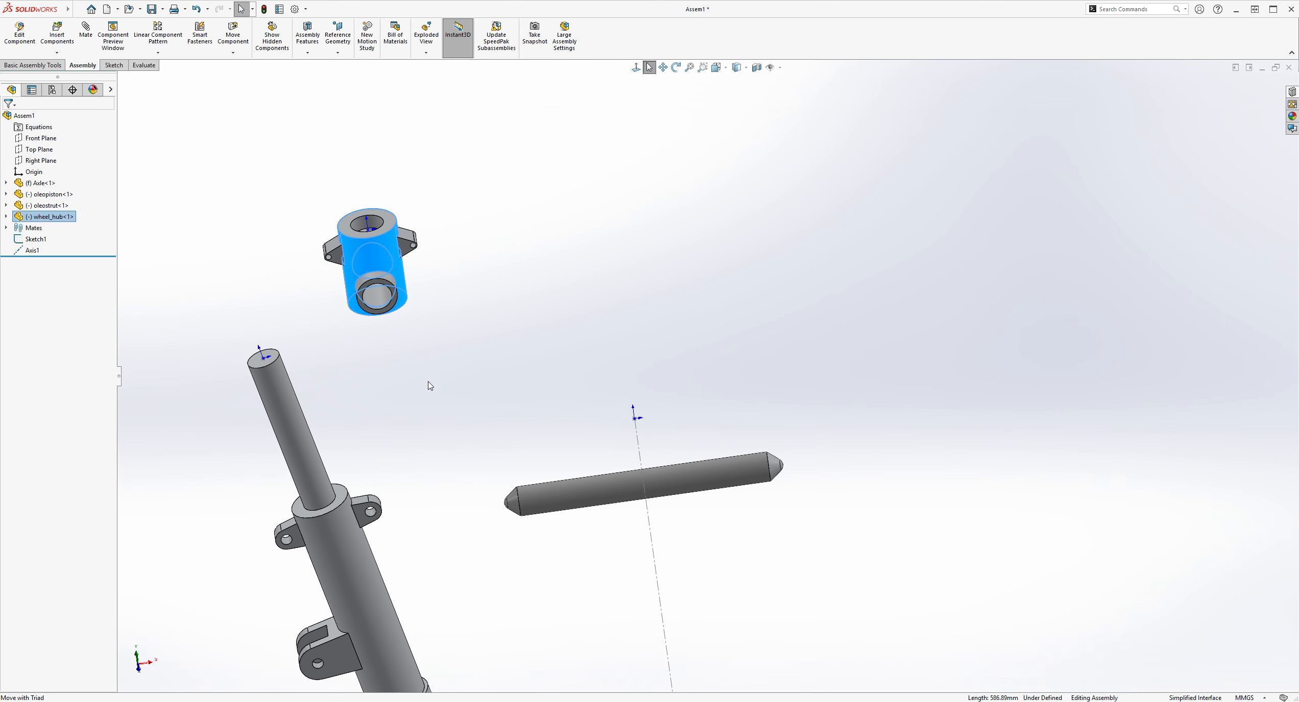
drag(411, 232, 293, 327)
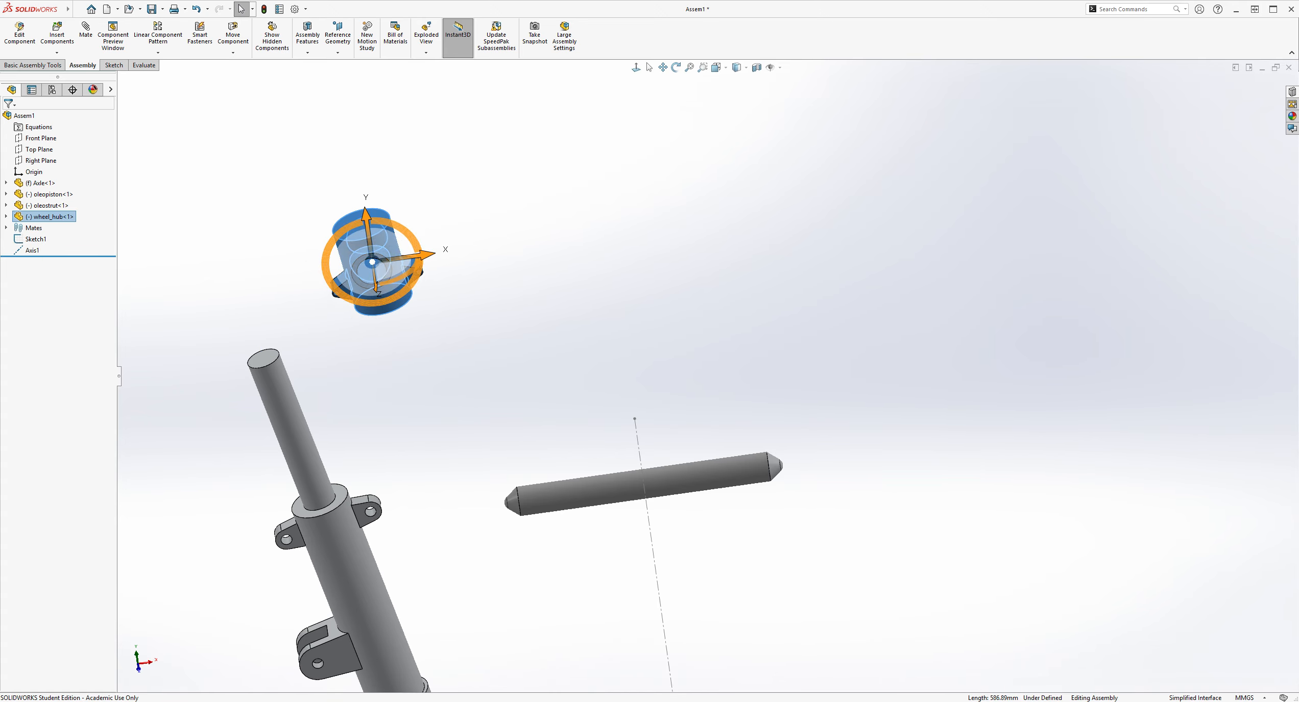
click(251, 109)
- Add a concentric mate between the wheel hub's piston bore and the cylindrical face of the oleopiston
click(85, 31)
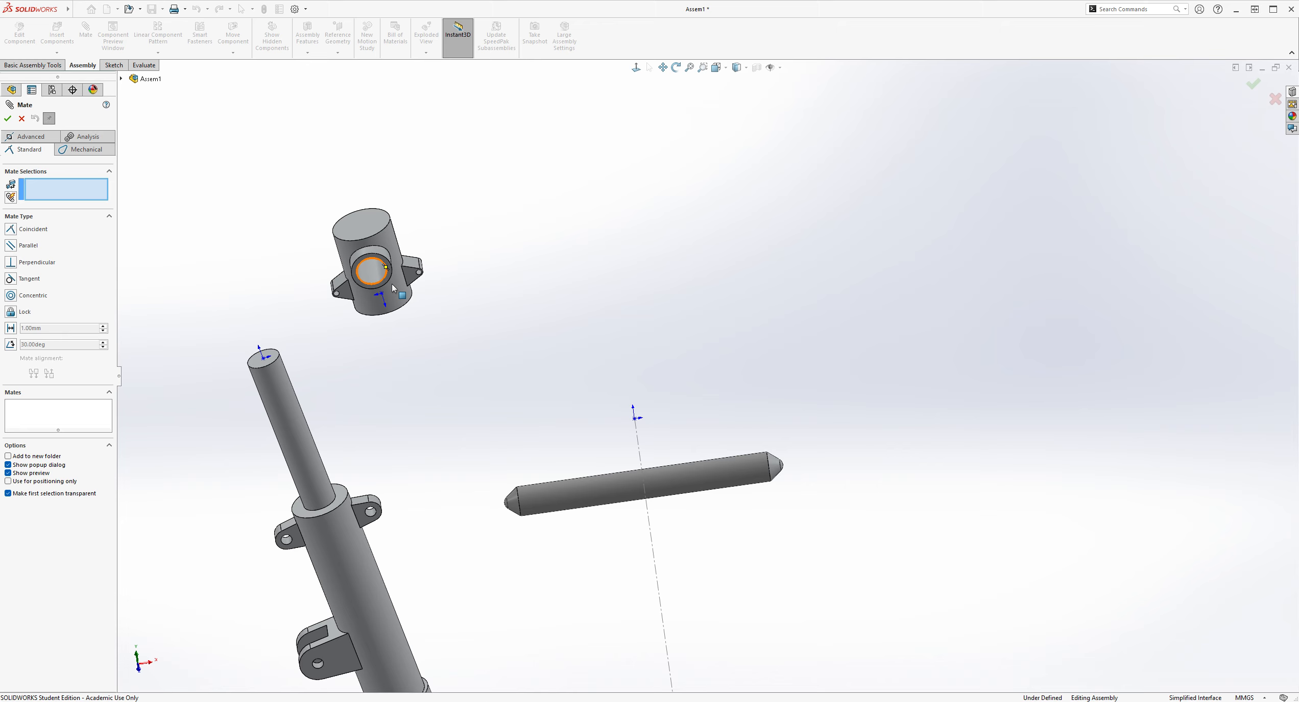
middle_drag(359, 295, 468, 485)
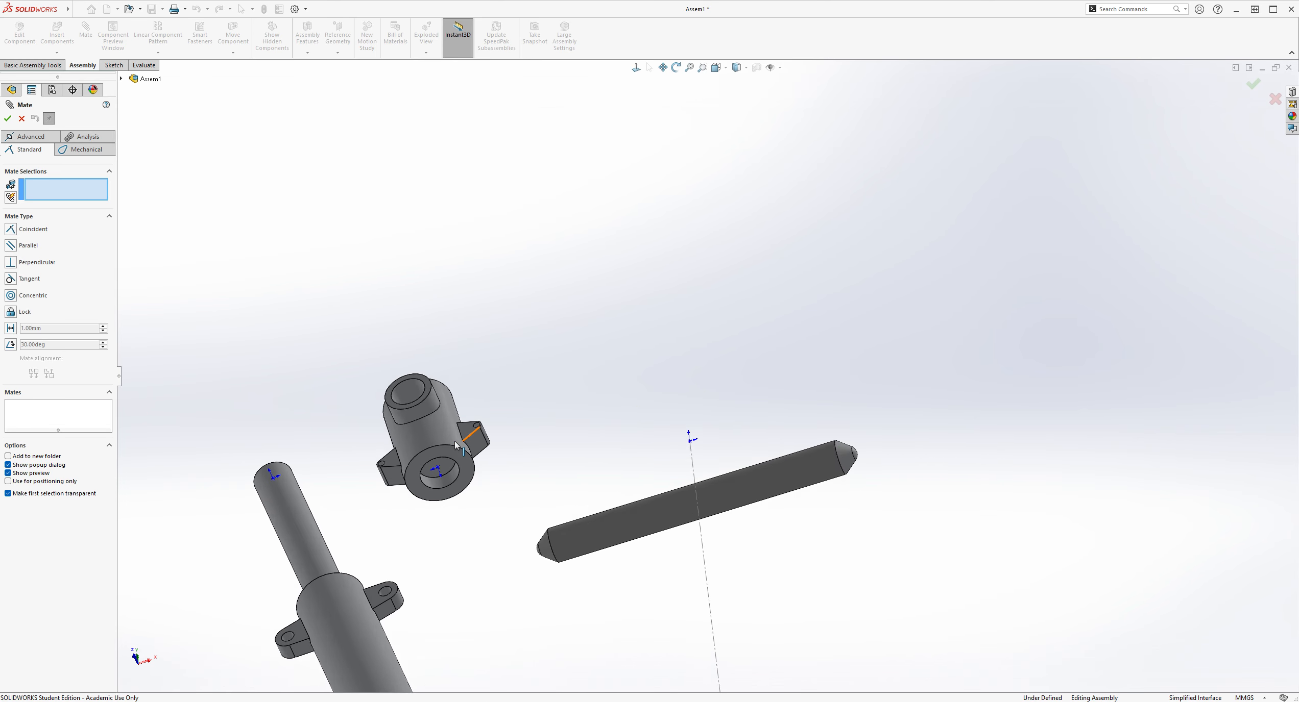
scroll(469, 485, down, 3)
click(474, 488)
middle_drag(474, 488, 641, 429)
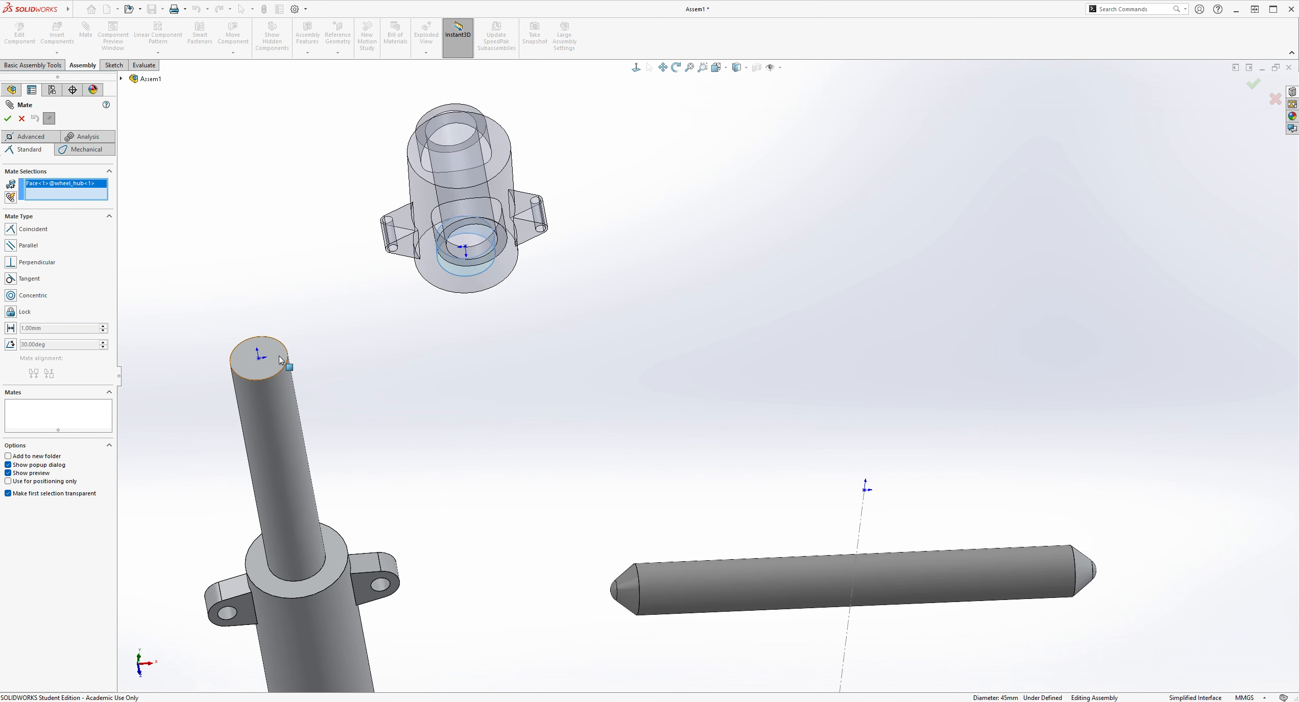
click(284, 418)
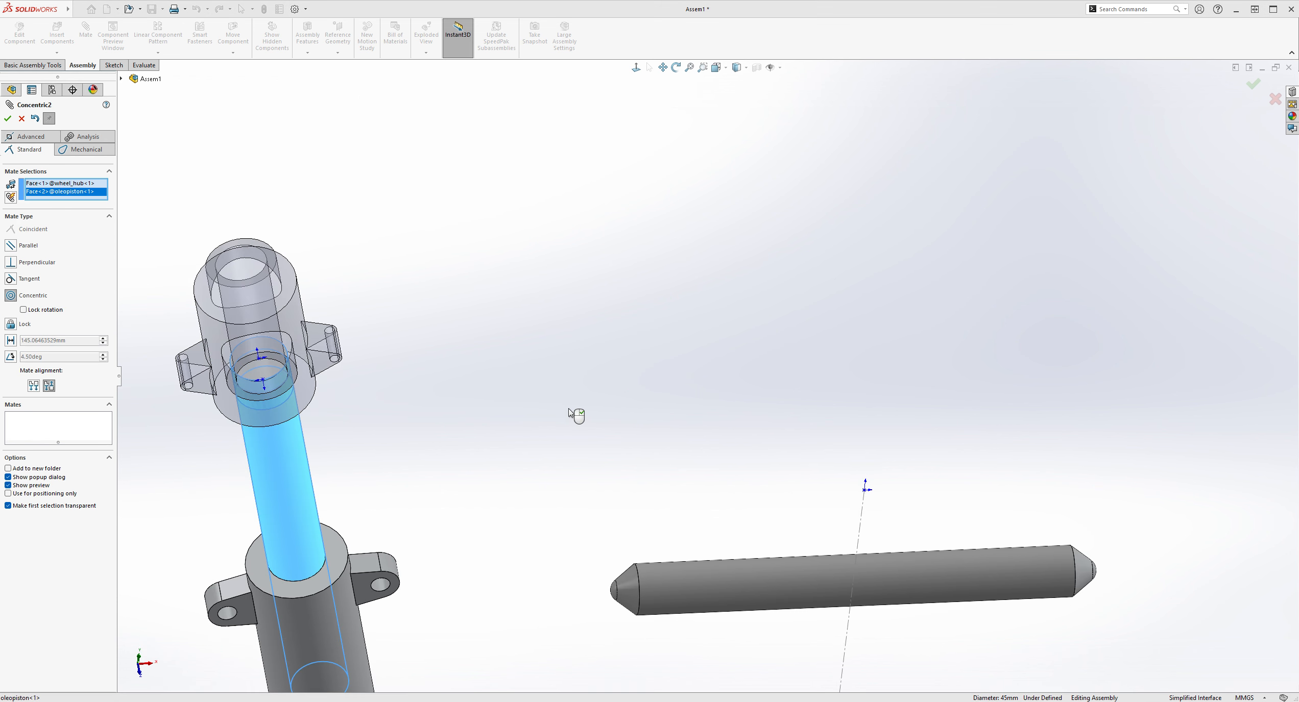
middle_drag(568, 409, 631, 301)
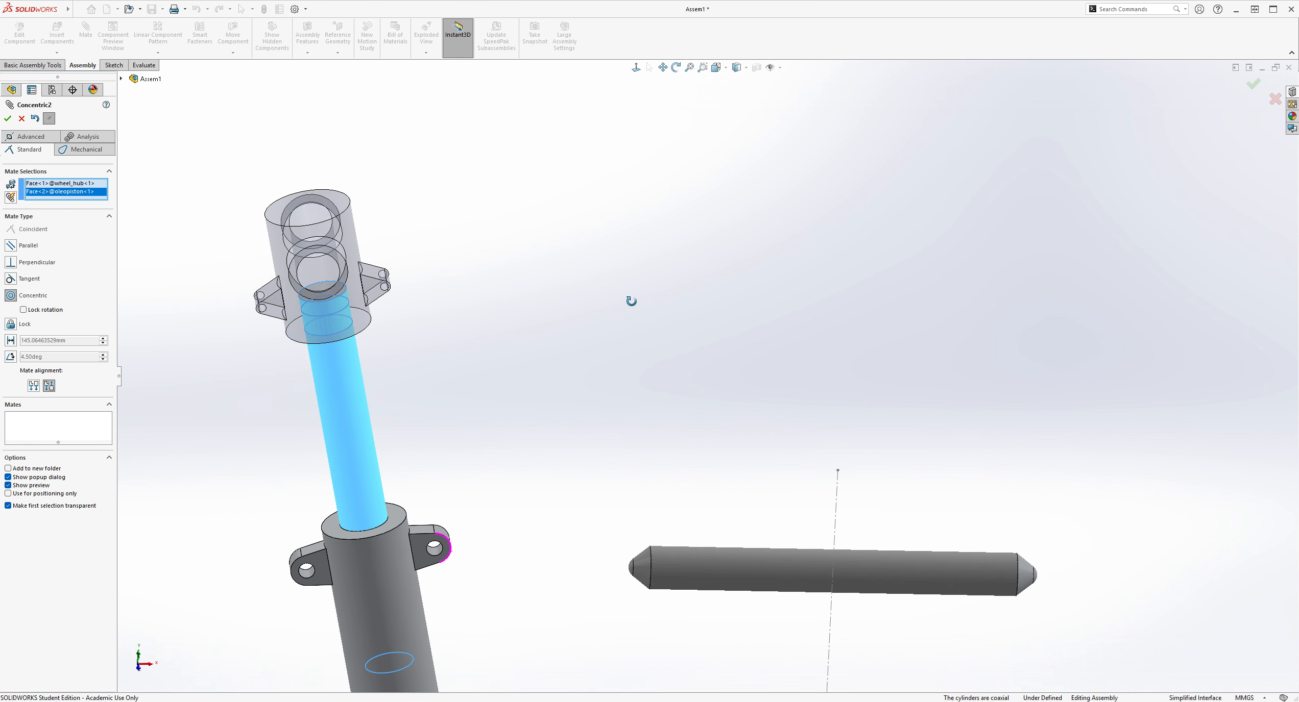
click(8, 118)
scroll(664, 363, up, 2)
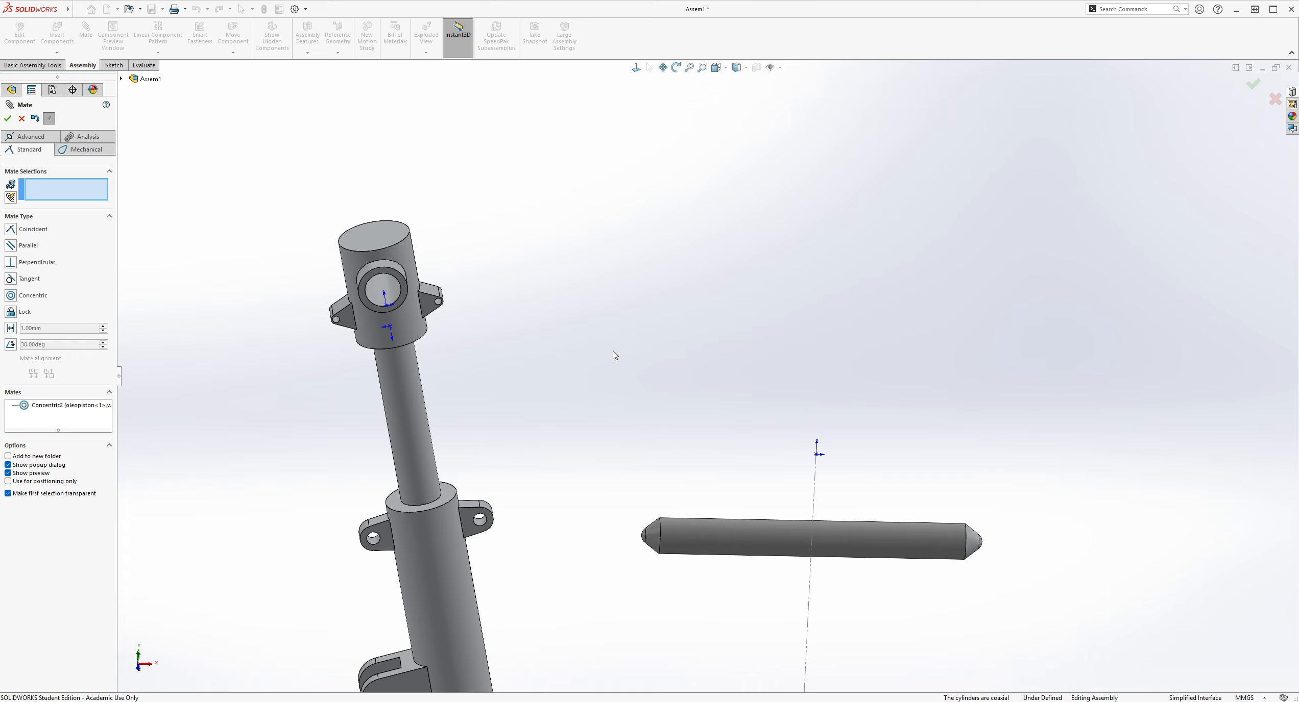
- Slide the wheel hub up along the piston axis until it clears the oleopiston's upper end
scroll(614, 355, up, 2)
scroll(617, 379, down, 4)
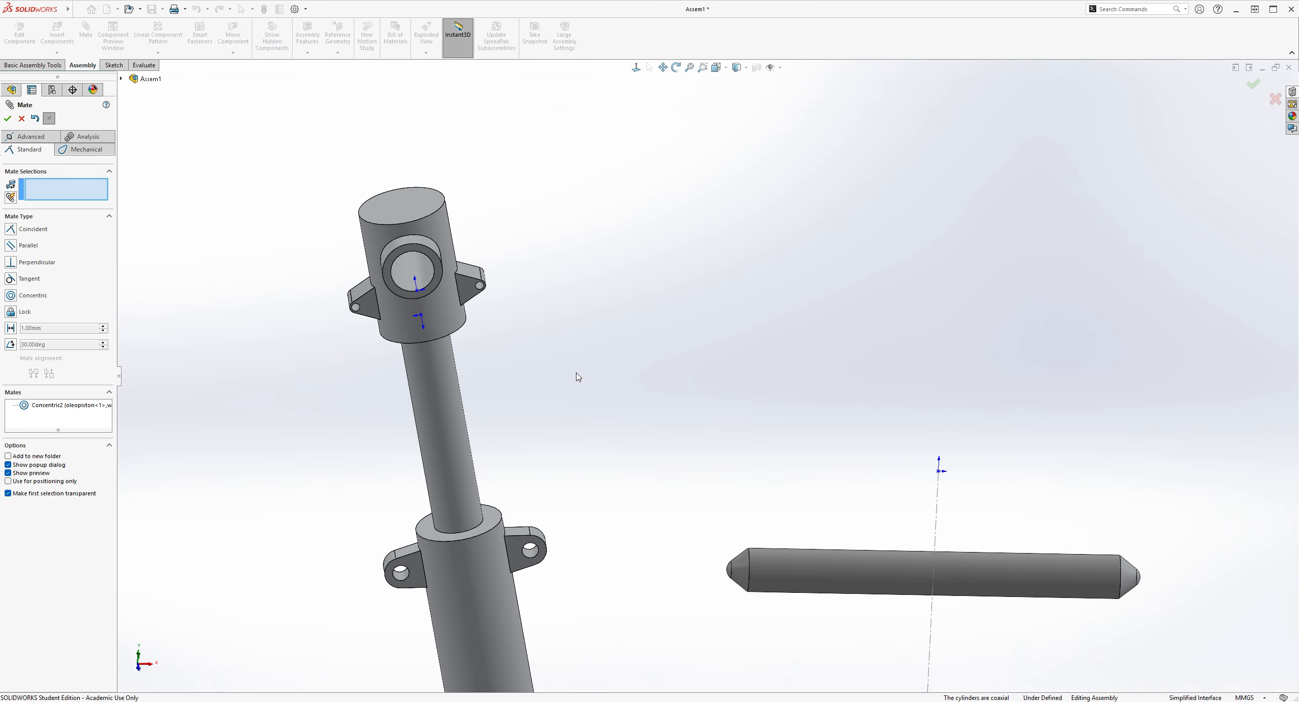
middle_drag(575, 376, 498, 220)
drag(498, 220, 470, 156)
key(Escape)
scroll(534, 215, down, 1)
scroll(532, 218, up, 1)
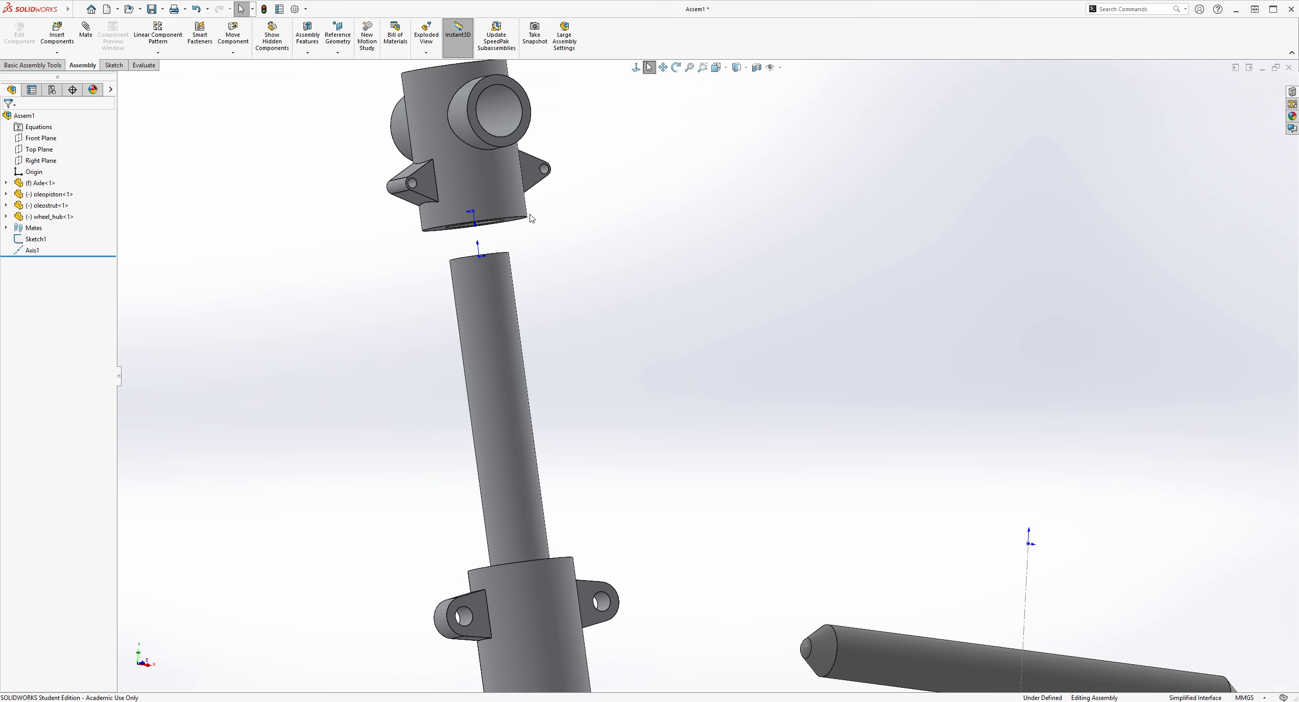
scroll(531, 218, down, 4)
middle_drag(562, 243, 594, 204)
scroll(731, 371, up, 6)
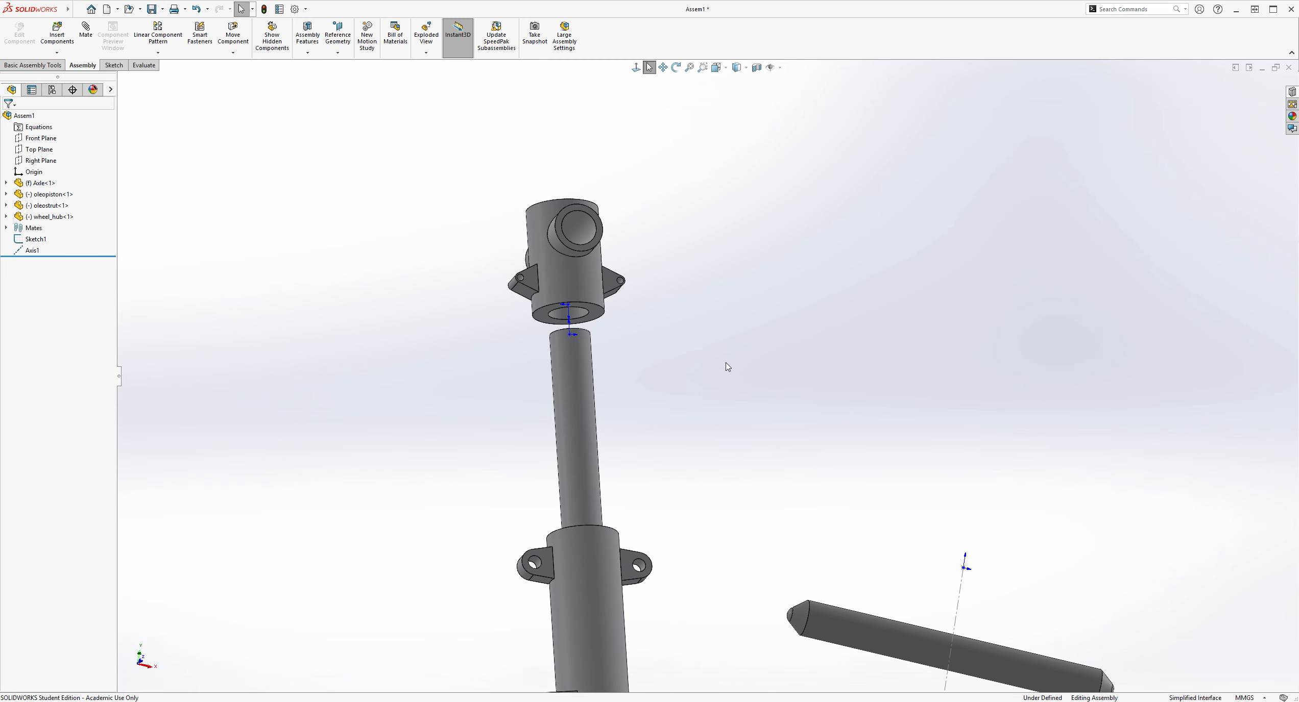
- Try a coincident mate between the wheel hub's bottom ring face and the oleopiston's upper end face, then undo it
scroll(725, 366, down, 2)
scroll(557, 302, down, 3)
click(584, 320)
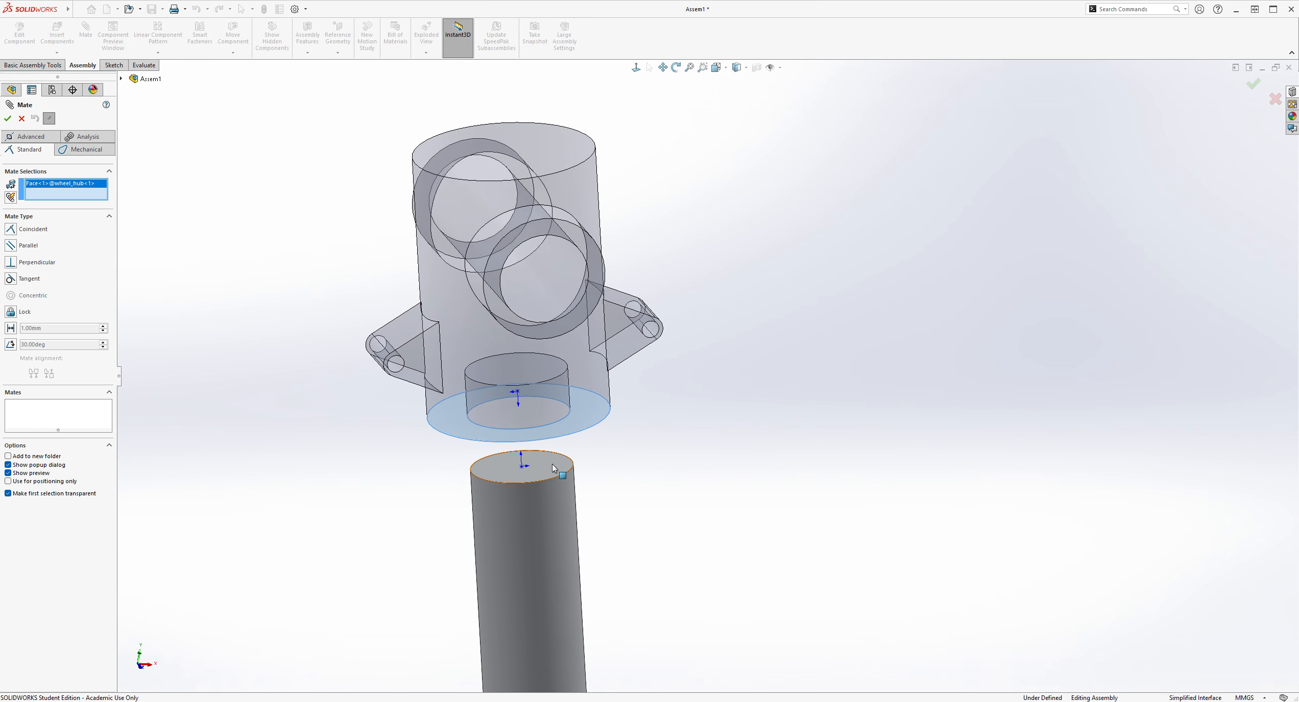
click(553, 468)
scroll(777, 478, up, 5)
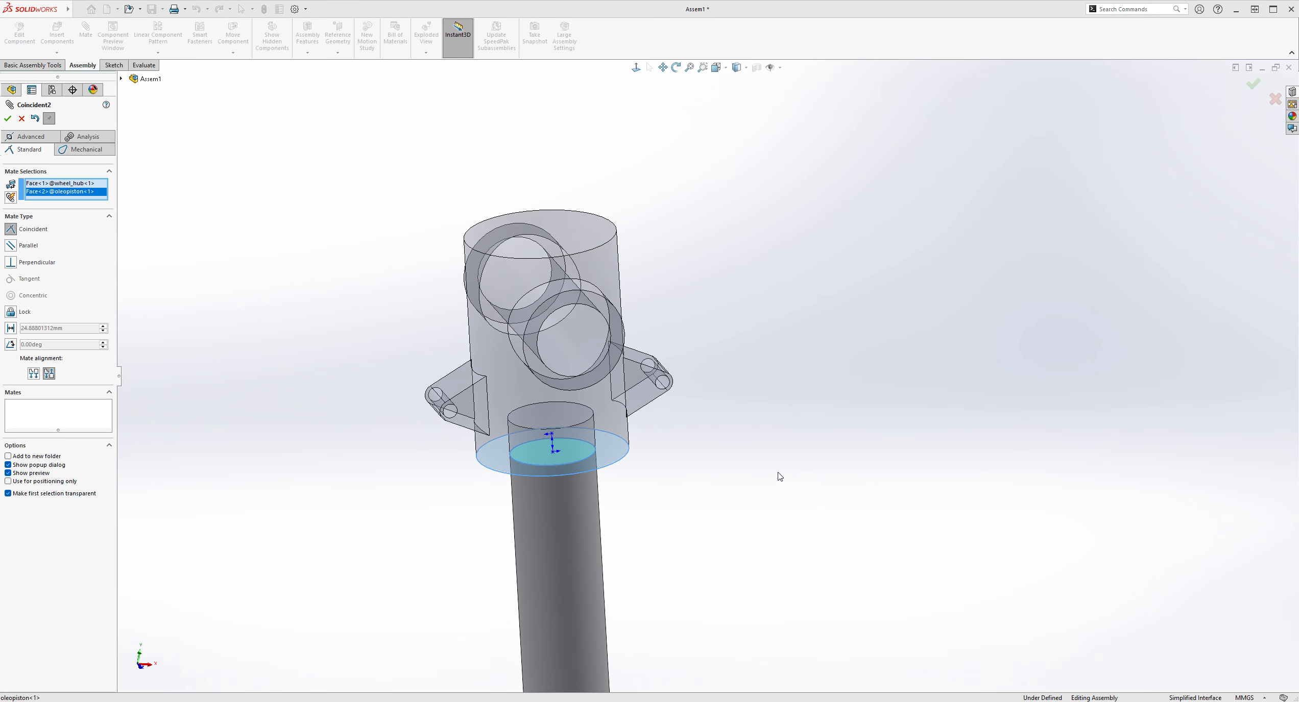
middle_drag(780, 368, 810, 375)
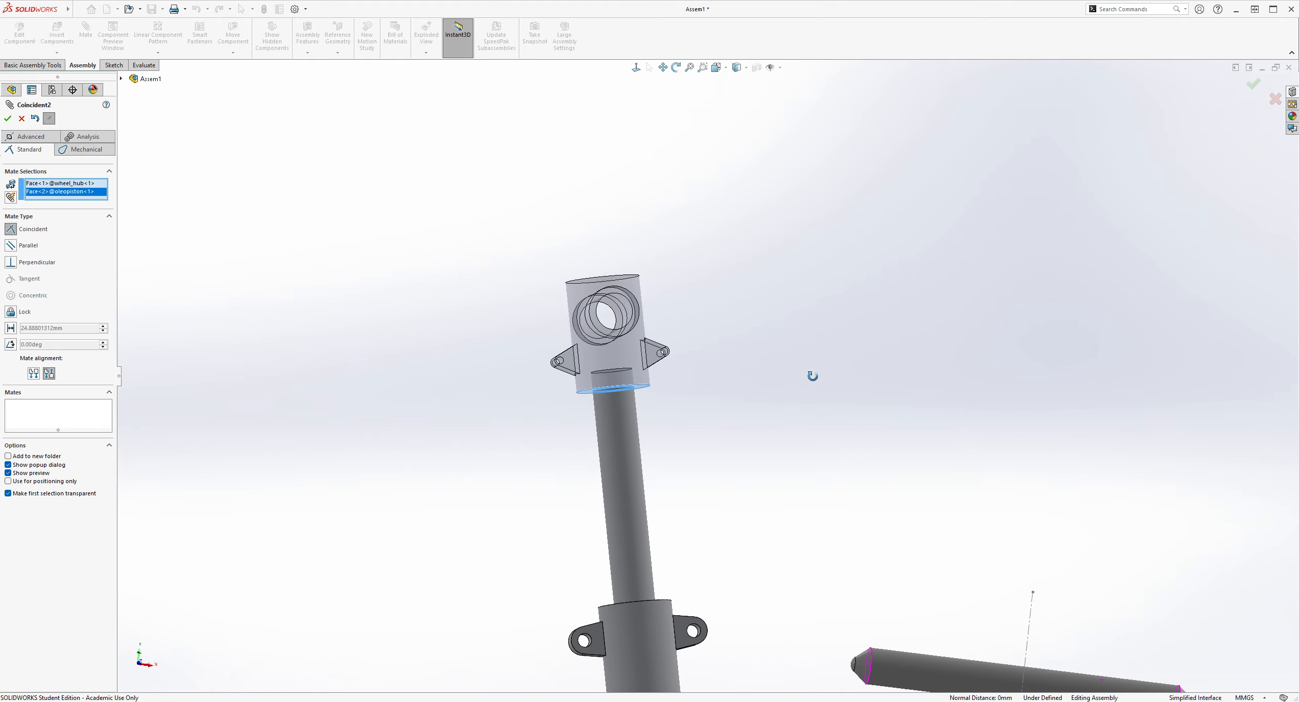
scroll(620, 394, down, 5)
mouse_move(703, 374)
middle_down()
mouse_move(713, 356)
mouse_move(713, 372)
middle_up()
scroll(714, 398, up, 1)
middle_drag(740, 424, 697, 407)
scroll(697, 408, up, 3)
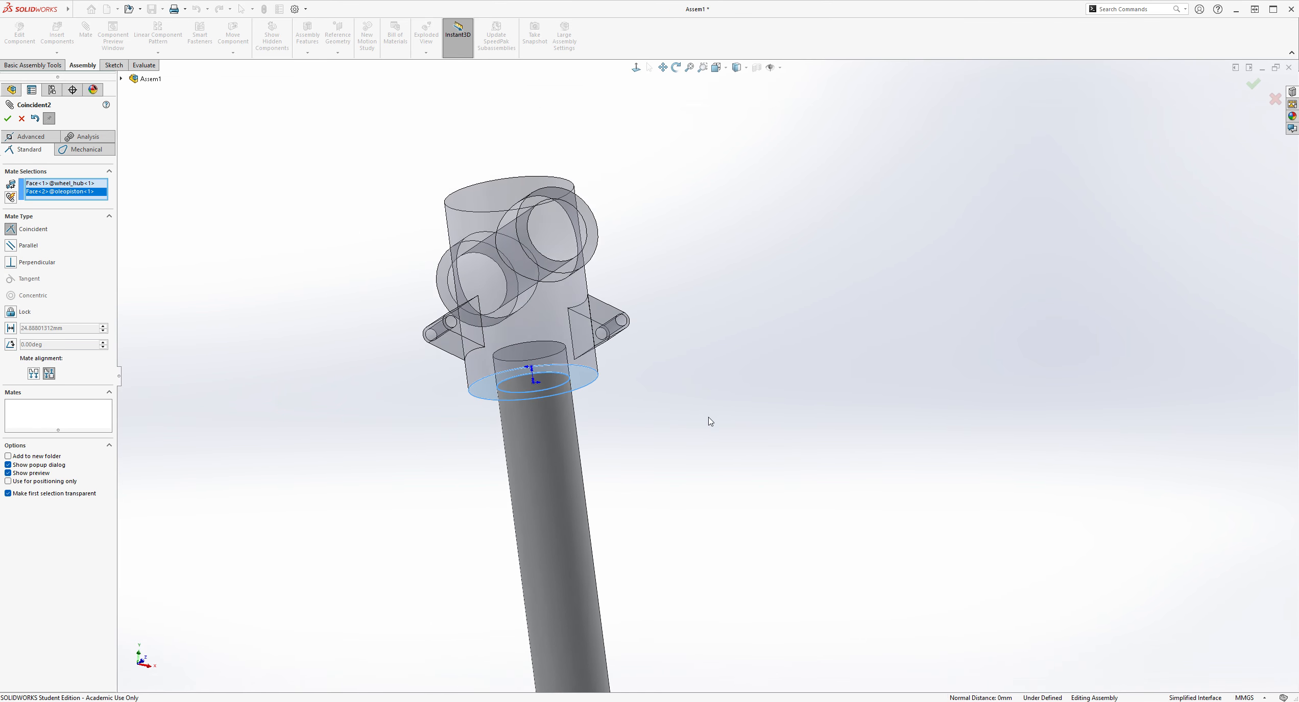
click(35, 118)
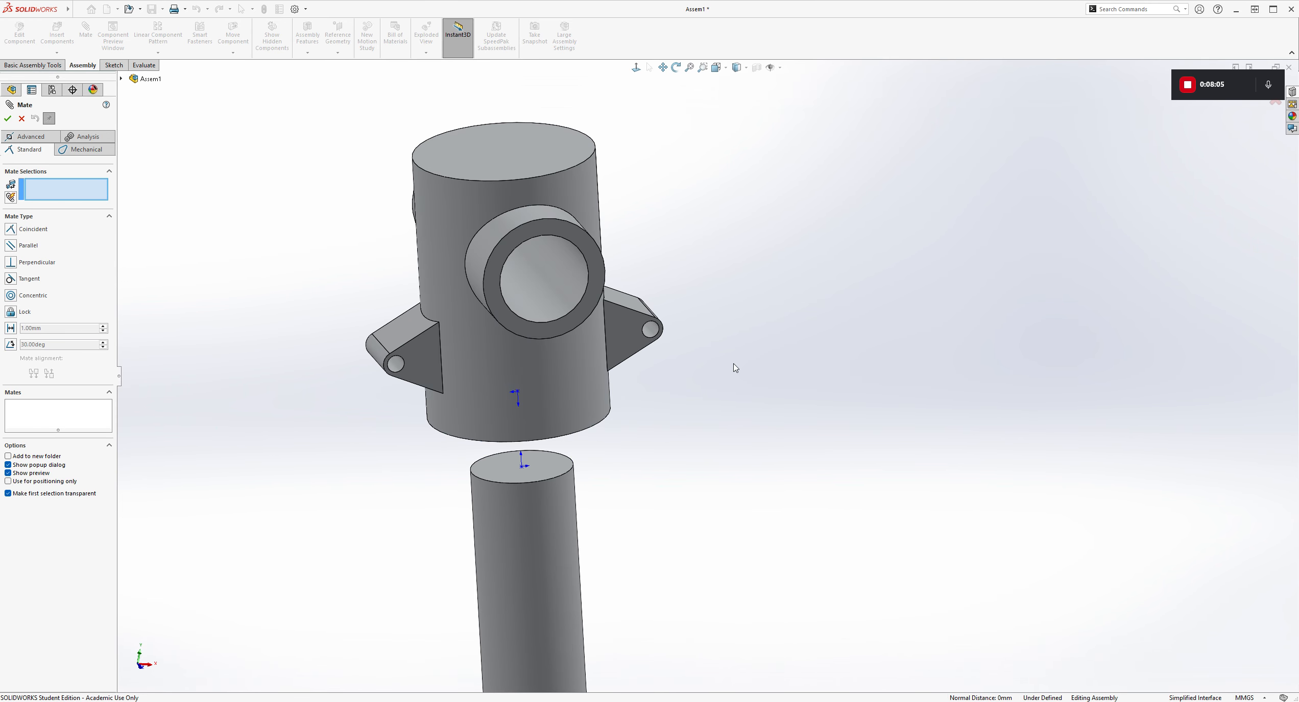
middle_drag(734, 368, 748, 240)
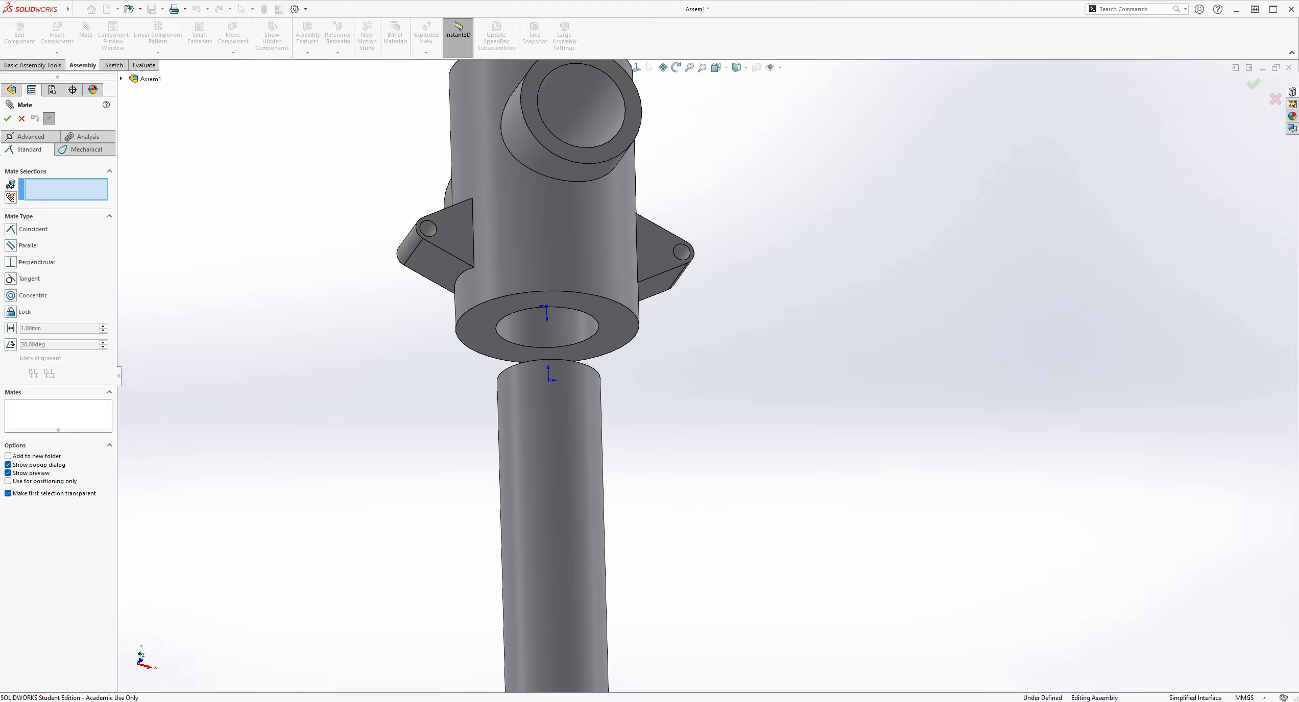
click(621, 339)
middle_drag(755, 257, 752, 396)
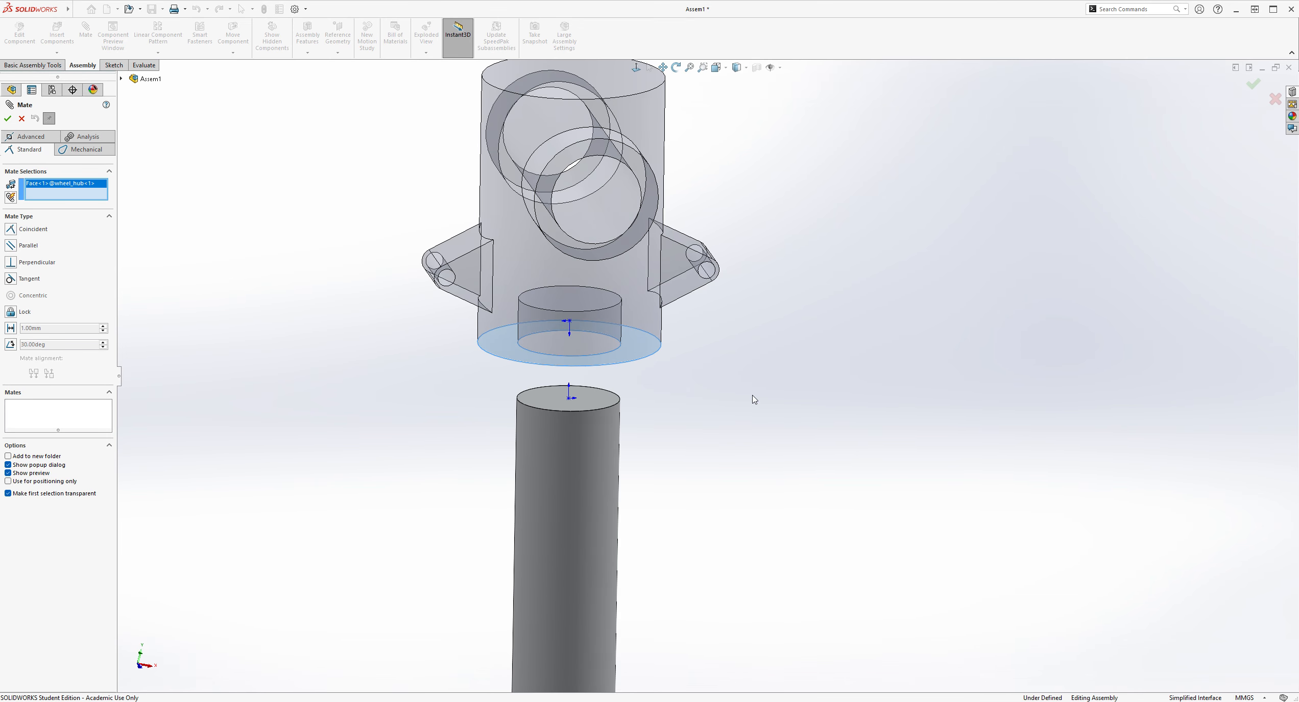
click(596, 400)
middle_drag(800, 435, 797, 397)
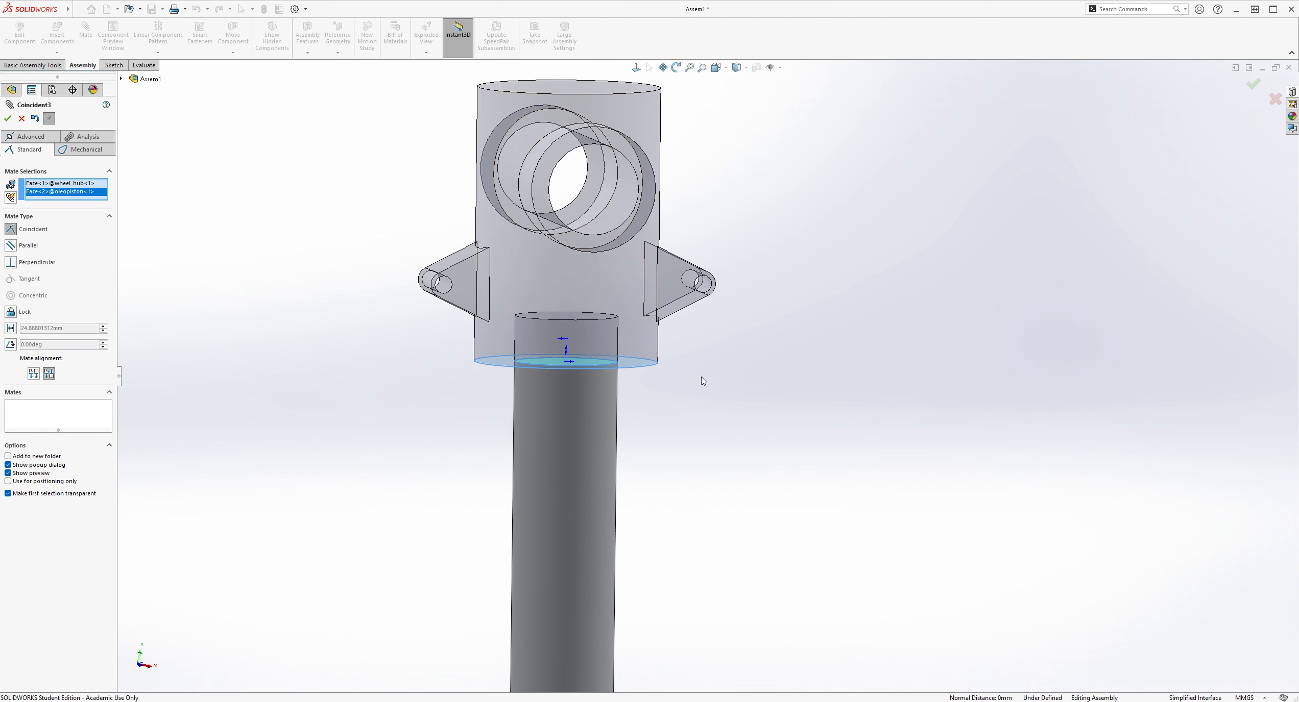
scroll(702, 380, up, 3)
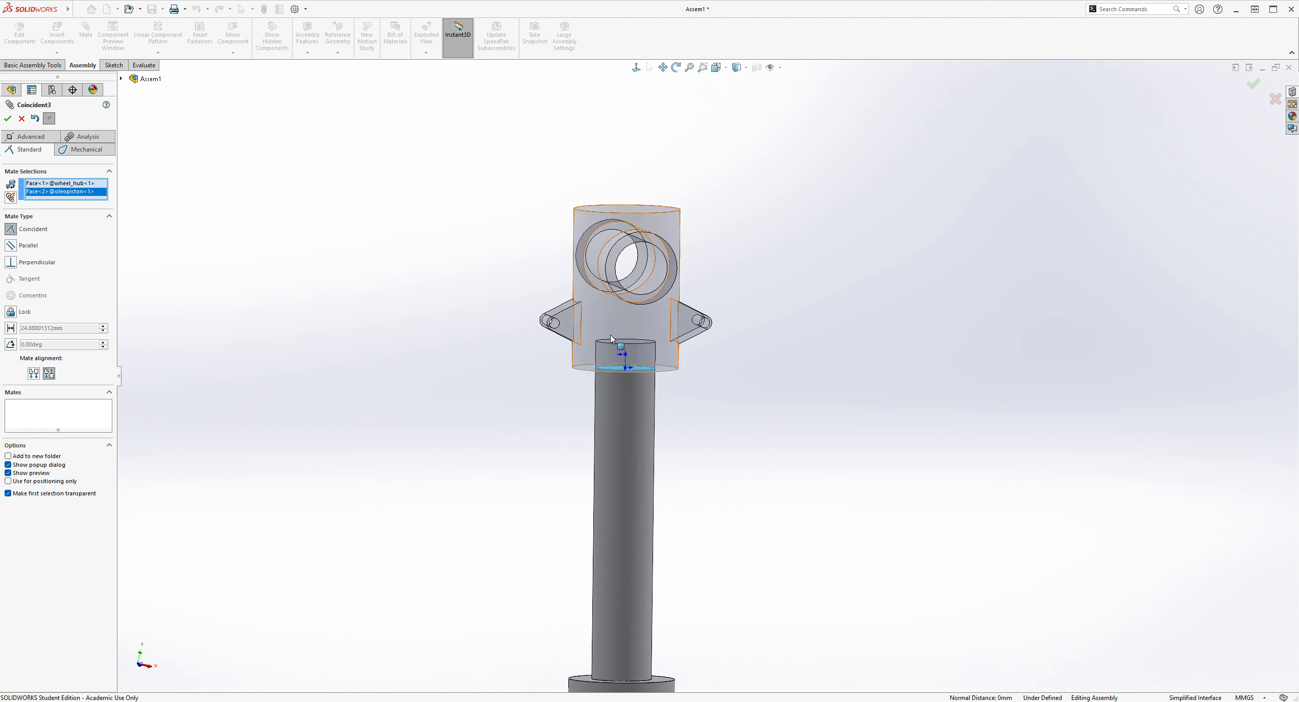
click(20, 119)
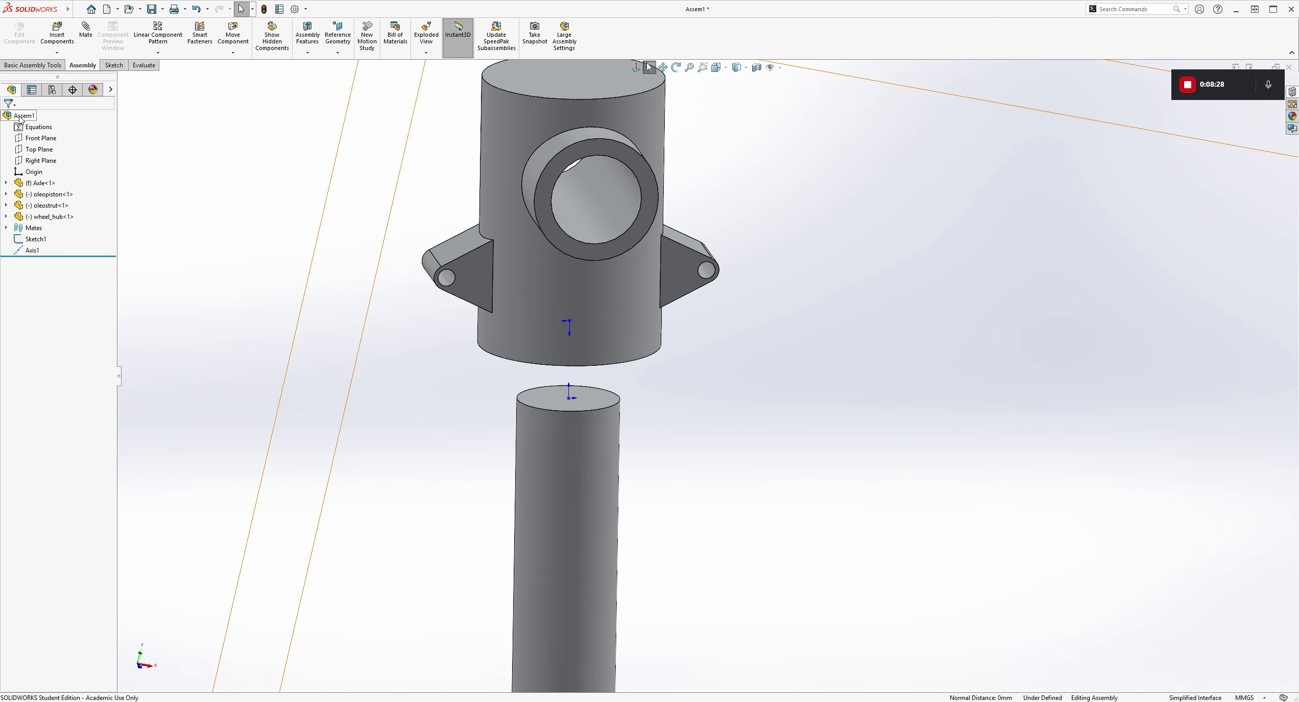
- Delete the distance mate between the oleopiston and the oleostrut
scroll(831, 488, up, 3)
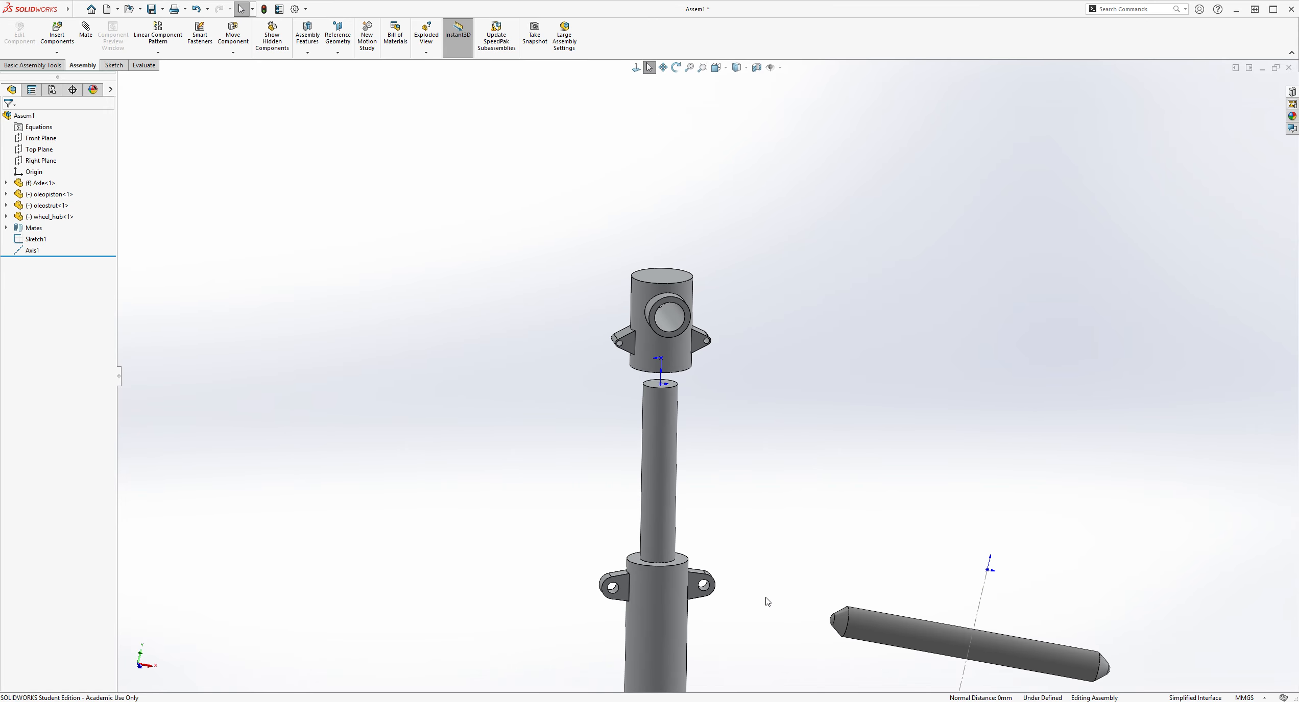
scroll(768, 592, down, 5)
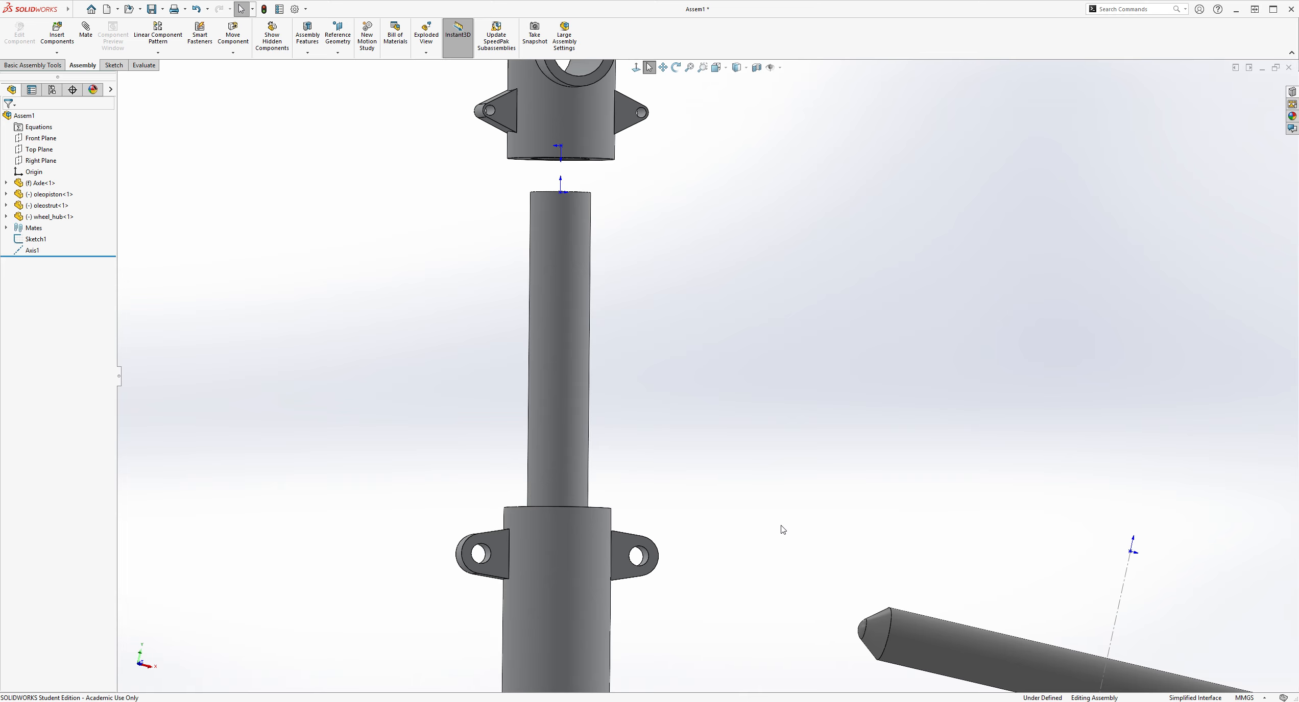
scroll(783, 530, up, 2)
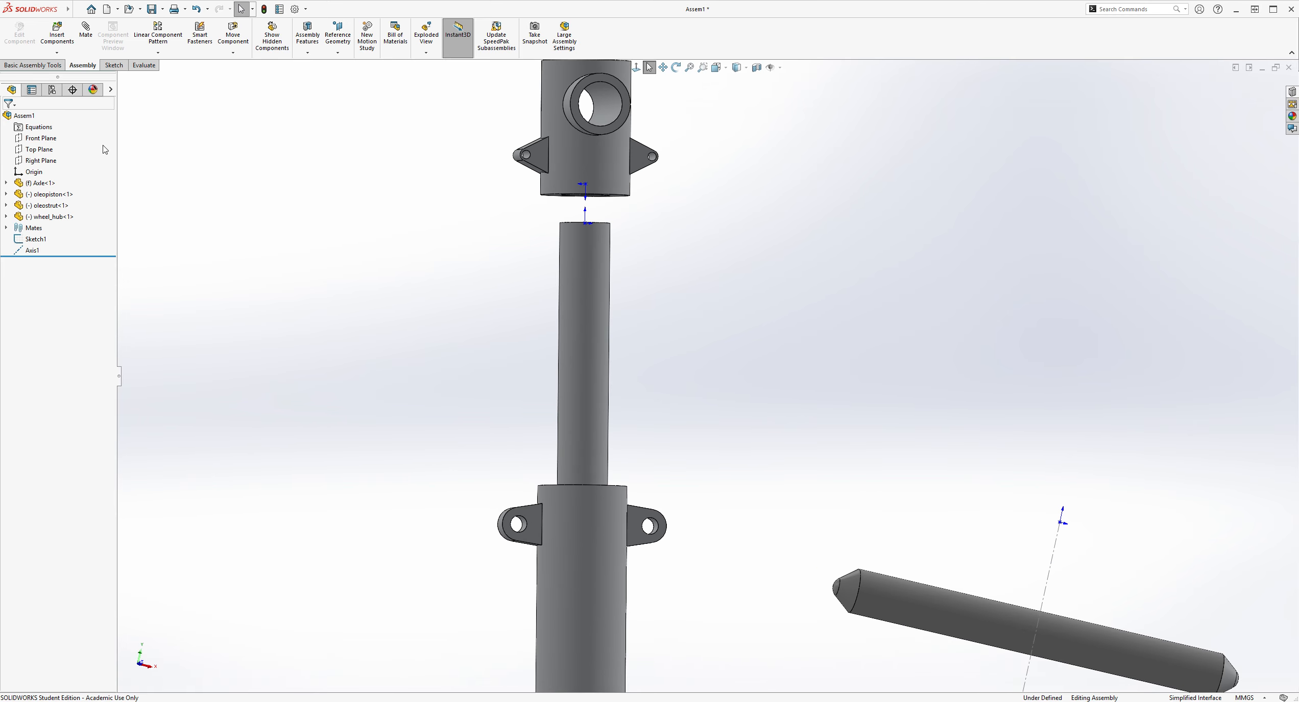
click(32, 230)
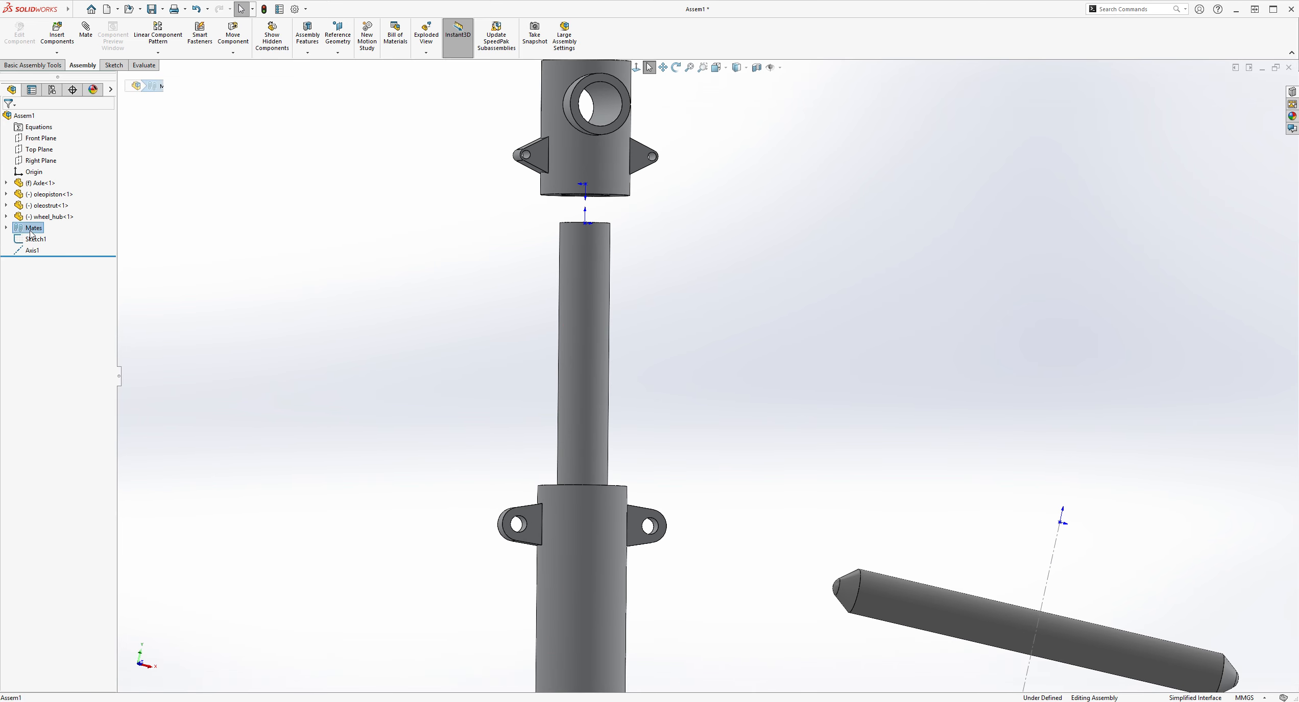
click(6, 228)
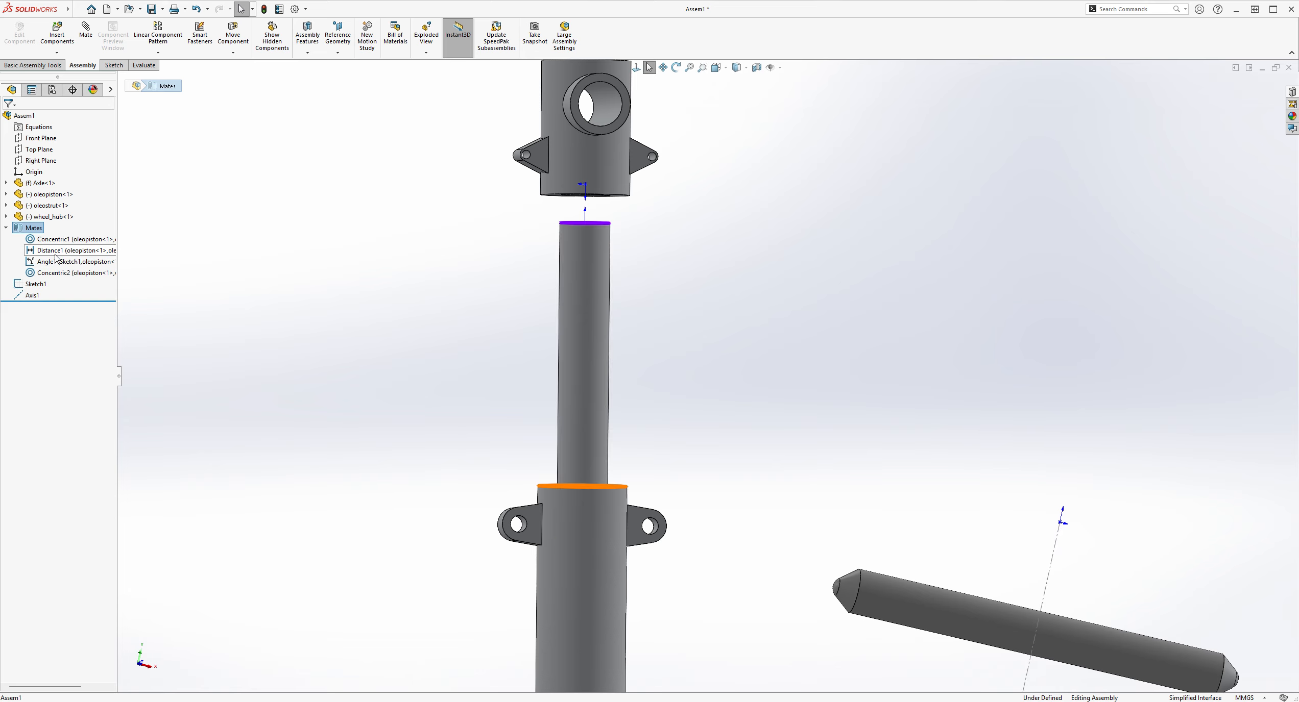
right_click(58, 254)
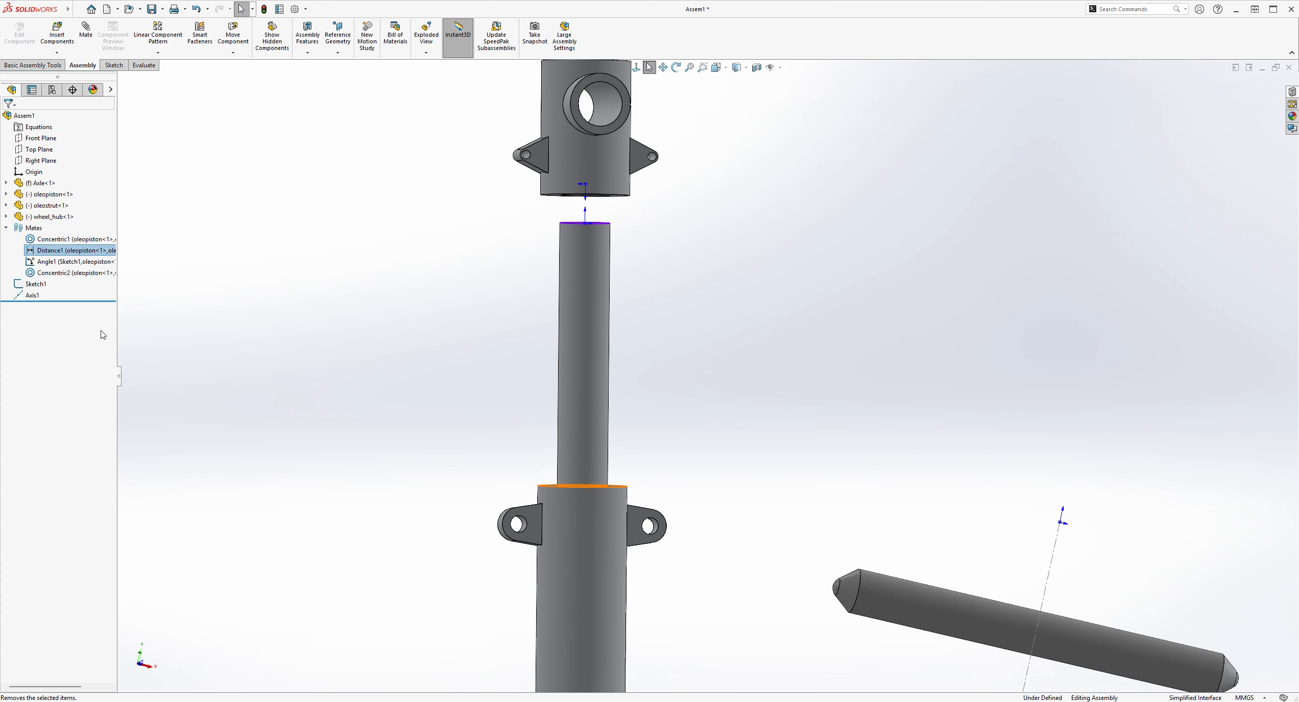
click(704, 307)
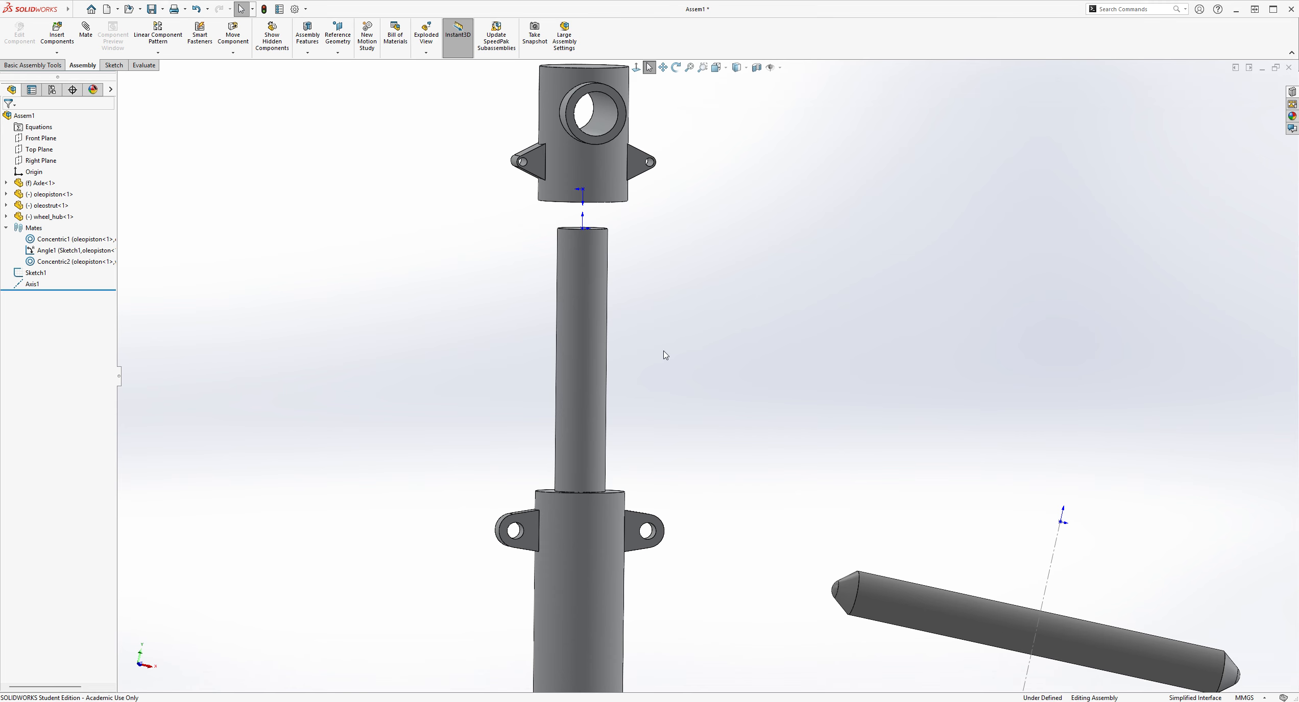
- Slide the wheel hub up along the piston axis to widen its gap above the oleopiston, and reposition the oleopiston
scroll(710, 362, up, 2)
scroll(727, 360, down, 1)
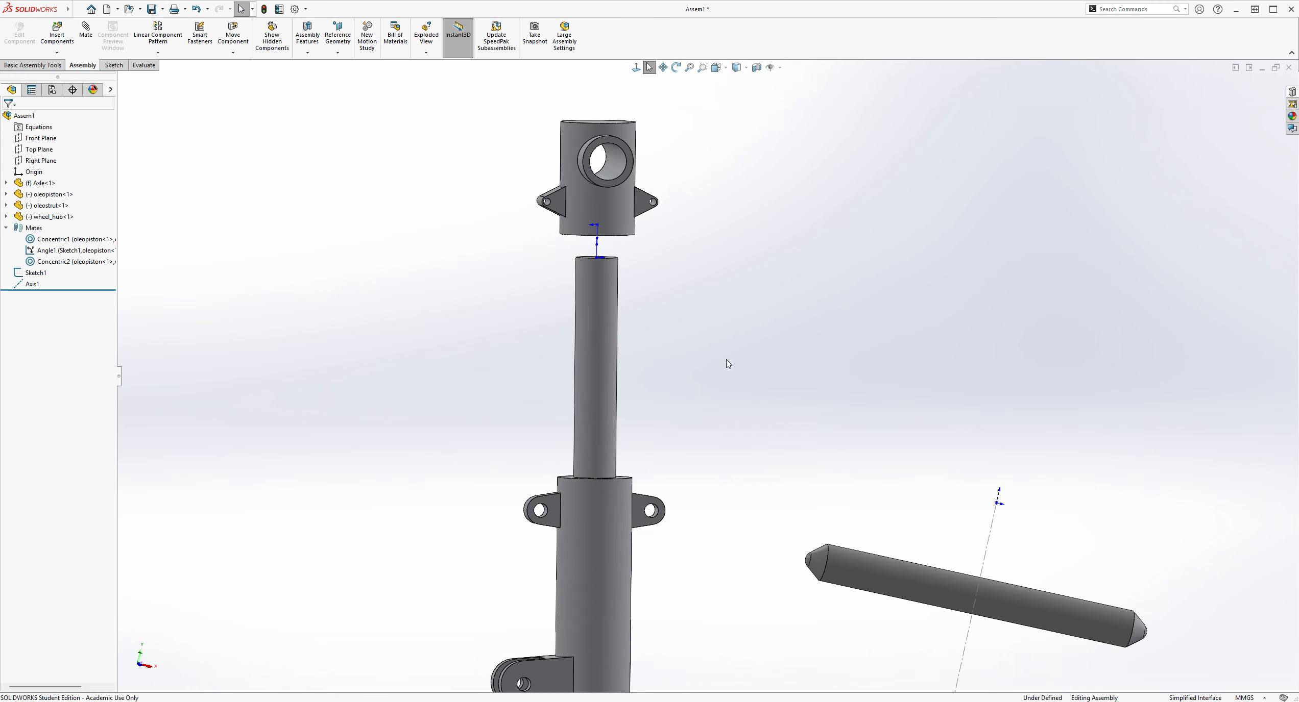
drag(606, 195, 607, 89)
drag(607, 302, 636, 308)
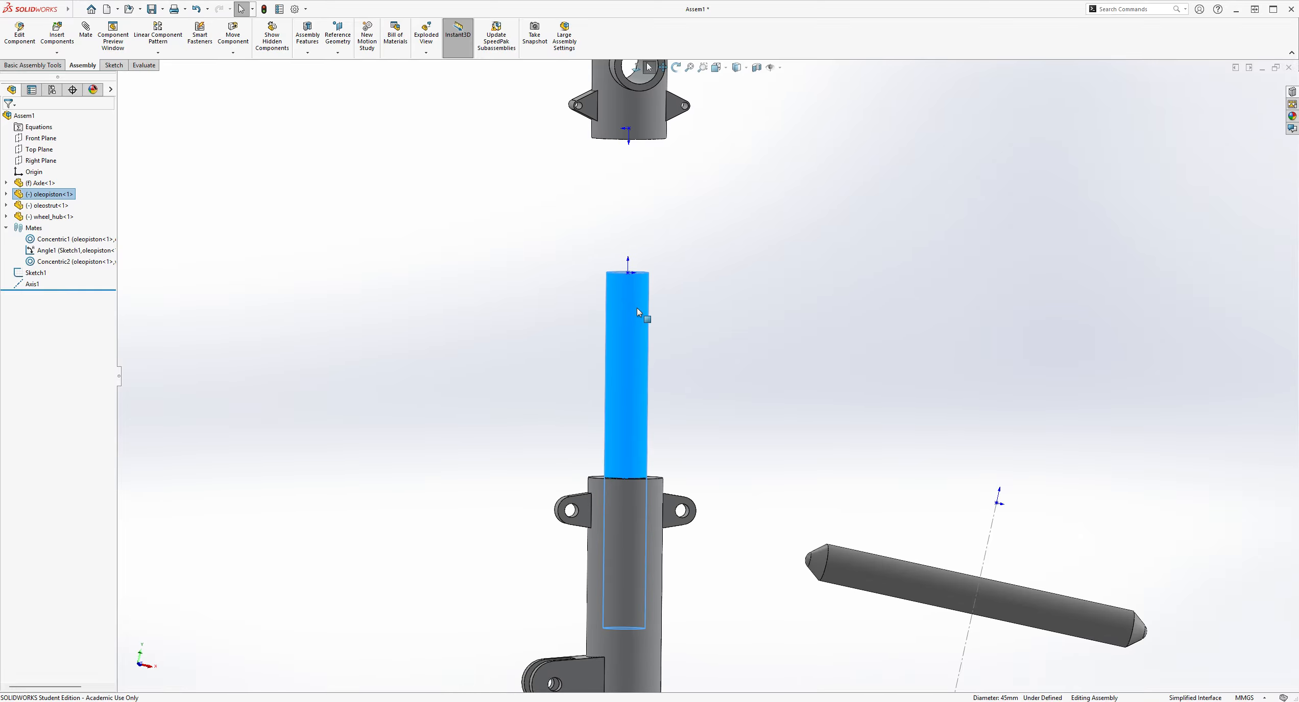
click(742, 288)
- Add a coincident mate between the oleopiston's upper end face and the inner end face of the wheel hub's piston bore
scroll(804, 189, down, 1)
middle_drag(736, 198, 745, 143)
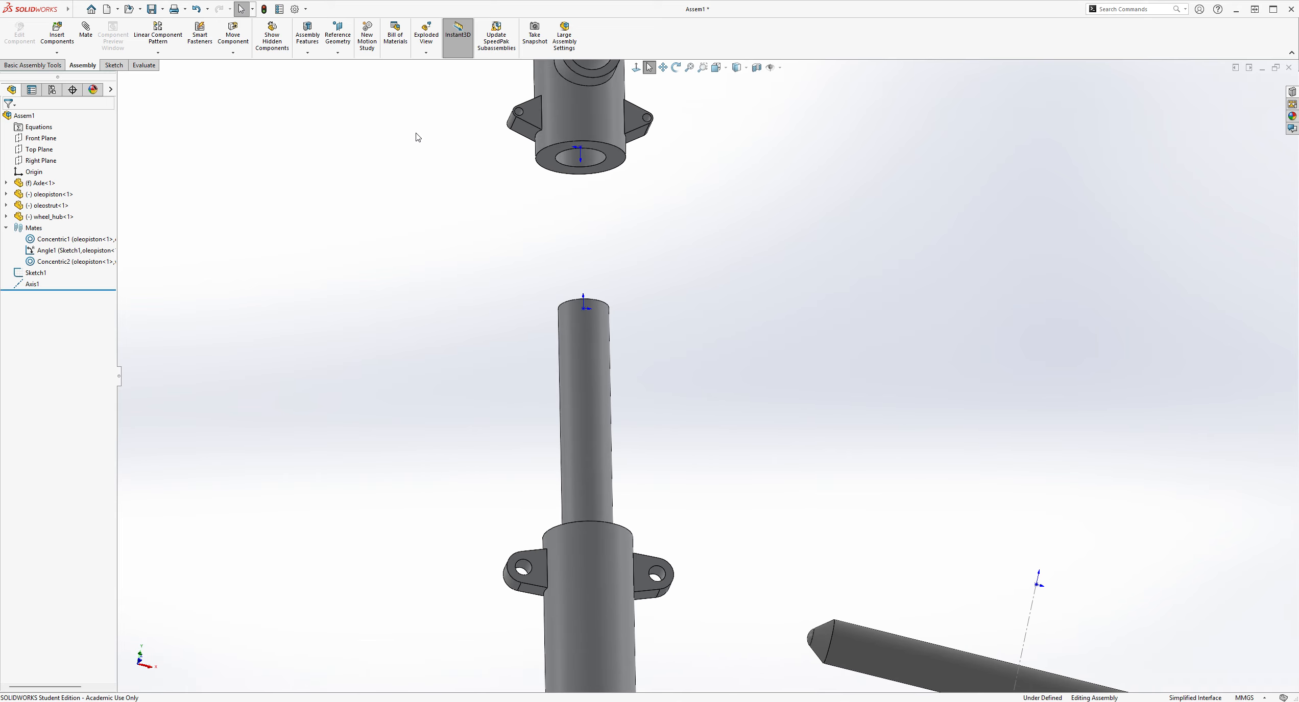
click(86, 31)
middle_drag(705, 317, 699, 383)
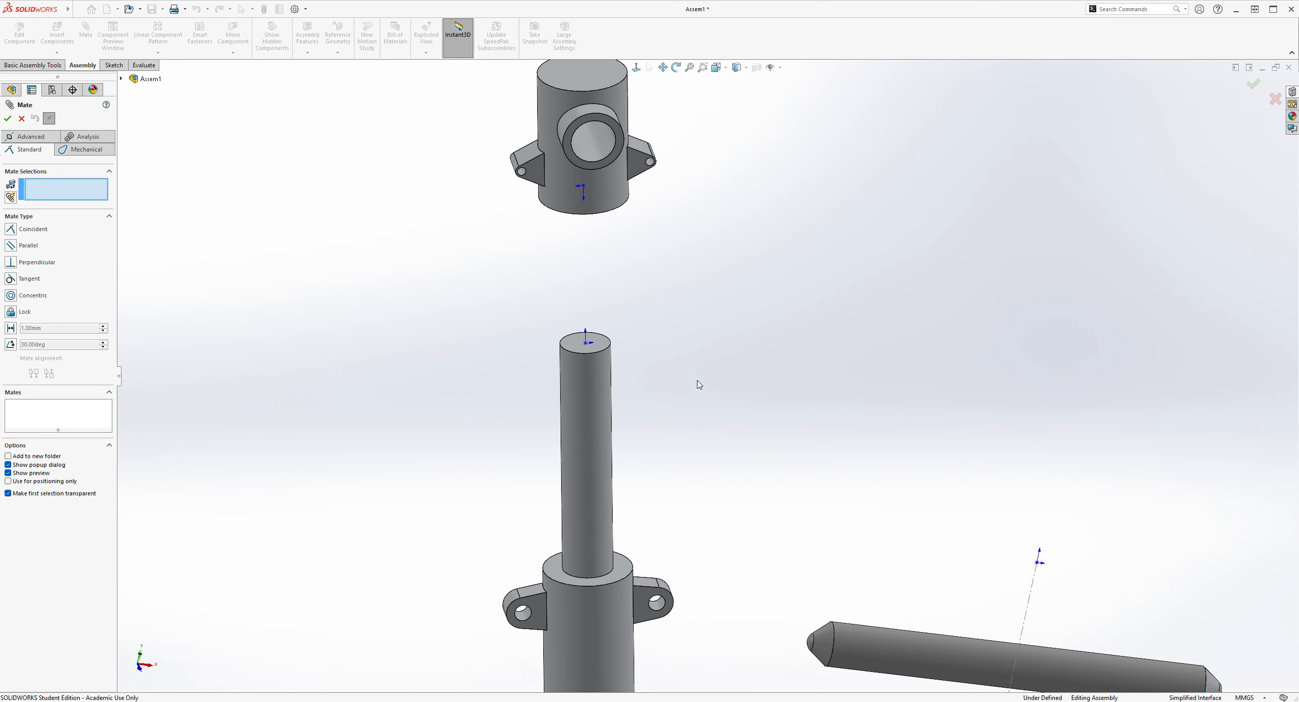
scroll(667, 327, down, 2)
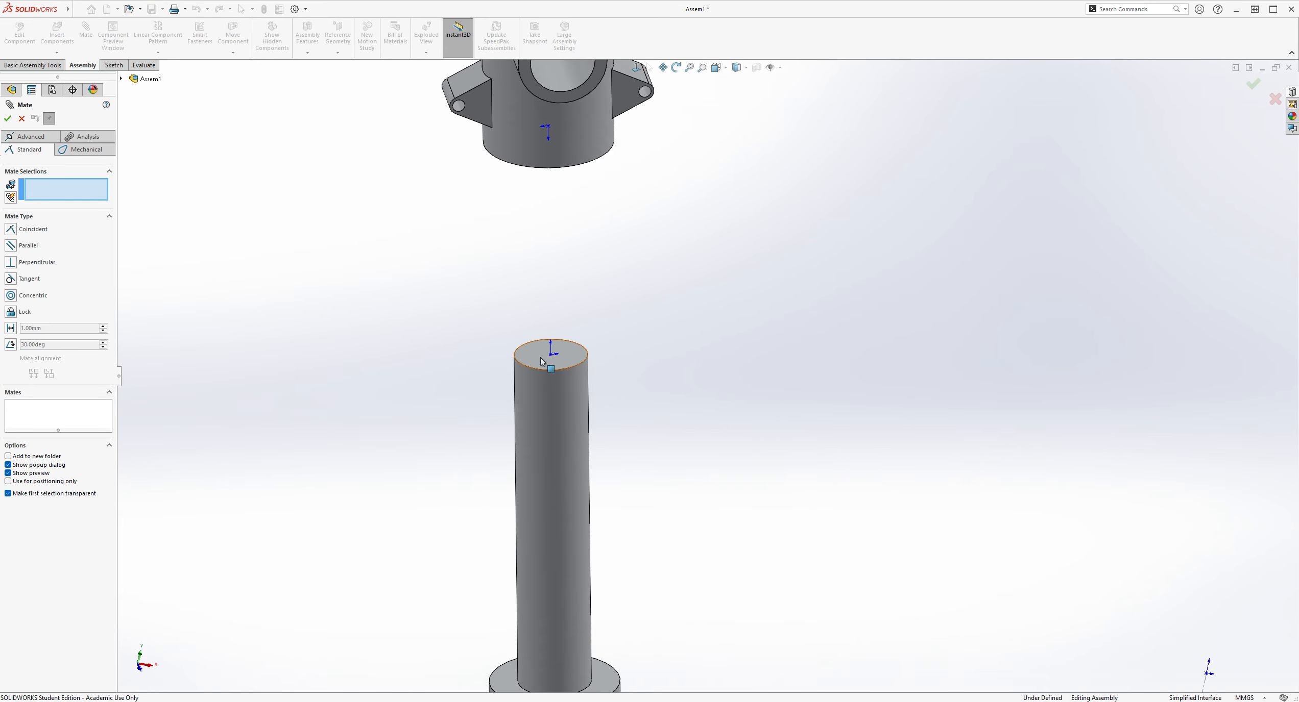
click(540, 357)
middle_drag(539, 357, 684, 98)
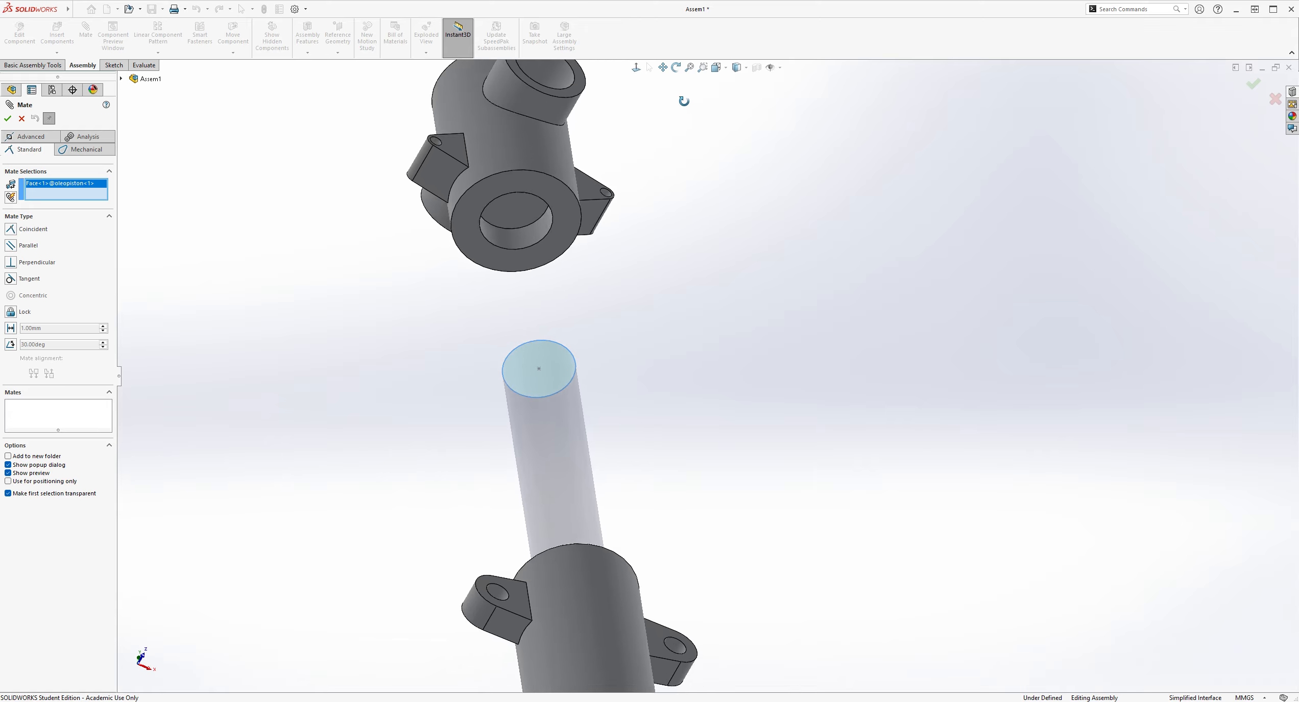
scroll(601, 160, down, 3)
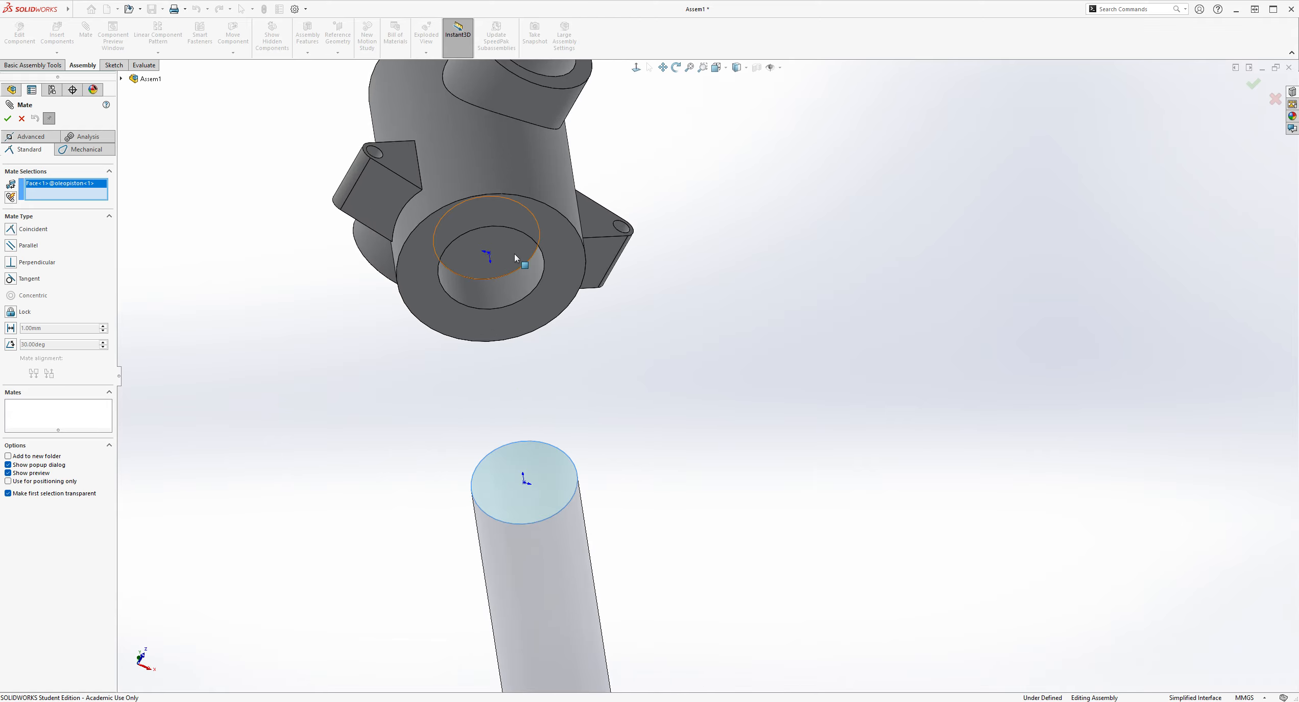
click(515, 253)
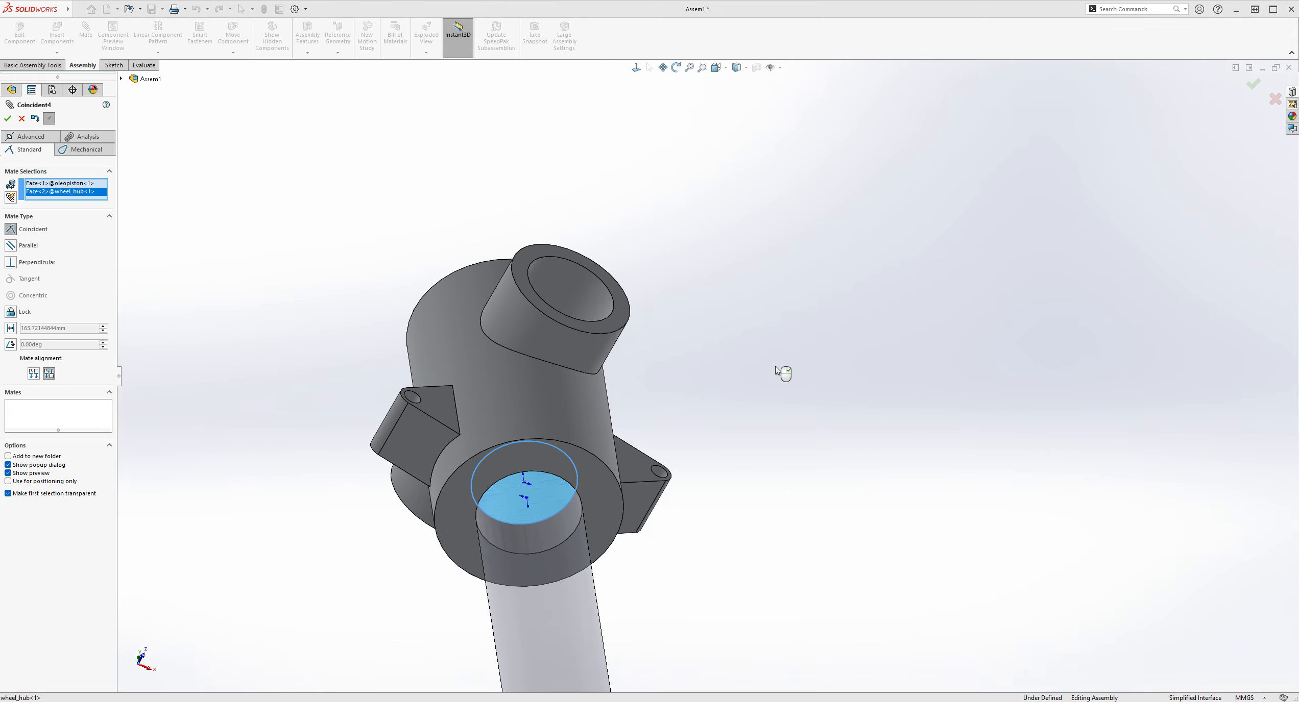
scroll(844, 374, up, 3)
middle_drag(838, 333, 833, 440)
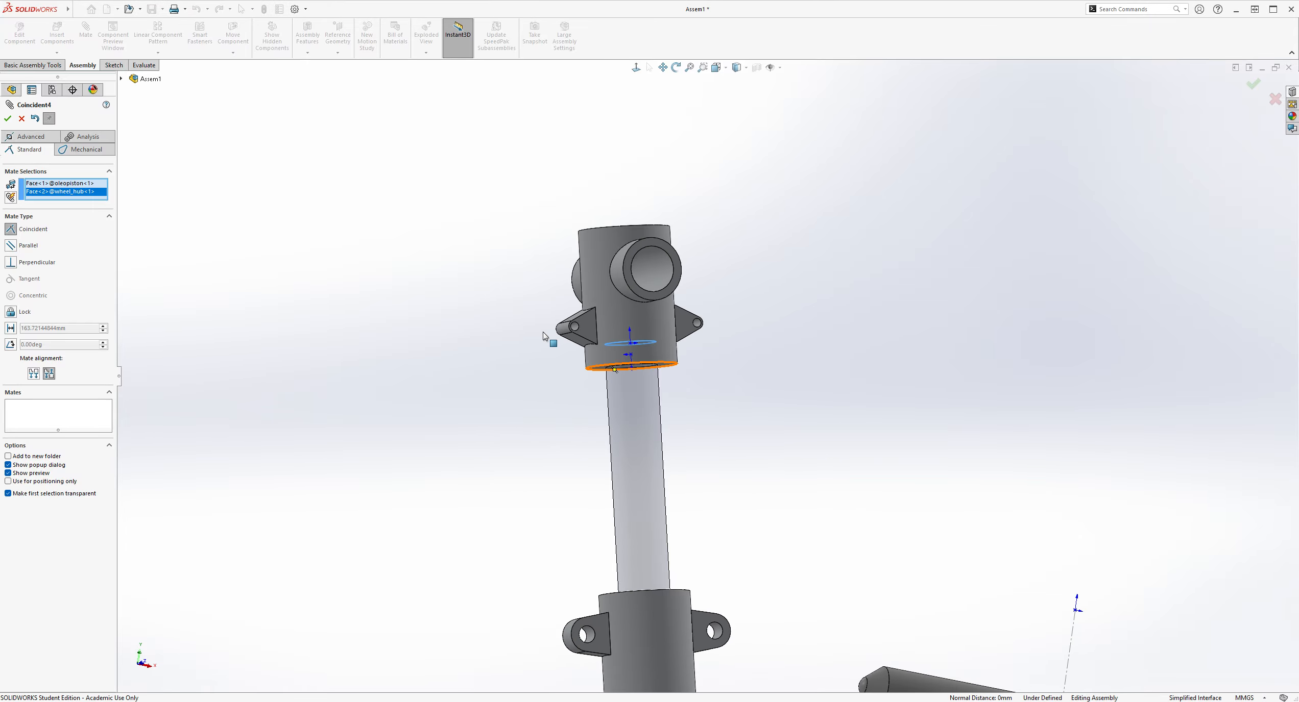
click(8, 119)
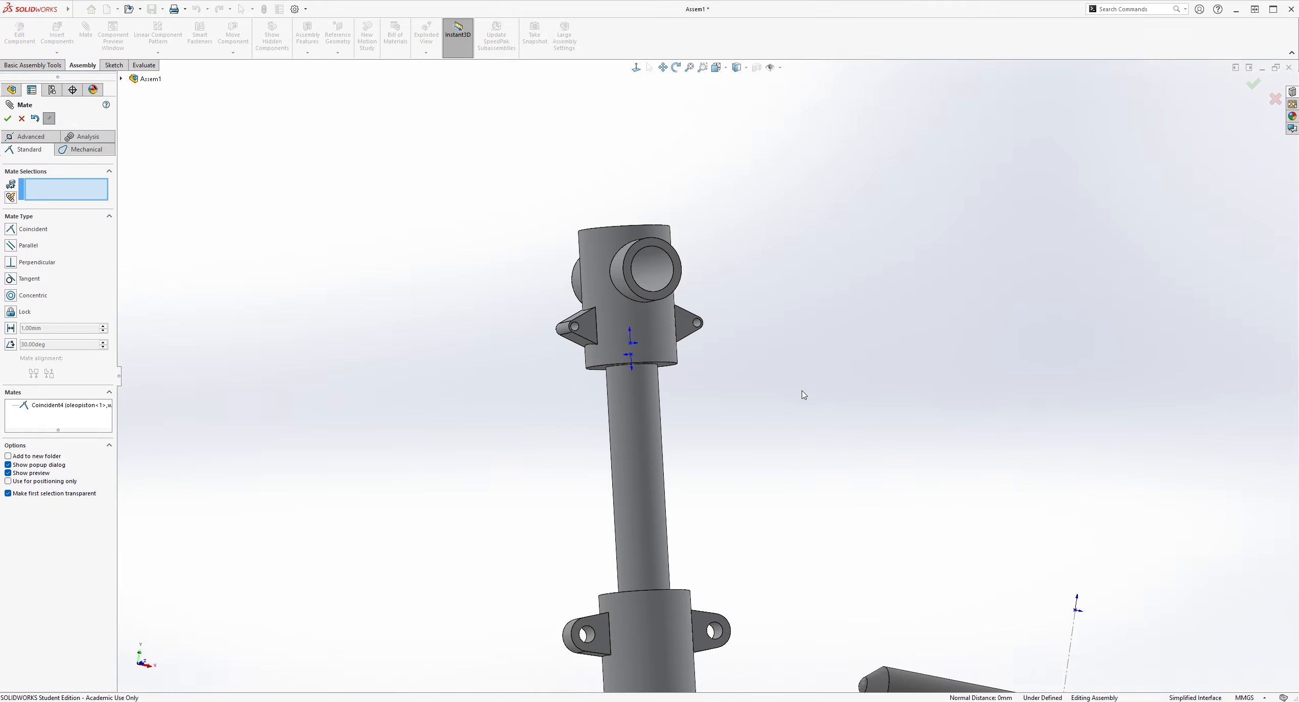
- Slide the joined wheel hub and oleopiston partway down into the oleostrut
scroll(908, 496, up, 3)
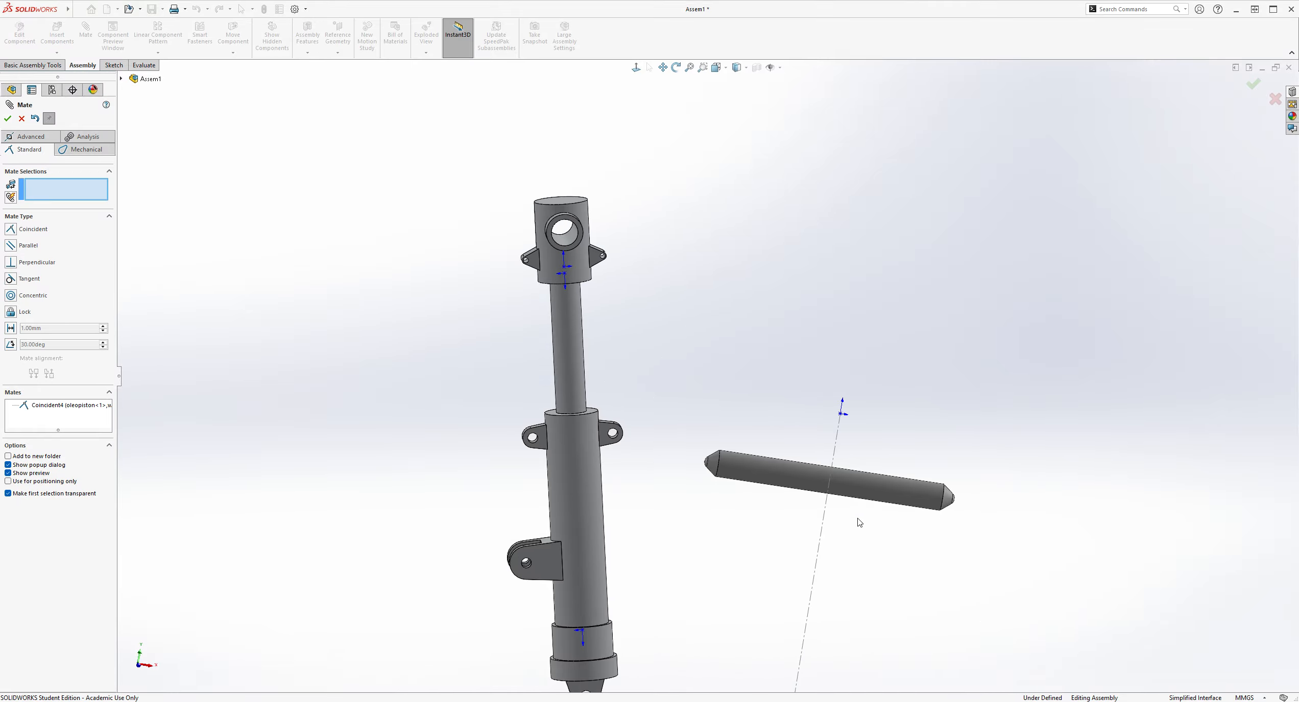
scroll(842, 485, down, 3)
drag(495, 290, 533, 361)
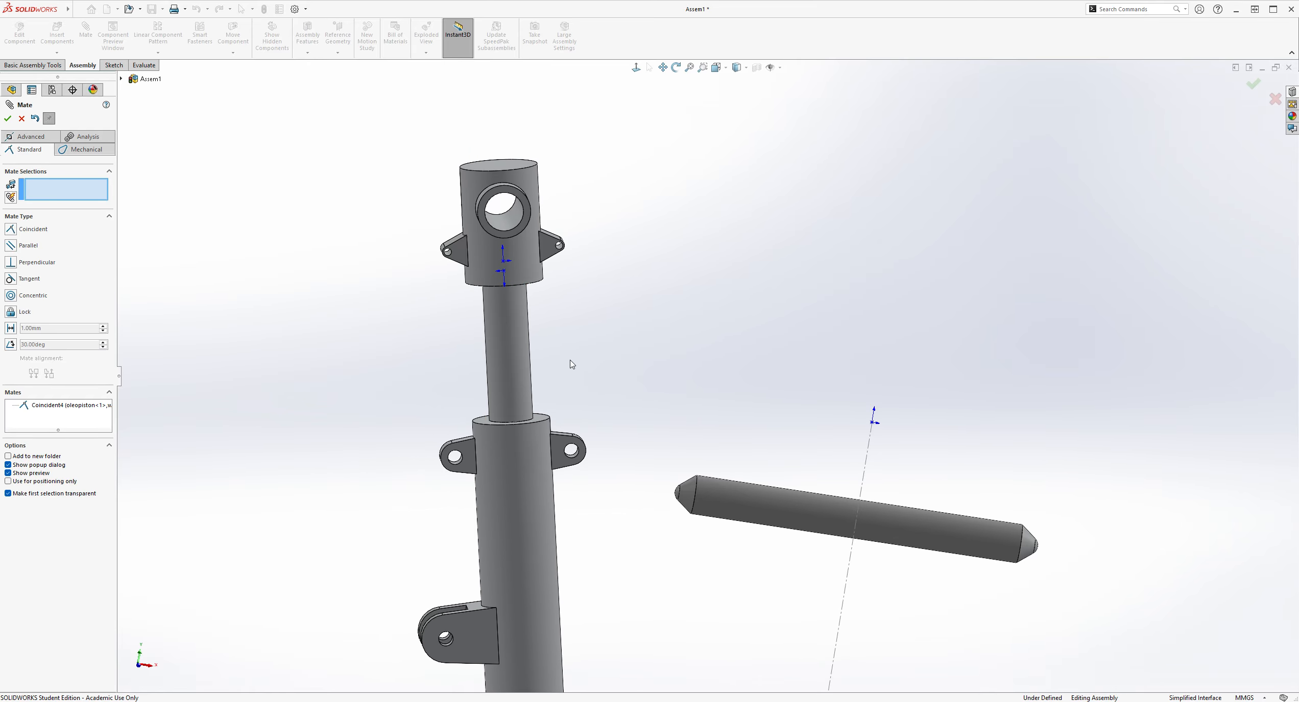
- Add a 235 mm distance mate between the oleostrut's upper ring face and the wheel hub's bottom ring face
scroll(680, 344, down, 2)
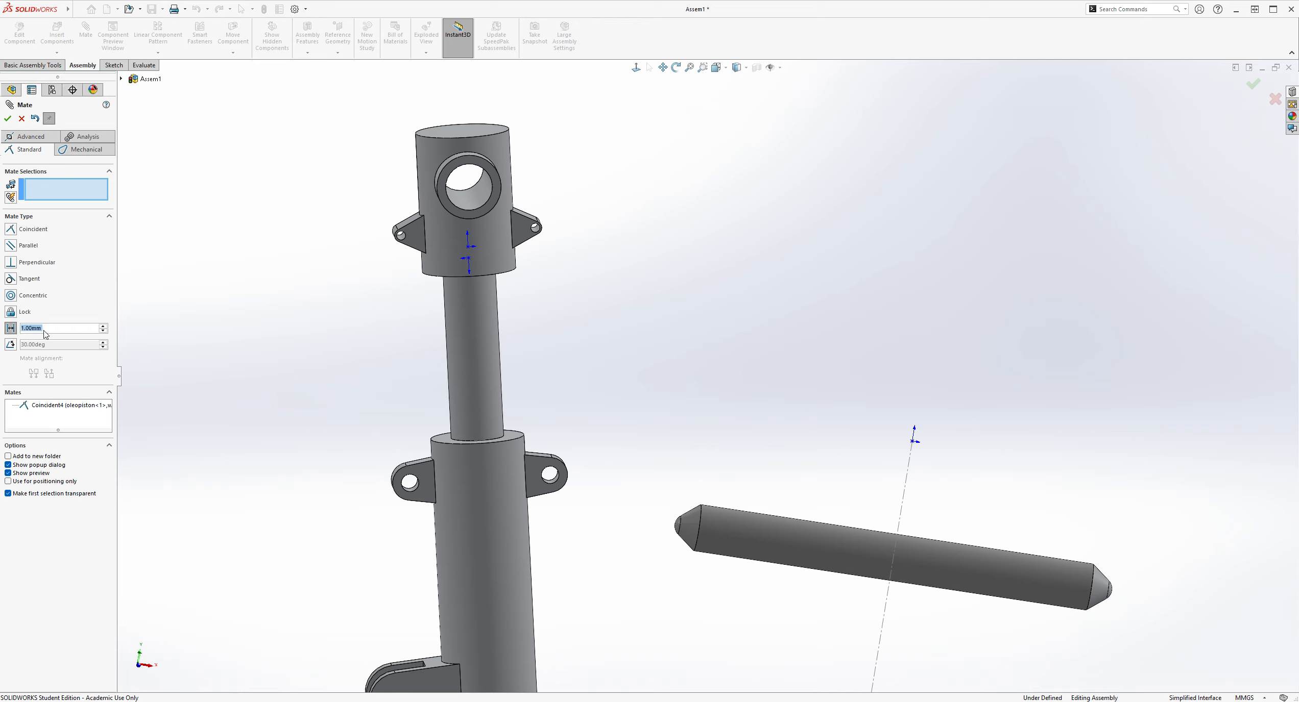
text(23)
middle_drag(556, 434, 559, 507)
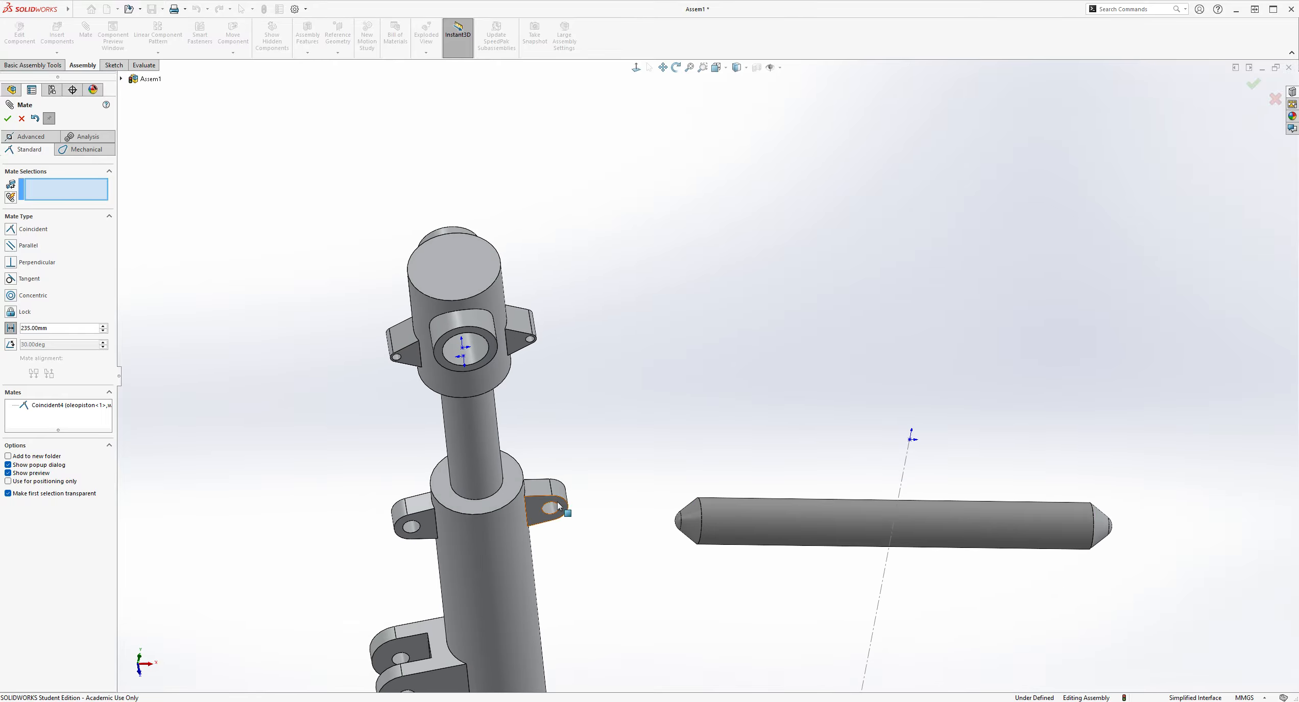
click(517, 484)
middle_drag(518, 484, 650, 220)
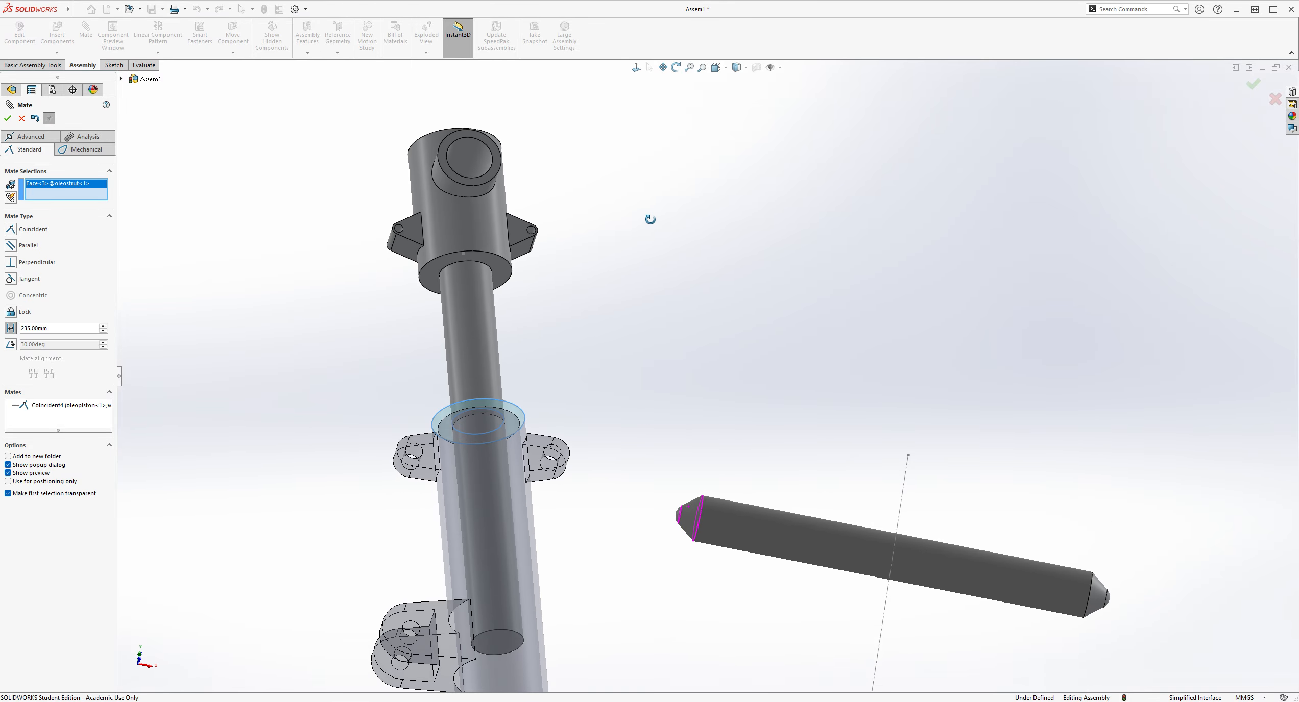
scroll(554, 255, down, 3)
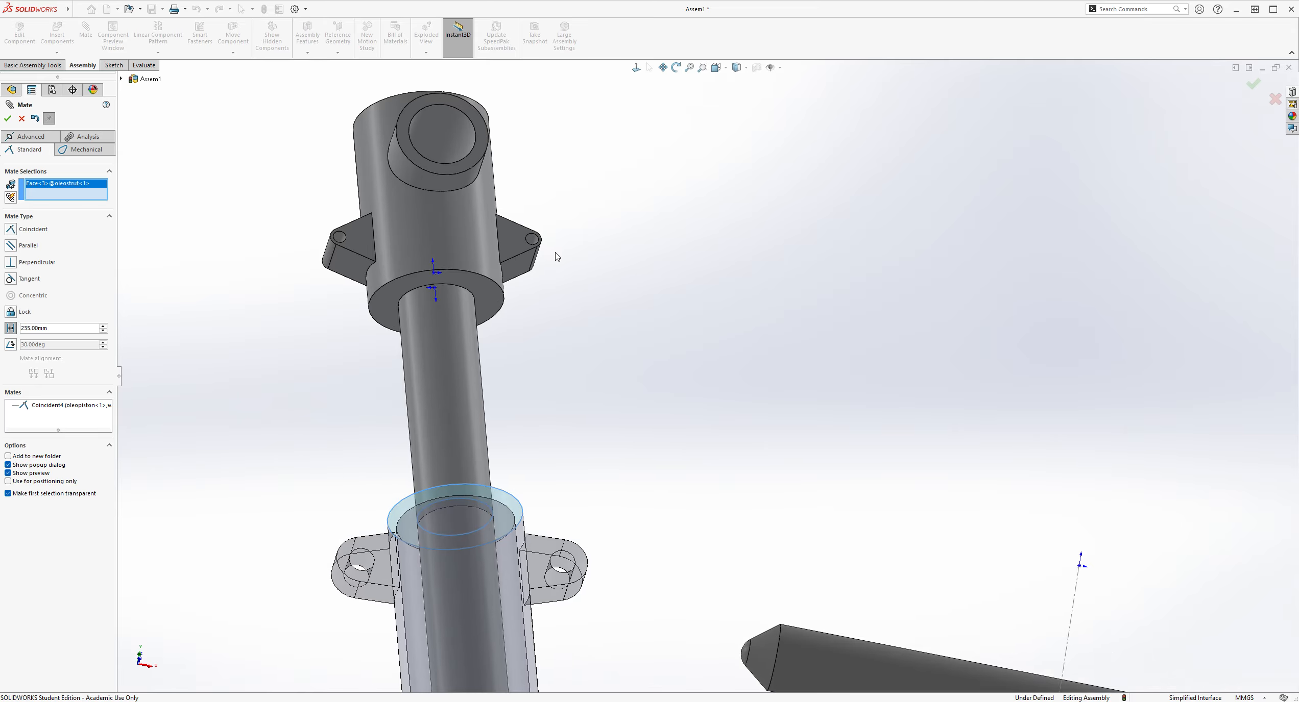
click(490, 300)
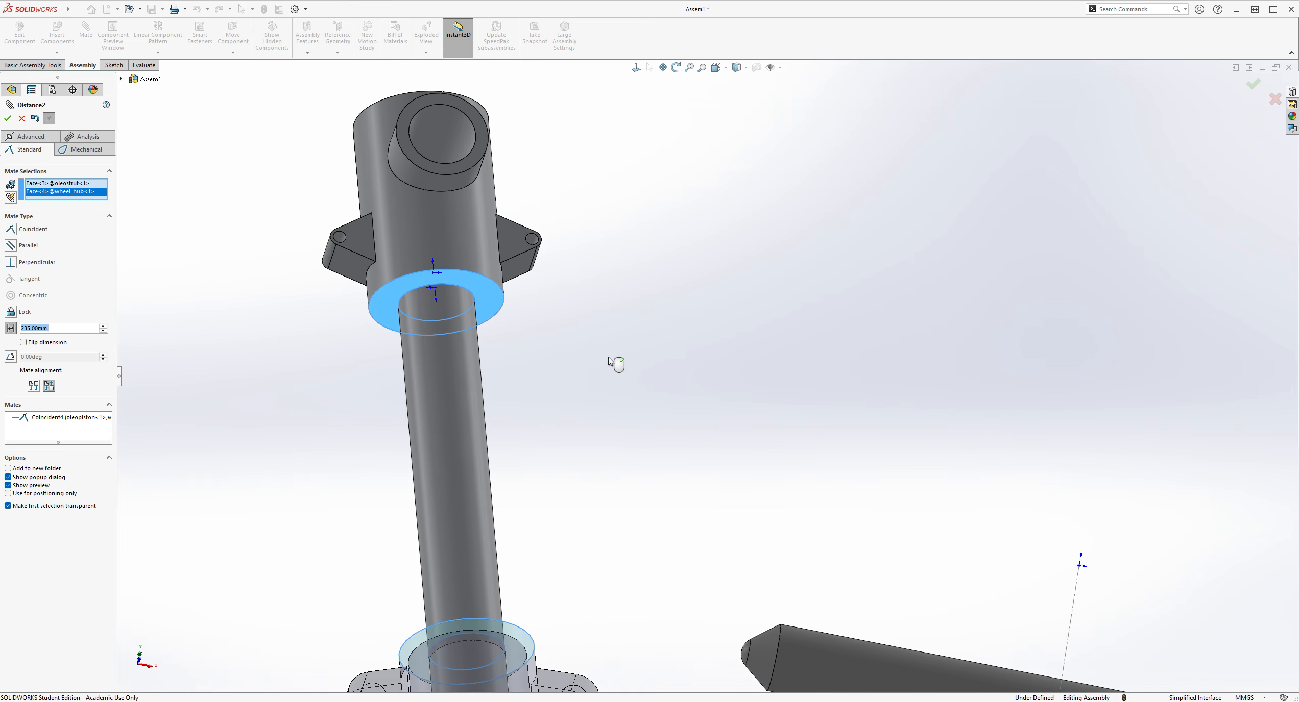
scroll(683, 476, up, 3)
middle_drag(684, 478, 881, 490)
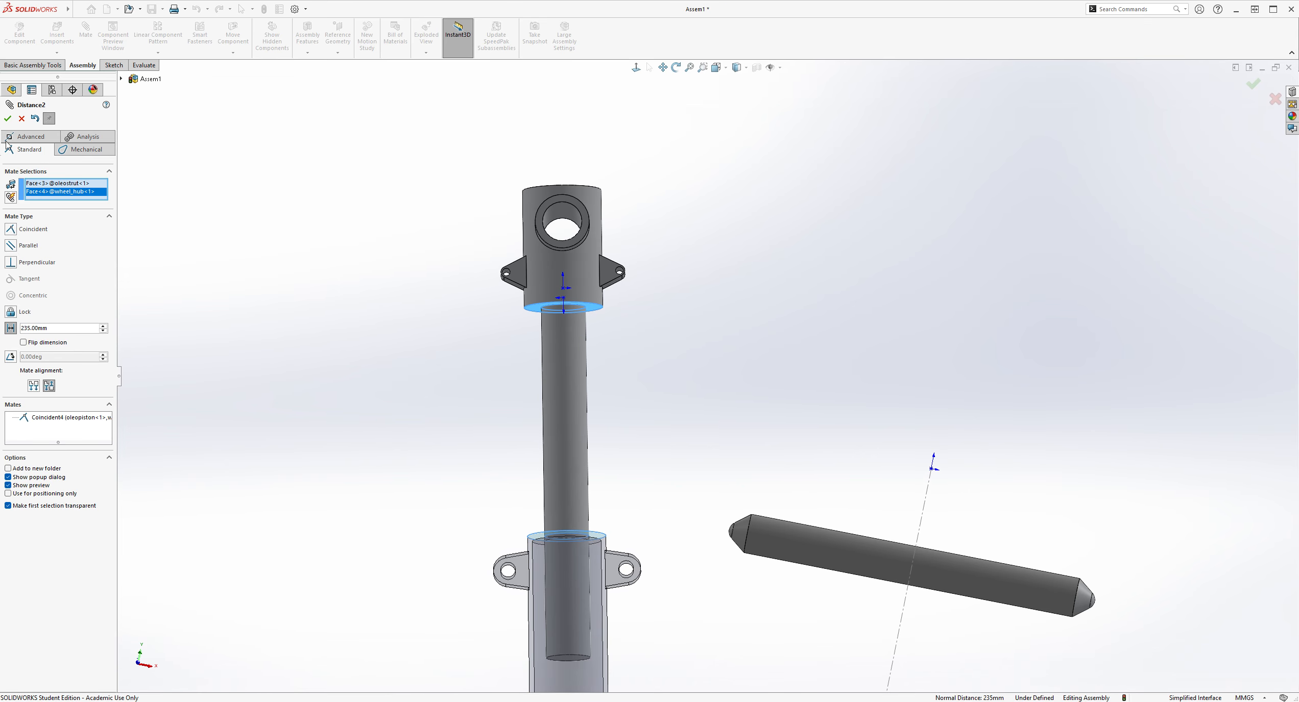
click(8, 117)
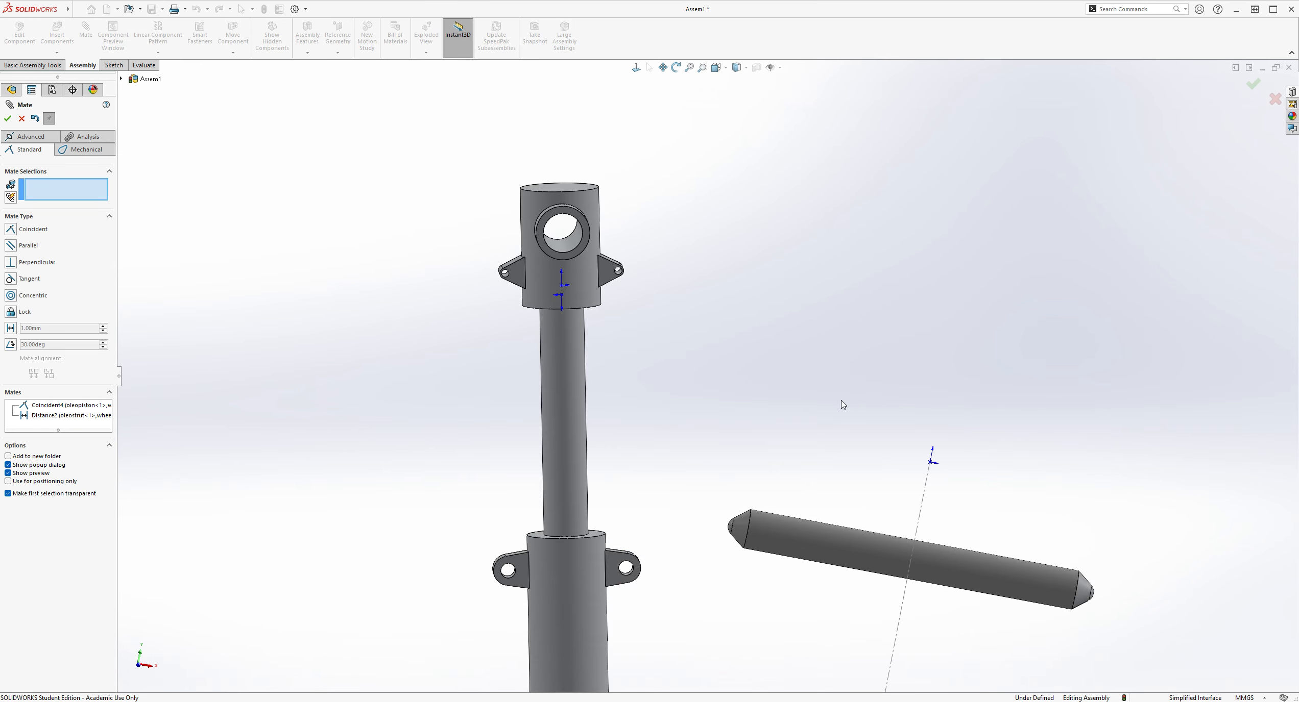
- Add a concentric mate between the wheel hub's cross bore and the axle's cylindrical face
scroll(863, 460, up, 3)
scroll(852, 525, down, 2)
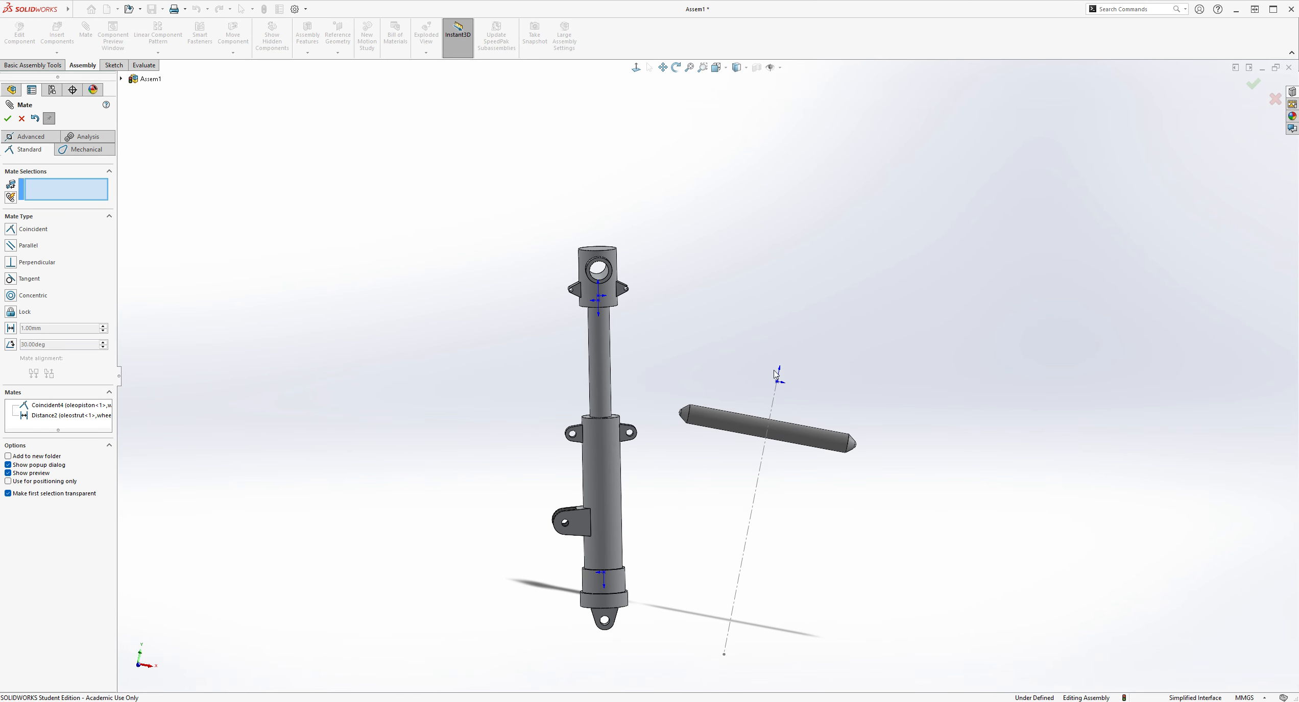
middle_drag(871, 401, 816, 429)
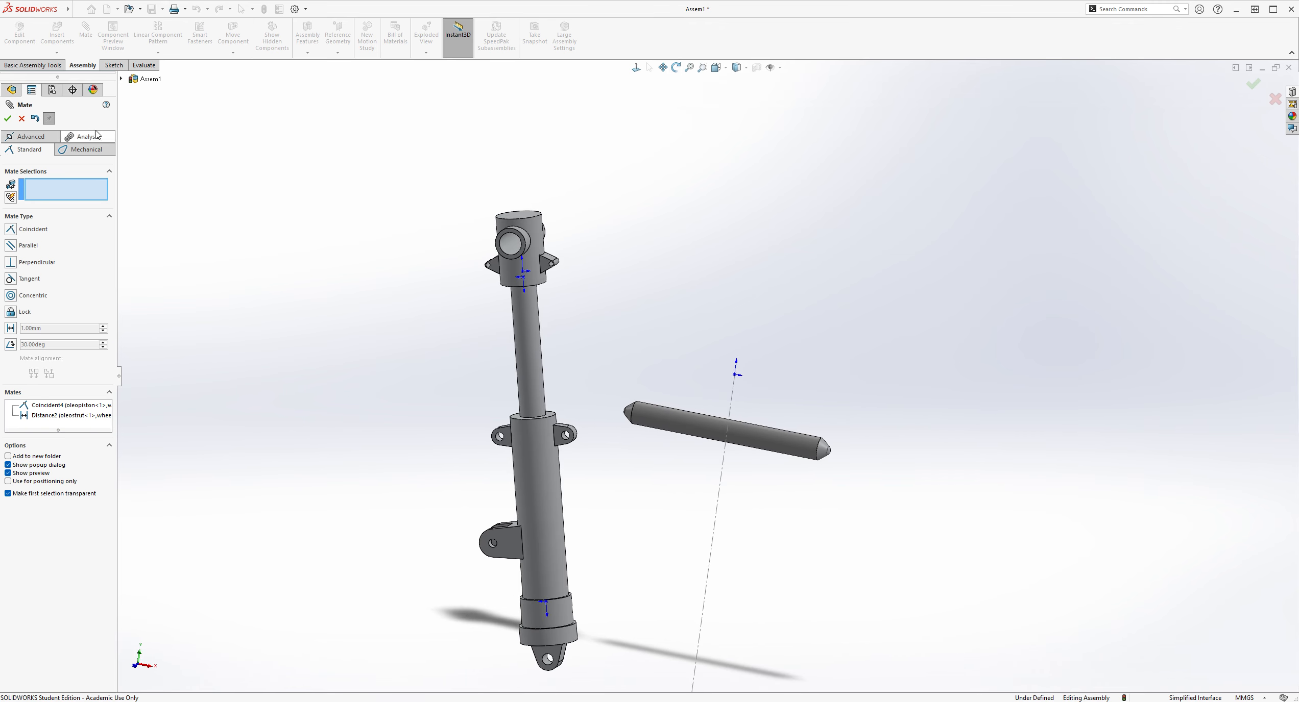
scroll(746, 283, down, 5)
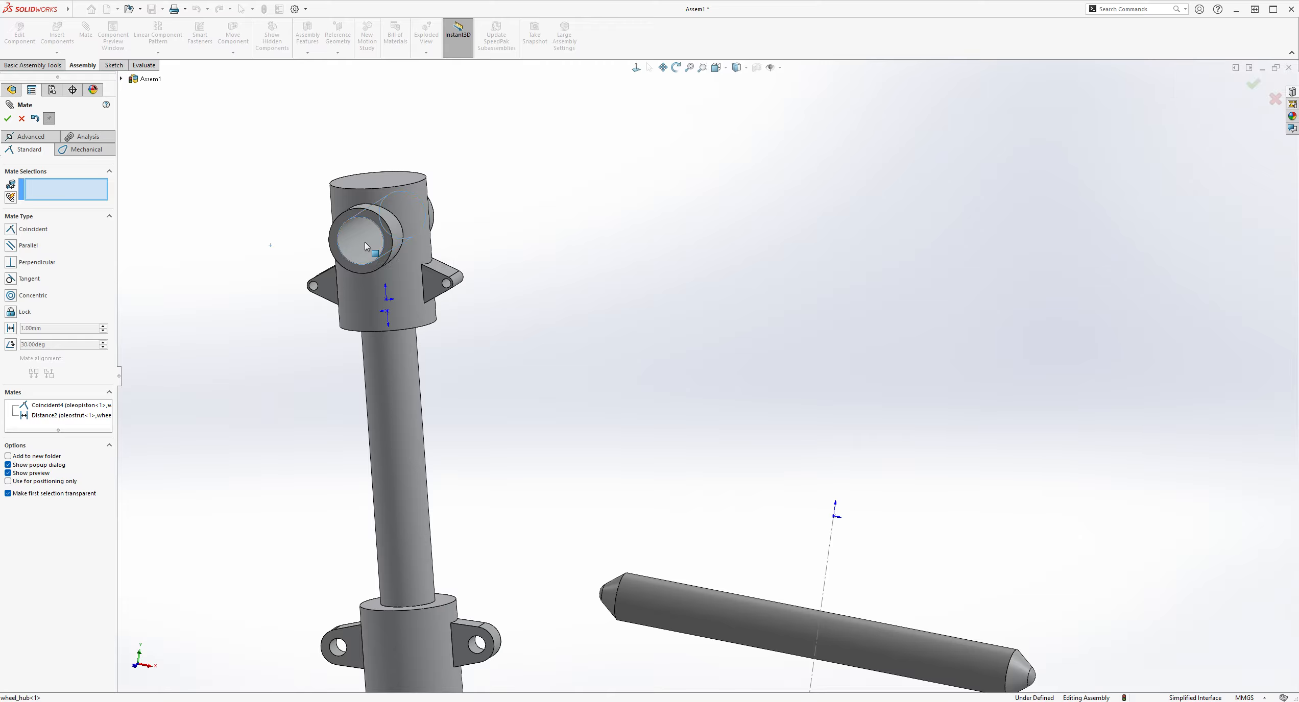
click(361, 245)
scroll(710, 363, up, 3)
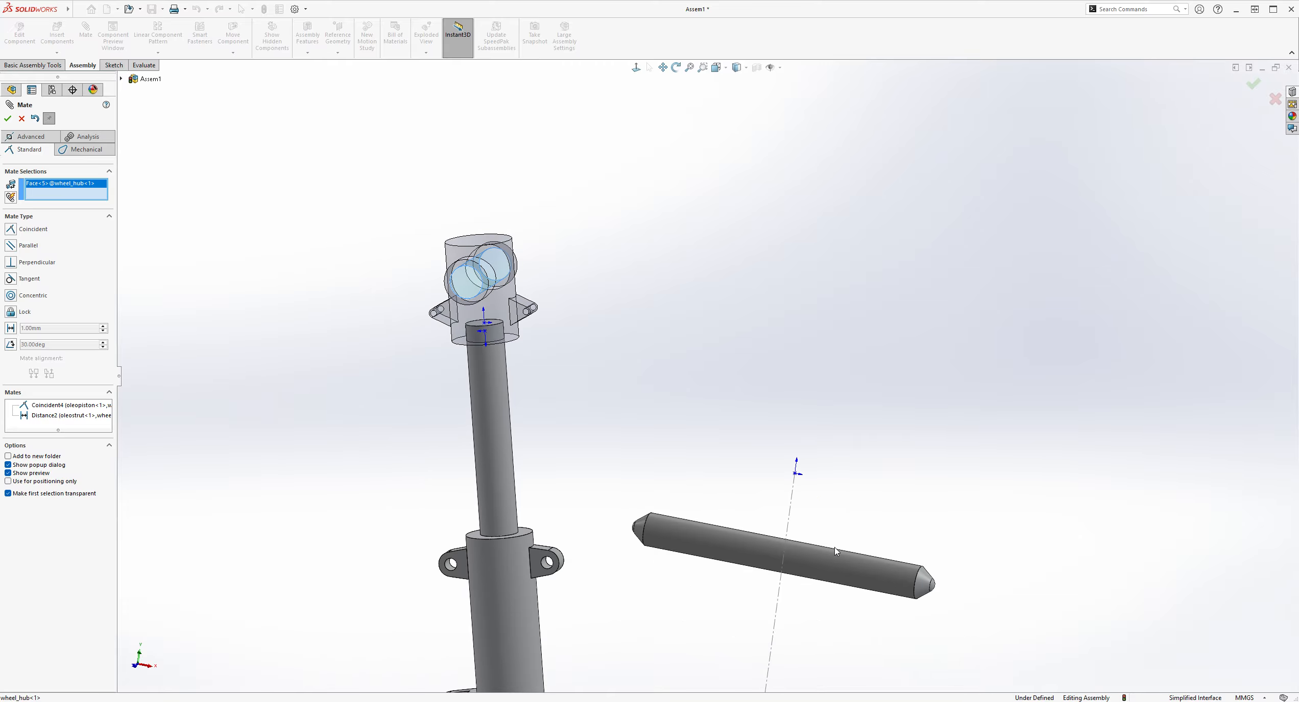
click(737, 554)
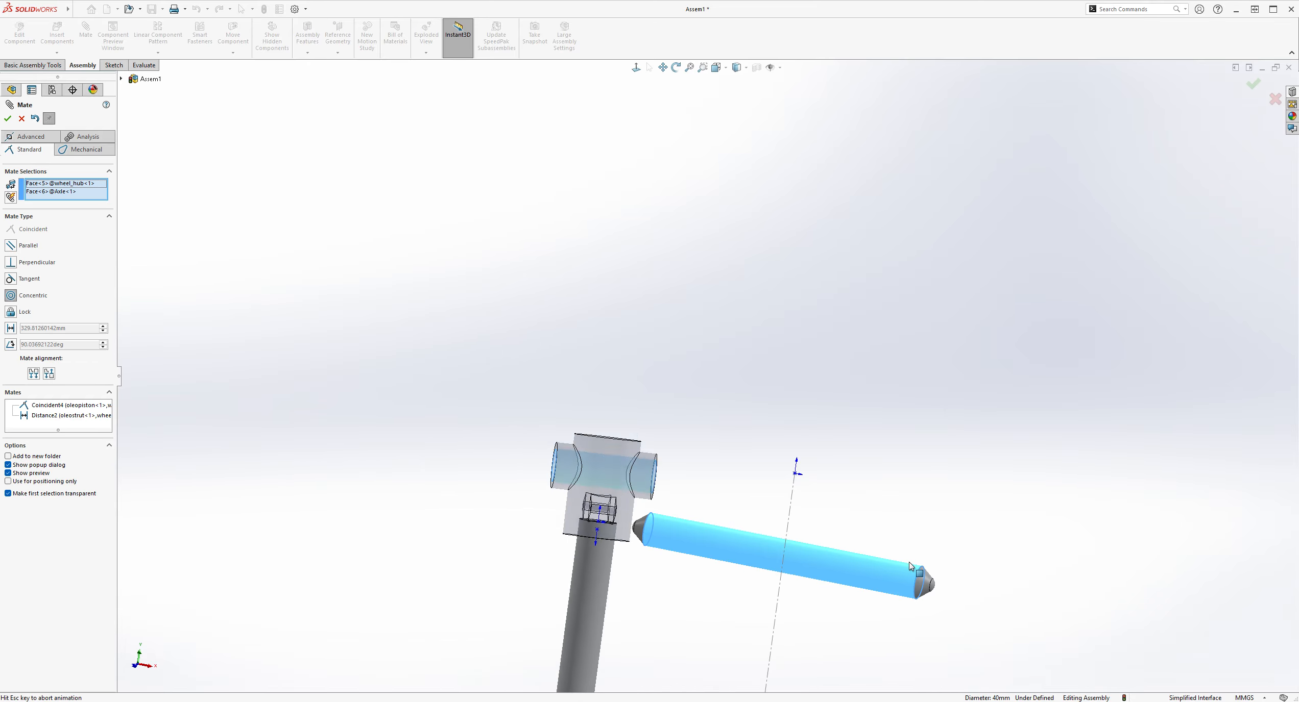
scroll(944, 582, up, 4)
scroll(843, 568, down, 3)
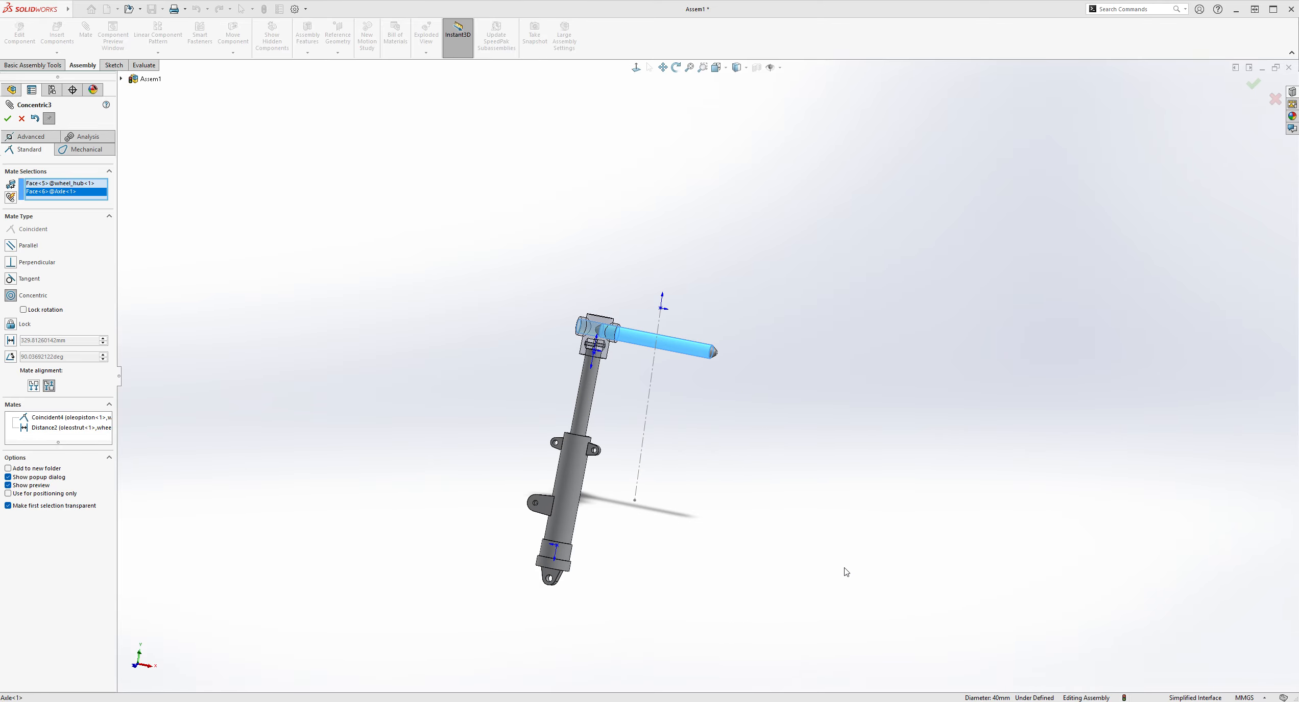
middle_drag(734, 367, 896, 421)
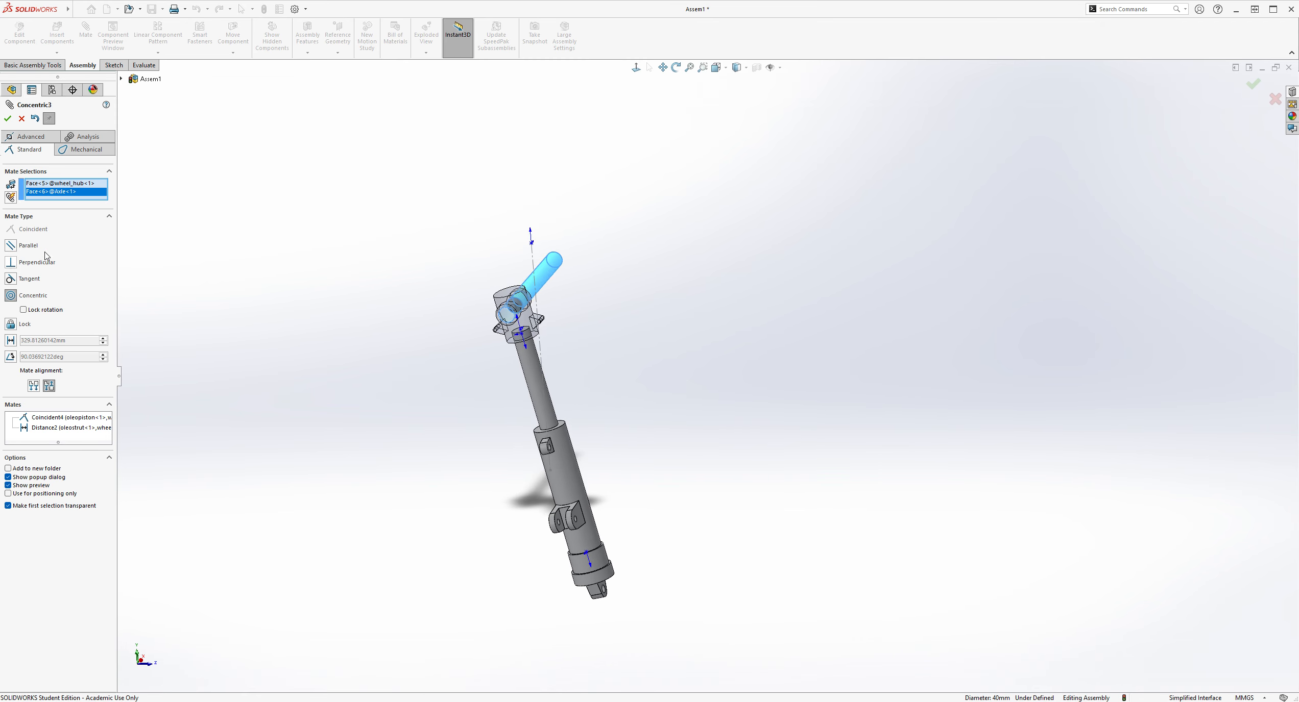
click(8, 119)
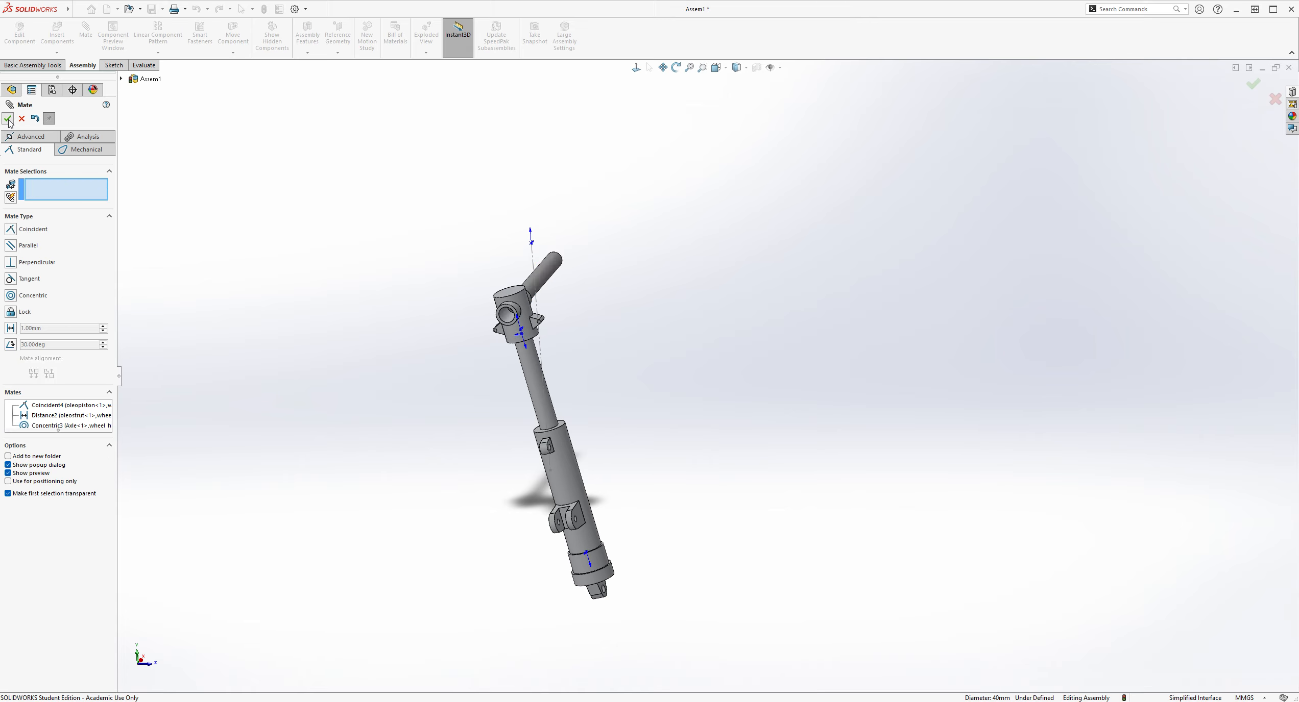
- Finish mating and slide the strut along the axle until the wheel hub sits partway along it, off-centre toward one end
middle_drag(719, 354, 602, 388)
scroll(655, 314, down, 2)
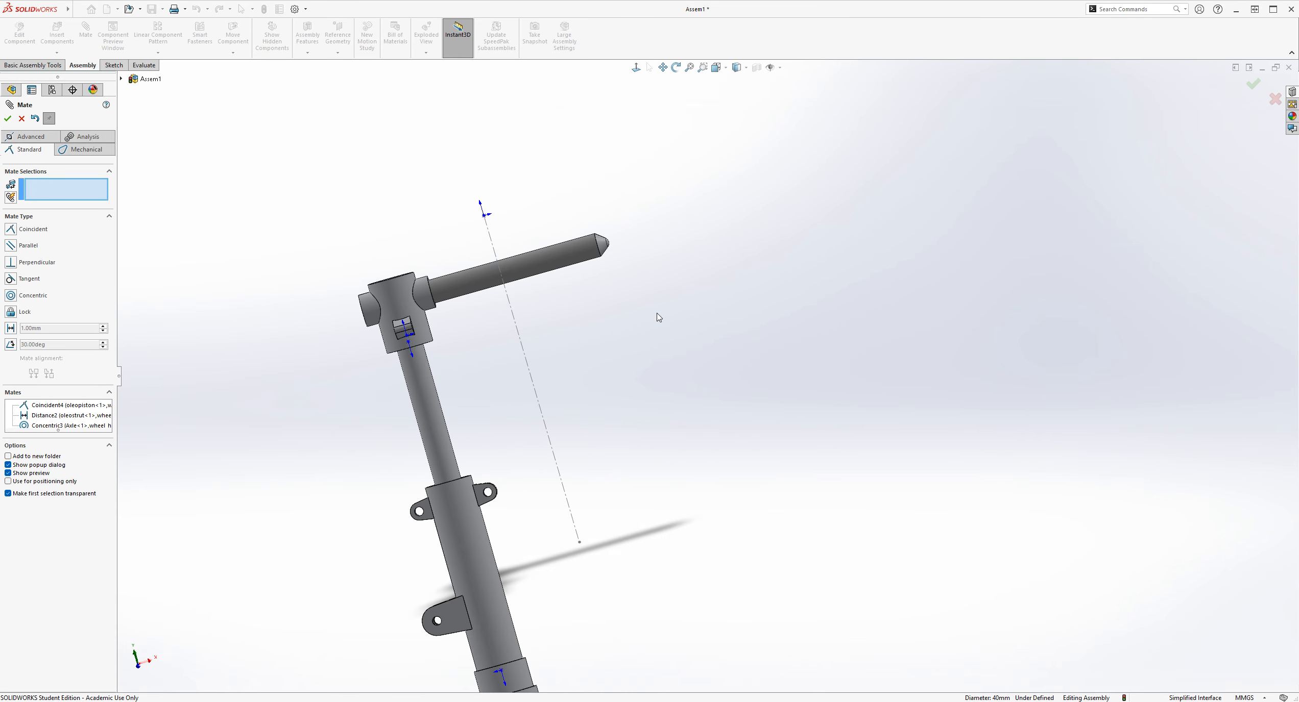
drag(432, 389, 545, 379)
key(Escape)
middle_drag(712, 305, 750, 315)
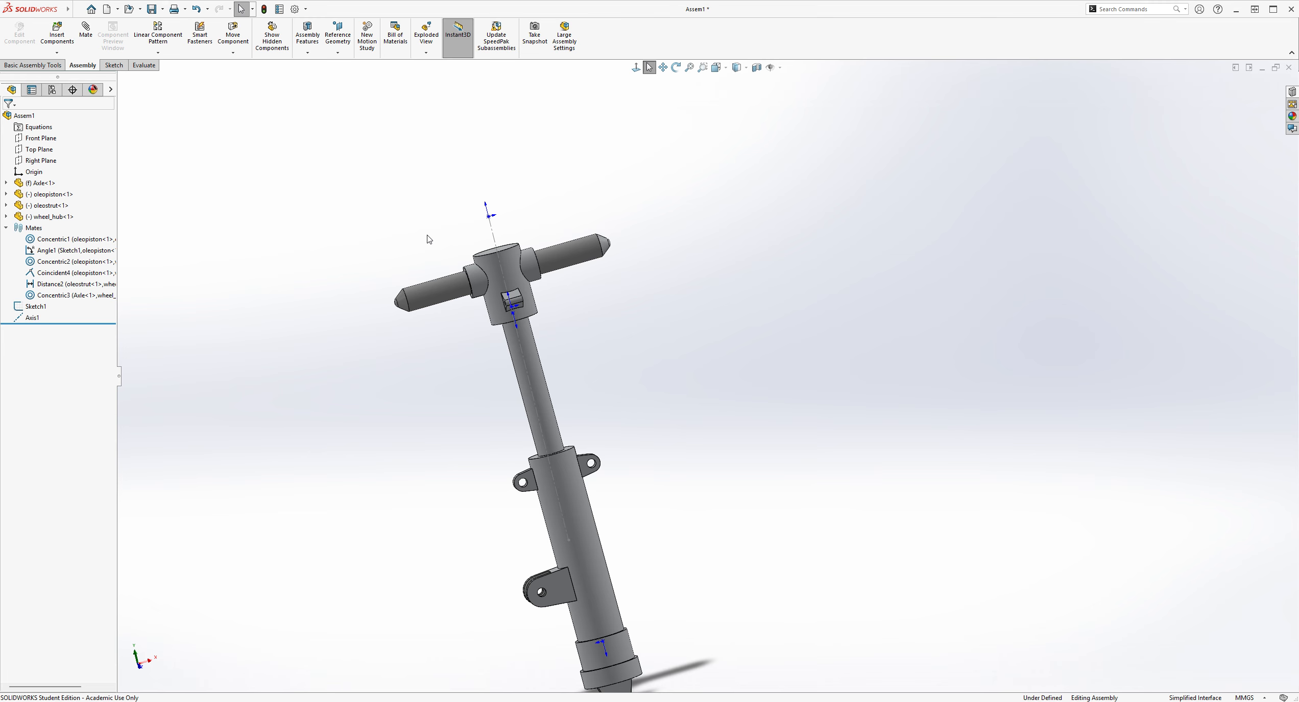
scroll(632, 237, down, 2)
drag(519, 388, 452, 413)
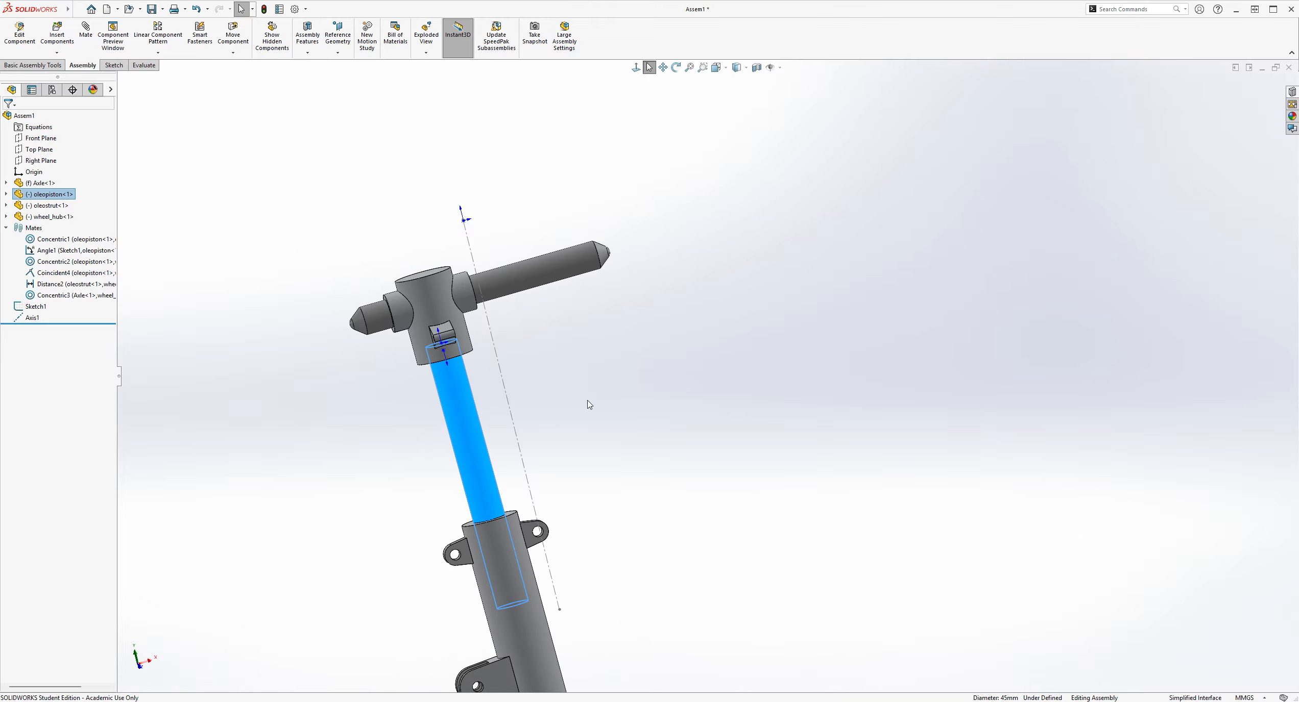
click(662, 405)
scroll(640, 432, up, 3)
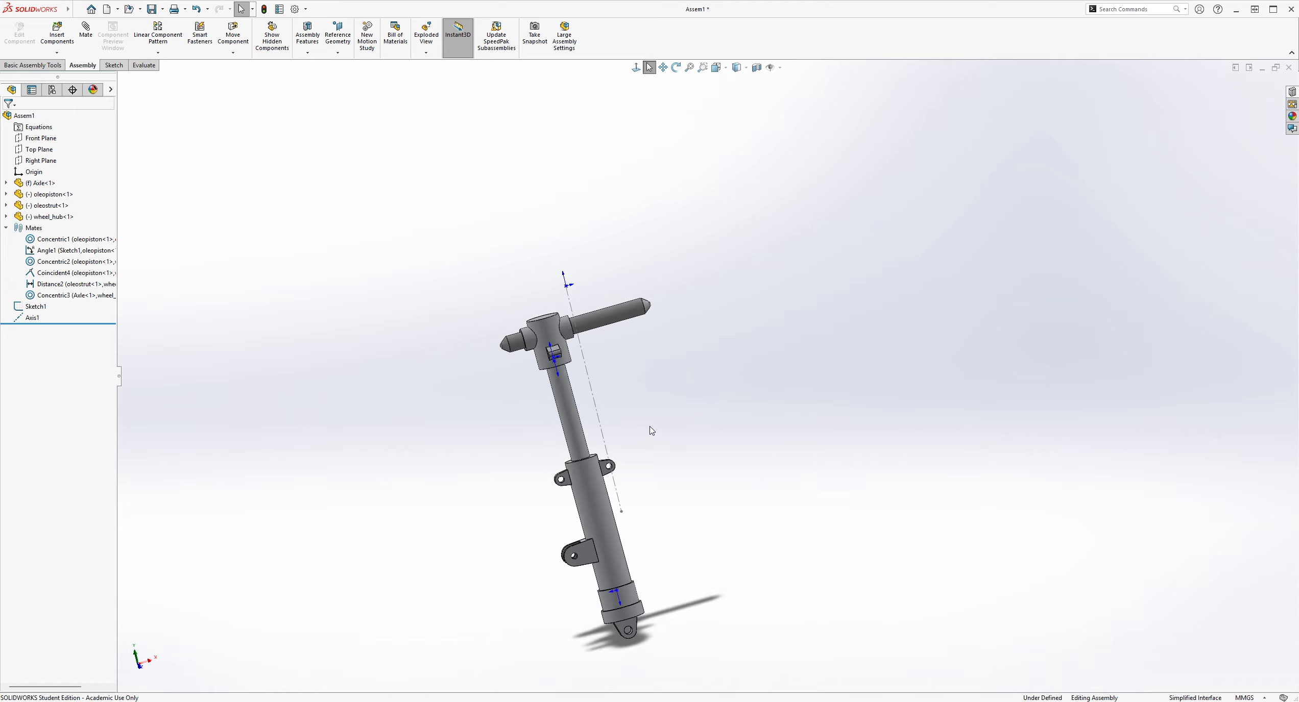
- Try to add a coincident mate between the vertical sketch centreline and the oleopiston's cylindrical face
scroll(650, 429, down, 4)
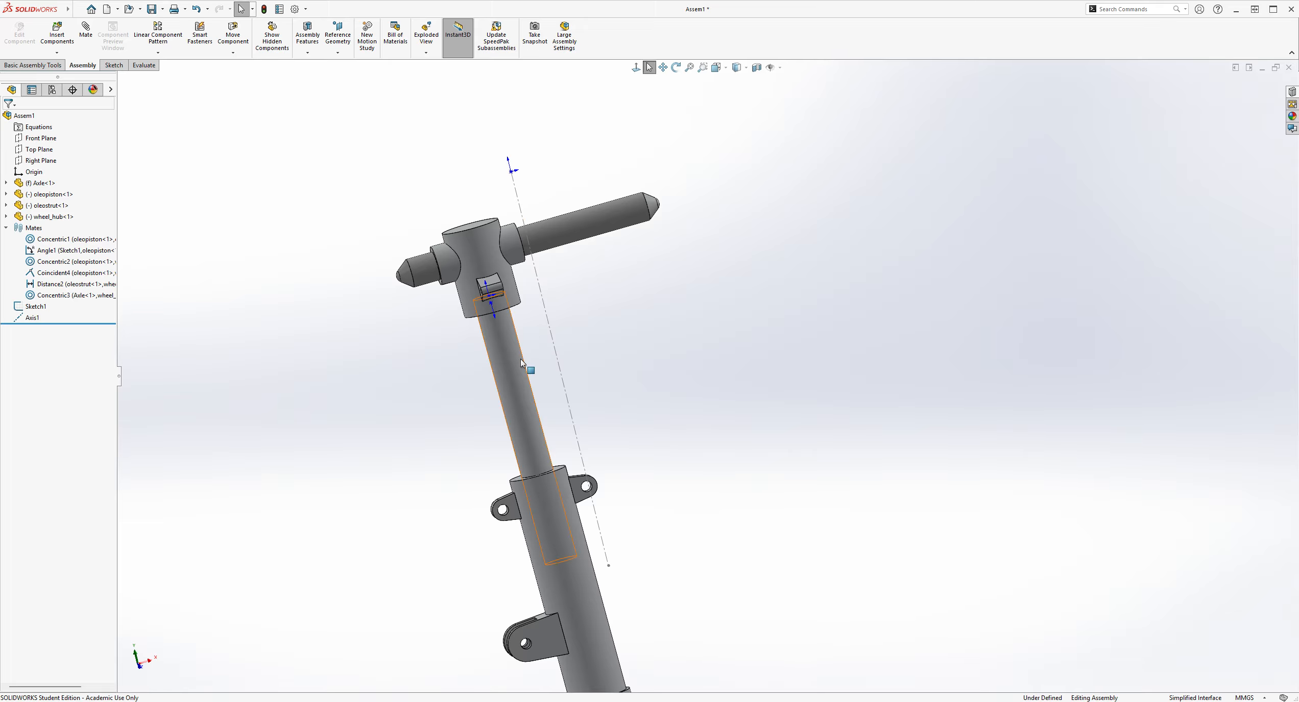
click(86, 31)
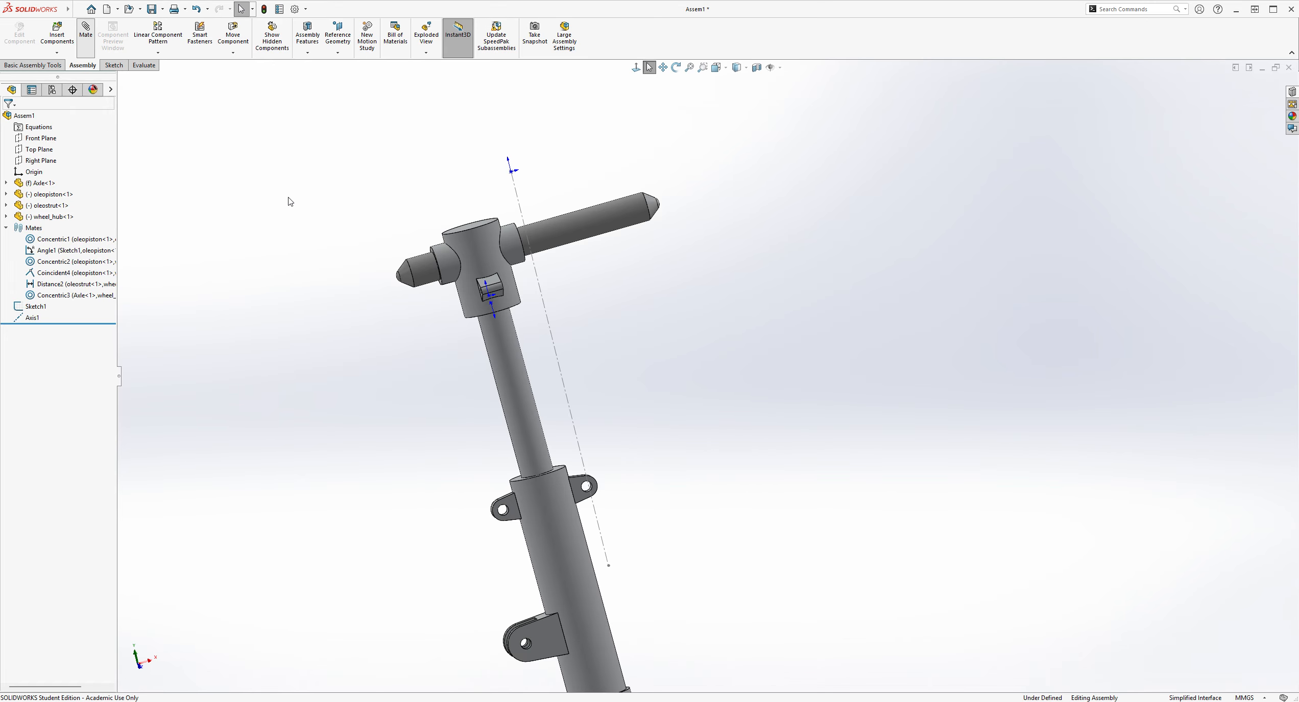
click(521, 216)
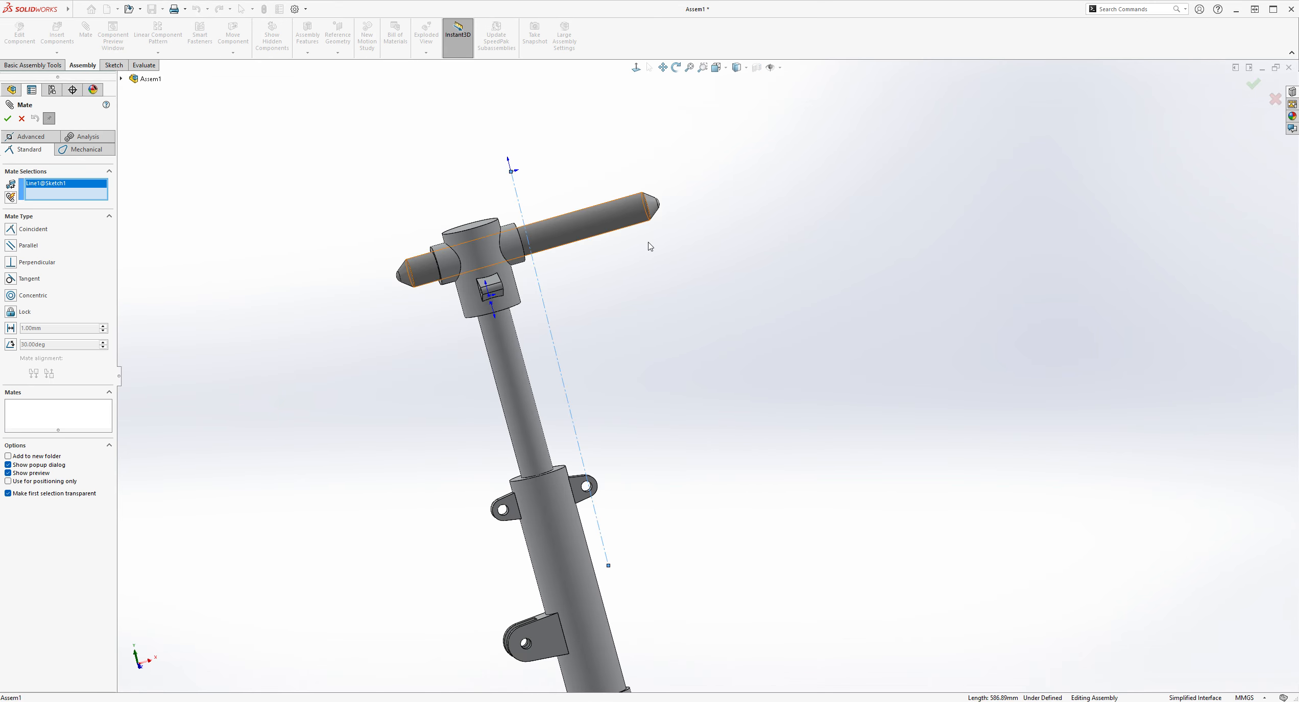
click(509, 382)
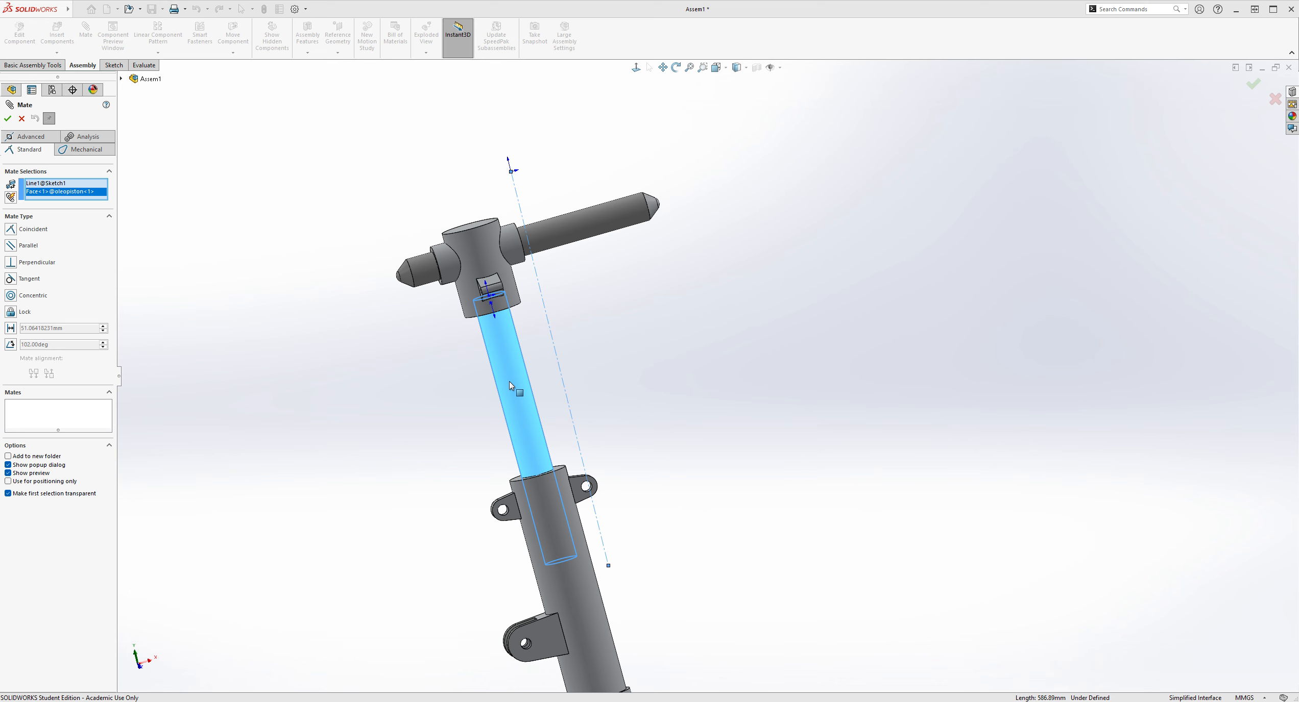
click(54, 231)
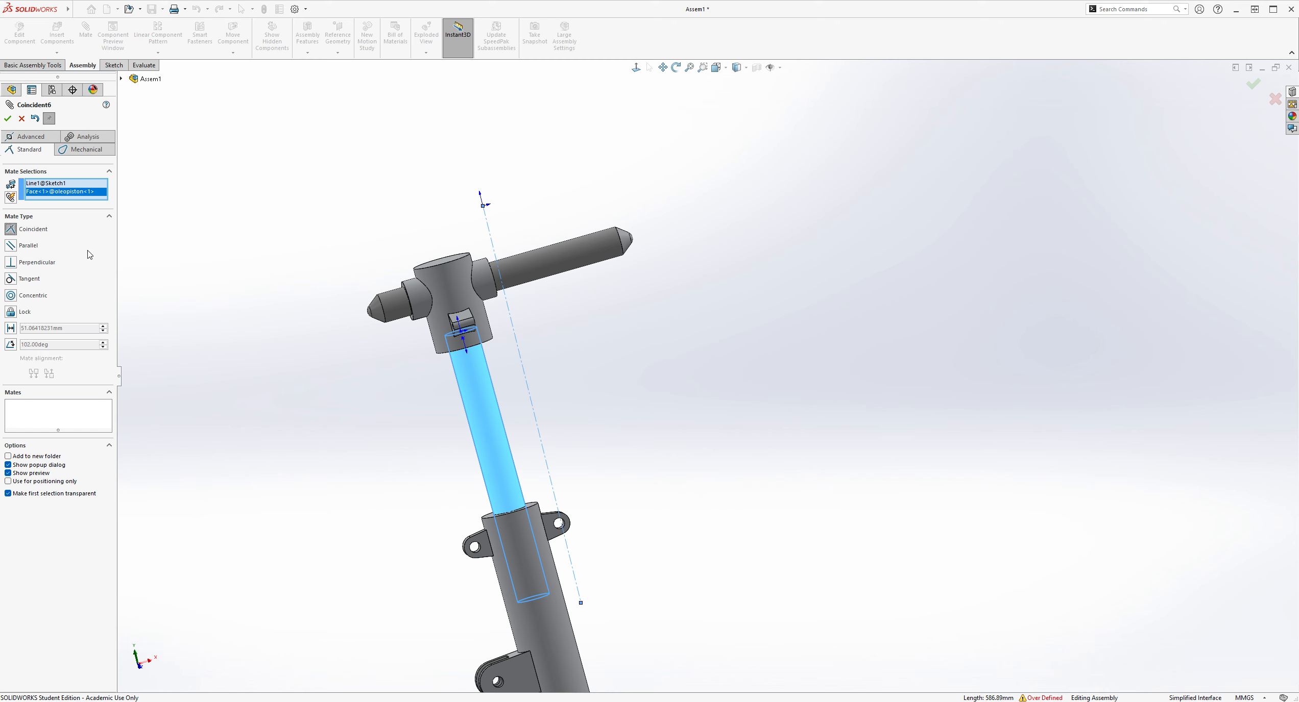
click(23, 119)
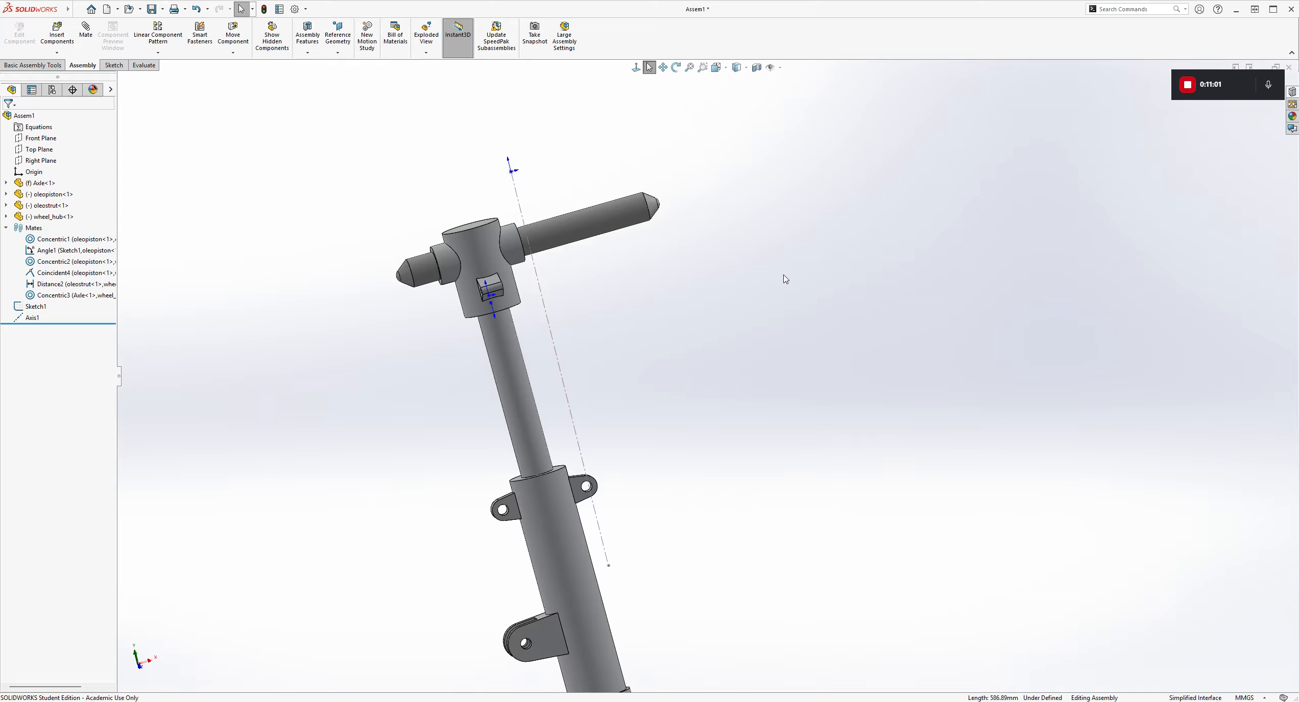
- Examine from several angles how the wheel hub and strut sit on the axle relative to the sketch centreline
middle_drag(571, 227, 655, 255)
scroll(655, 257, down, 3)
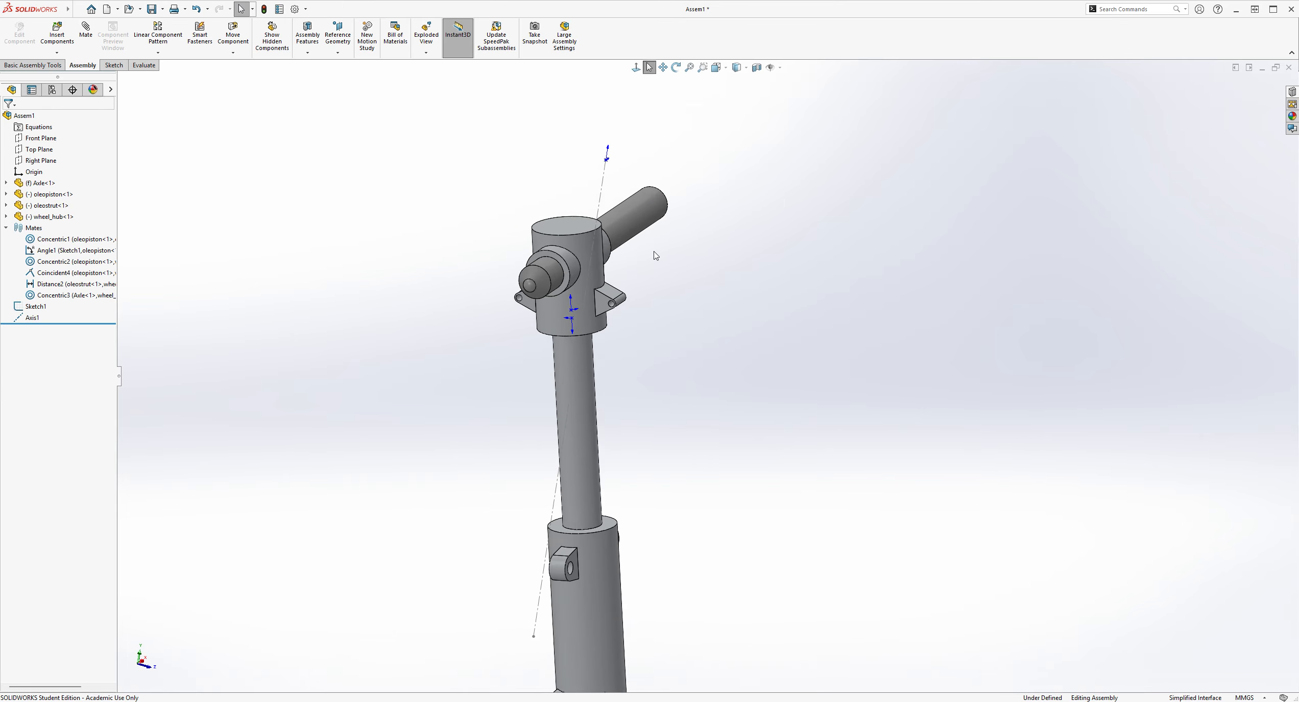
scroll(565, 287, down, 1)
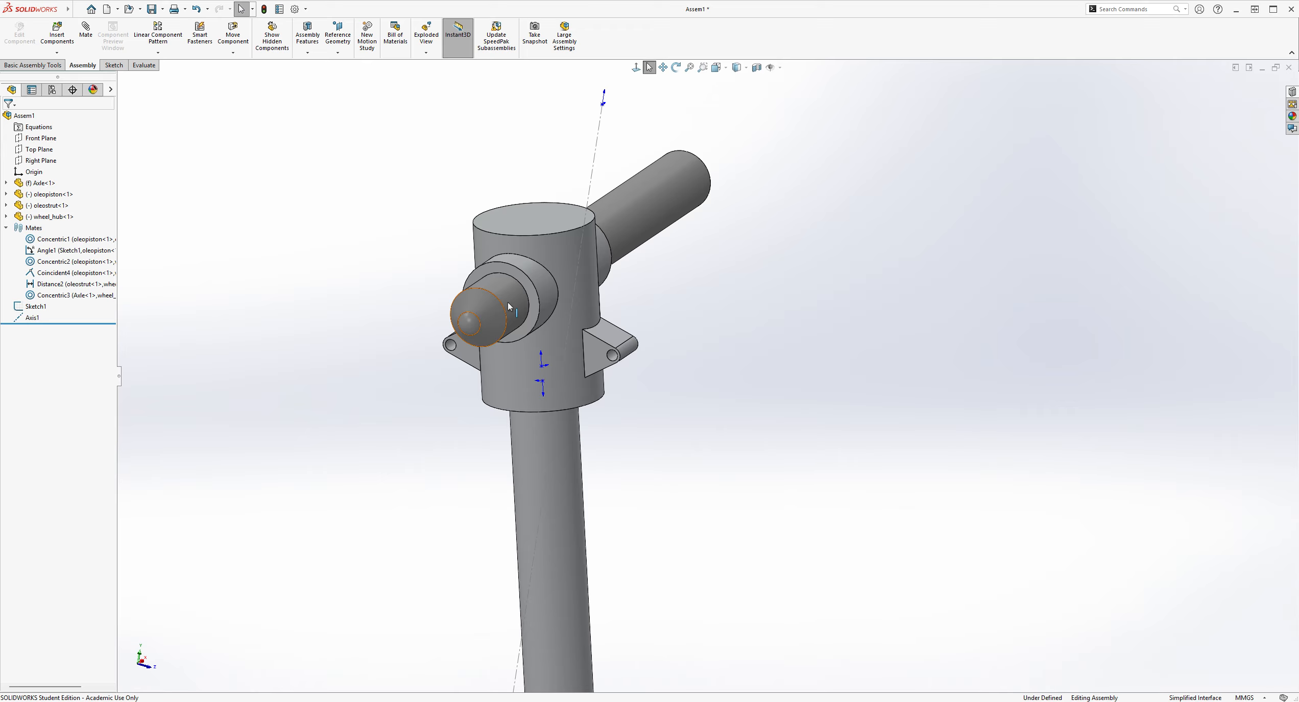
scroll(820, 298, up, 3)
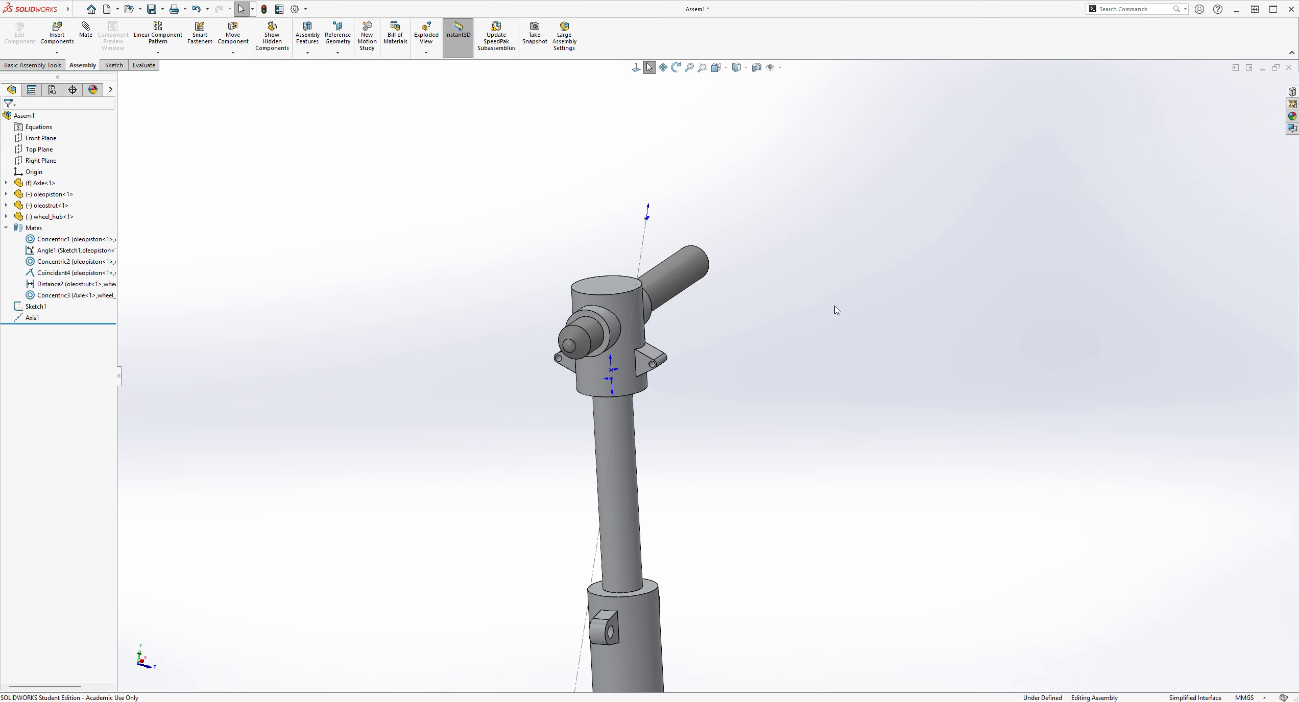
middle_drag(835, 302, 735, 291)
scroll(734, 292, up, 3)
middle_drag(837, 547, 759, 430)
scroll(741, 337, down, 8)
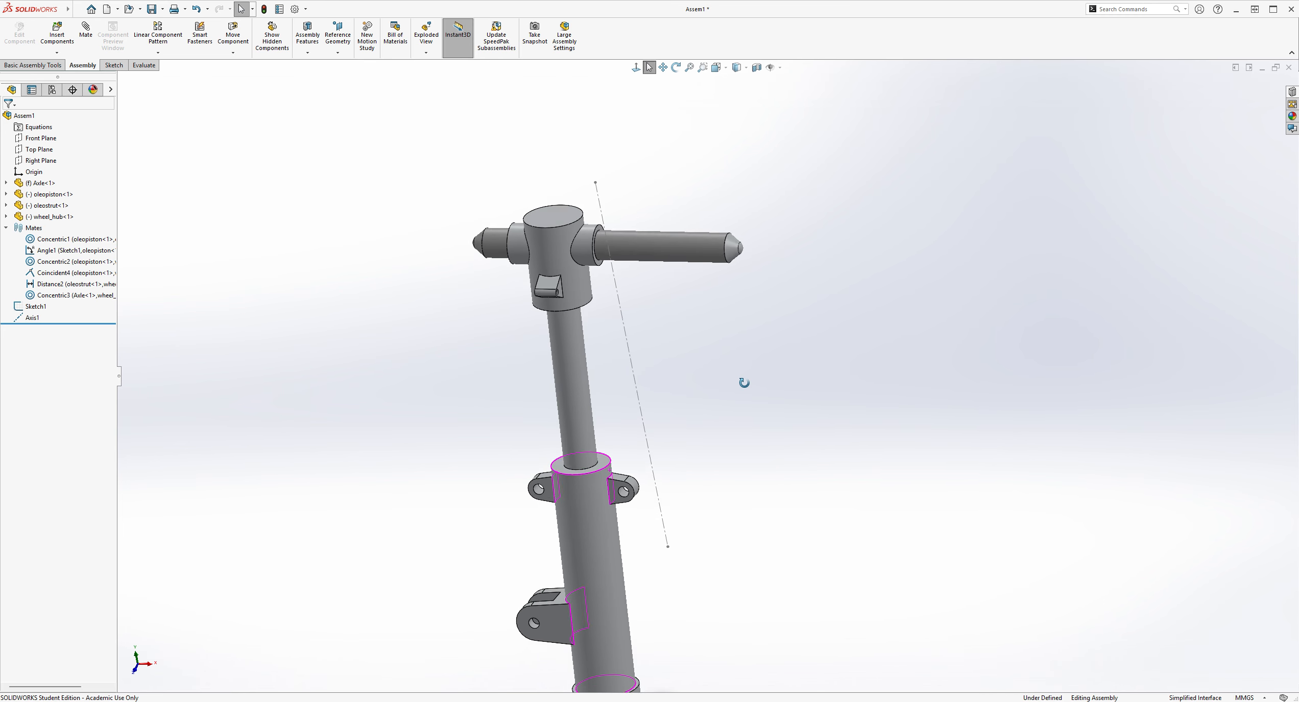
middle_drag(745, 333, 780, 267)
scroll(791, 342, up, 4)
middle_drag(792, 342, 710, 354)
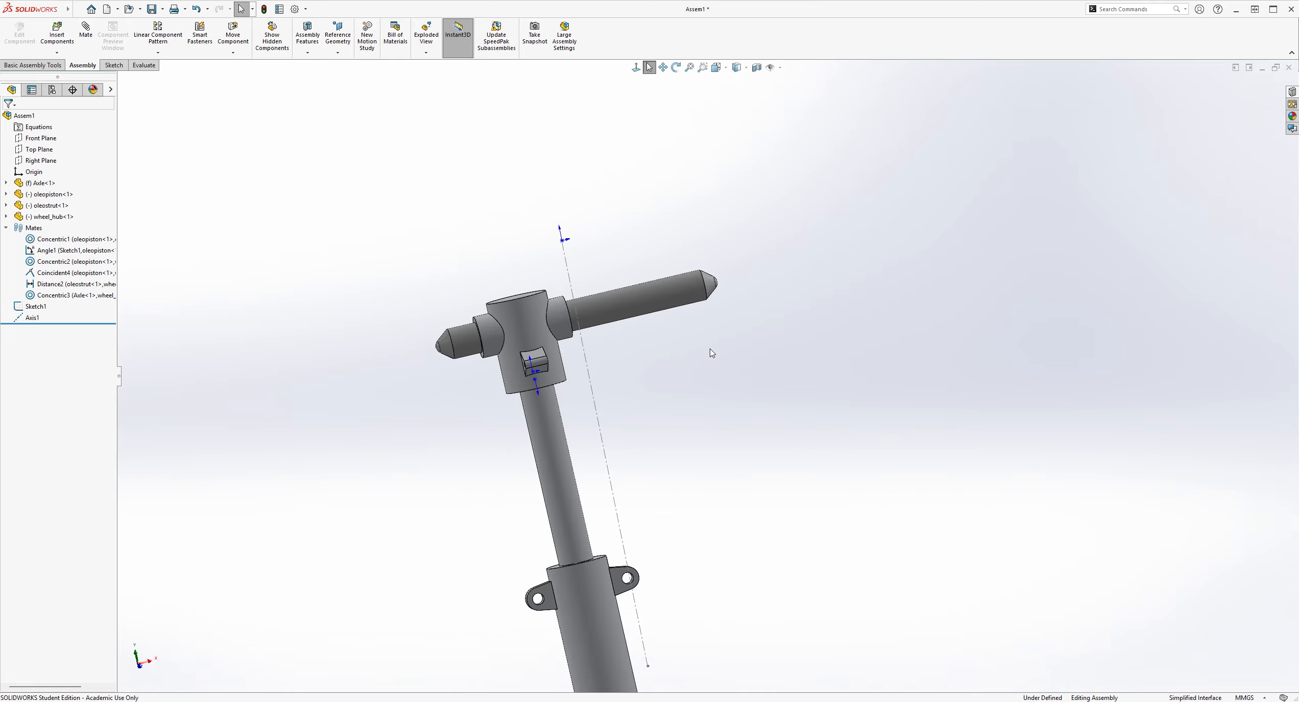
middle_drag(725, 356, 729, 462)
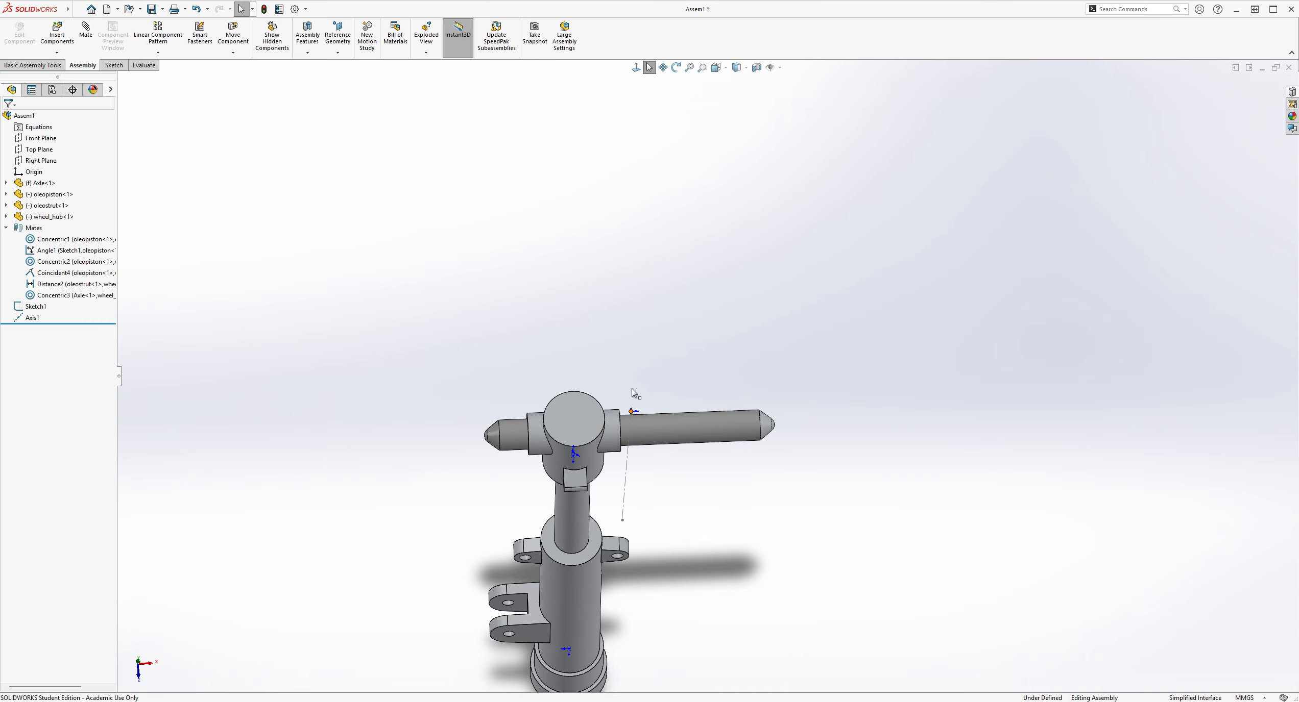
scroll(615, 310, down, 3)
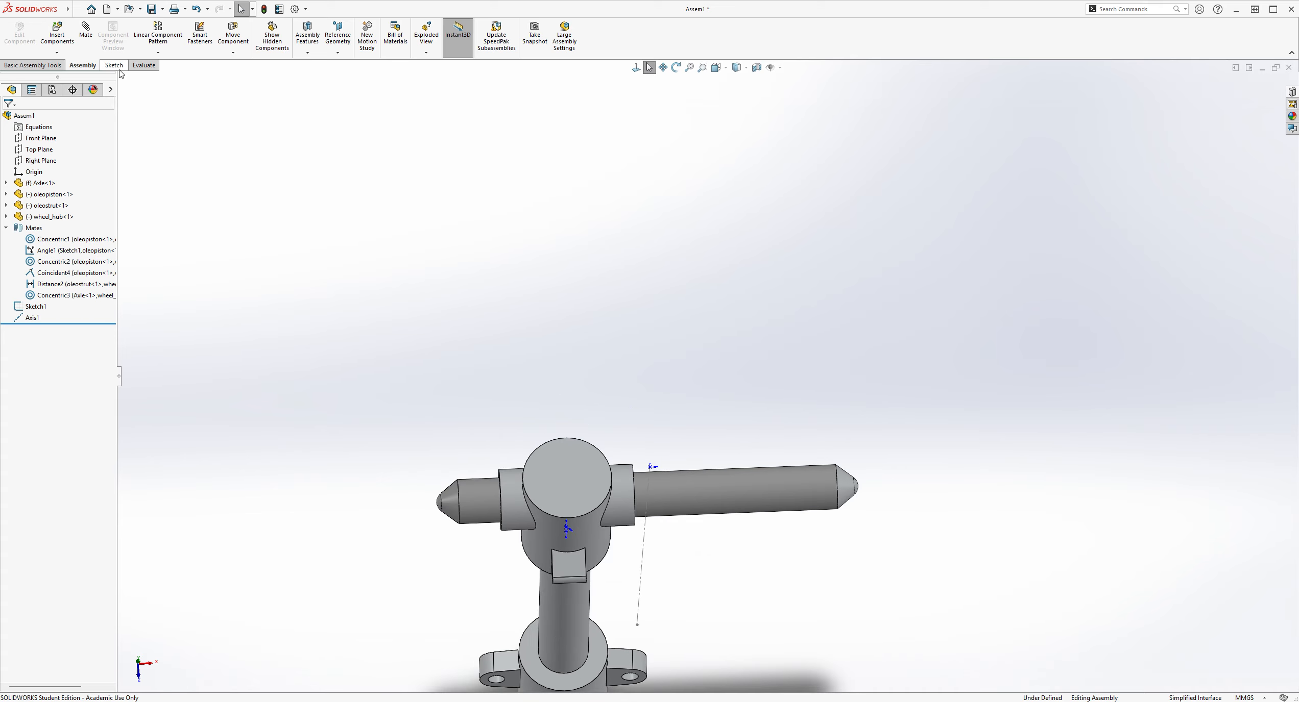
click(356, 106)
scroll(614, 494, down, 2)
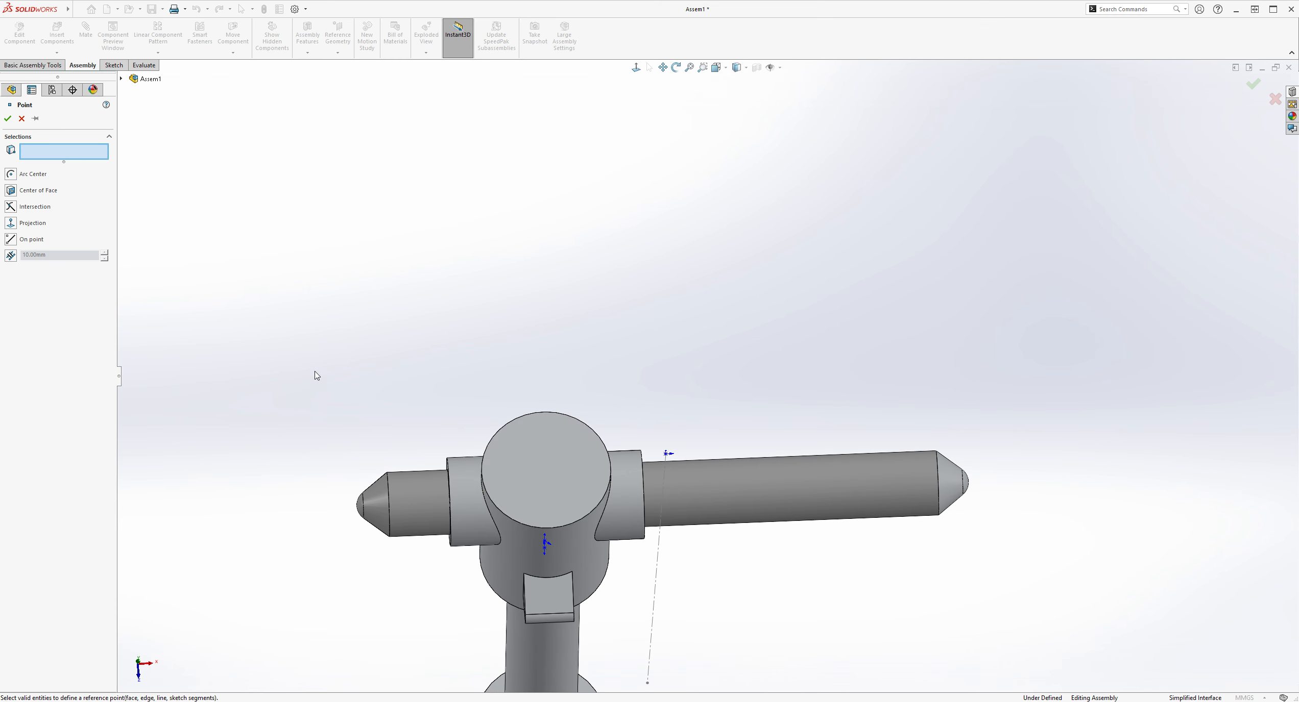
click(47, 195)
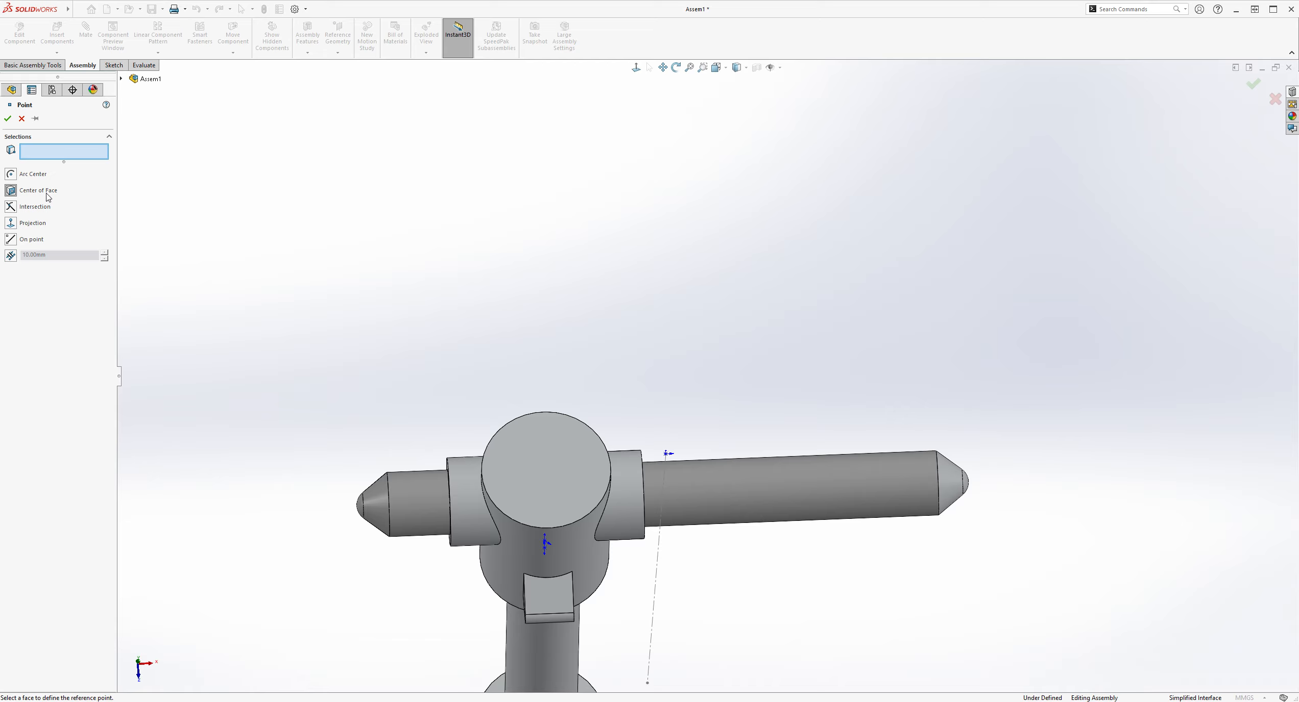
click(546, 467)
middle_drag(693, 457, 752, 482)
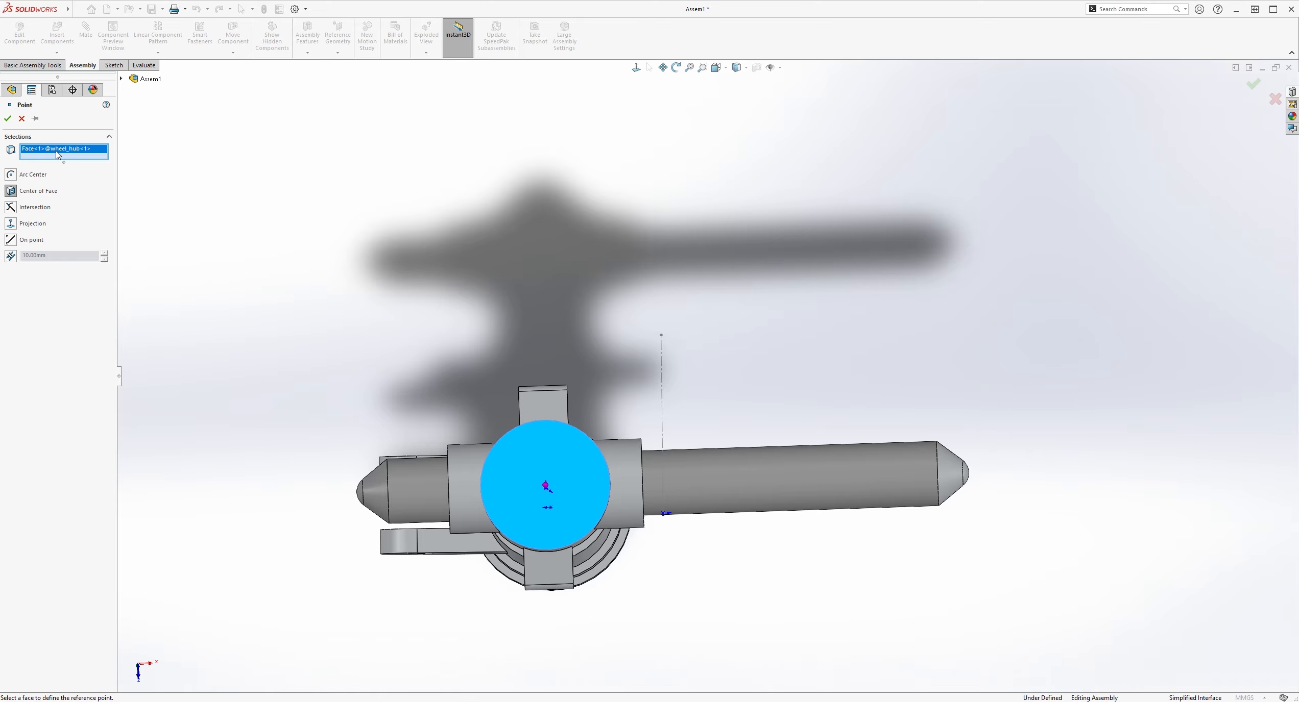
key(Delete)
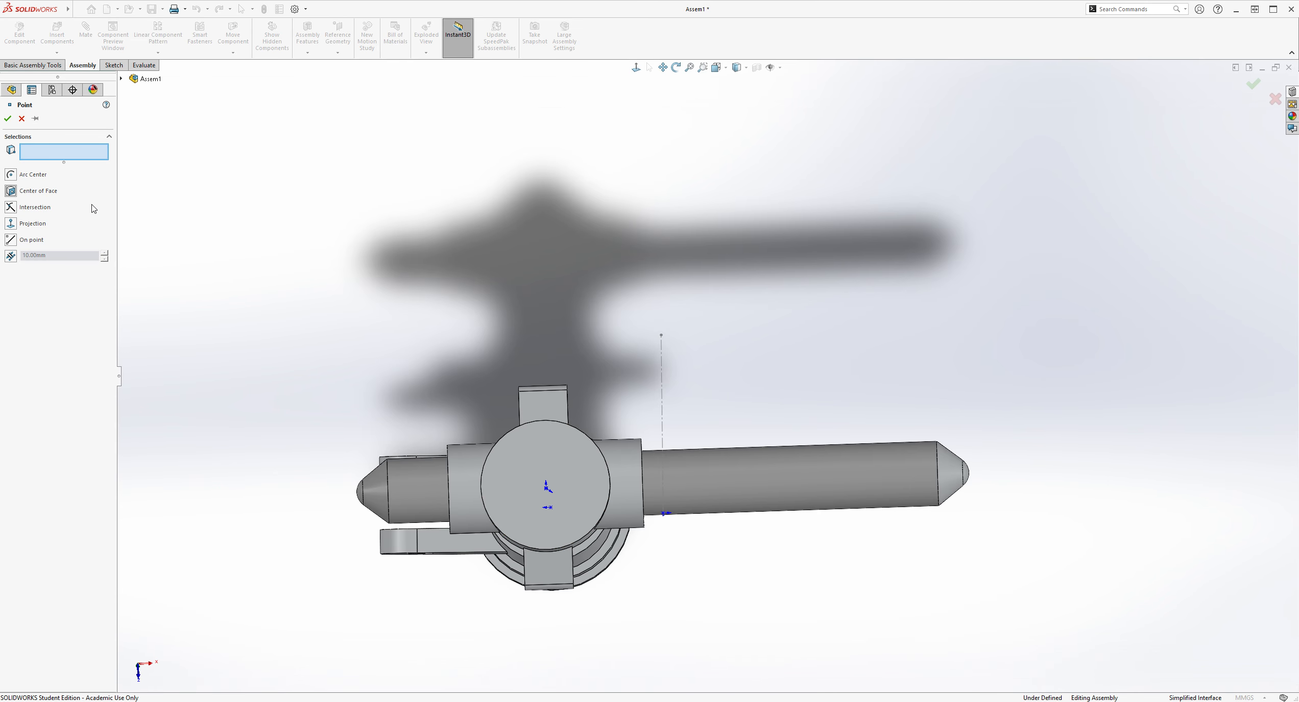
click(545, 491)
middle_drag(613, 485, 738, 434)
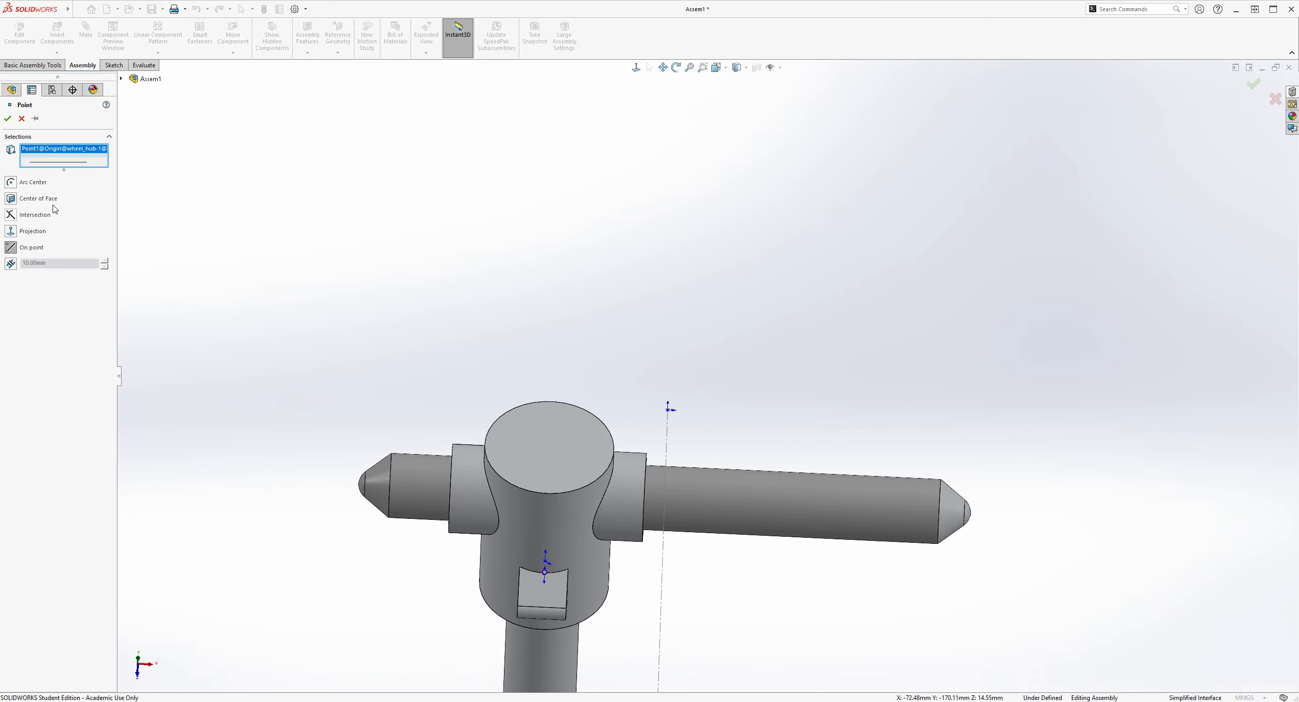
click(22, 118)
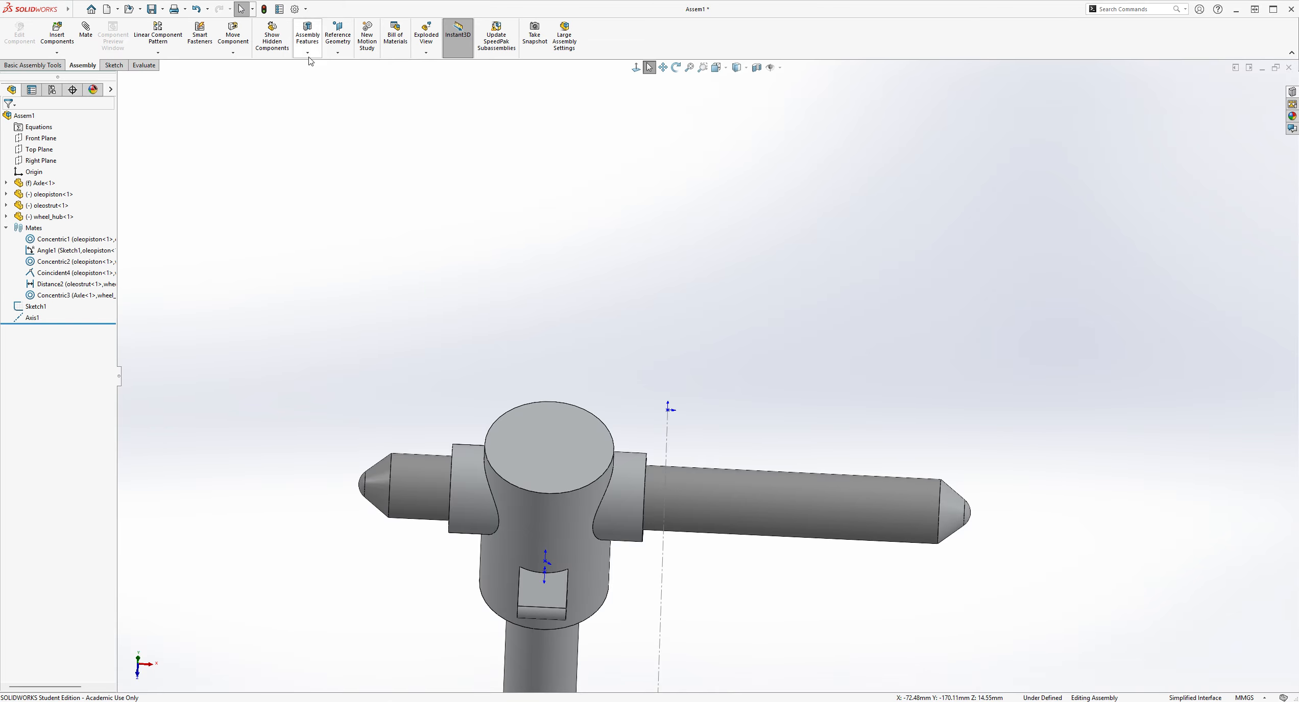
- Create a reference point at the centre of the wheel hub's circular top face
click(355, 109)
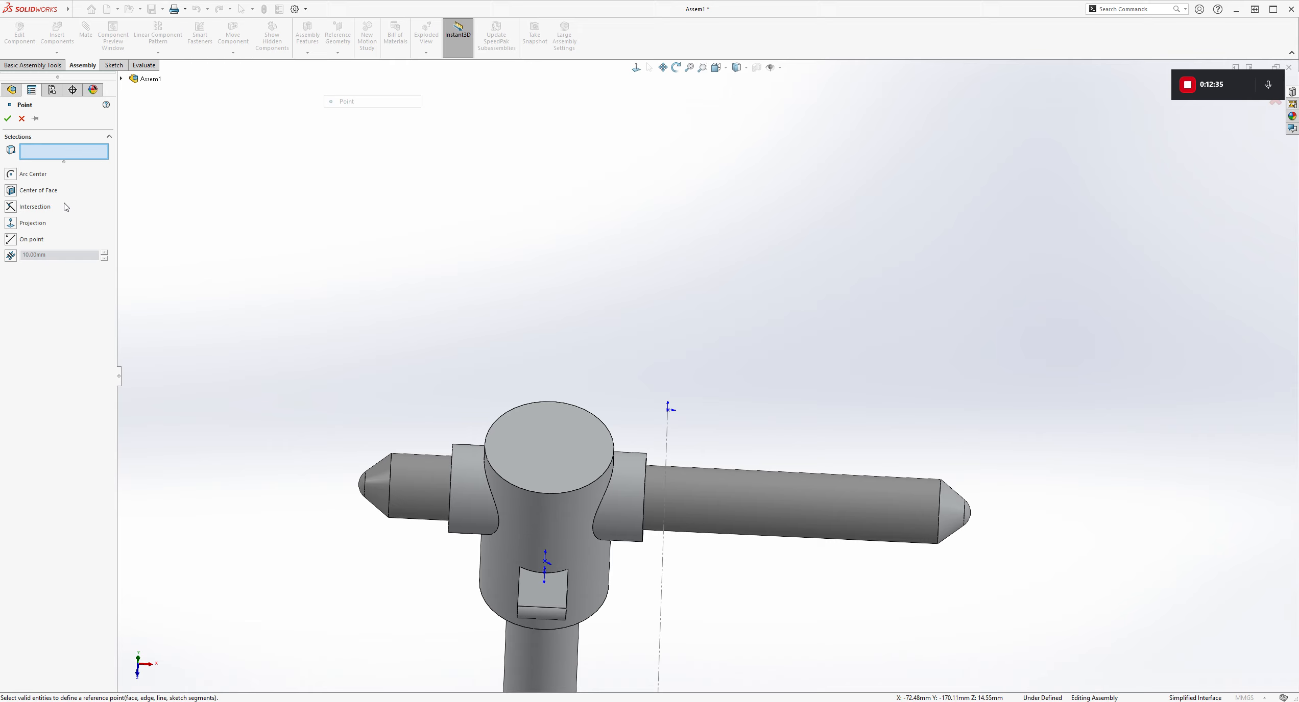
click(560, 440)
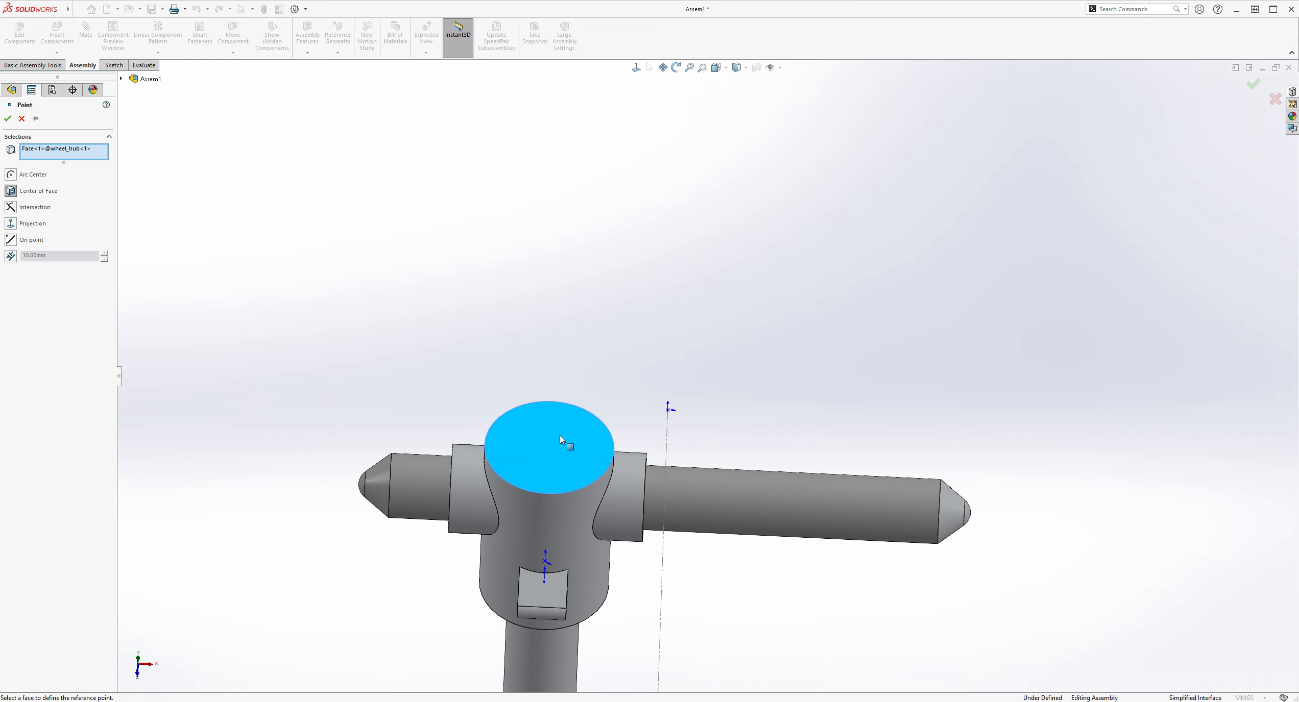
middle_drag(828, 659, 822, 582)
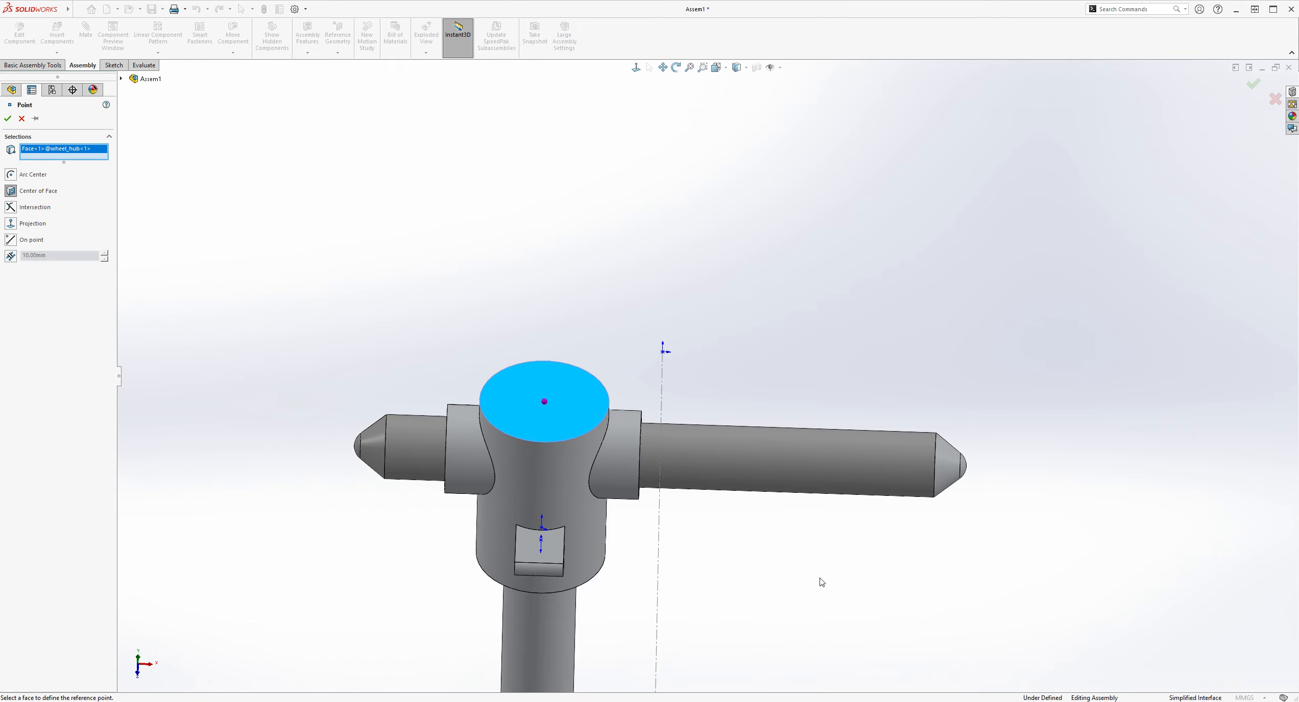
click(7, 119)
middle_drag(611, 391, 755, 389)
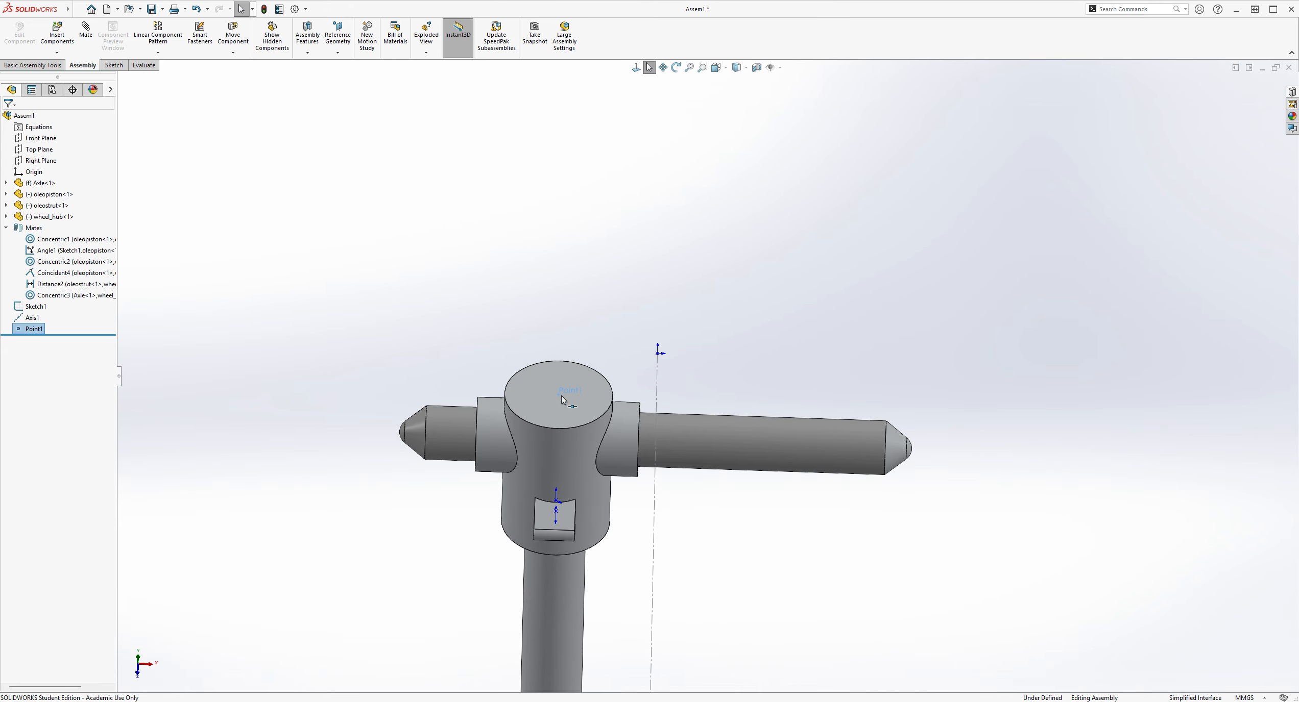
- Try to mate the wheel hub's circular top face with the vertical sketch centreline
click(674, 366)
click(33, 328)
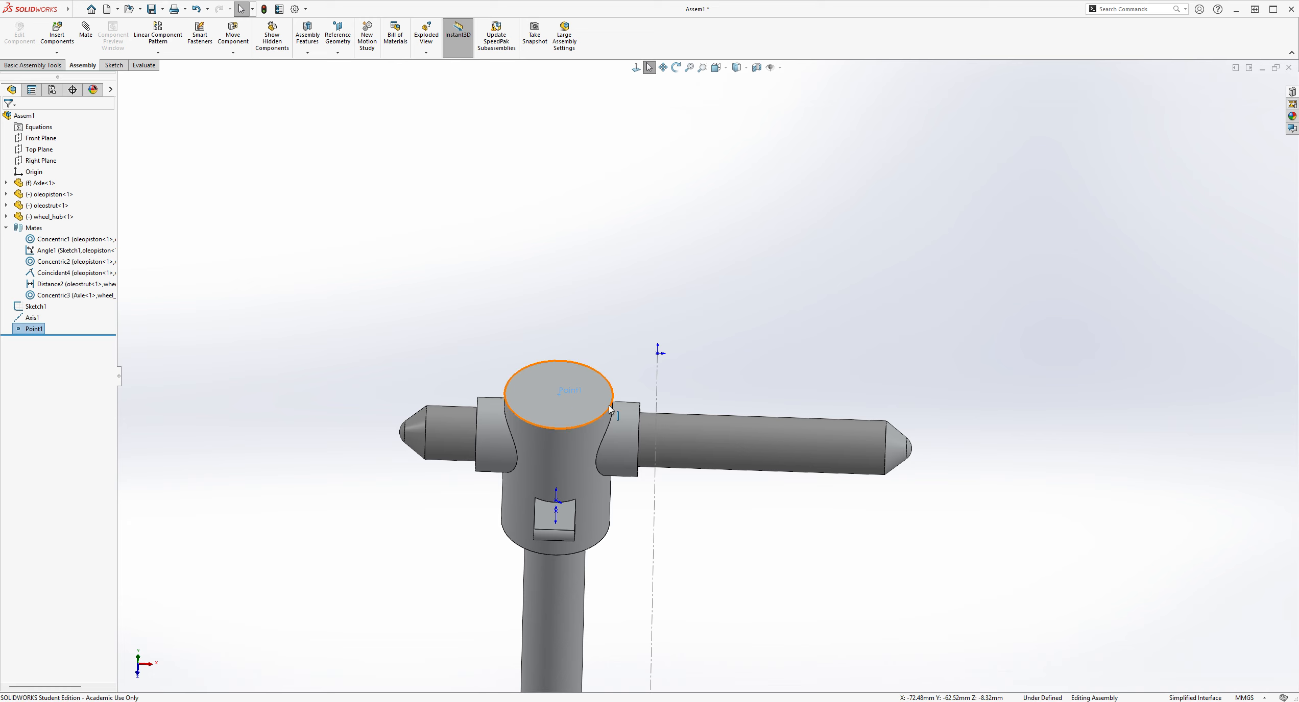
ctrl+click(658, 407)
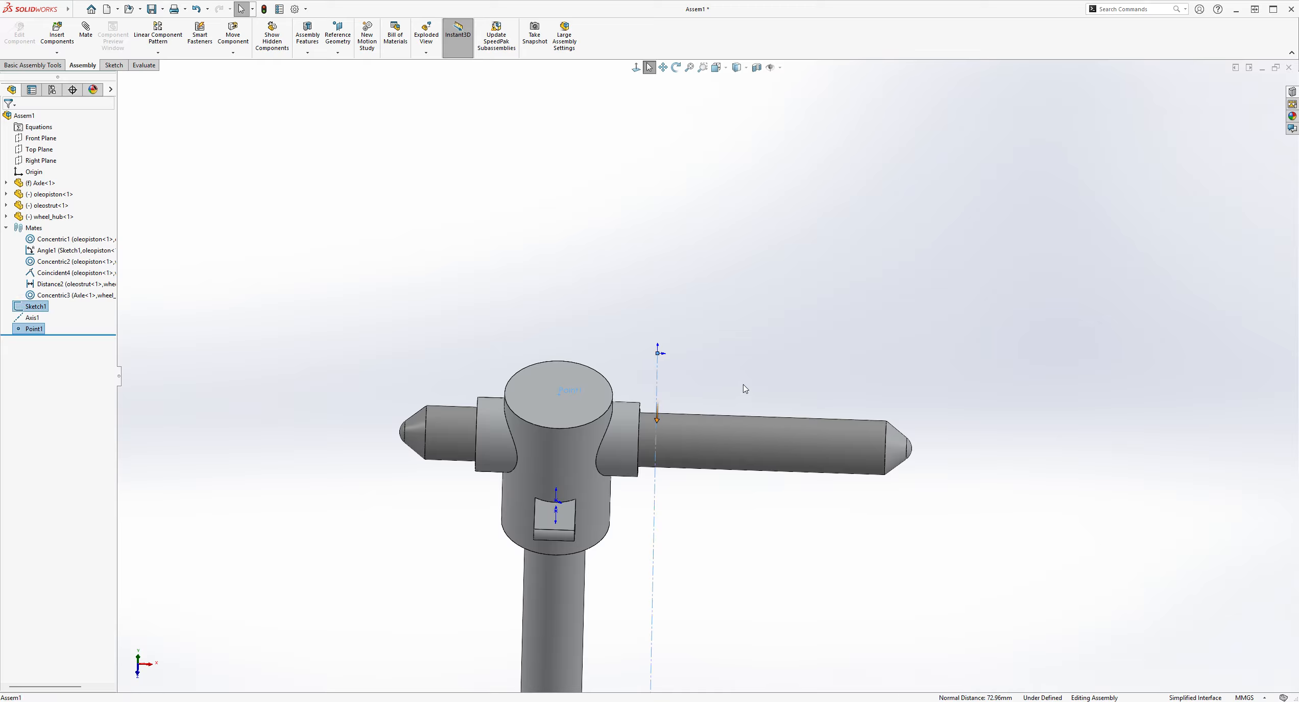
click(771, 365)
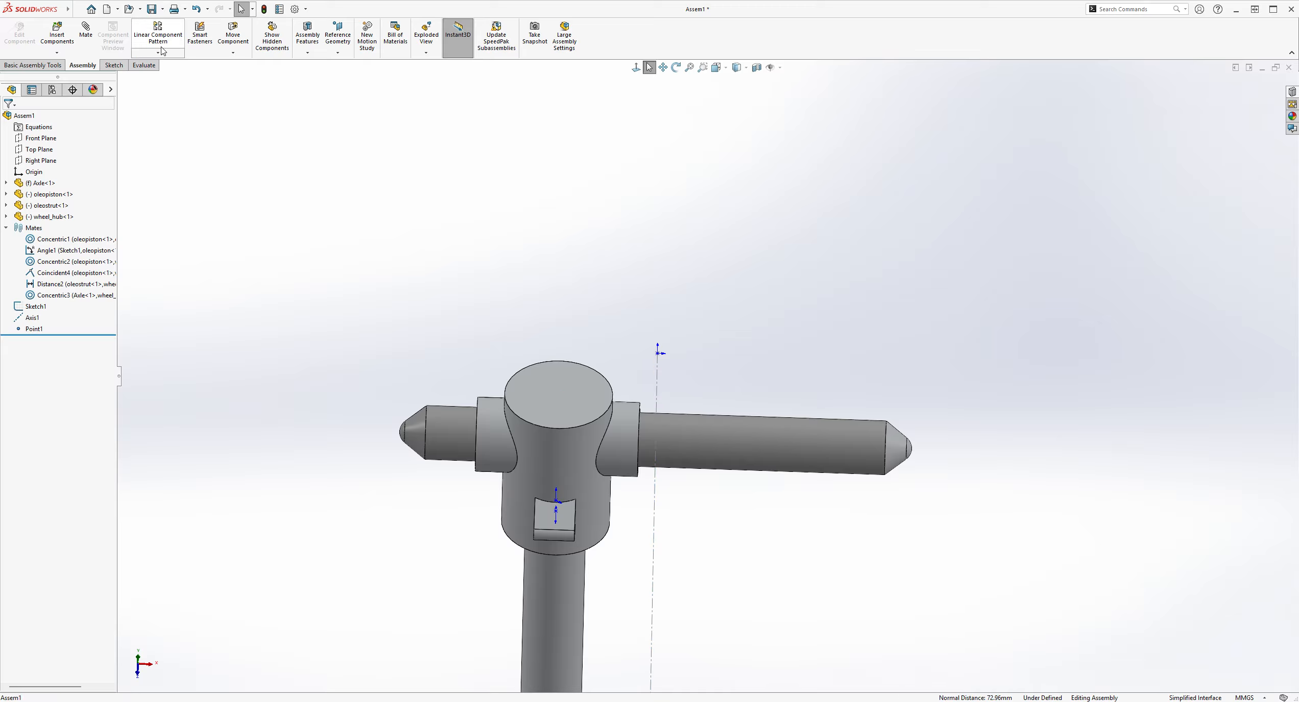
click(85, 31)
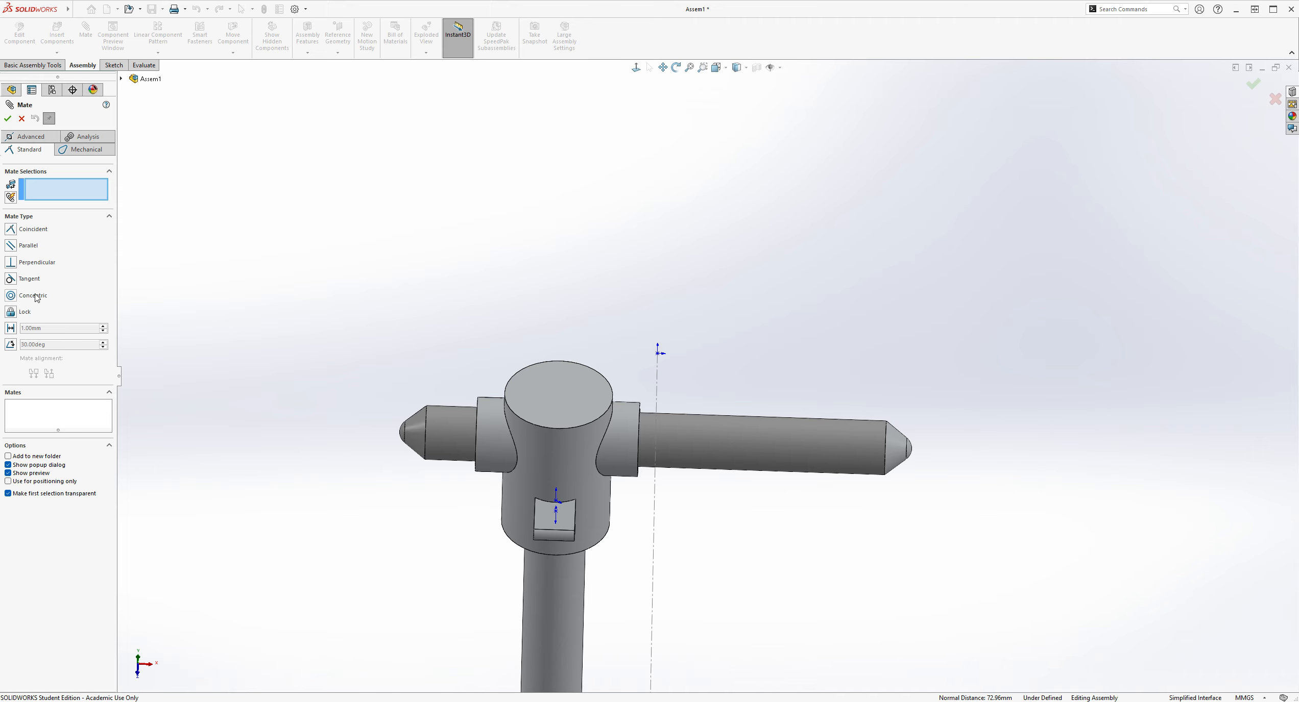
click(567, 389)
click(657, 391)
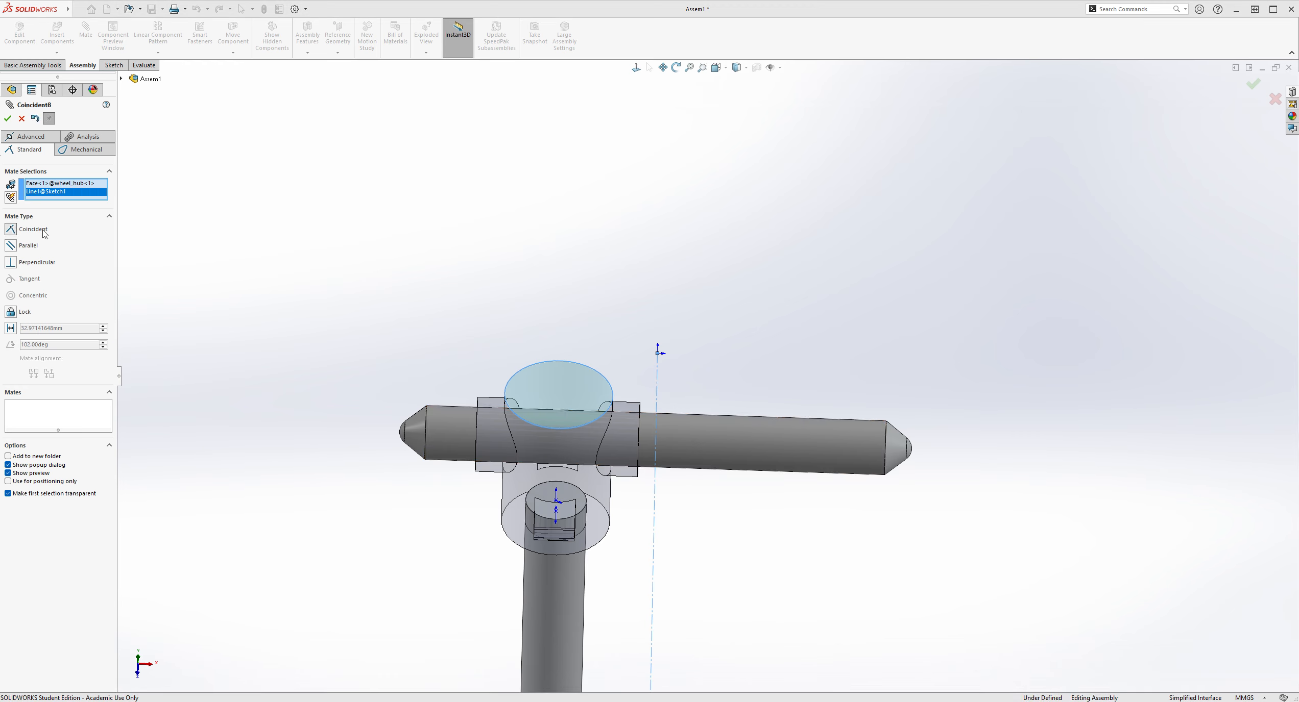
click(22, 119)
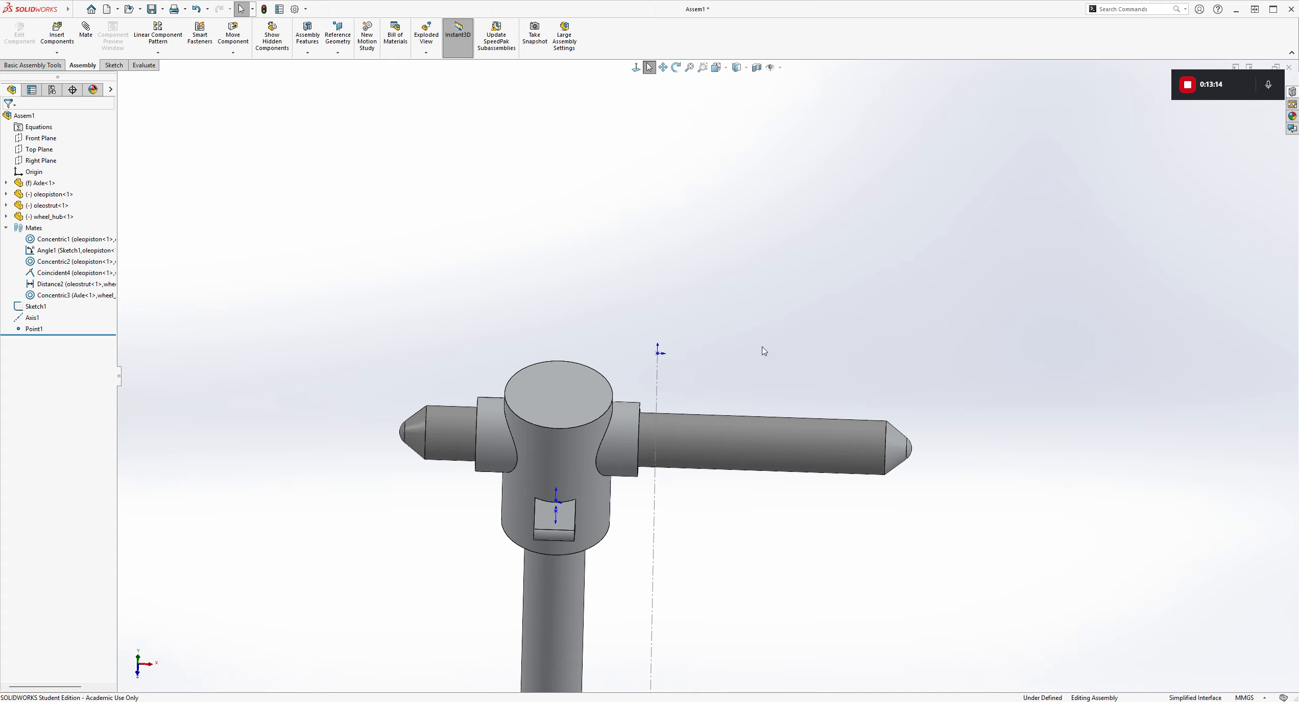
click(34, 329)
middle_drag(938, 491, 589, 350)
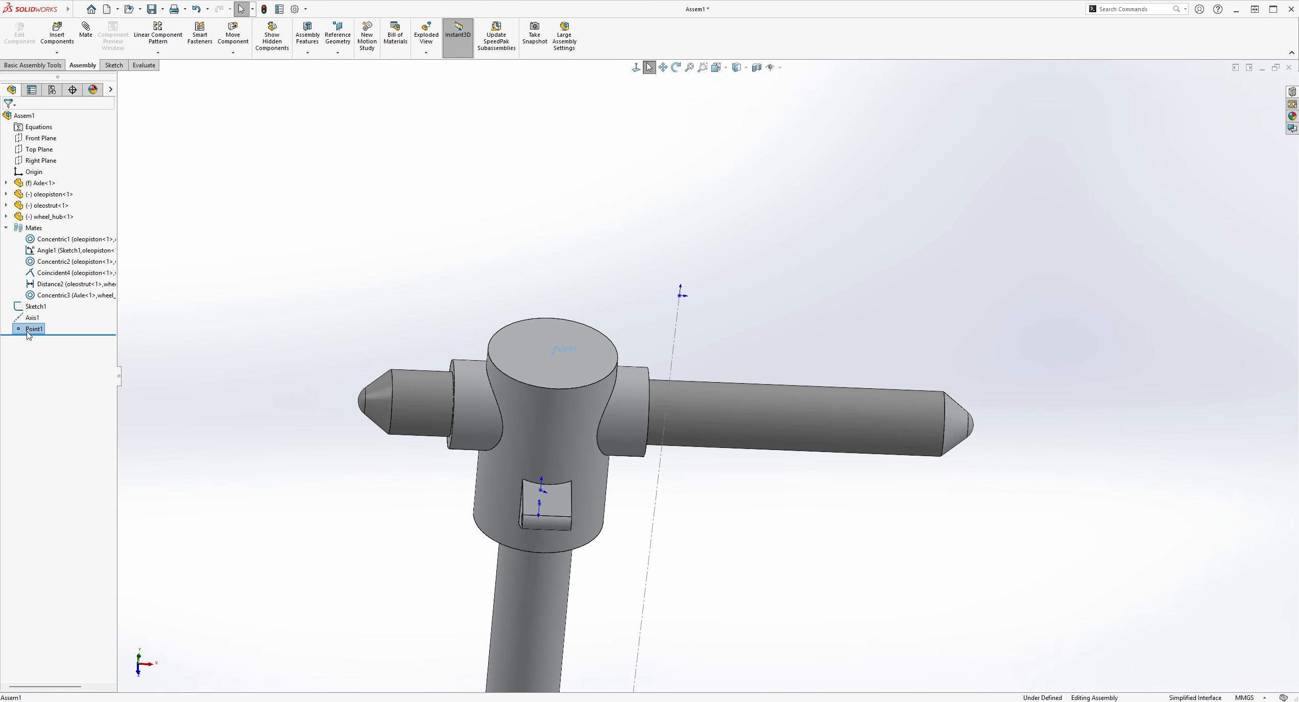
click(86, 30)
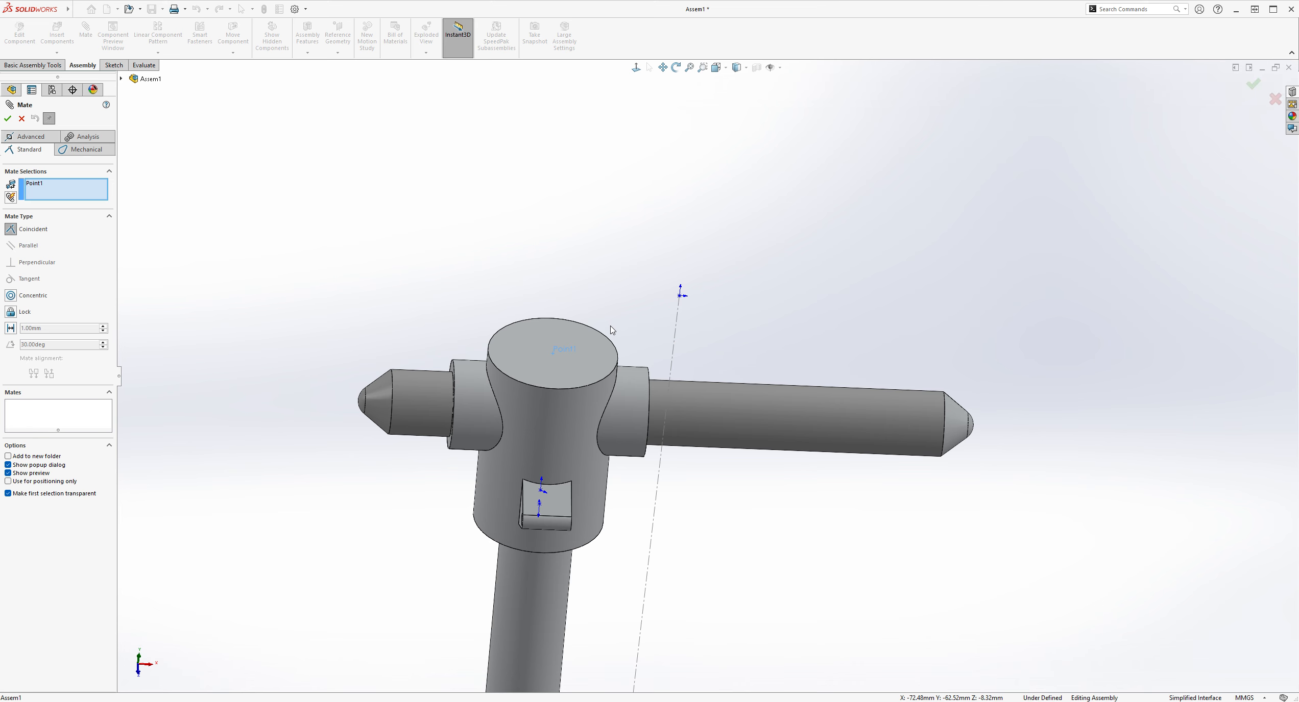
click(22, 119)
scroll(470, 246, up, 1)
scroll(470, 249, up, 1)
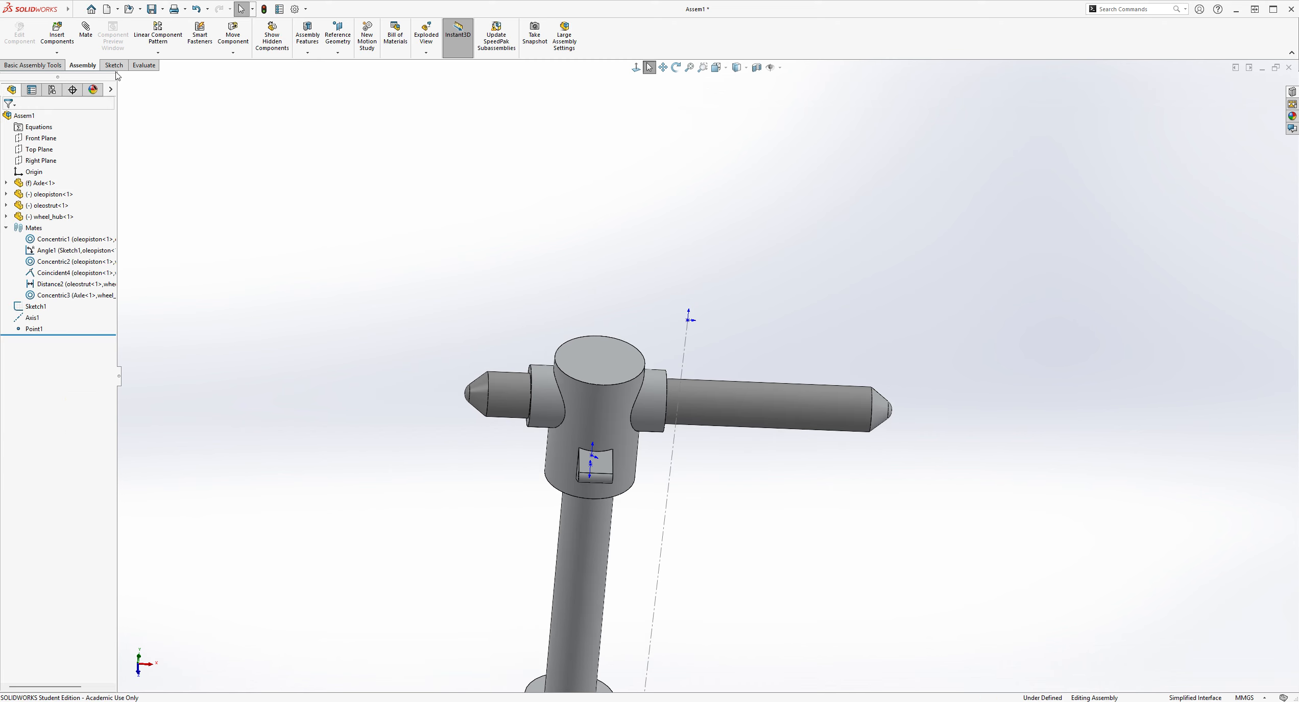
click(85, 31)
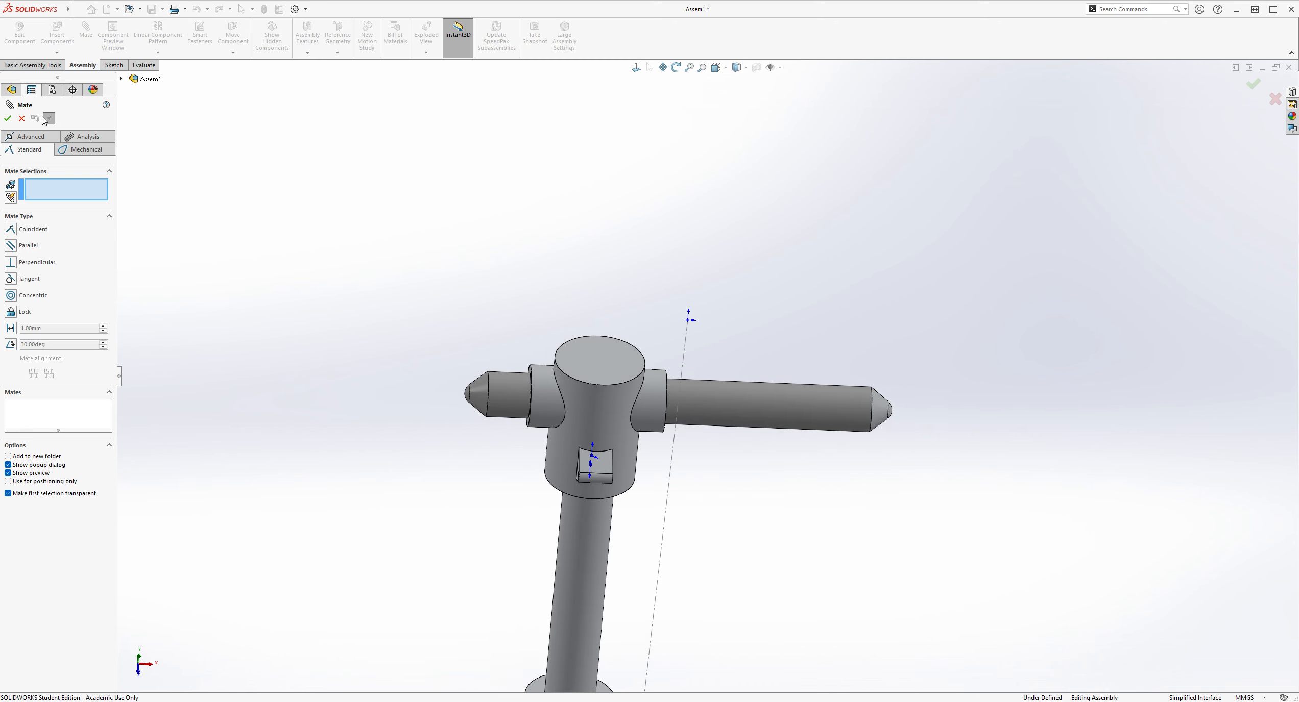
click(31, 136)
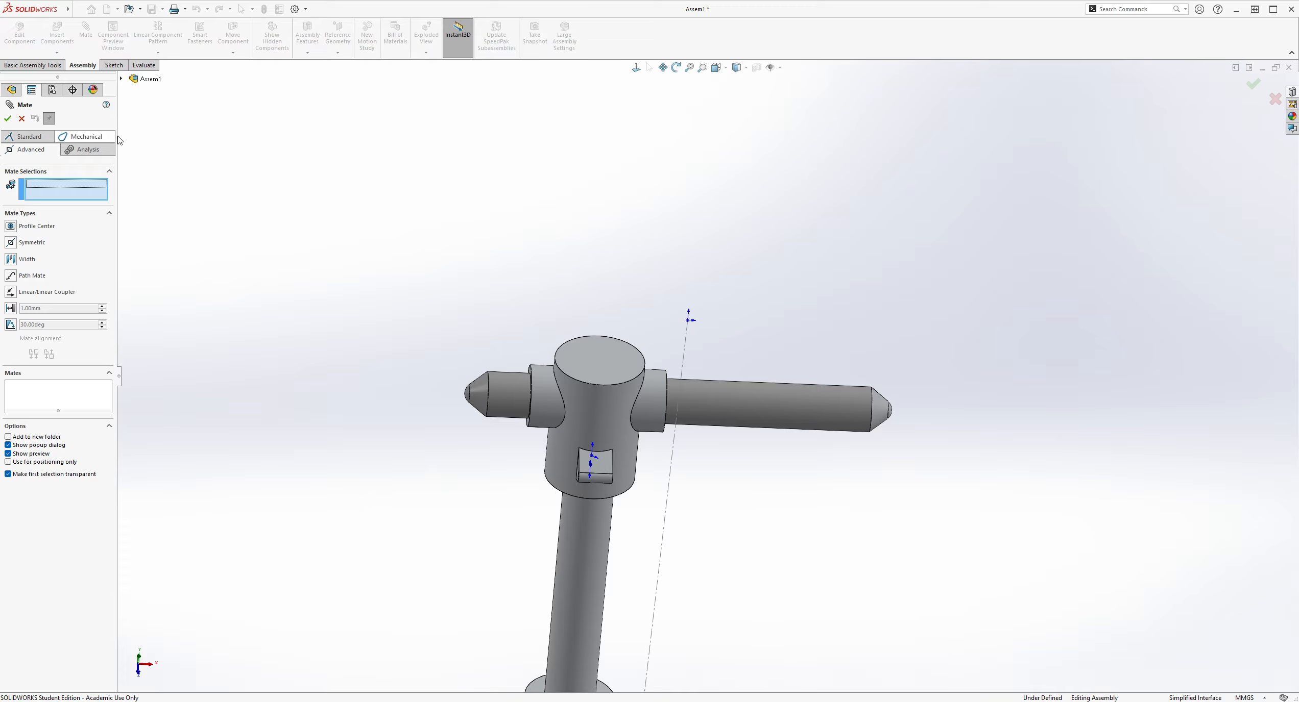
click(21, 117)
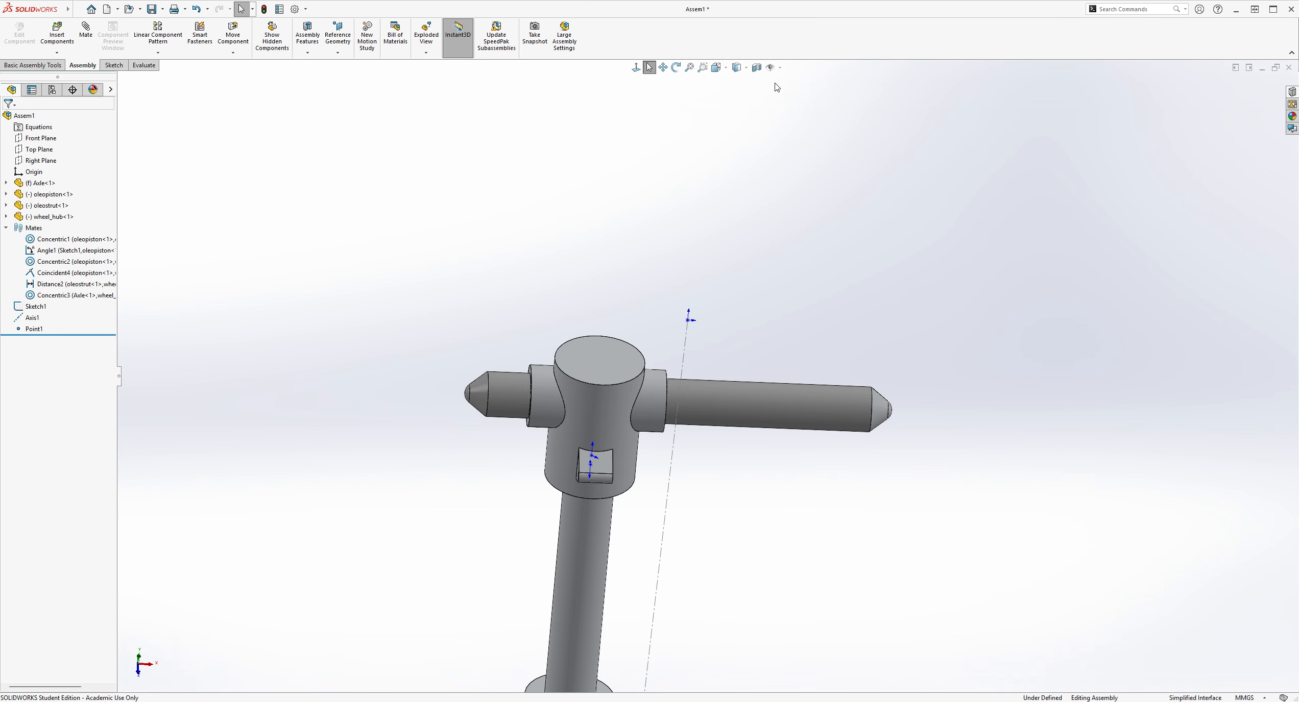
middle_drag(1011, 266, 1036, 276)
click(350, 53)
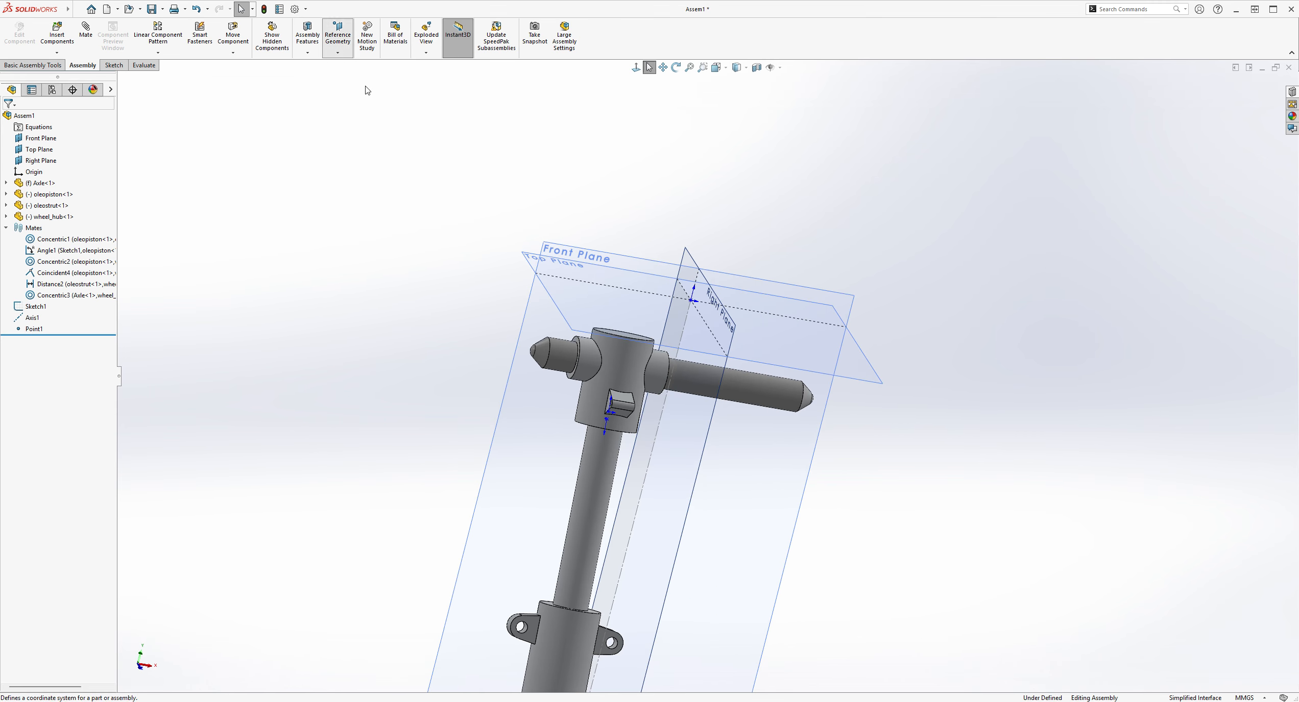
click(360, 72)
middle_drag(839, 299, 972, 482)
middle_drag(751, 355, 934, 345)
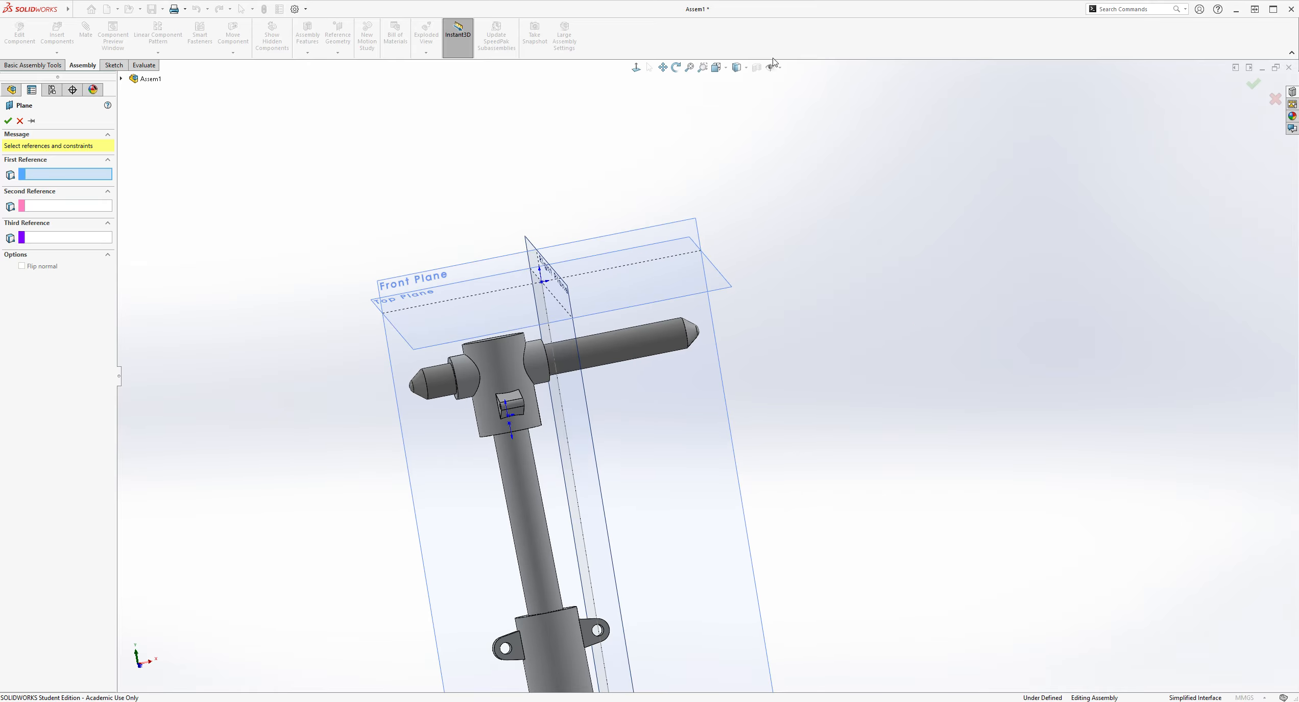
click(20, 121)
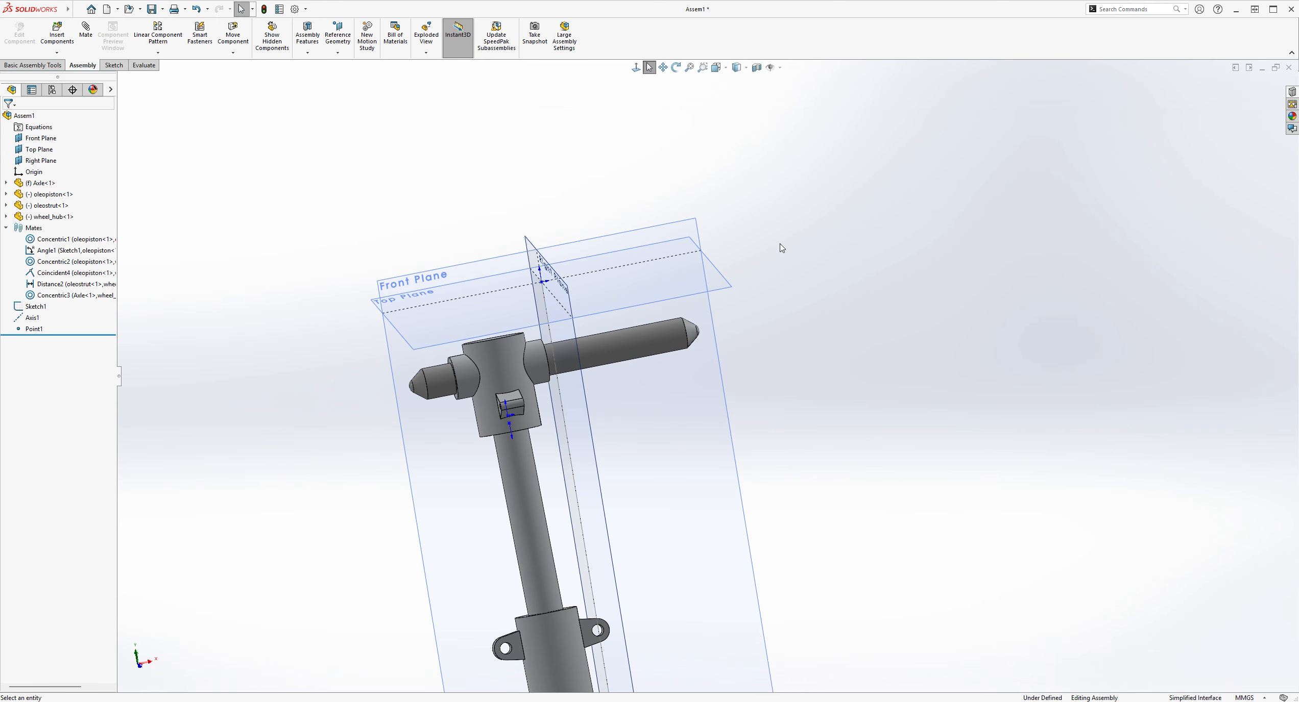
- Set up a Symmetric mate with the assembly's Right Plane as the symmetry plane
scroll(780, 248, down, 2)
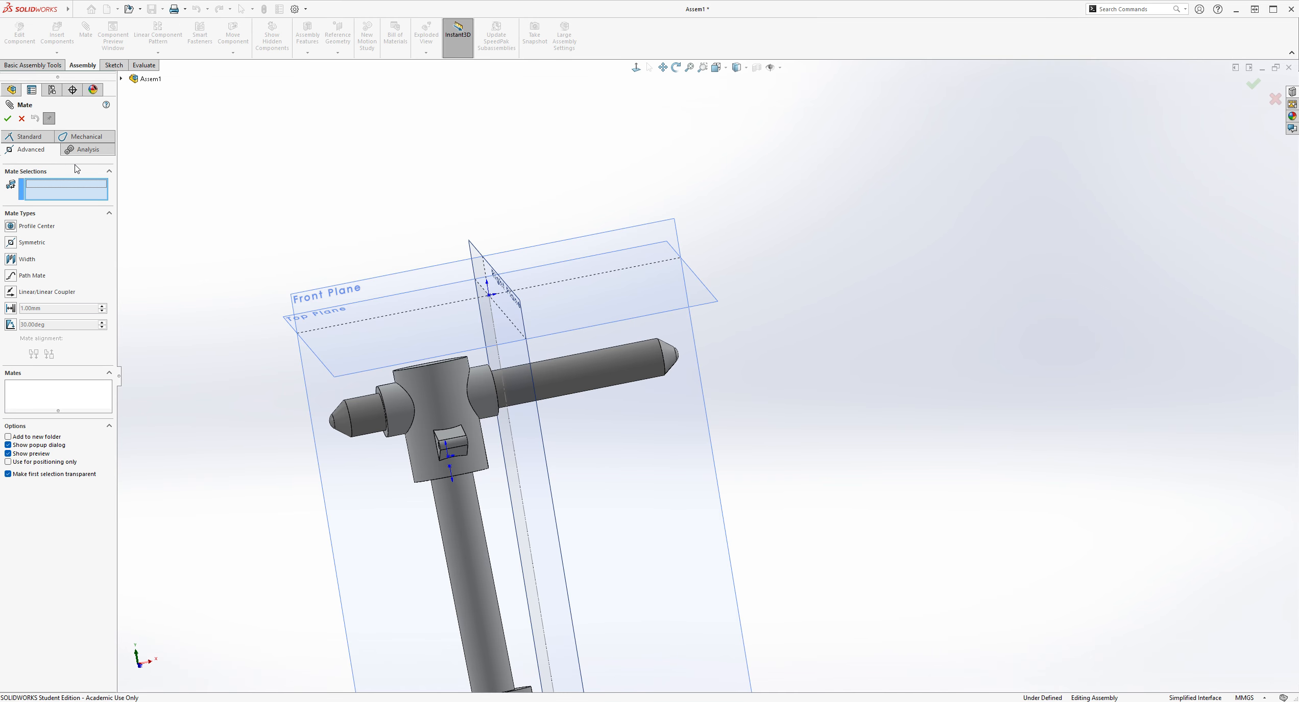
click(11, 240)
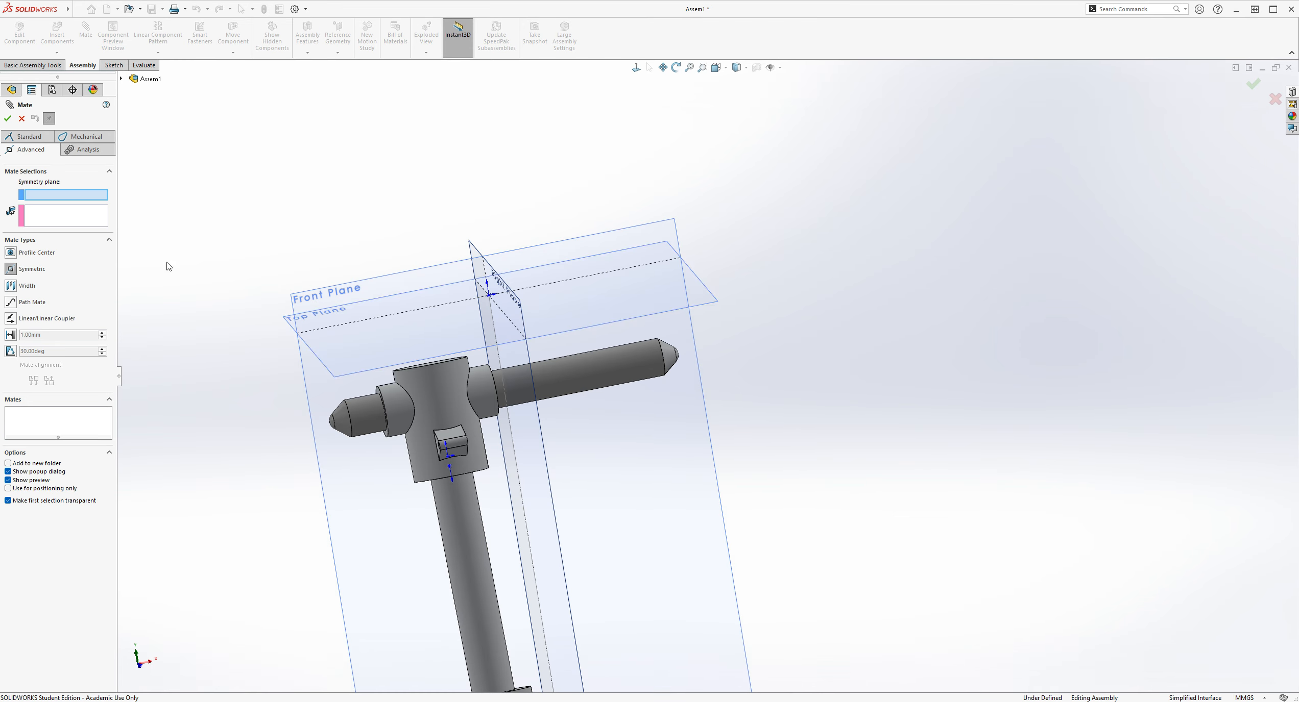
middle_drag(802, 328, 913, 349)
click(449, 254)
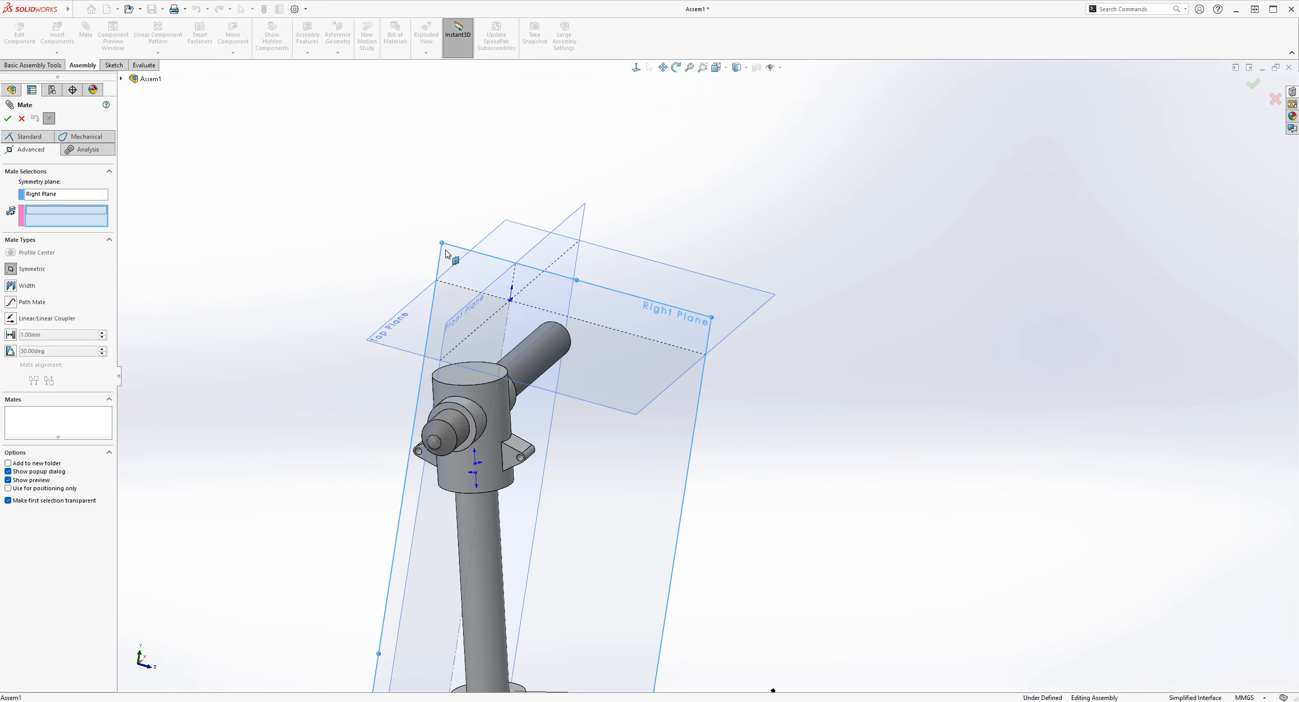
middle_drag(703, 466, 725, 499)
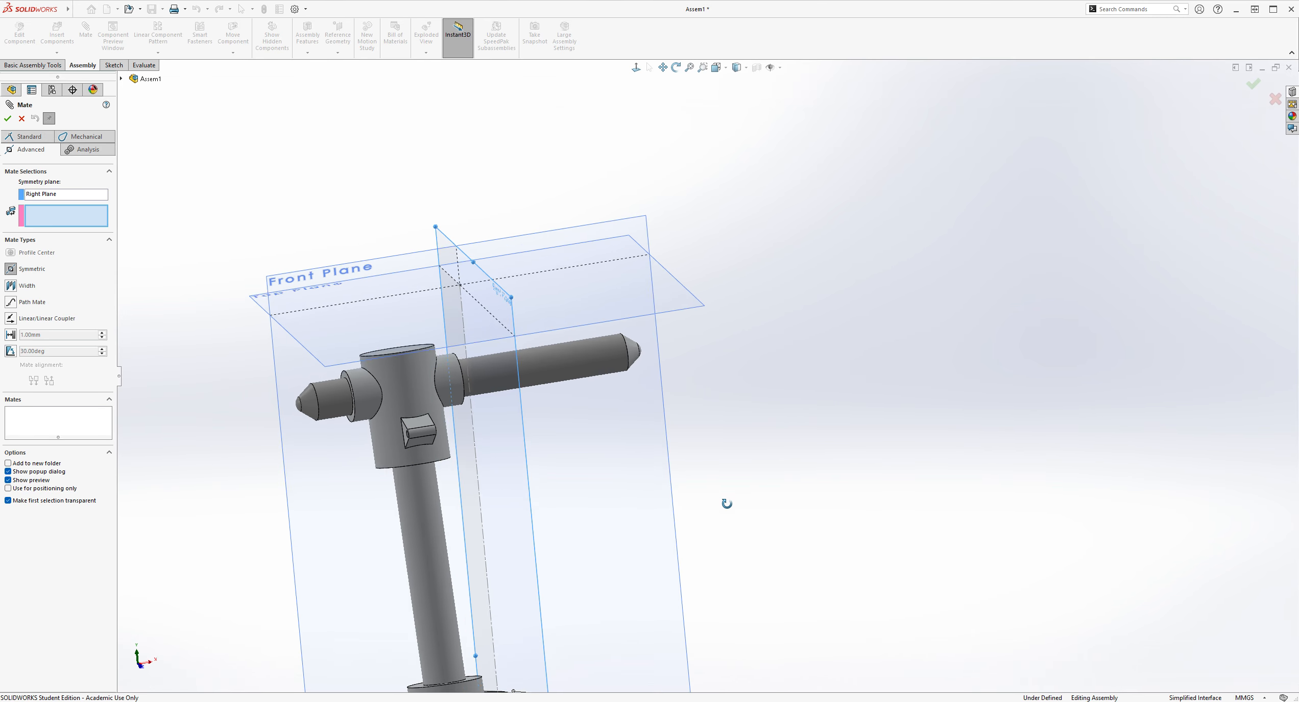
- Make the two opposite end faces of the wheel hub's axle sleeve symmetric about the plane and finish mating
scroll(381, 435, down, 5)
middle_drag(380, 434, 447, 442)
scroll(582, 447, down, 2)
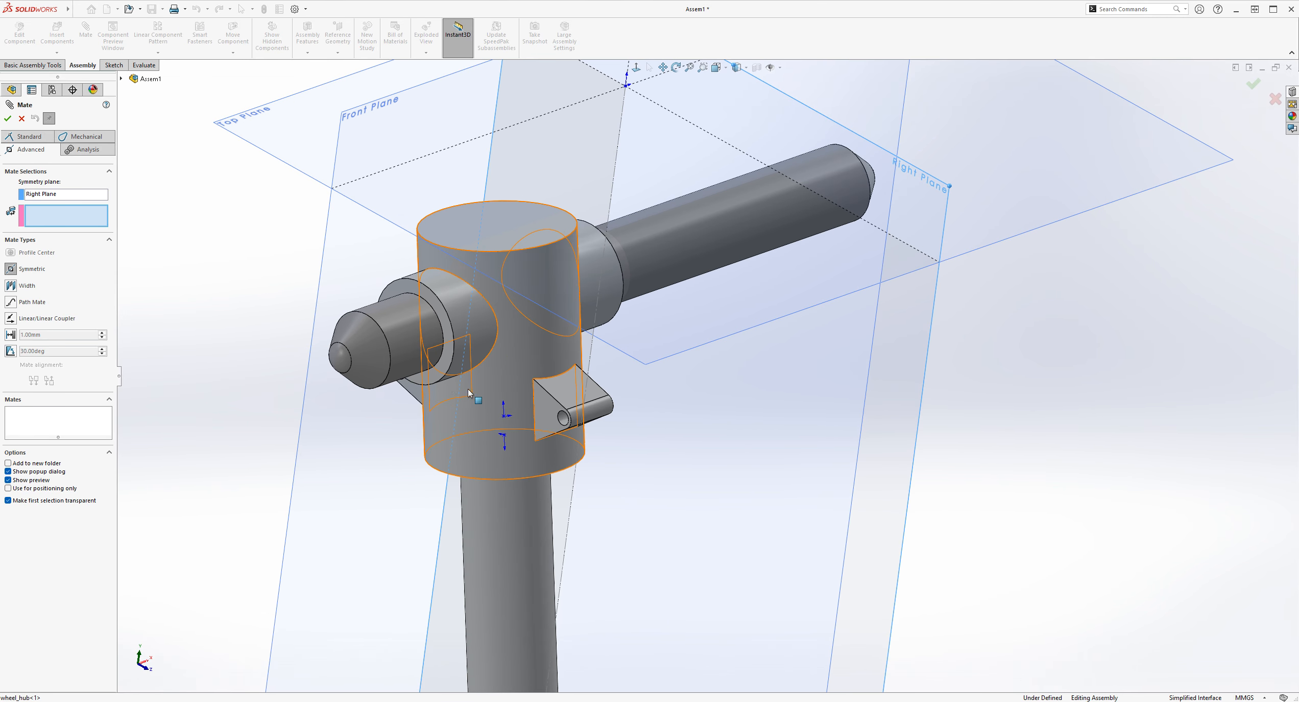
click(437, 376)
middle_drag(740, 434, 687, 490)
scroll(510, 392, down, 1)
middle_drag(509, 392, 454, 350)
click(369, 314)
scroll(783, 487, up, 5)
middle_drag(809, 486, 884, 480)
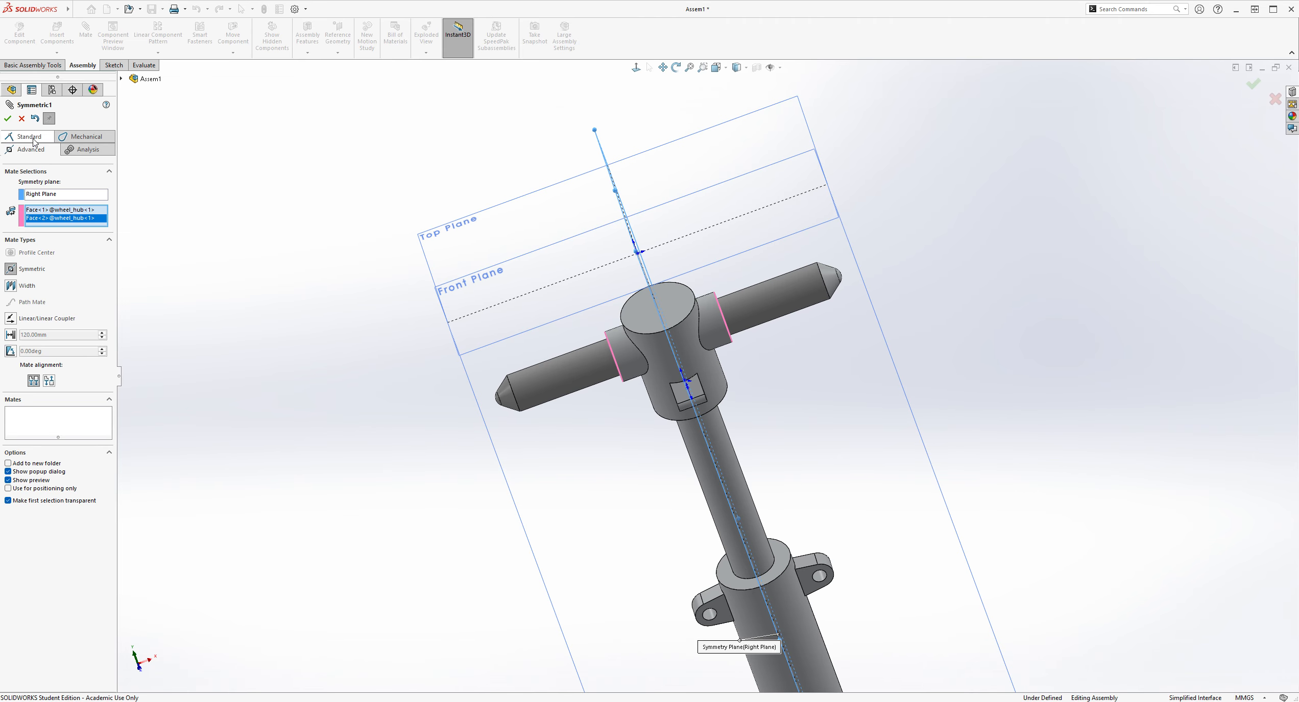
click(8, 119)
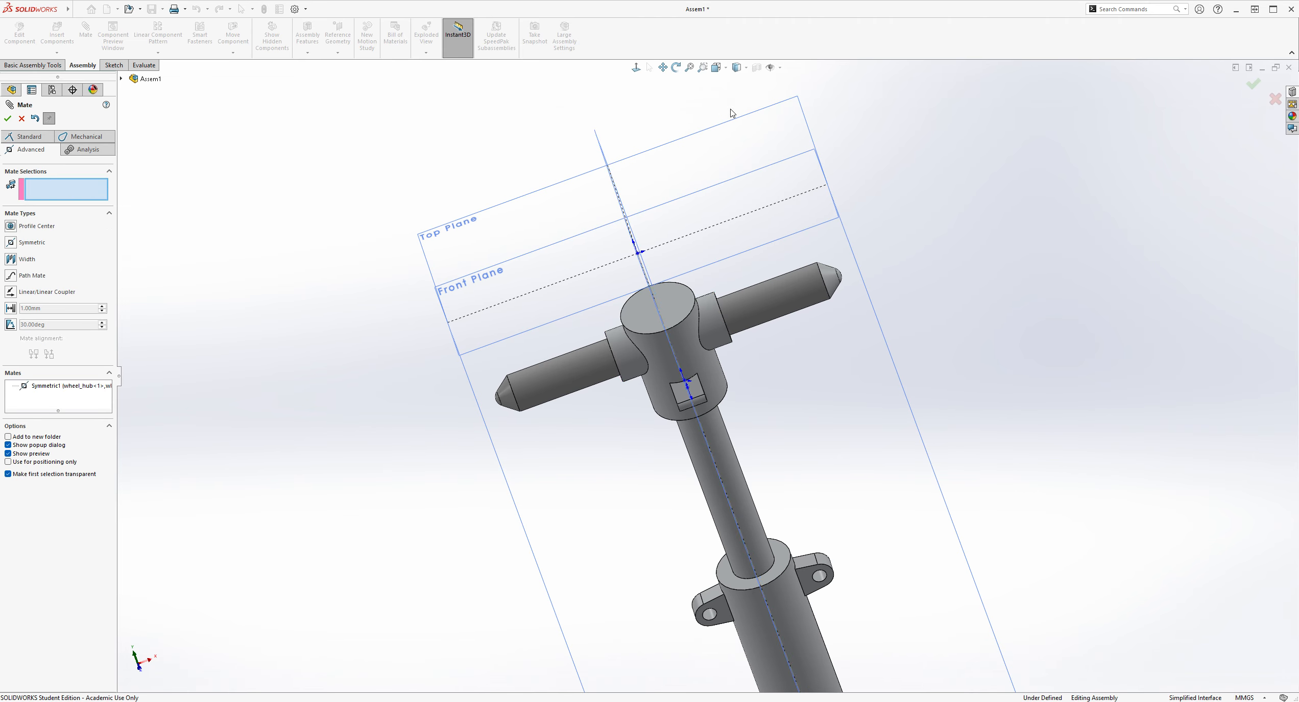
click(22, 119)
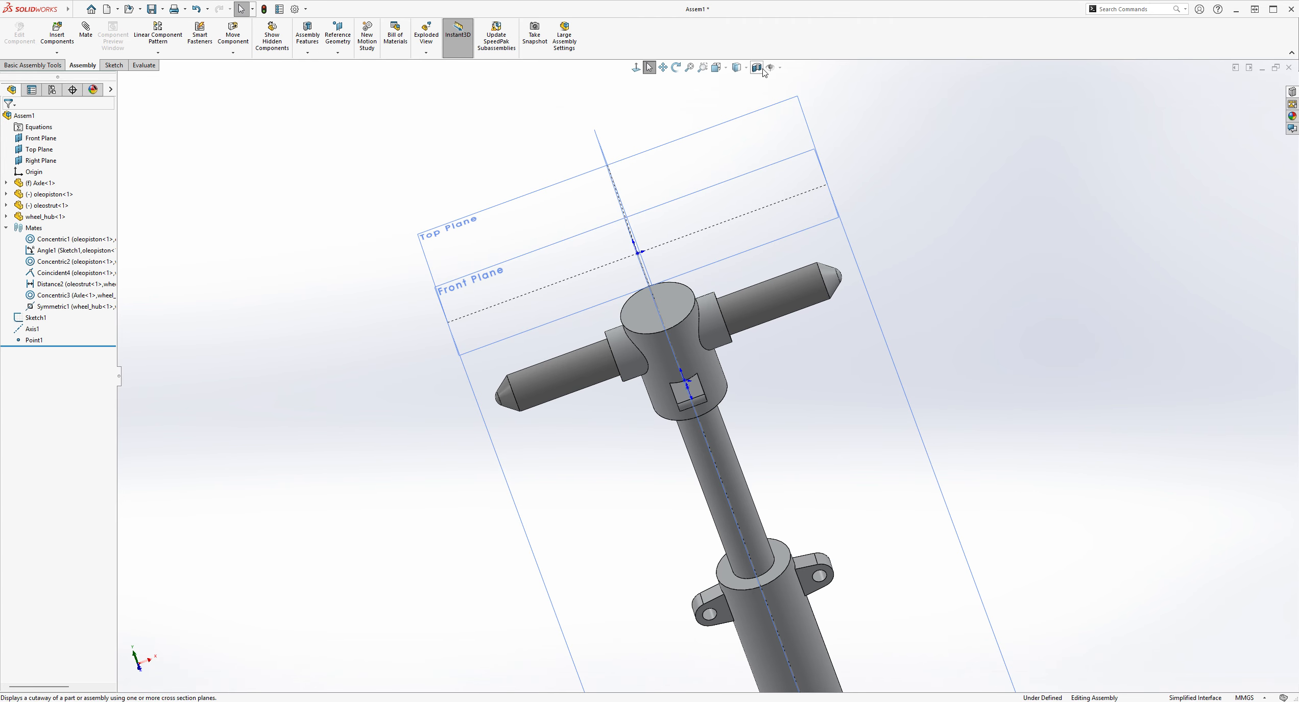
- Examine from several angles how the centred strut lies relative to the sketch centreline
middle_drag(971, 172, 448, 363)
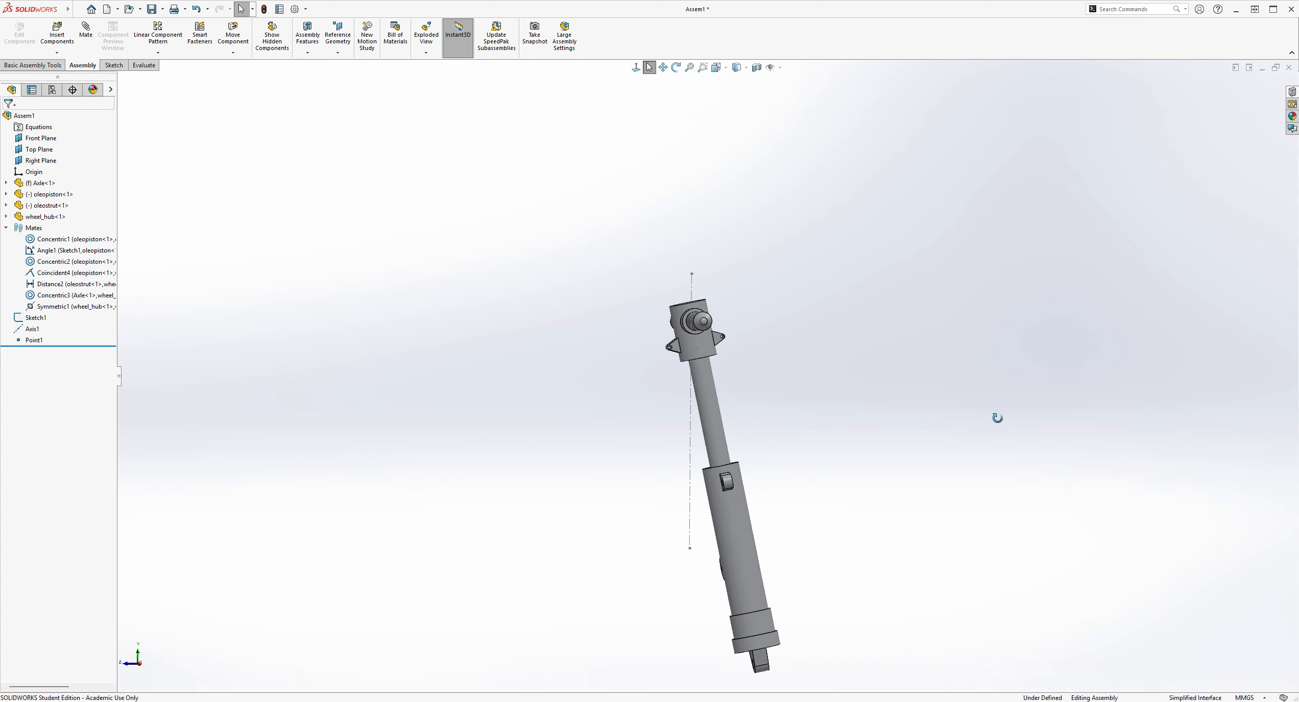
middle_drag(801, 434, 808, 567)
scroll(807, 563, up, 1)
scroll(790, 559, down, 2)
mouse_move(687, 434)
mouse_down()
mouse_move(467, 413)
mouse_move(689, 429)
mouse_move(437, 432)
mouse_move(665, 427)
mouse_up()
key(Escape)
click(665, 428)
scroll(777, 368, up, 3)
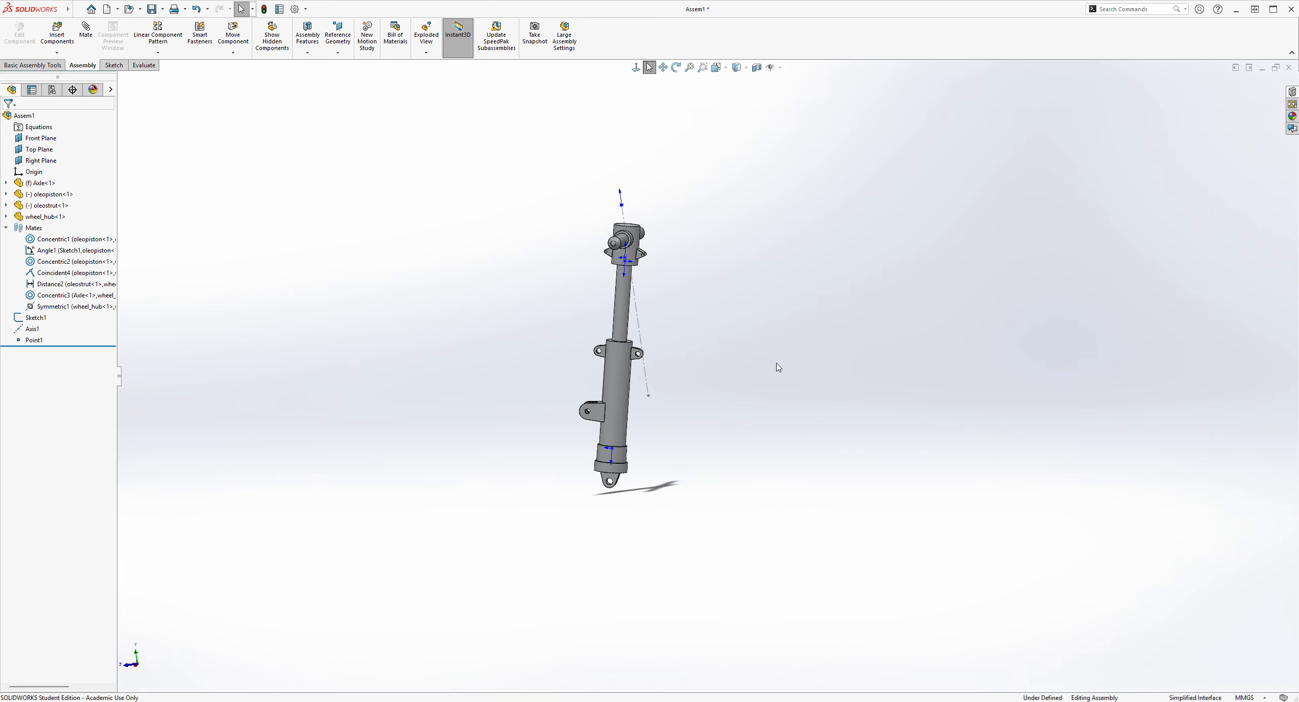
- Test how freely the oleostrut can still move within its mates, viewing the strut along the axle
middle_drag(766, 366, 735, 306)
drag(597, 401, 727, 413)
drag(604, 321, 760, 353)
middle_drag(760, 353, 755, 383)
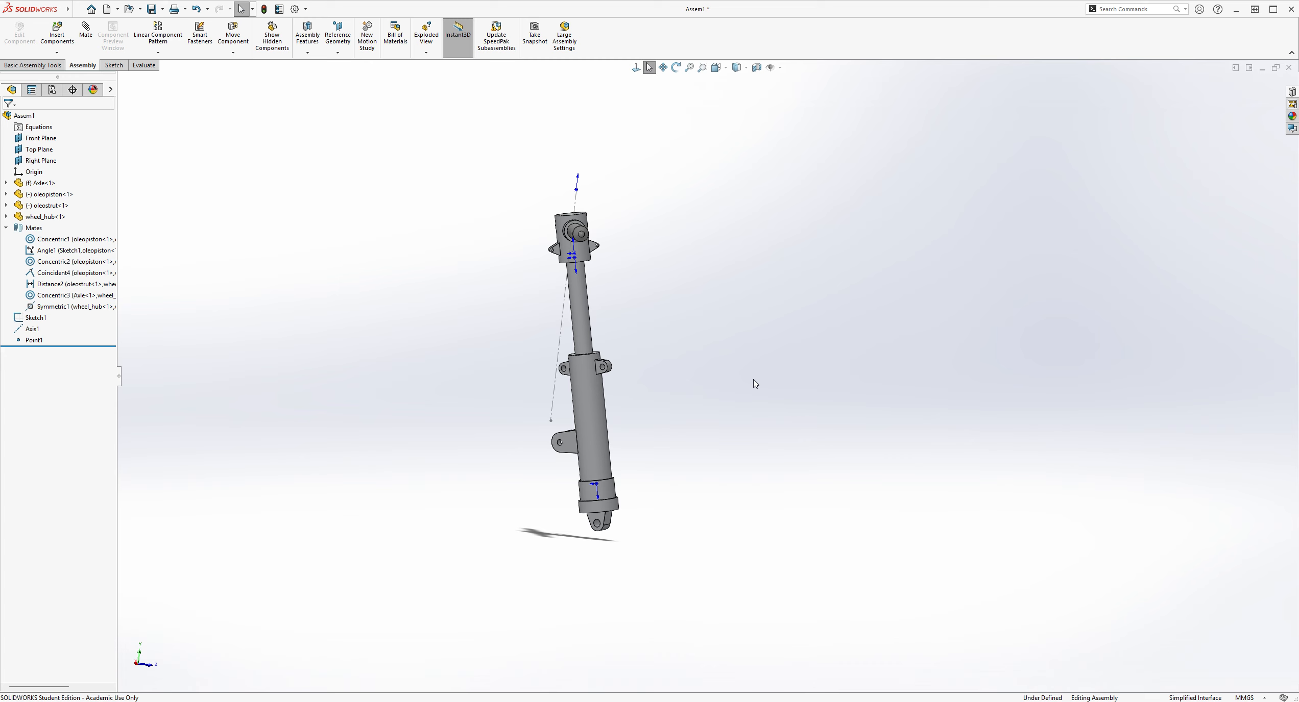
mouse_move(632, 352)
middle_down()
mouse_move(618, 343)
mouse_move(633, 336)
middle_up()
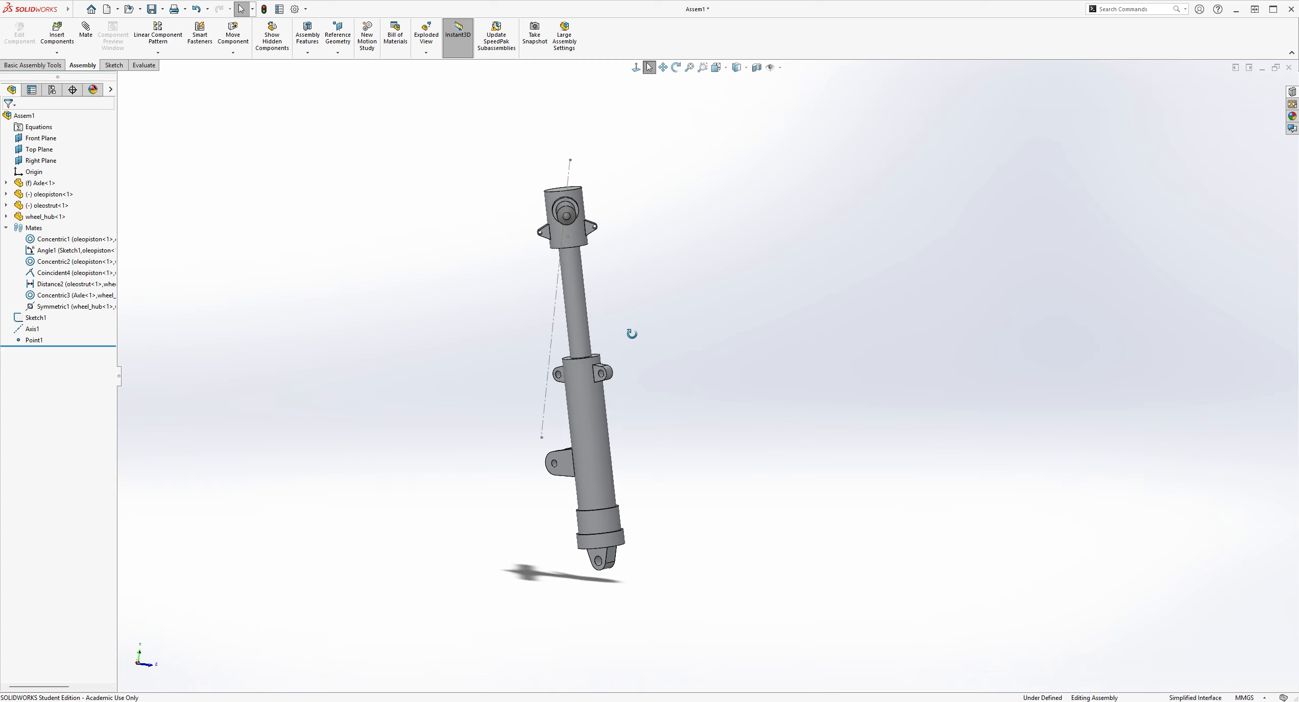
click(636, 67)
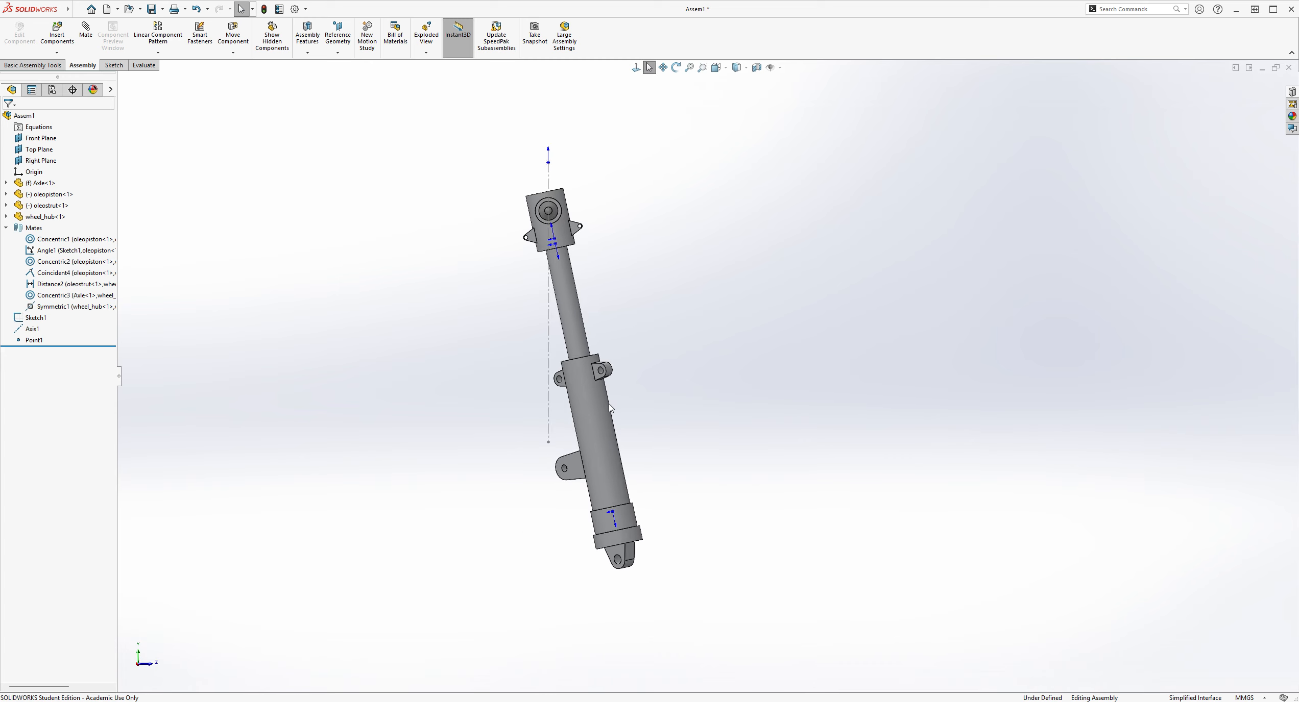
drag(604, 432, 726, 443)
mouse_move(632, 459)
mouse_down()
mouse_move(564, 463)
mouse_move(691, 460)
mouse_move(605, 465)
mouse_move(641, 458)
mouse_up()
- Set up a Parallel mate between the side face of the wheel hub's small lug and the face of the oleostrut's large lug
middle_drag(715, 399, 708, 349)
scroll(537, 194, down, 4)
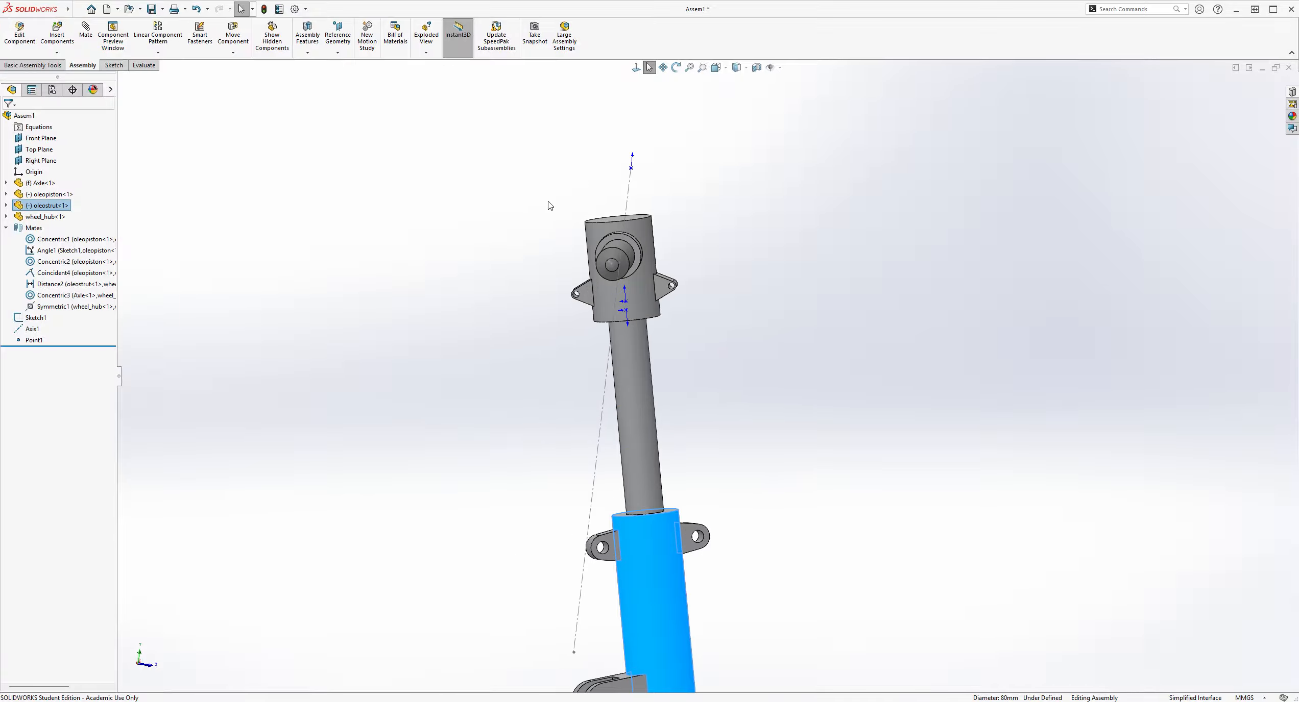
scroll(694, 347, up, 2)
scroll(725, 508, down, 2)
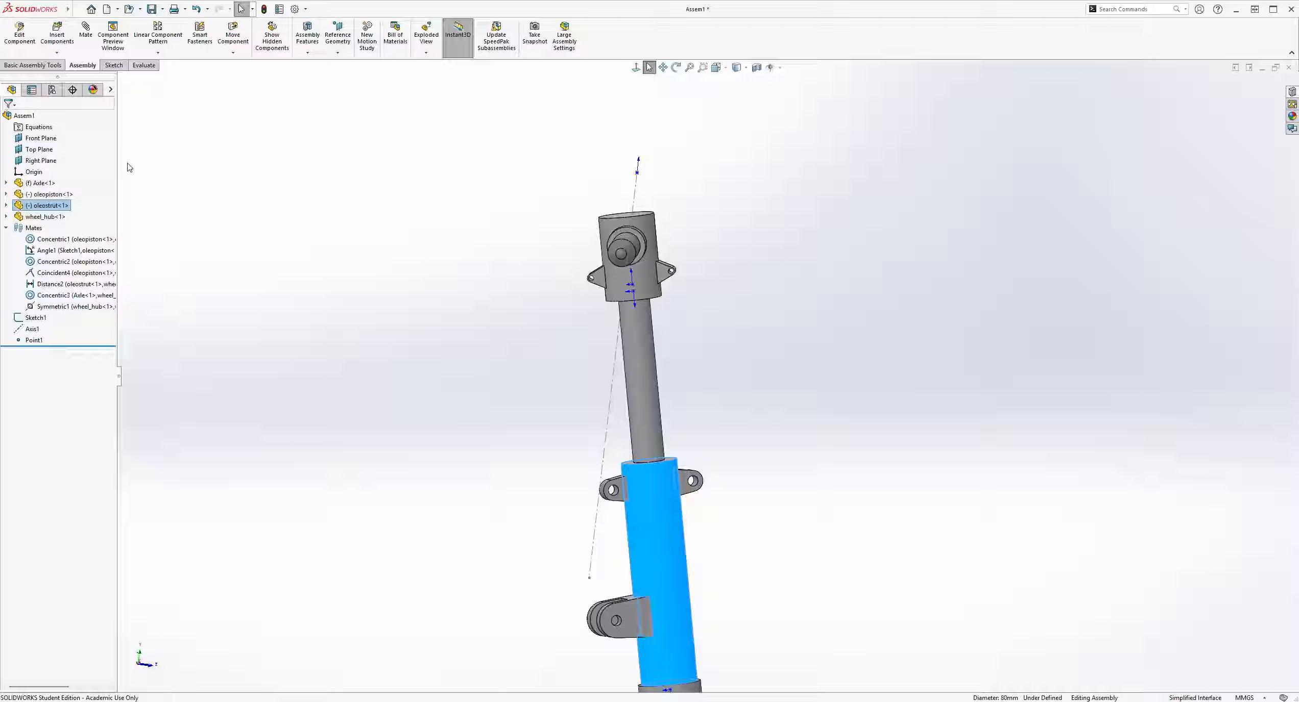
click(786, 575)
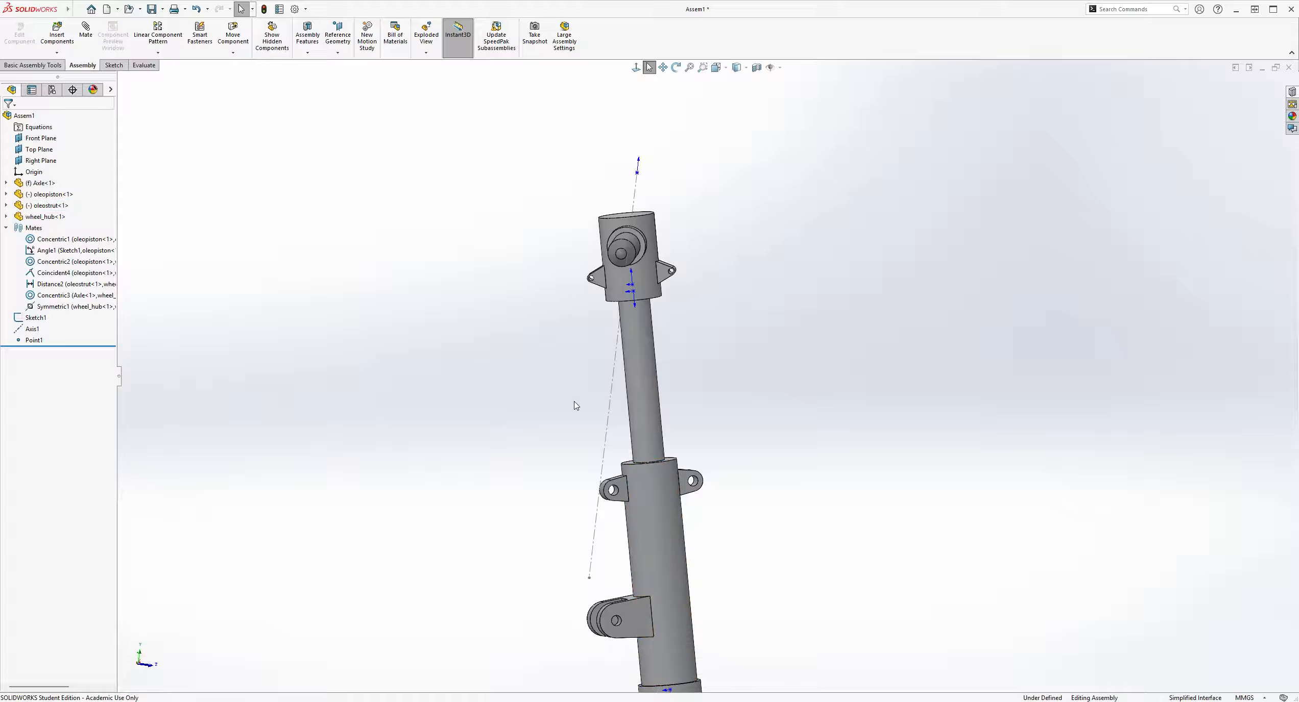
click(86, 30)
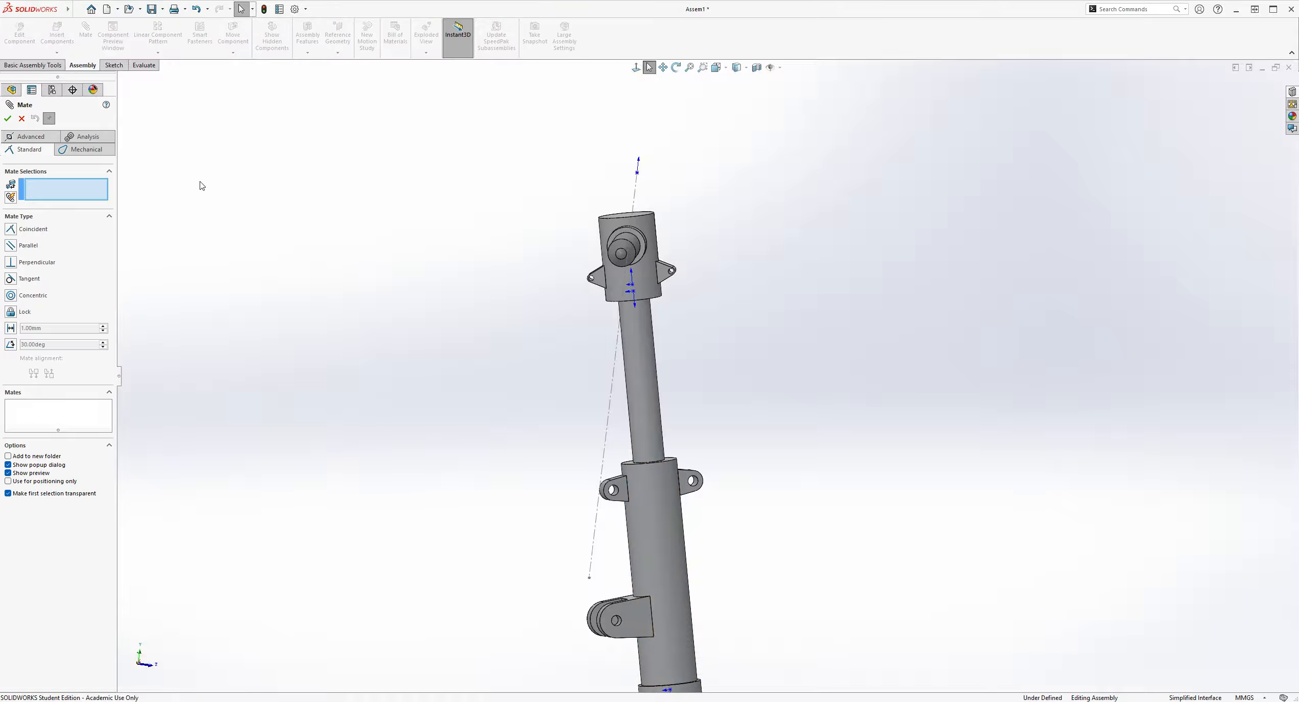
click(602, 280)
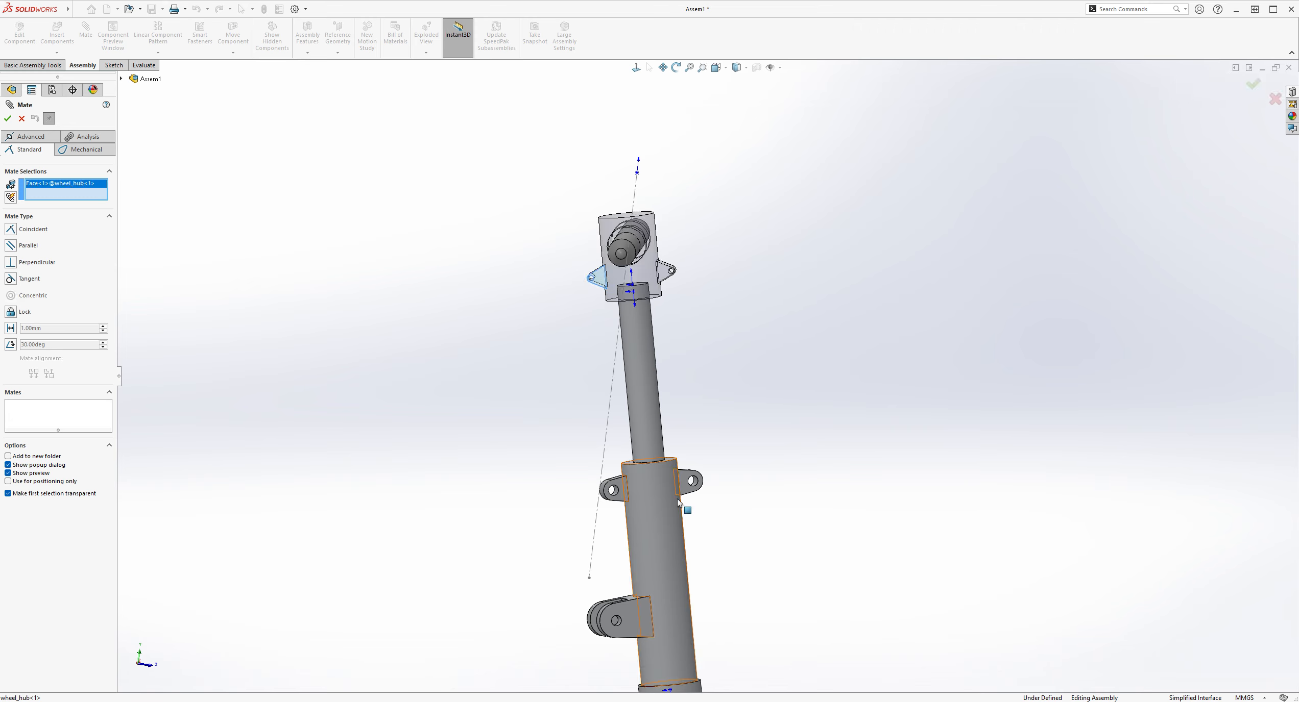
click(637, 636)
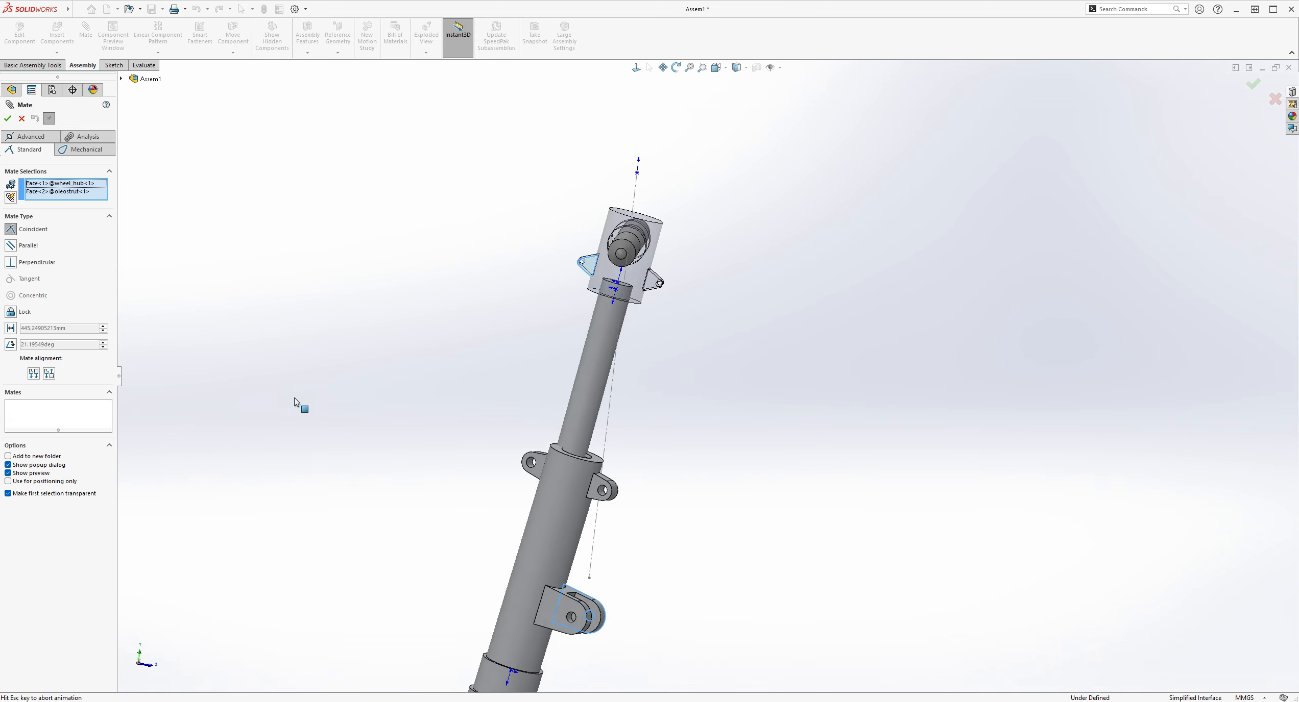
scroll(641, 513, up, 2)
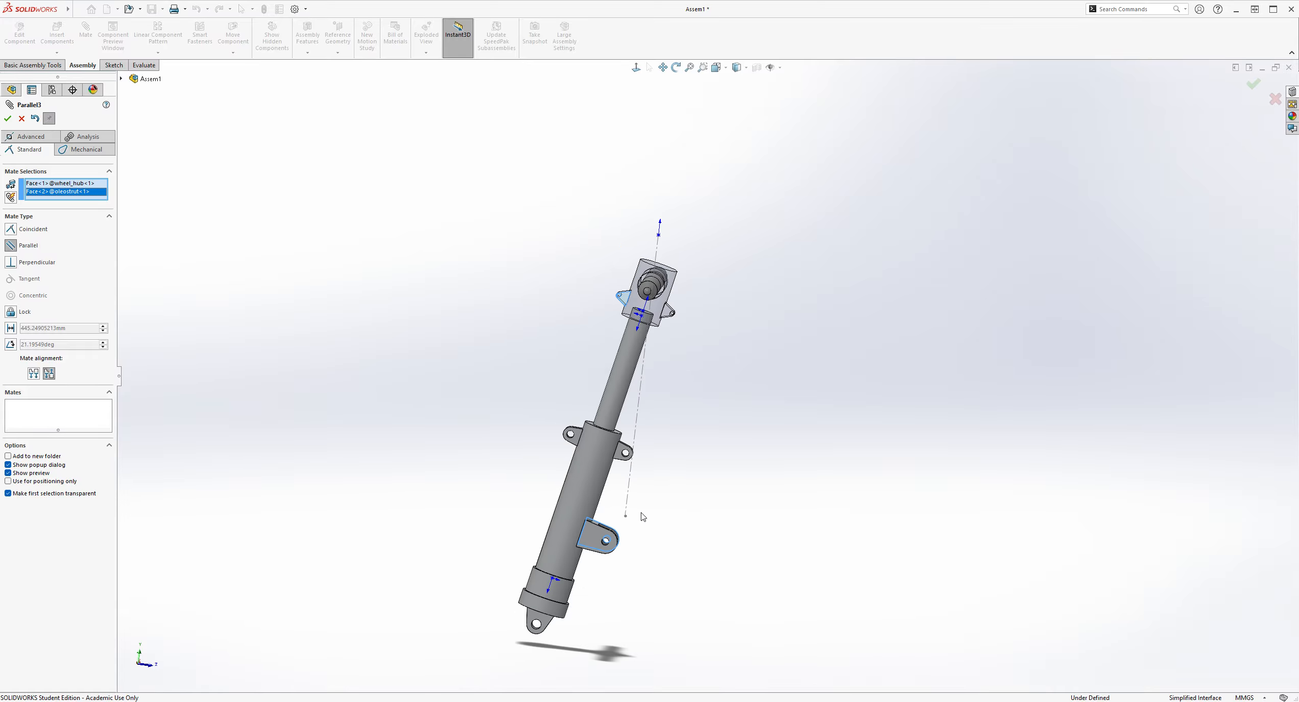
scroll(710, 511, down, 3)
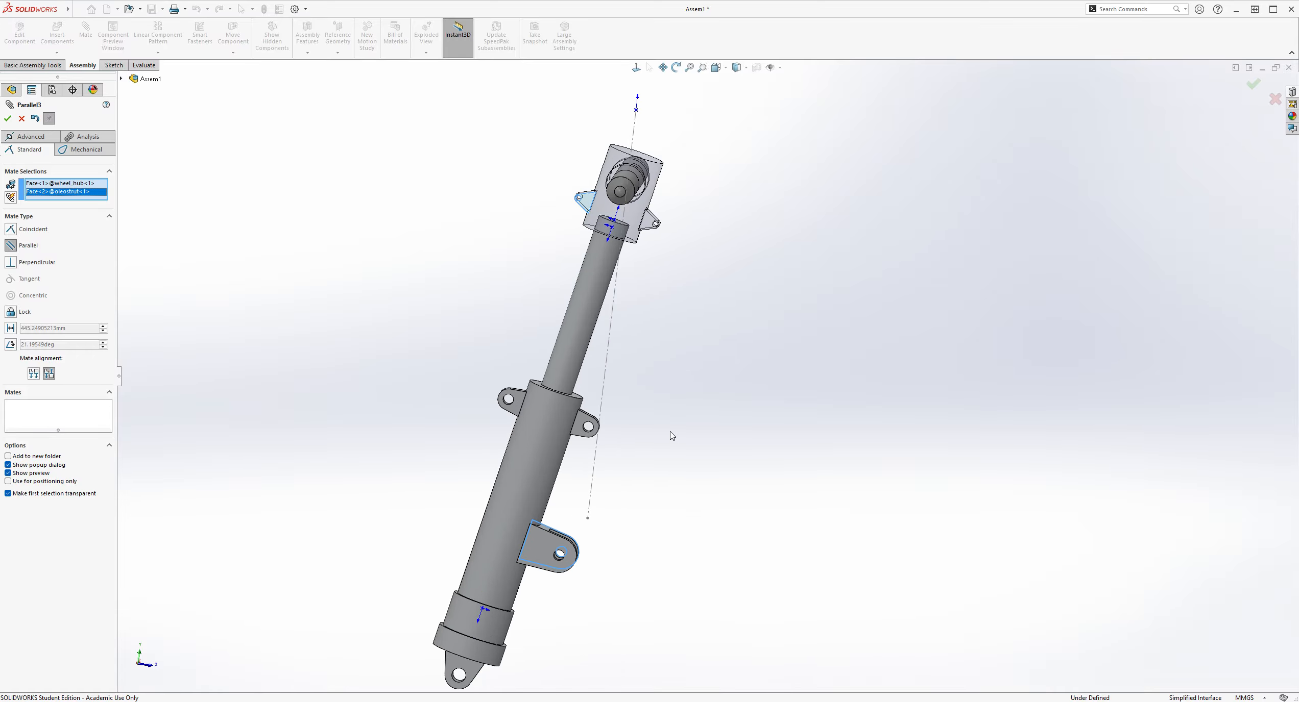
middle_drag(736, 437, 724, 507)
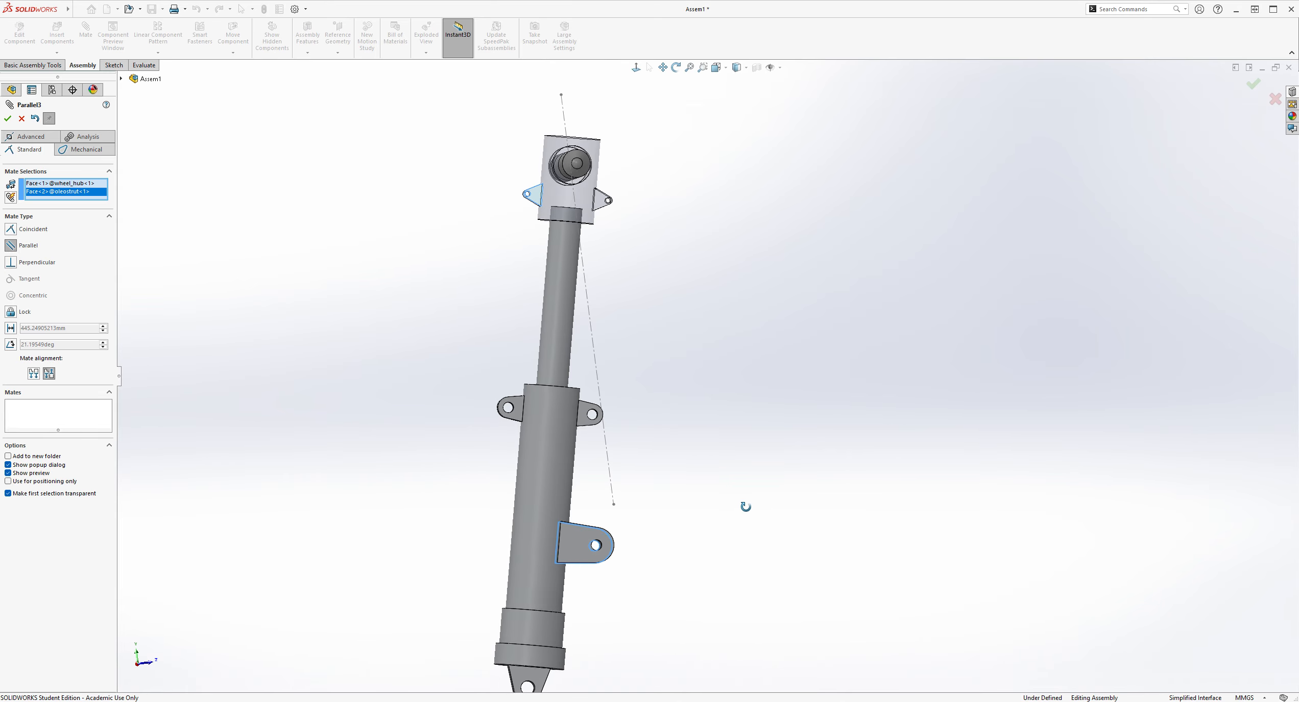
- Compare both alignments of the lug faces, accept the Parallel mate as anti-aligned and finish mating
click(35, 373)
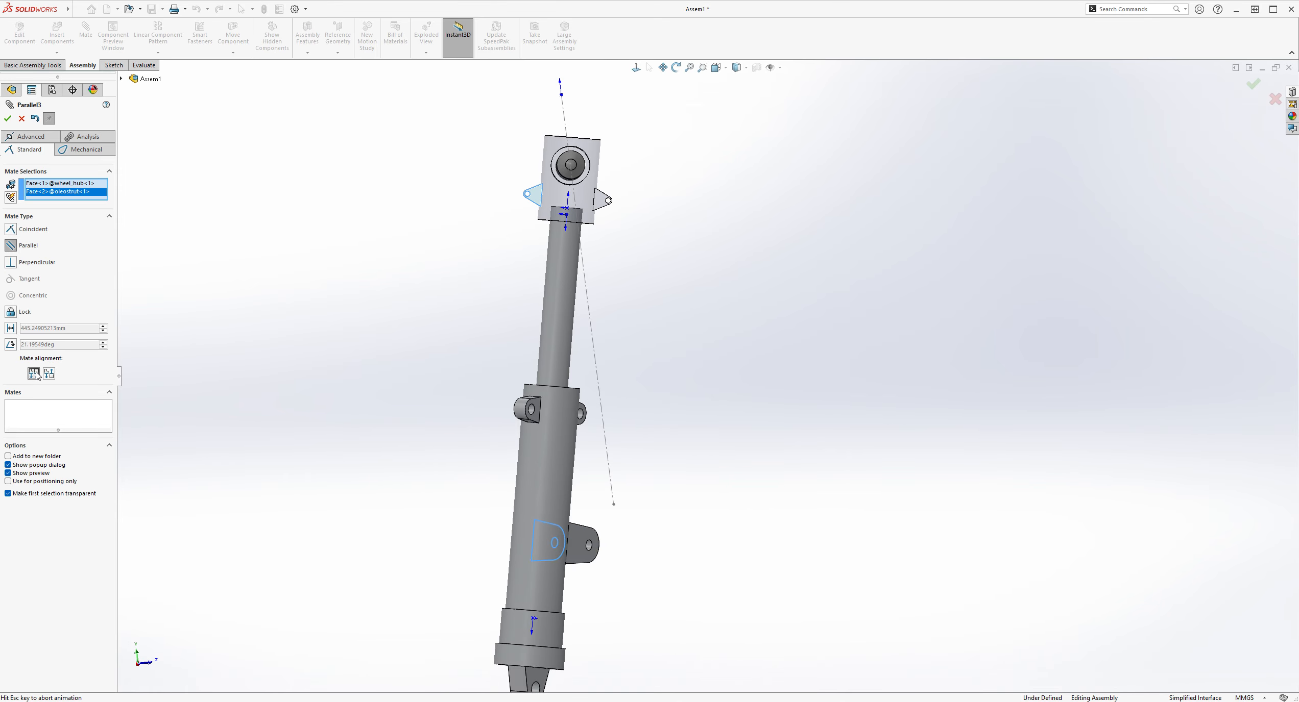
scroll(745, 482, up, 1)
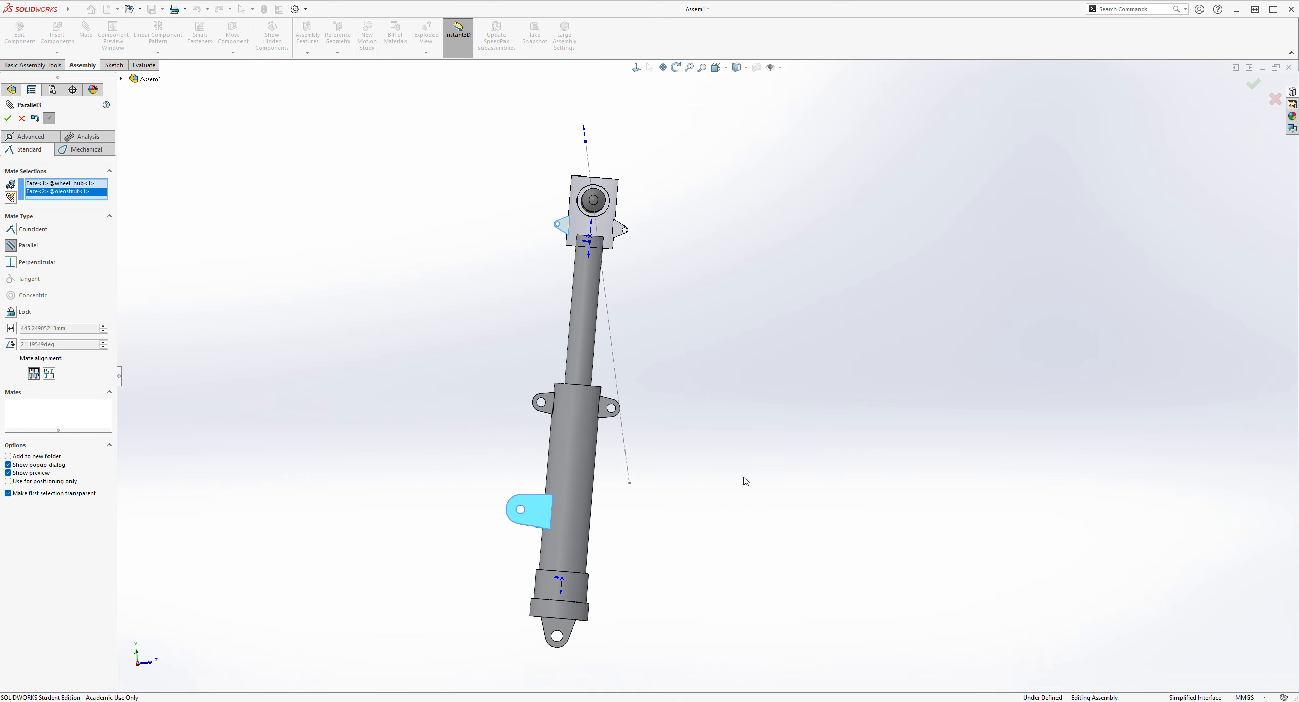
mouse_move(724, 478)
middle_down()
mouse_move(786, 467)
mouse_move(1012, 482)
mouse_move(997, 484)
middle_up()
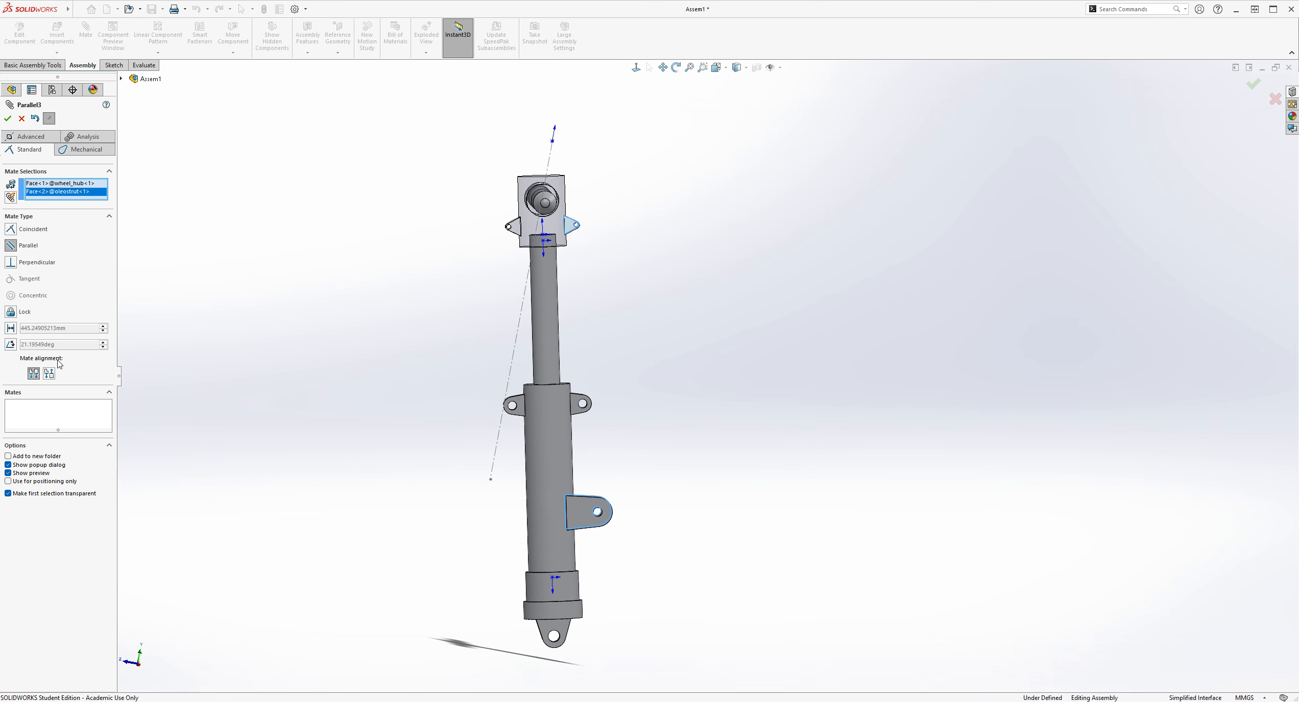
click(50, 373)
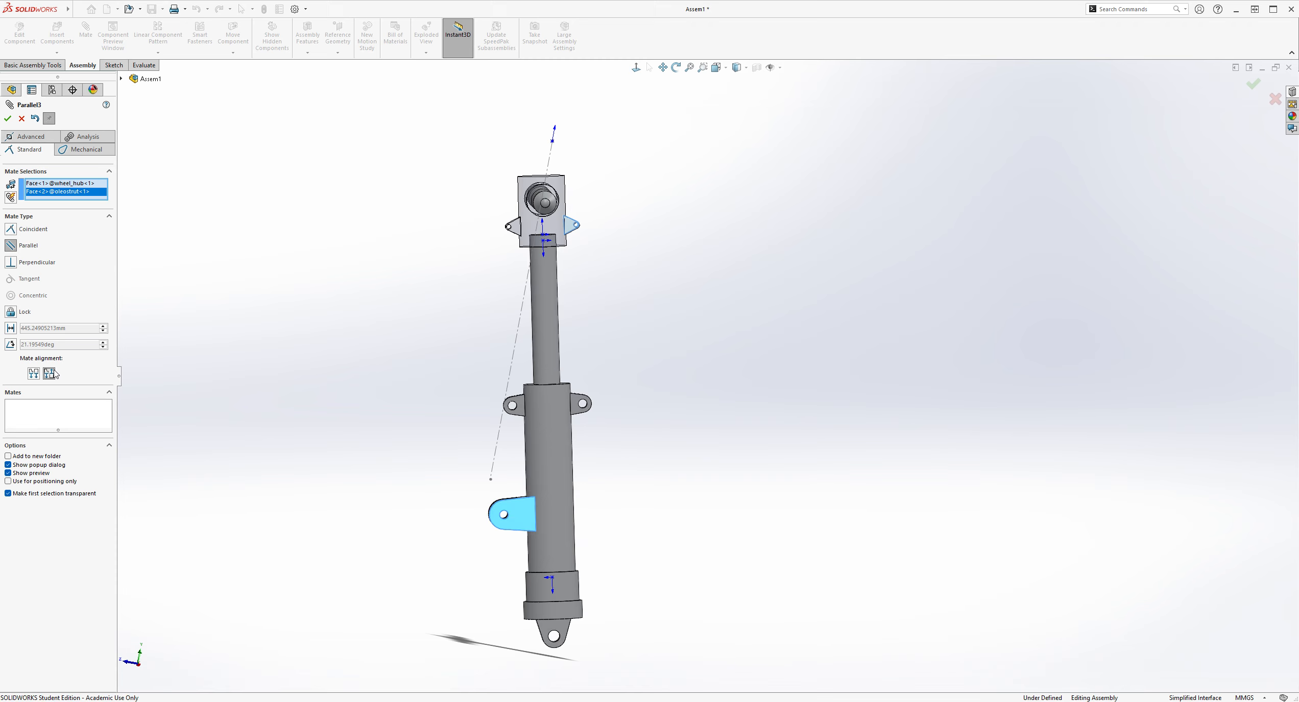
middle_drag(627, 425, 696, 431)
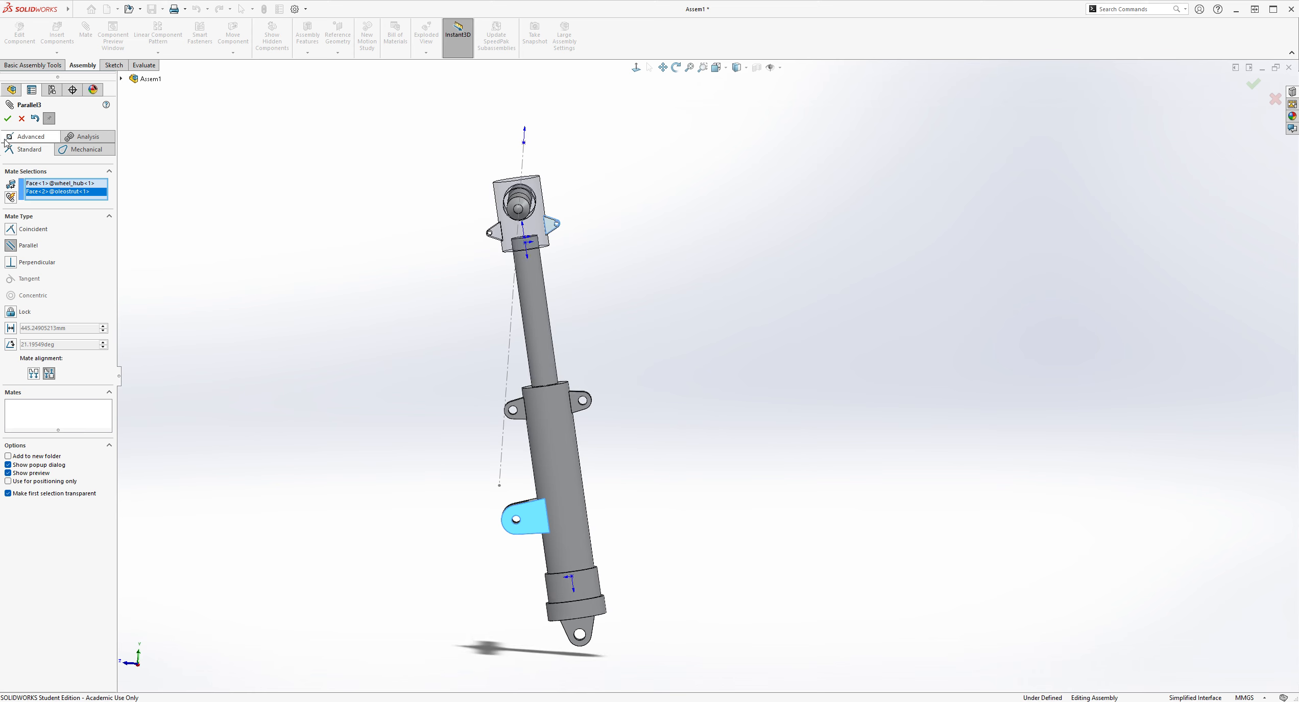
click(8, 118)
middle_drag(638, 388, 755, 380)
click(636, 68)
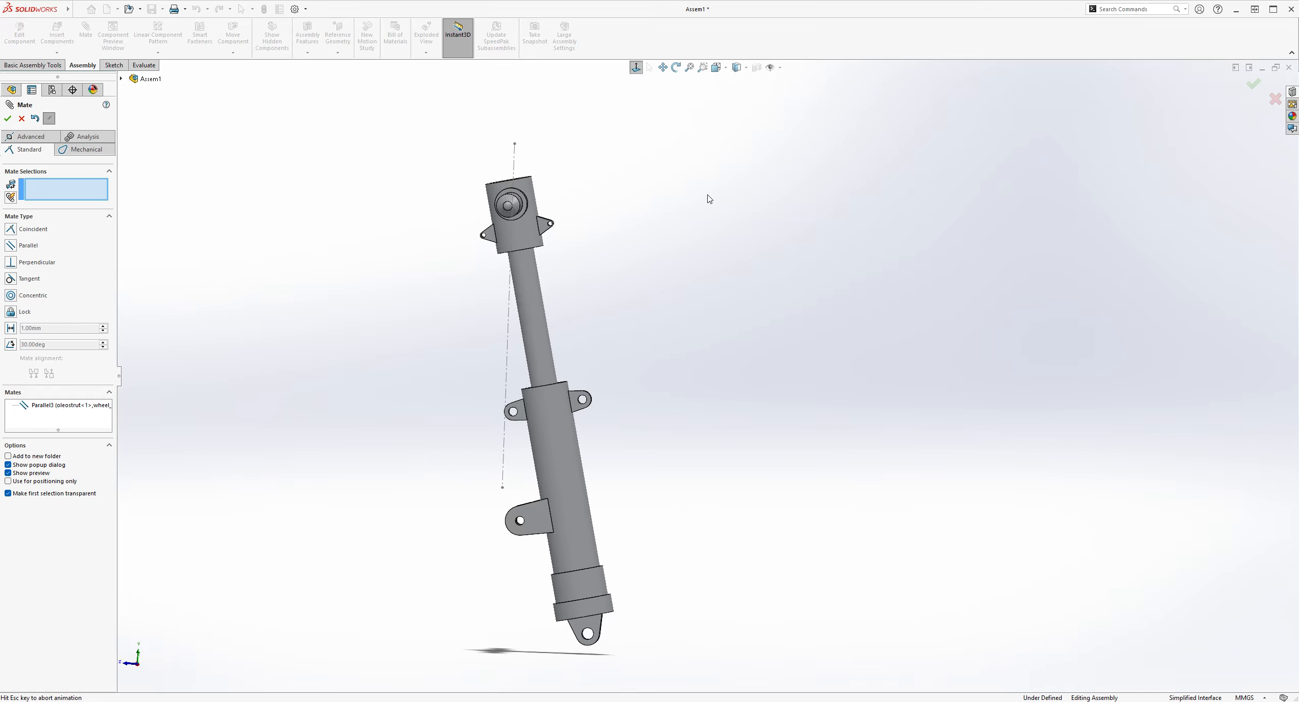
scroll(567, 462, down, 1)
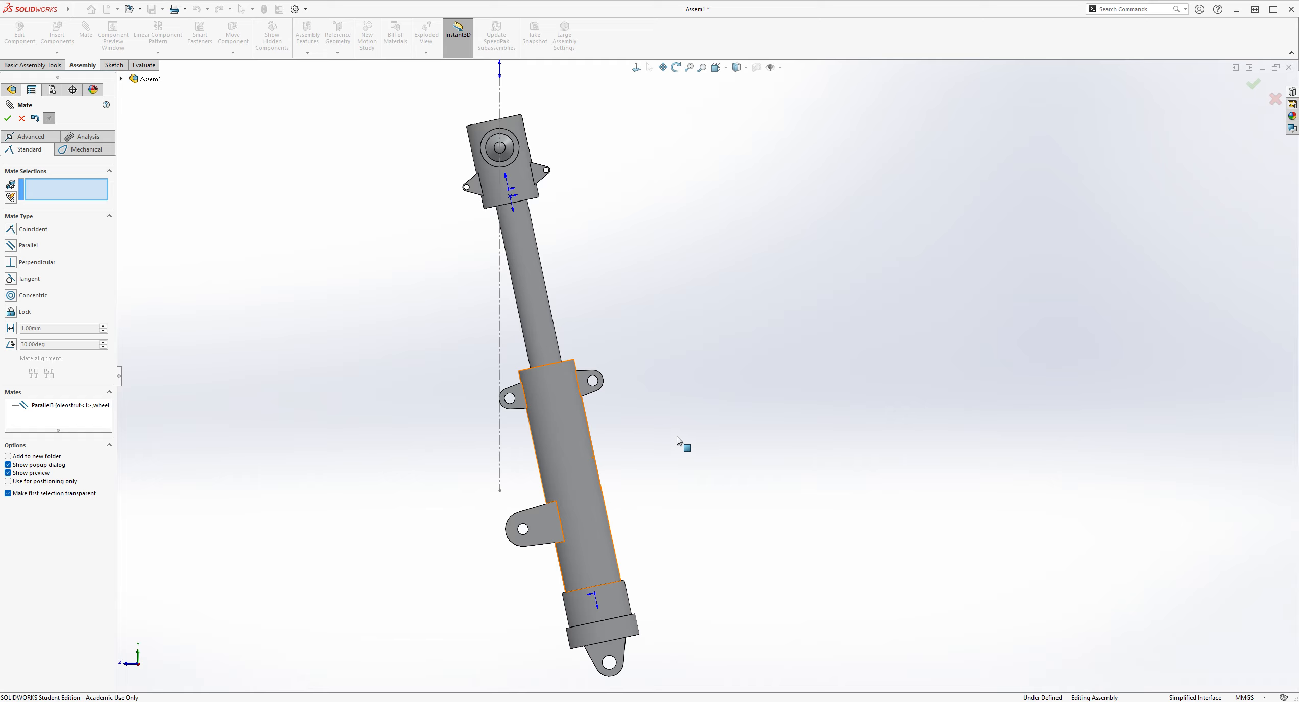
scroll(659, 442, up, 1)
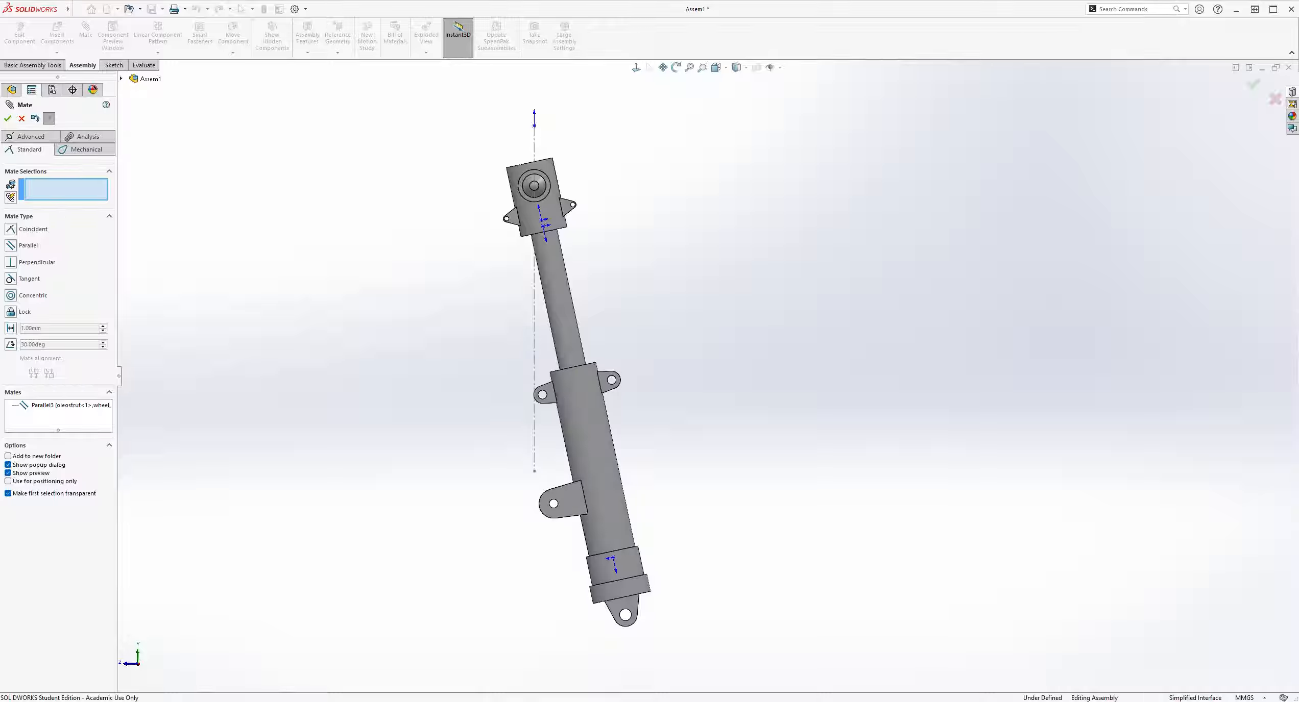
click(22, 118)
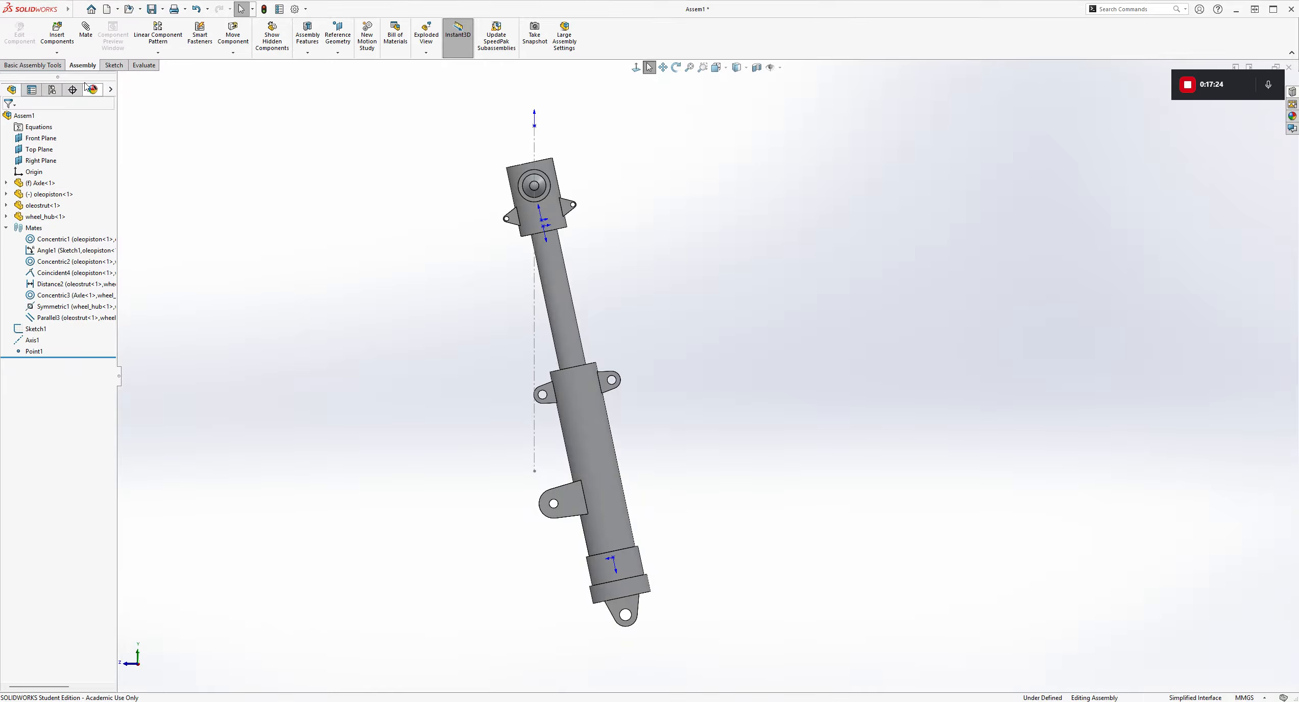
- Insert the lwrsway_lnk part into the assembly and place it beside the oleostrut
click(57, 36)
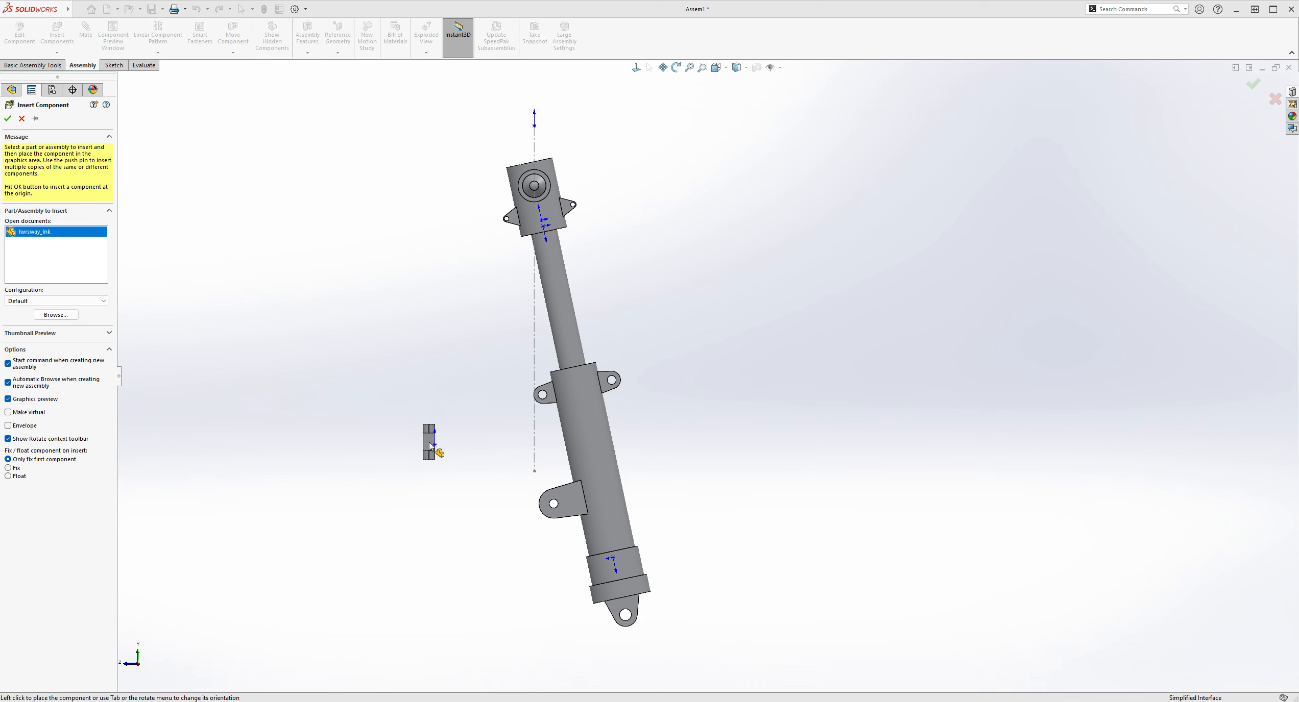
click(441, 433)
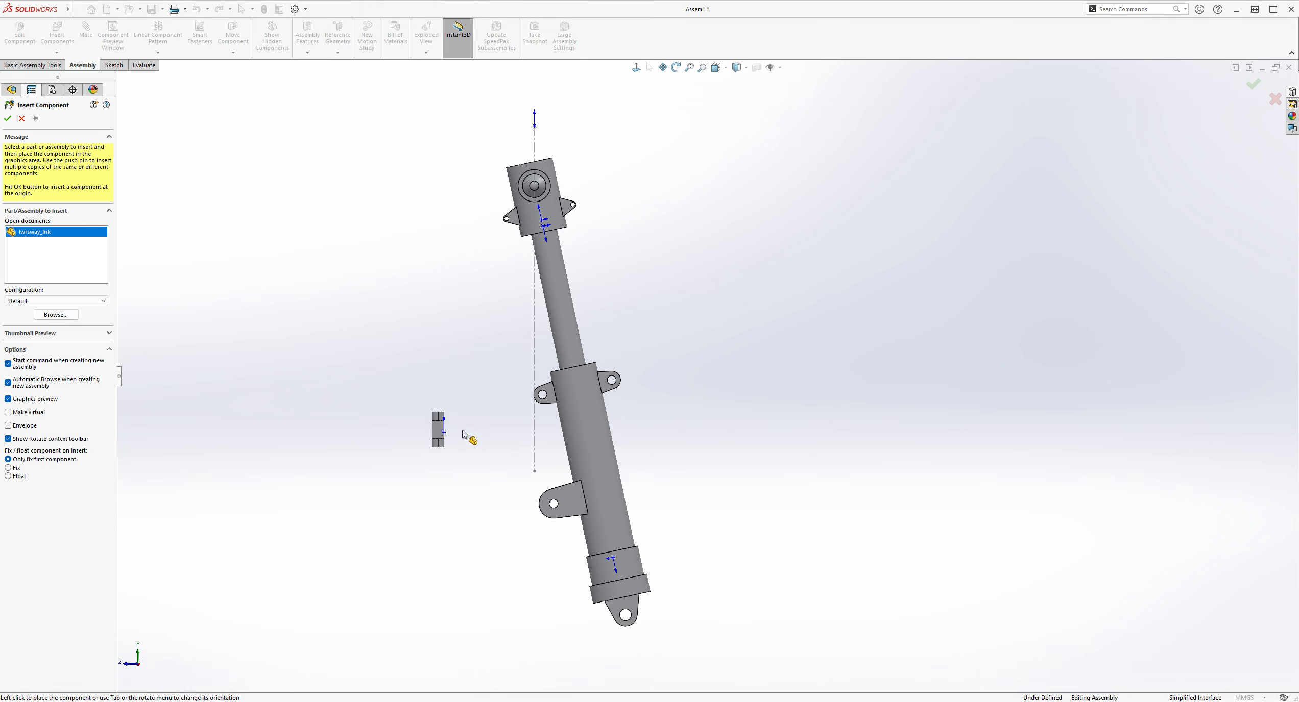
middle_drag(673, 415, 791, 437)
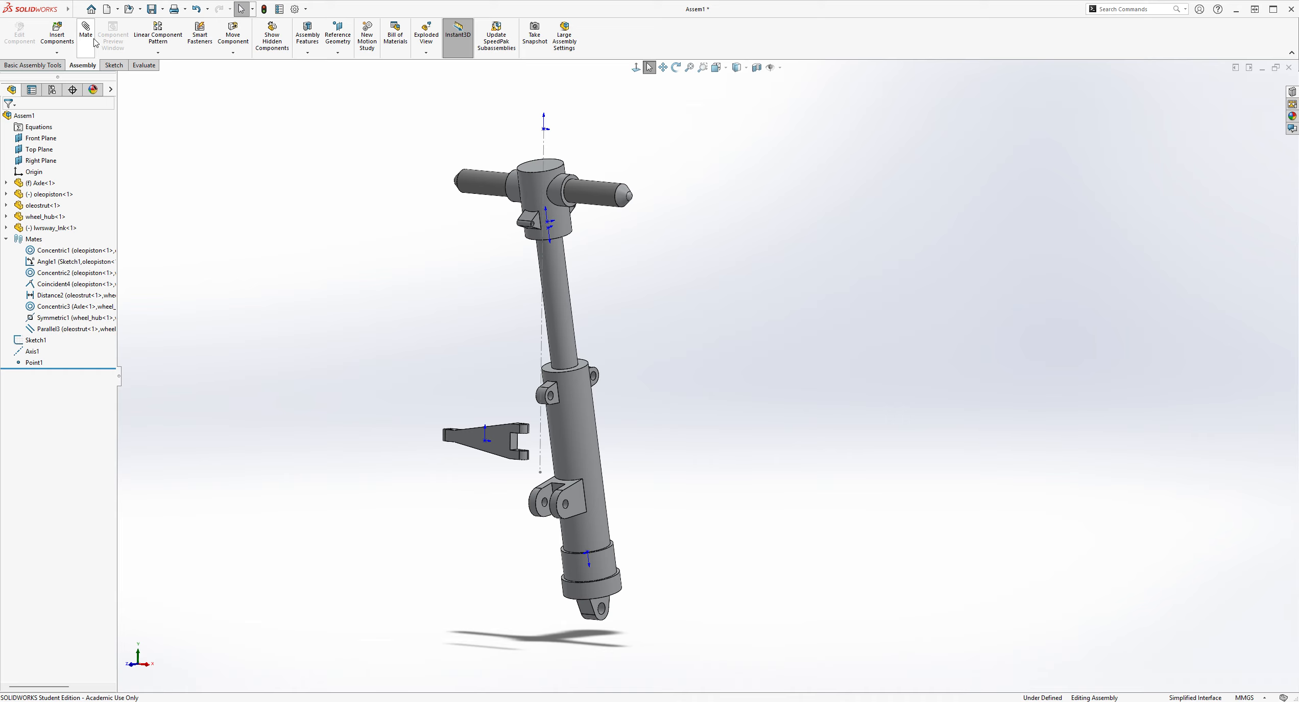
- Insert the upprsway_lnk part into the assembly and place it beside the strut, above the lower link
click(57, 32)
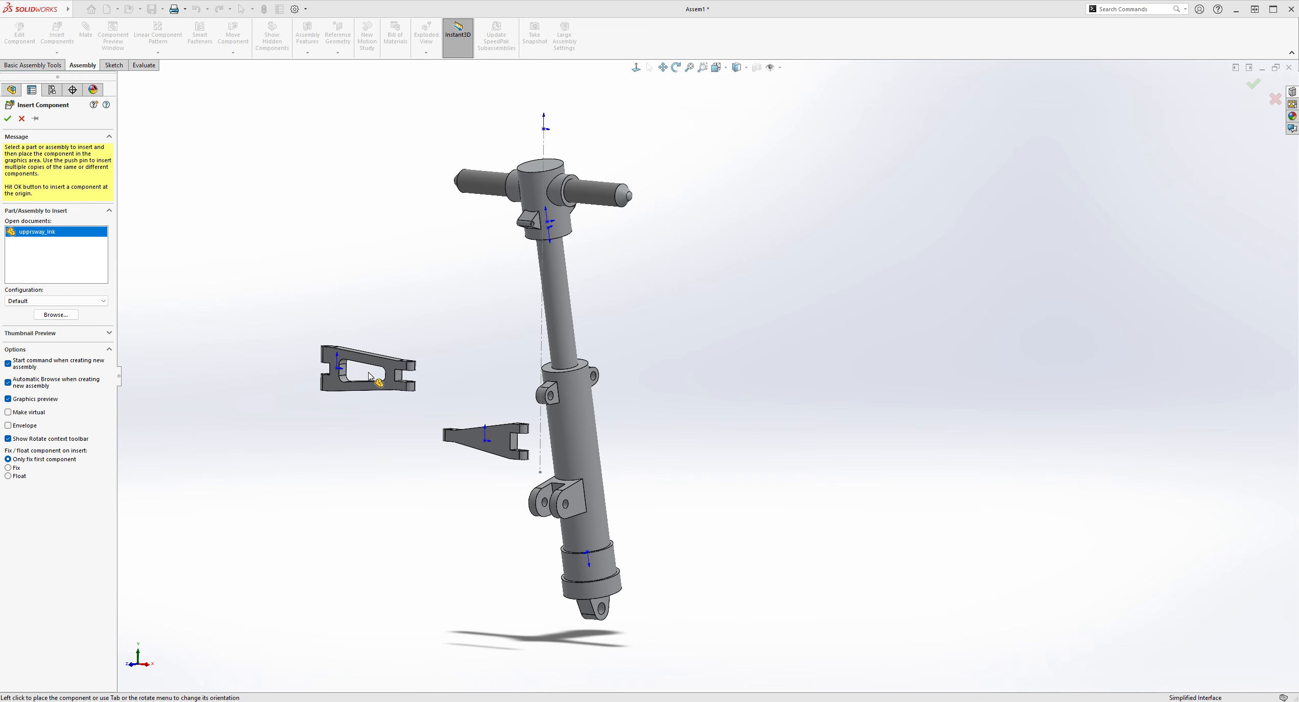
click(368, 376)
middle_drag(844, 403, 770, 427)
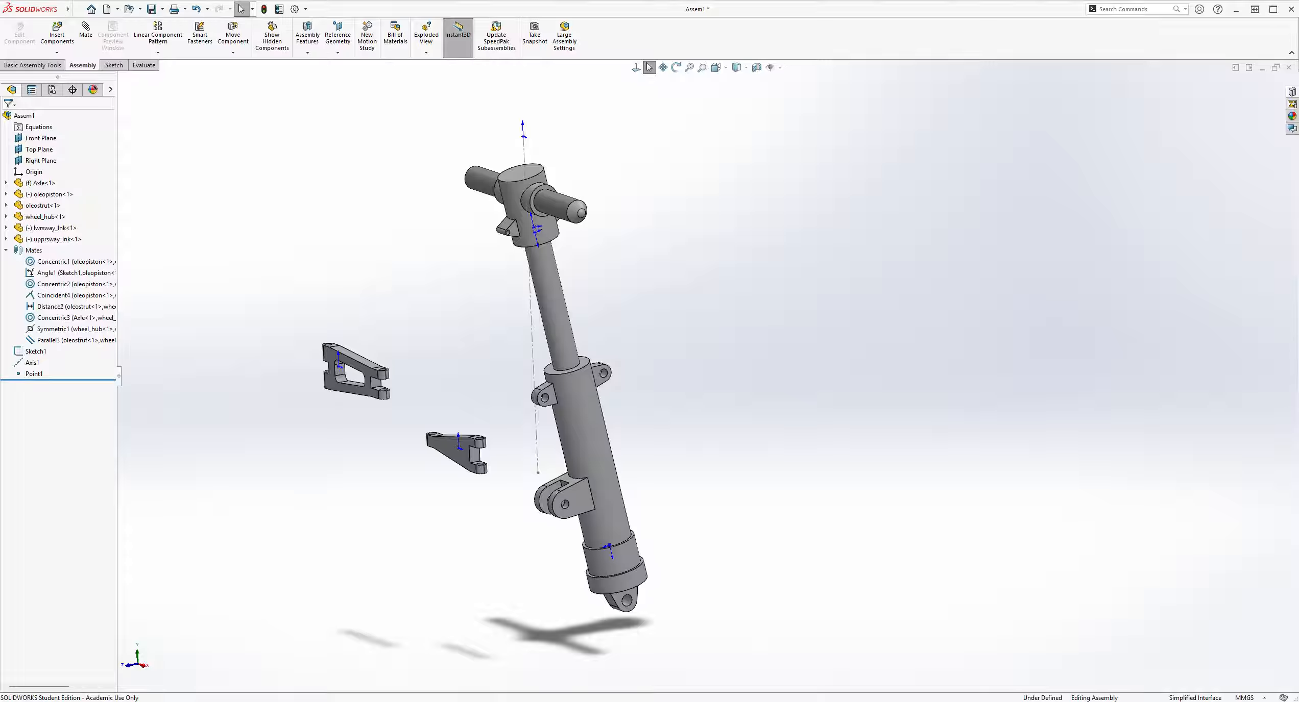
middle_drag(736, 444, 826, 450)
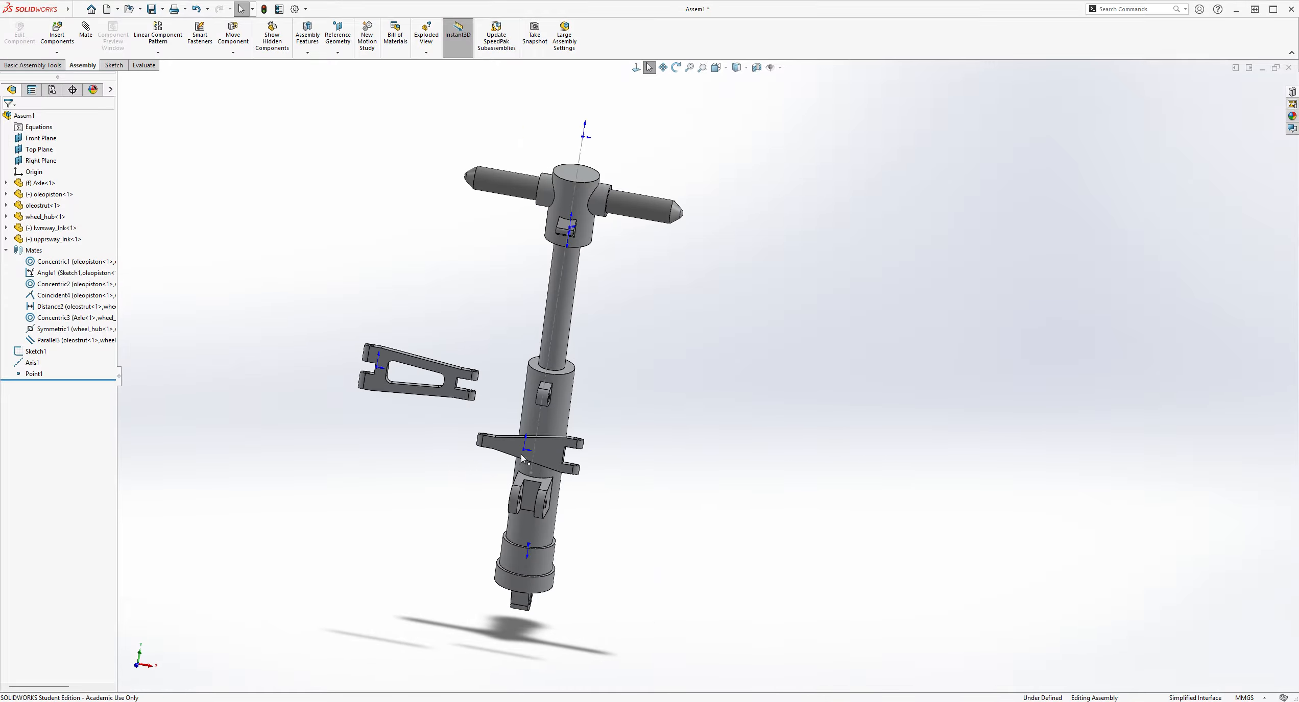
- Rotate the upprsway_lnk part about a quarter turn so that it stands upright with its wider forked end up
click(401, 363)
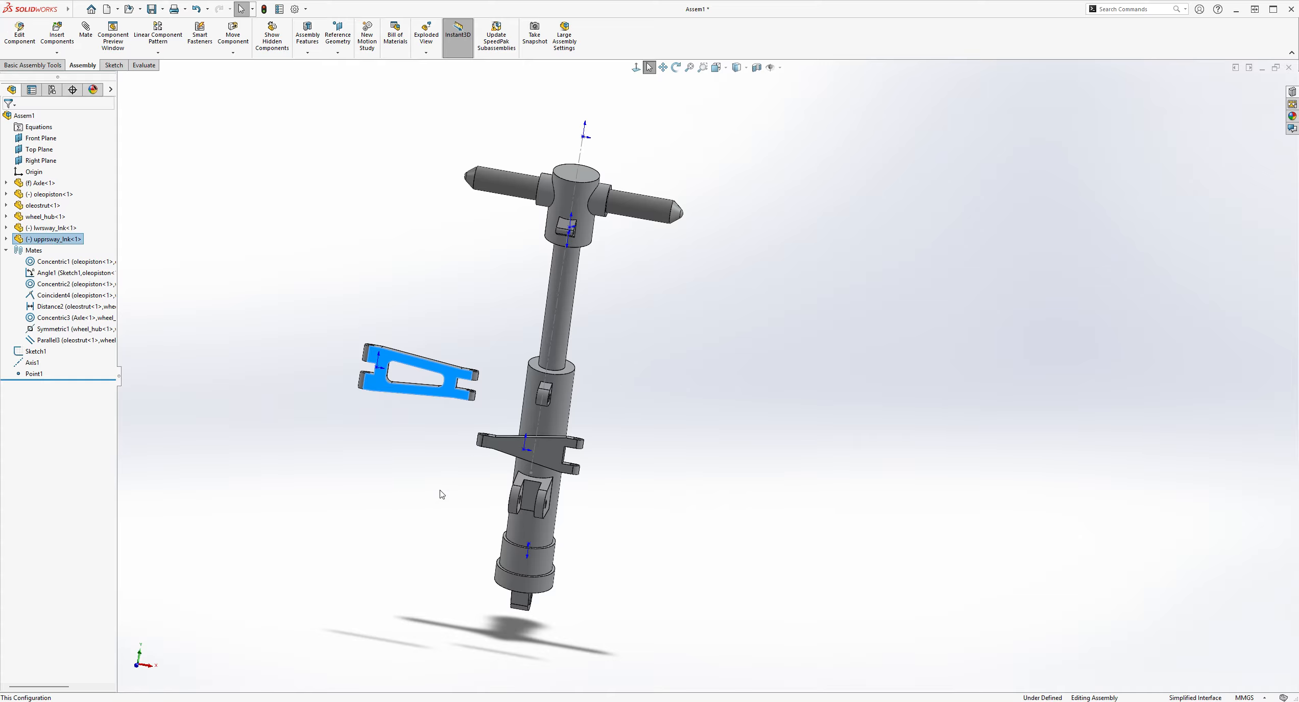
drag(461, 366, 450, 464)
click(745, 458)
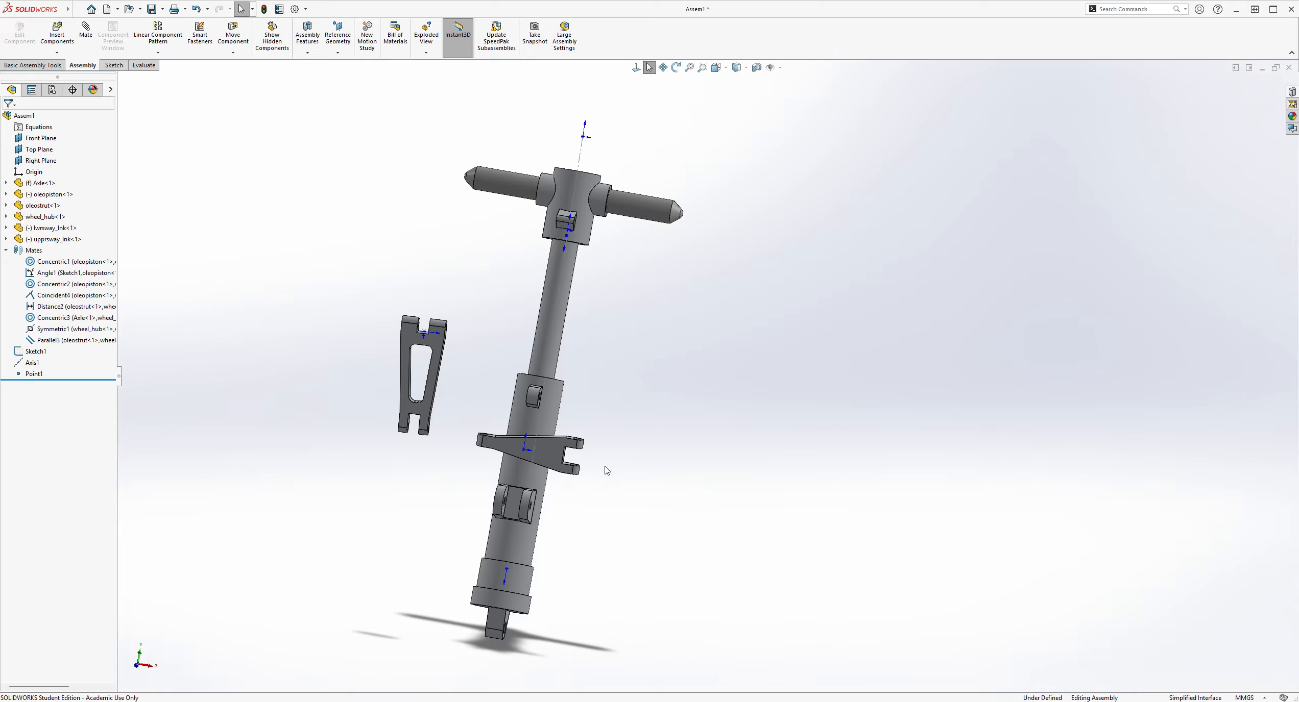
middle_drag(587, 463, 655, 454)
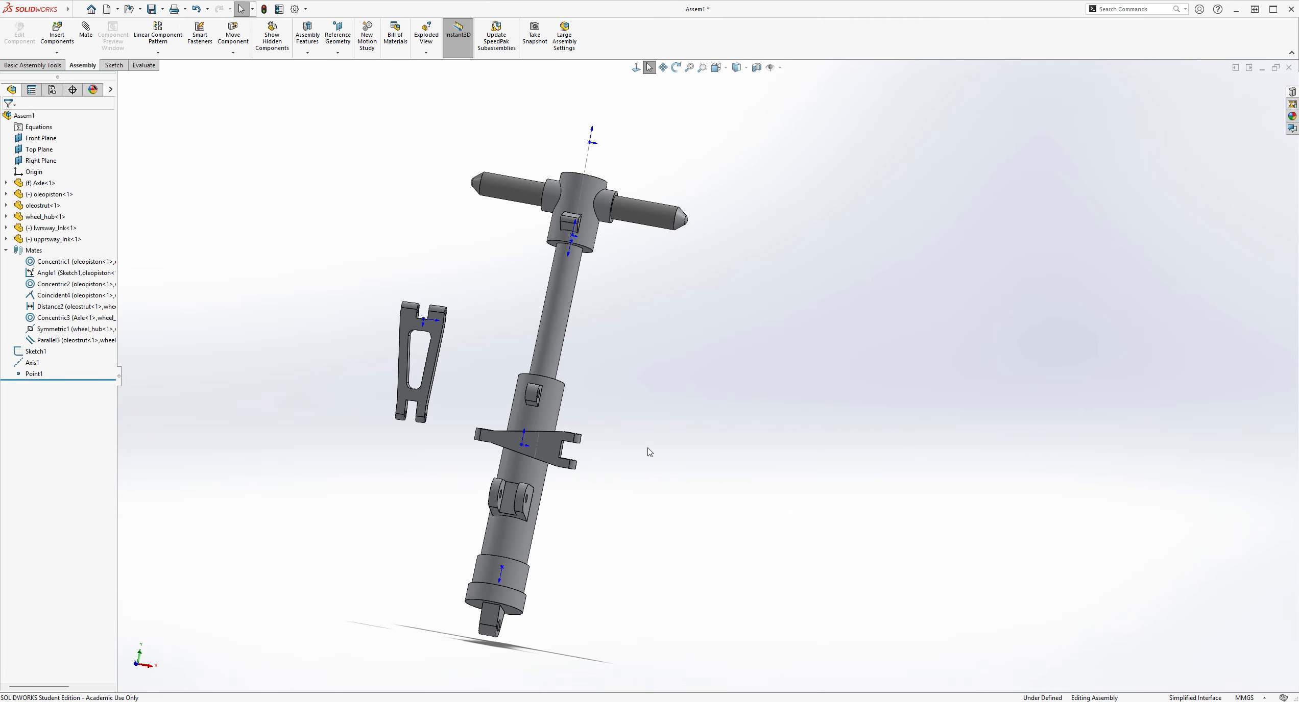
- Rotate the lwrsway_lnk part about a quarter turn so that it stands upright with its forked end down
click(559, 459)
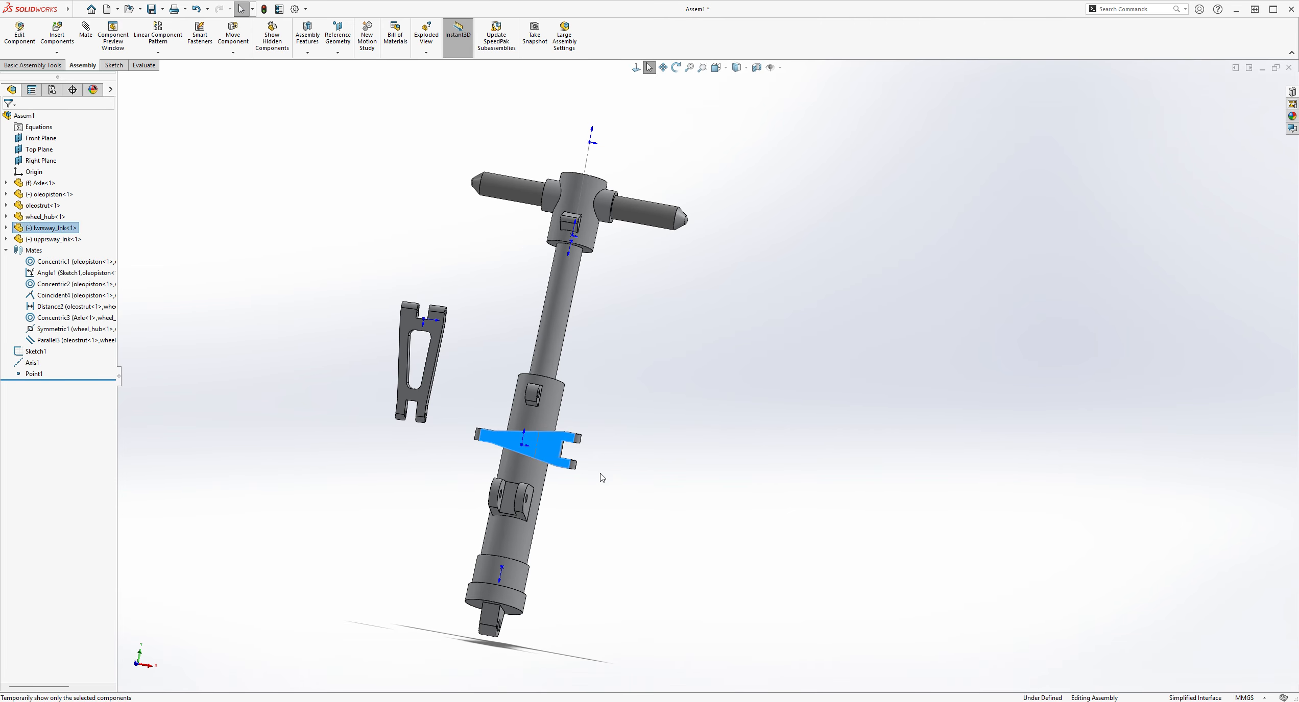
click(576, 528)
drag(572, 434, 538, 549)
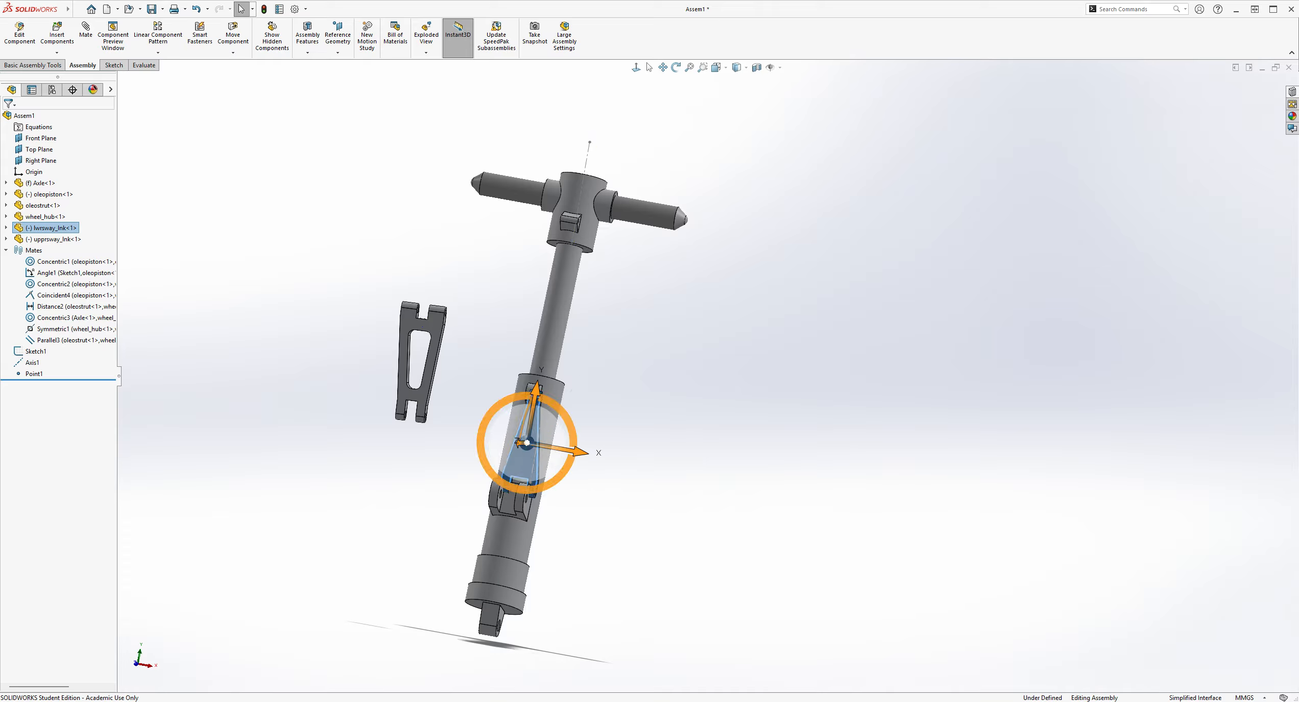
click(712, 521)
scroll(604, 493, down, 4)
middle_drag(604, 494, 617, 458)
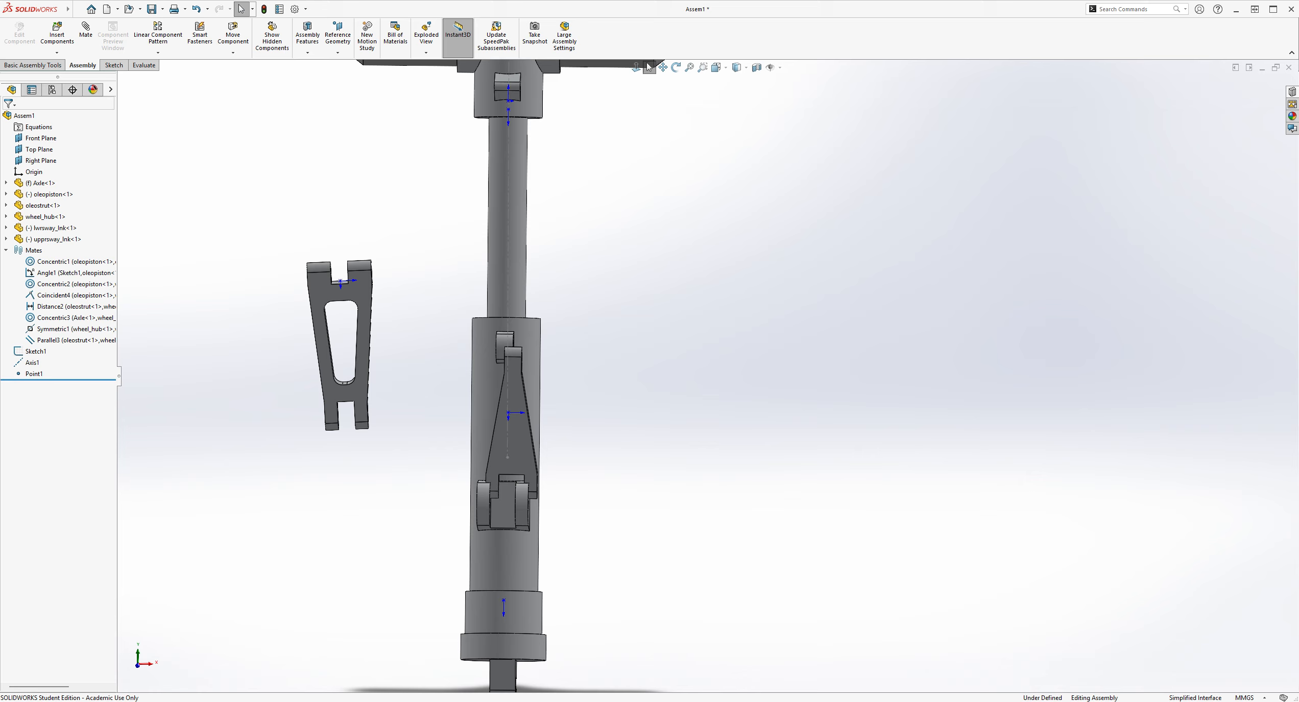
- Move the lwrsway_lnk part clear of the oleostrut, to the side opposite the upprsway_lnk
click(326, 297)
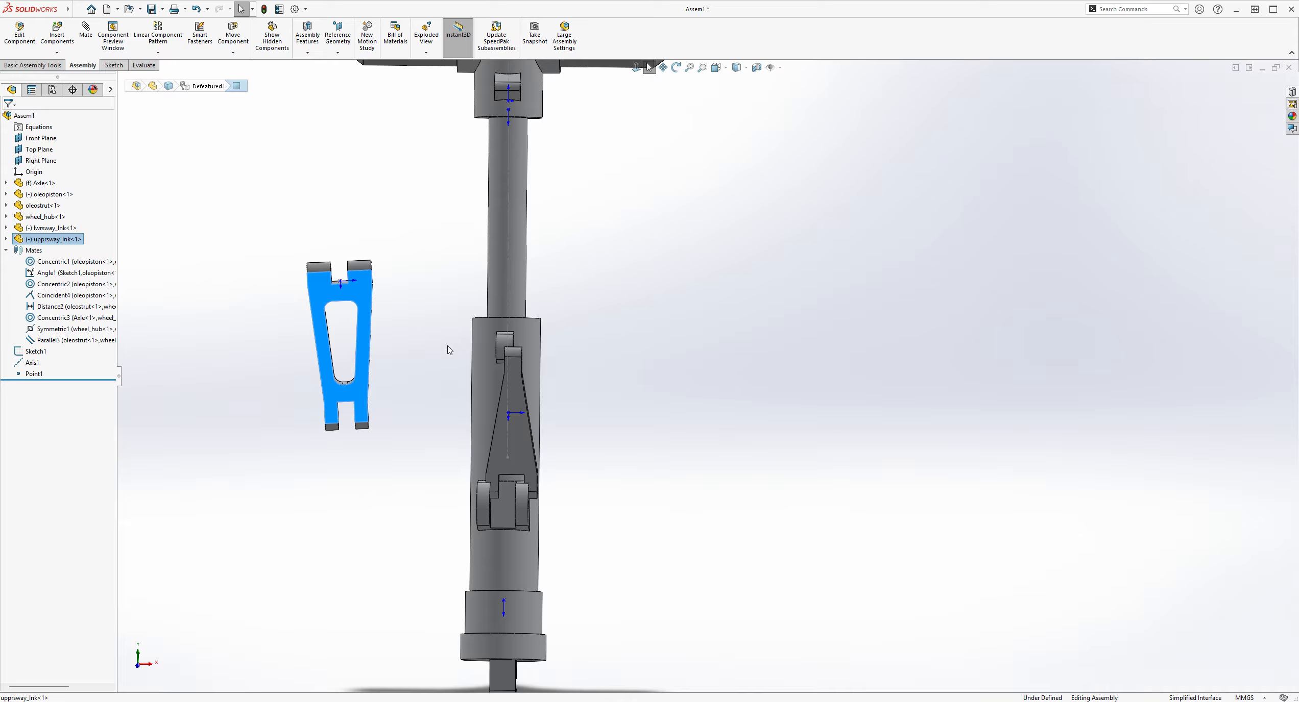
click(511, 393)
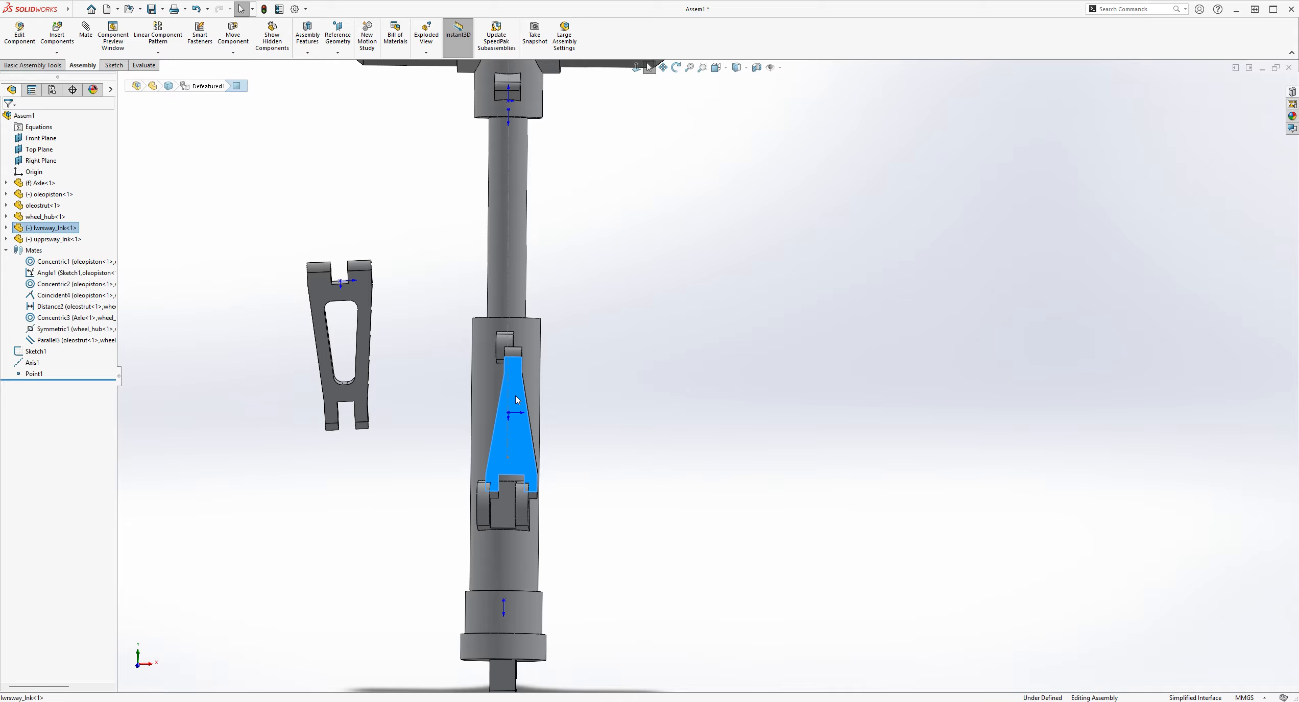
click(643, 433)
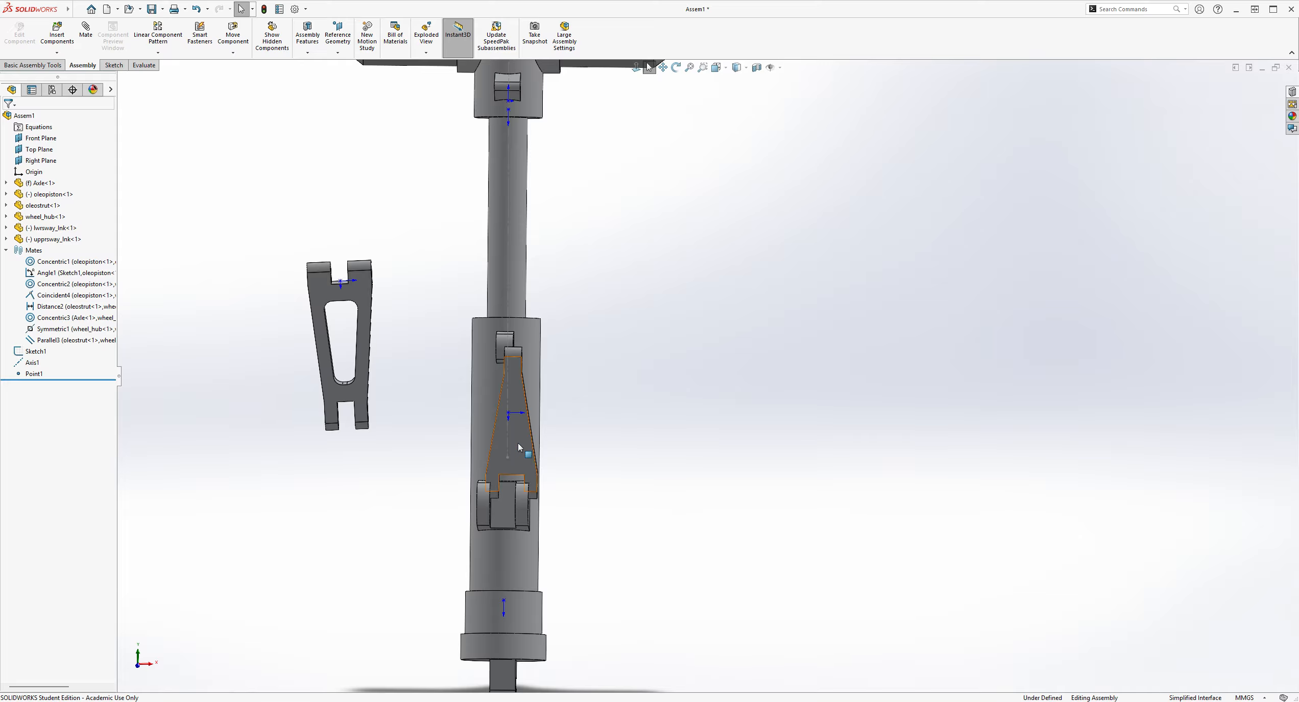
drag(518, 444, 683, 396)
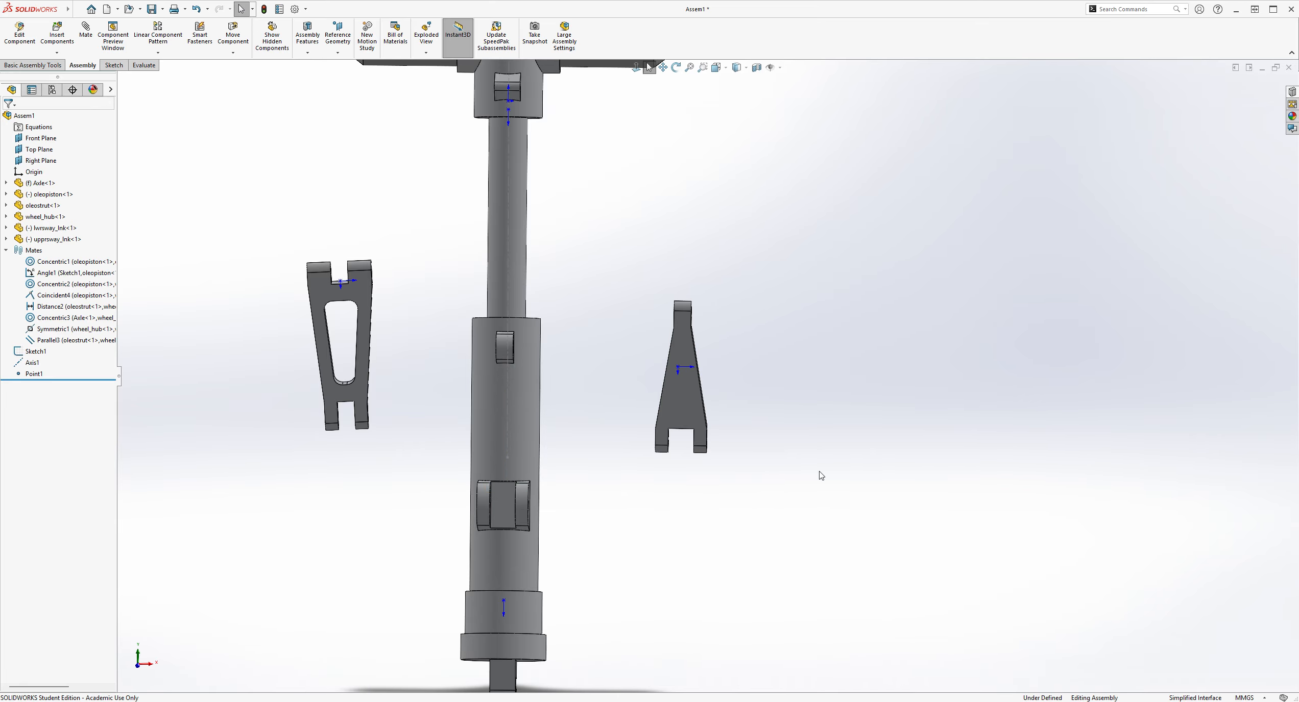
click(352, 395)
click(247, 443)
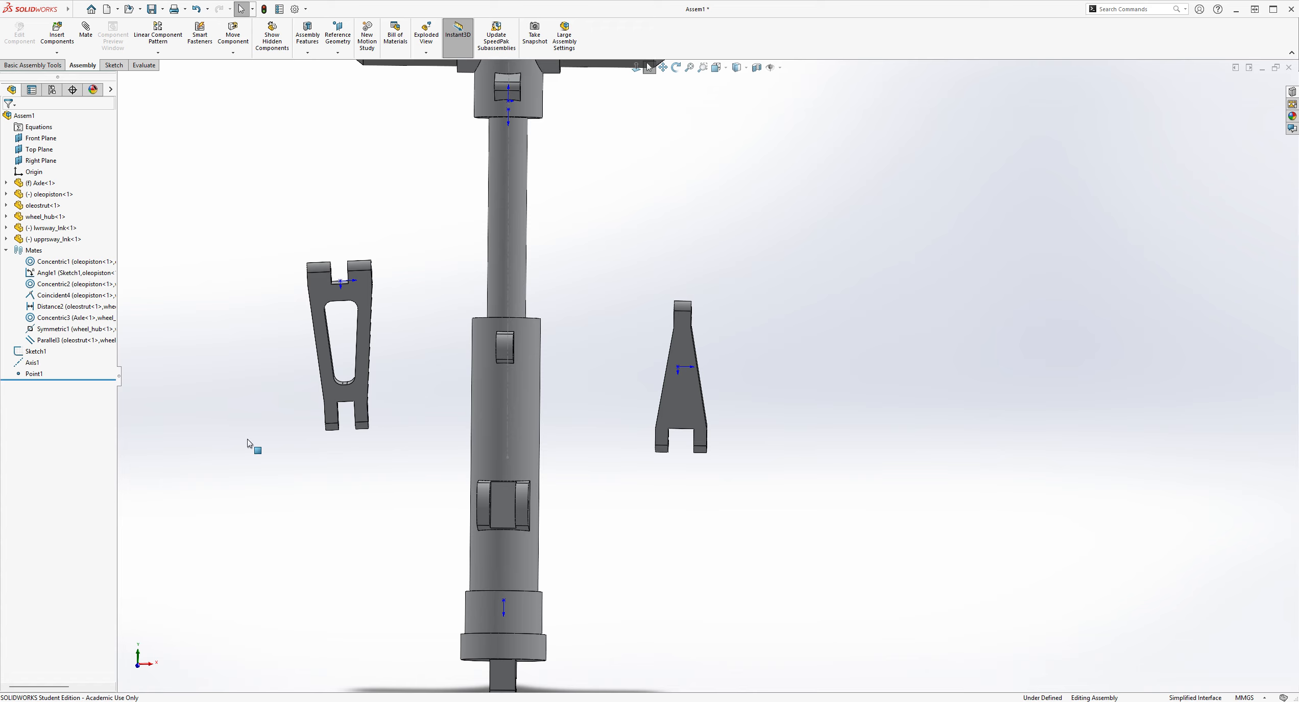
- Spread the two sway links farther apart and rotate the lwrsway_lnk part half a turn so that its forked end points up
drag(332, 382, 311, 213)
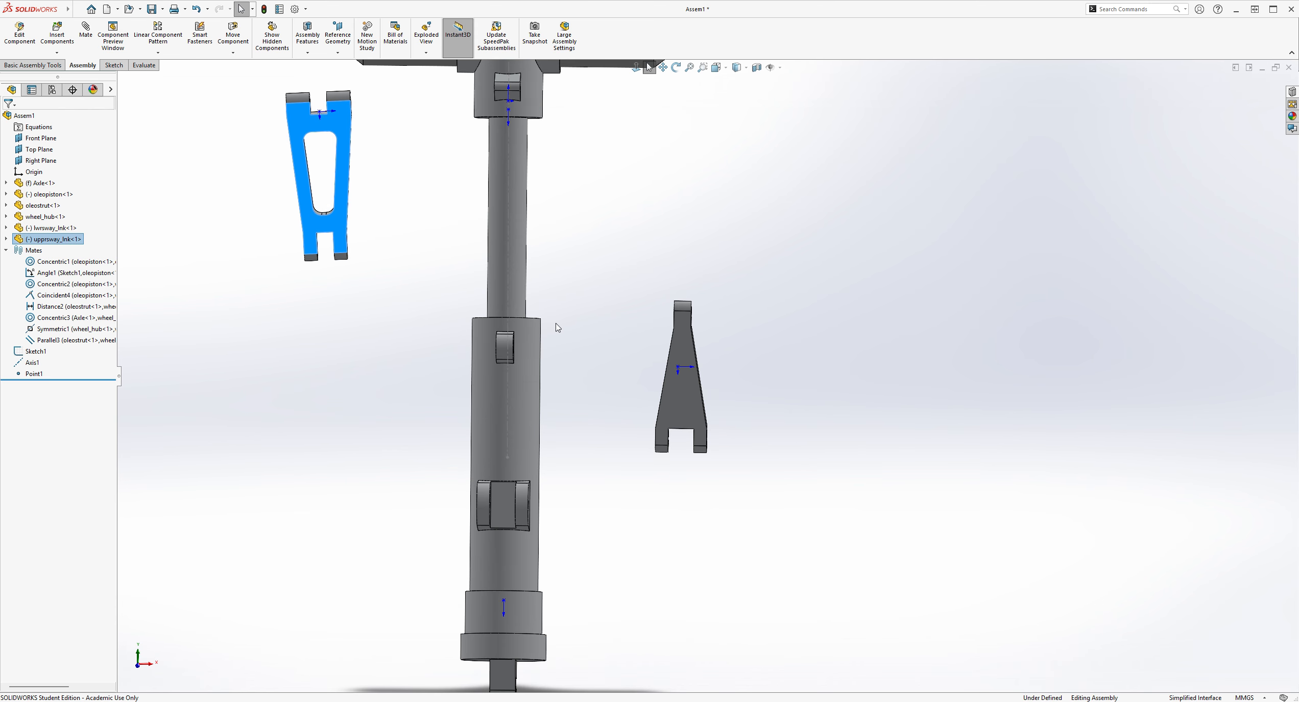
drag(663, 402, 658, 443)
click(748, 455)
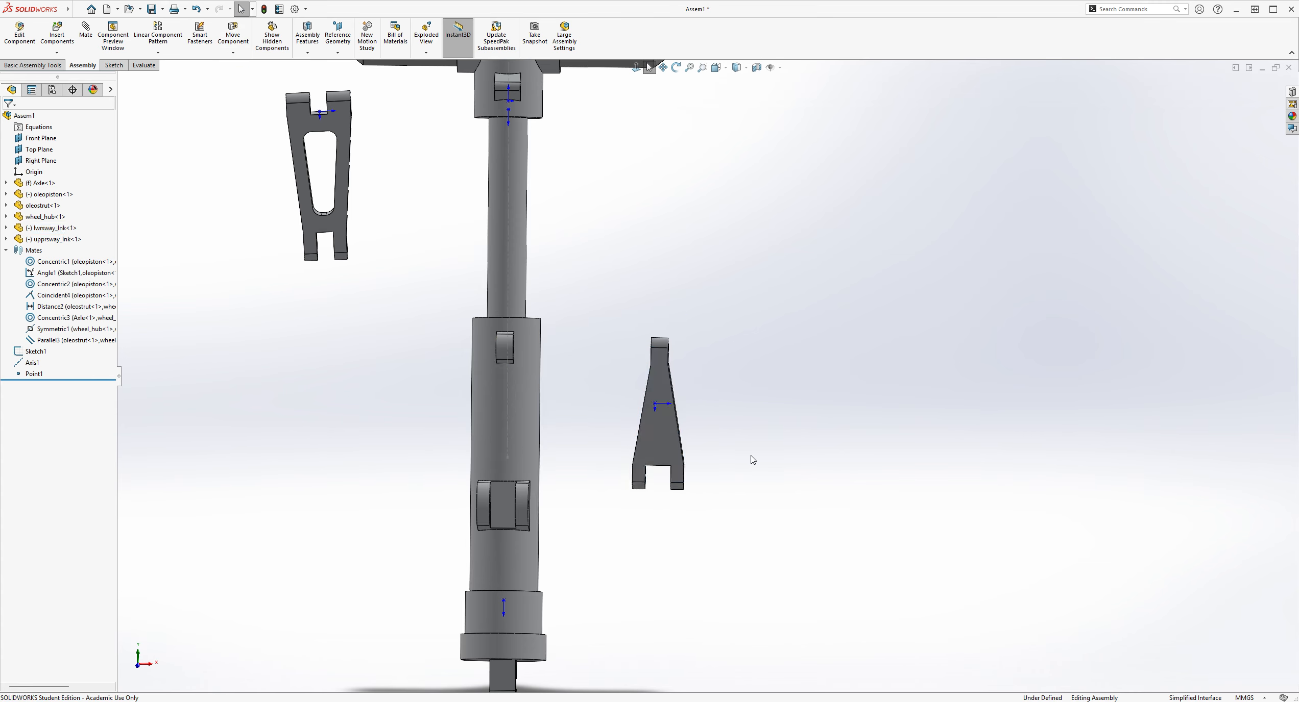
click(679, 456)
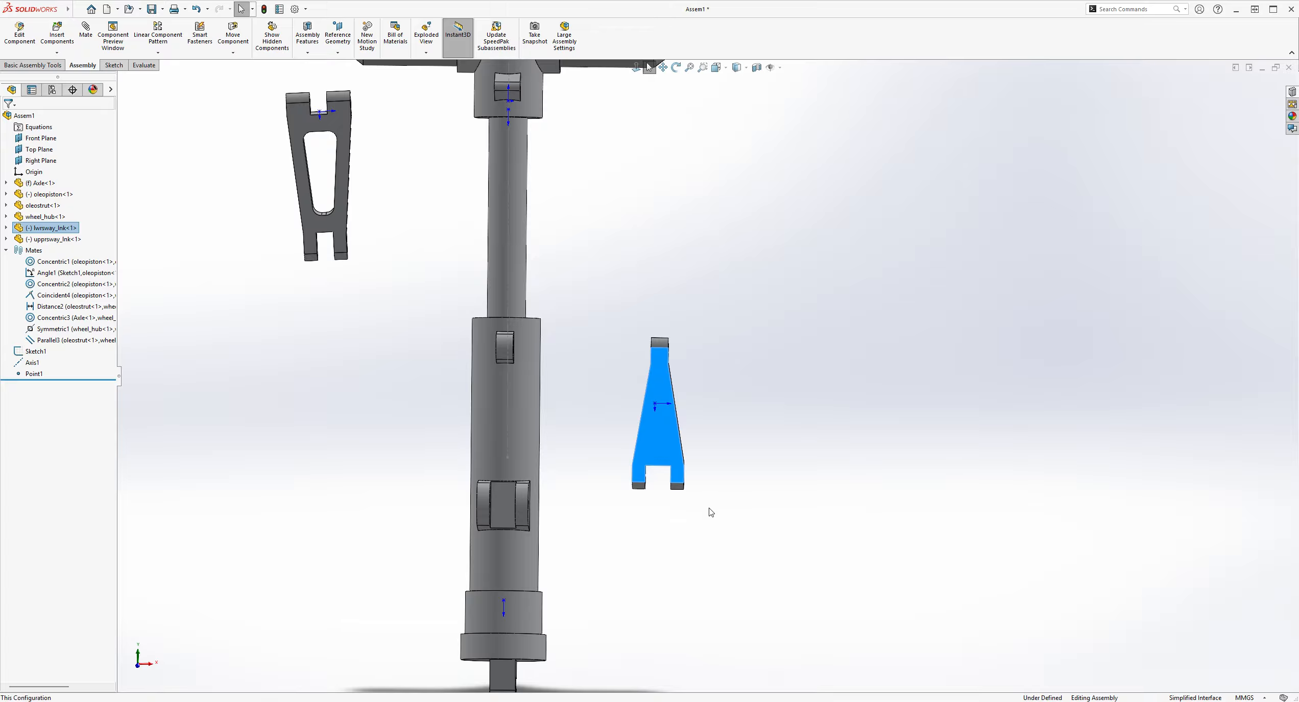
drag(710, 420, 521, 457)
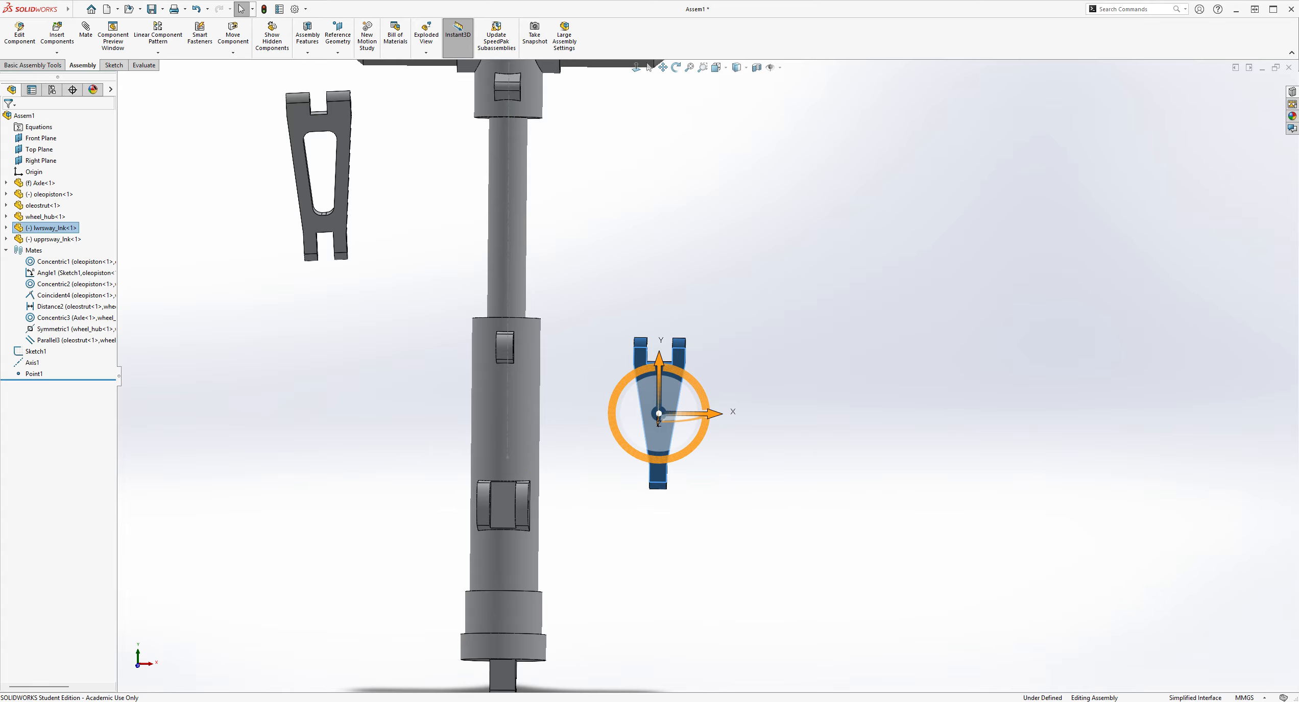
click(883, 532)
scroll(545, 493, down, 3)
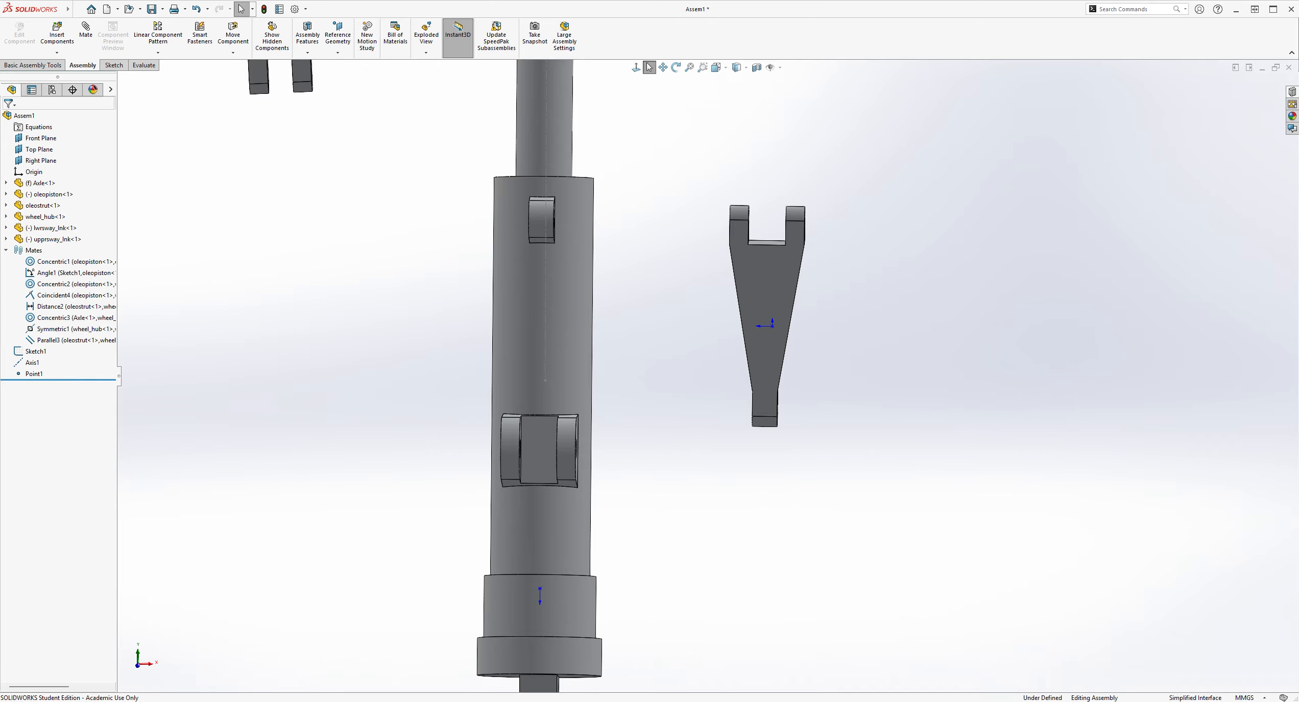
- Swap the sides of the two links, with upprsway_lnk beside the lower oleostrut and lwrsway_lnk opposite, beside the piston
scroll(606, 333, up, 4)
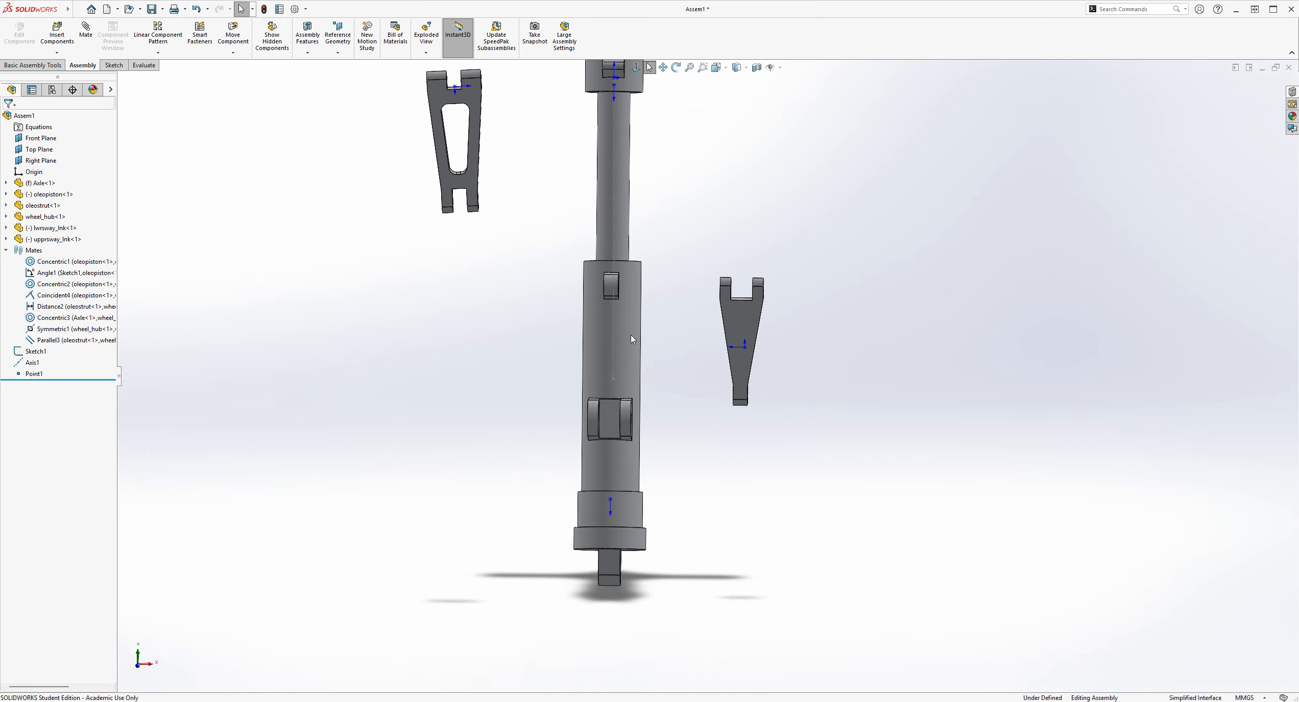
drag(500, 172, 684, 424)
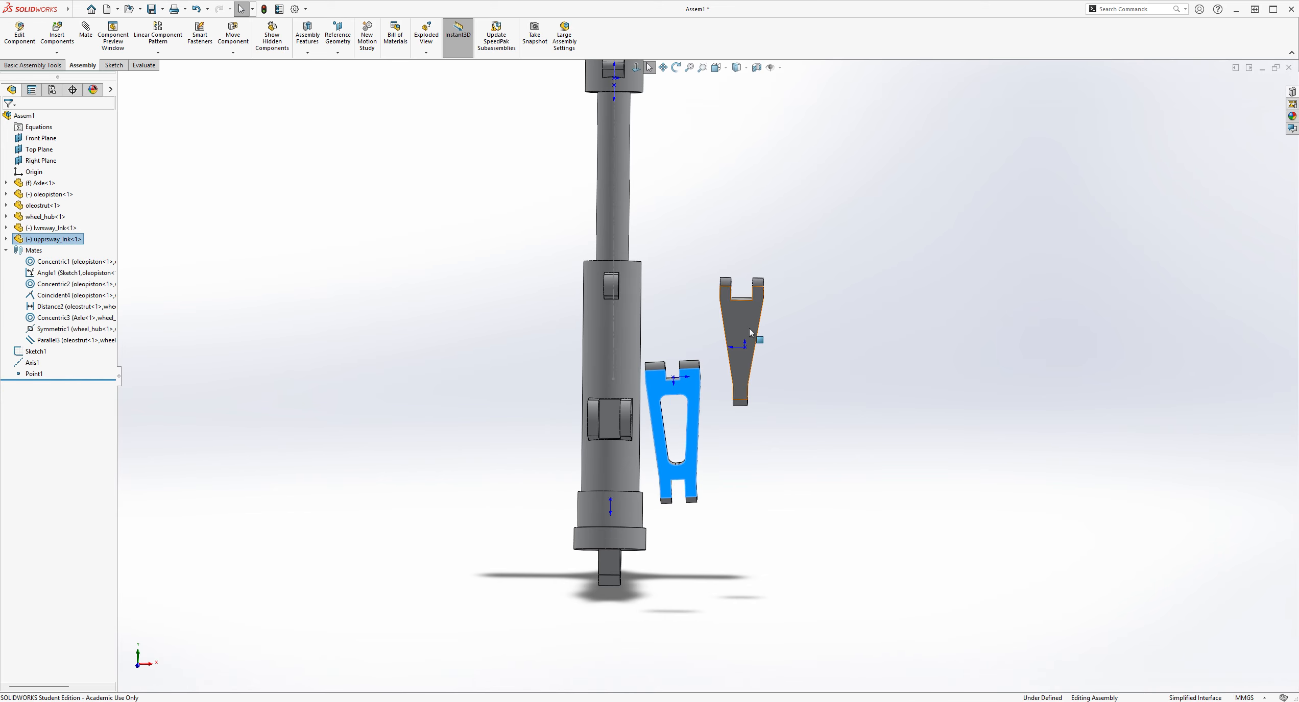
drag(750, 322, 495, 164)
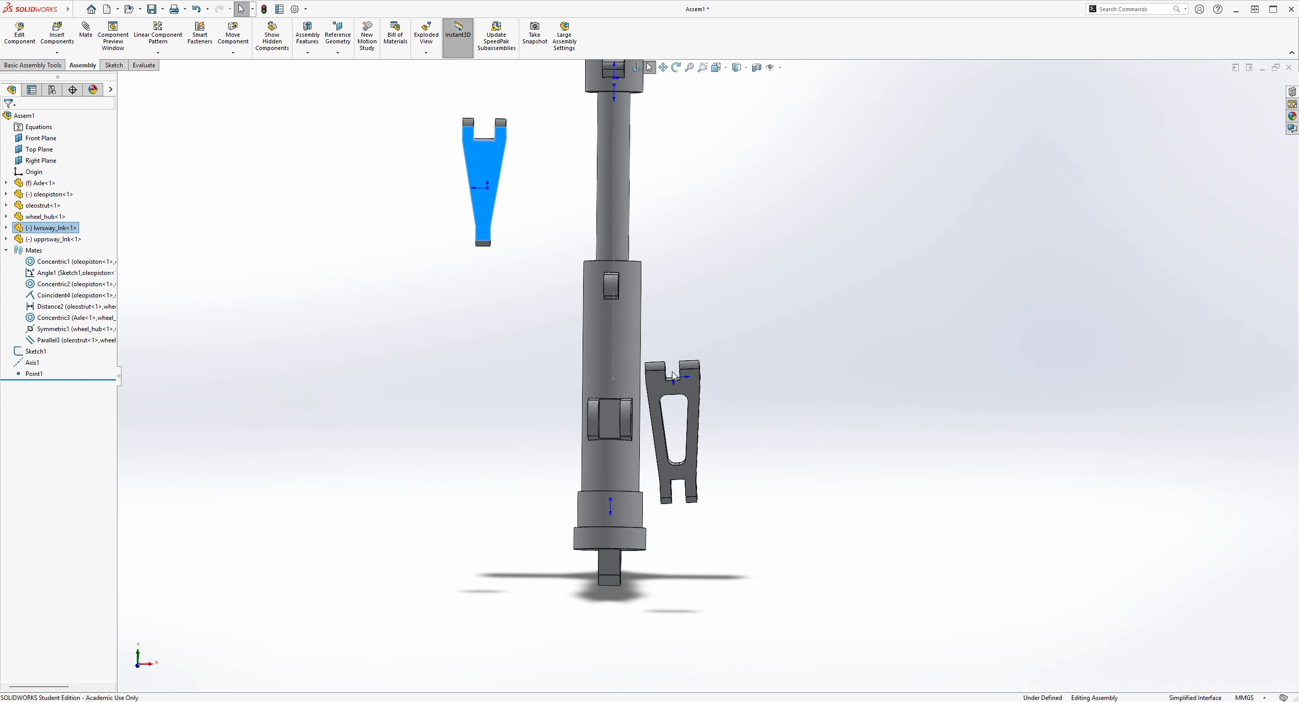
click(546, 288)
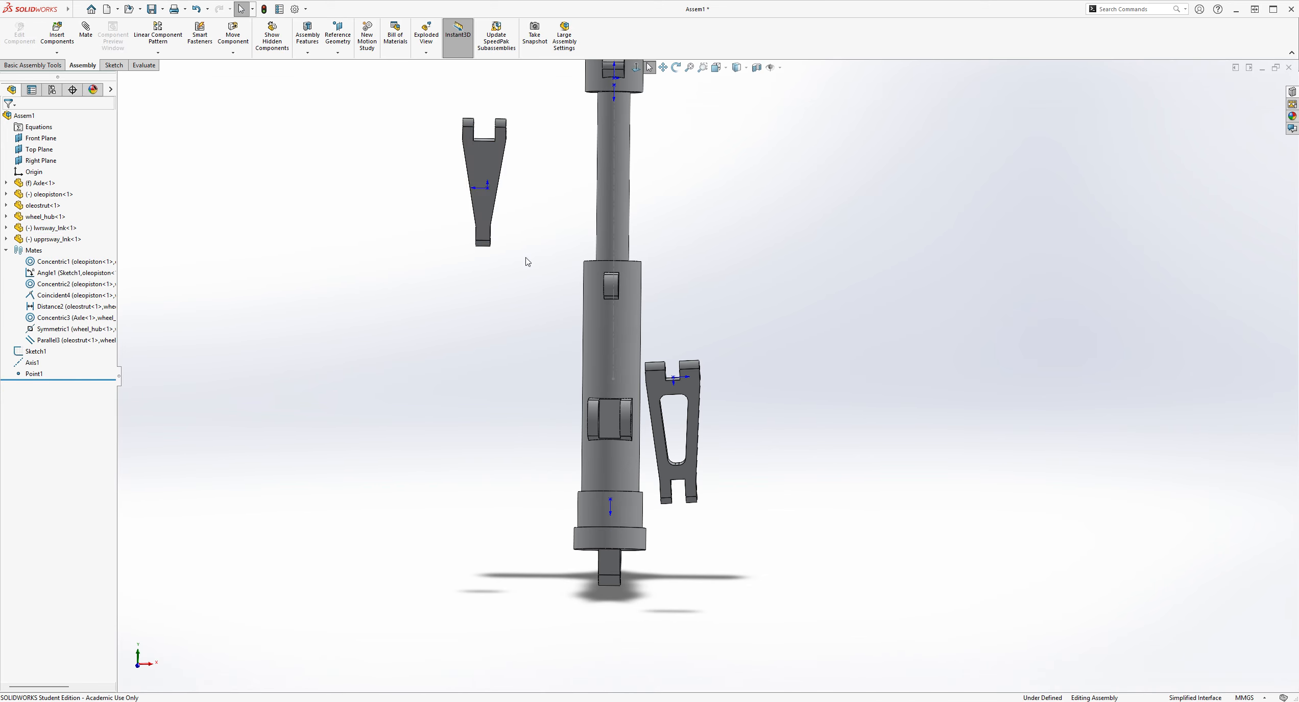
scroll(697, 254, up, 2)
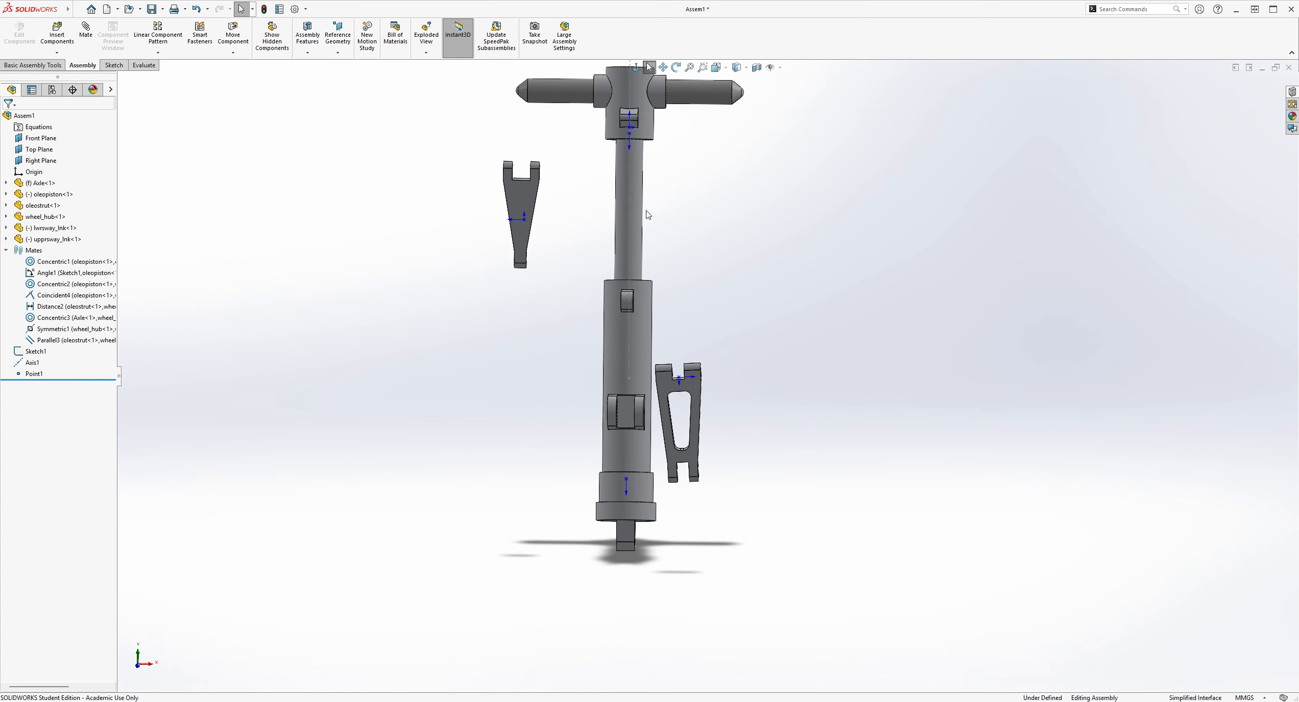
scroll(668, 225, down, 1)
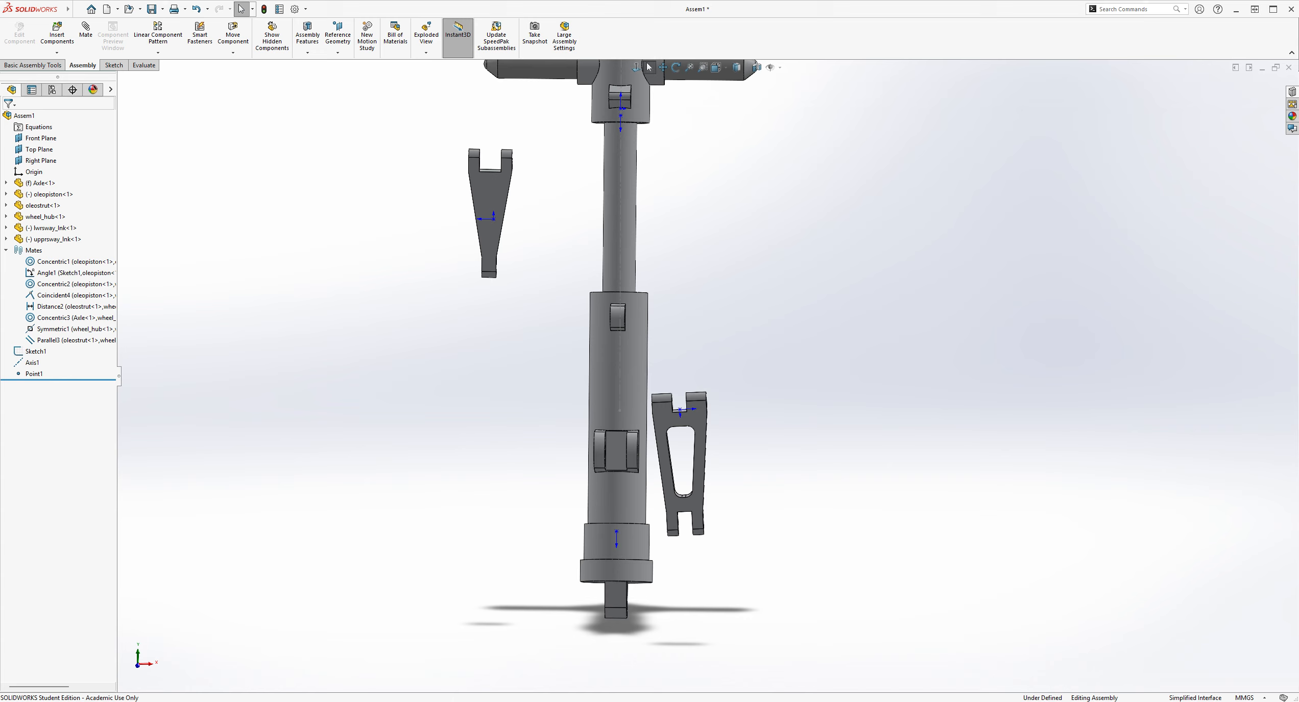
- Rotate the upprsway_lnk part half a turn so its wider end points down, and place it over the oleostrut's two lugs
click(700, 421)
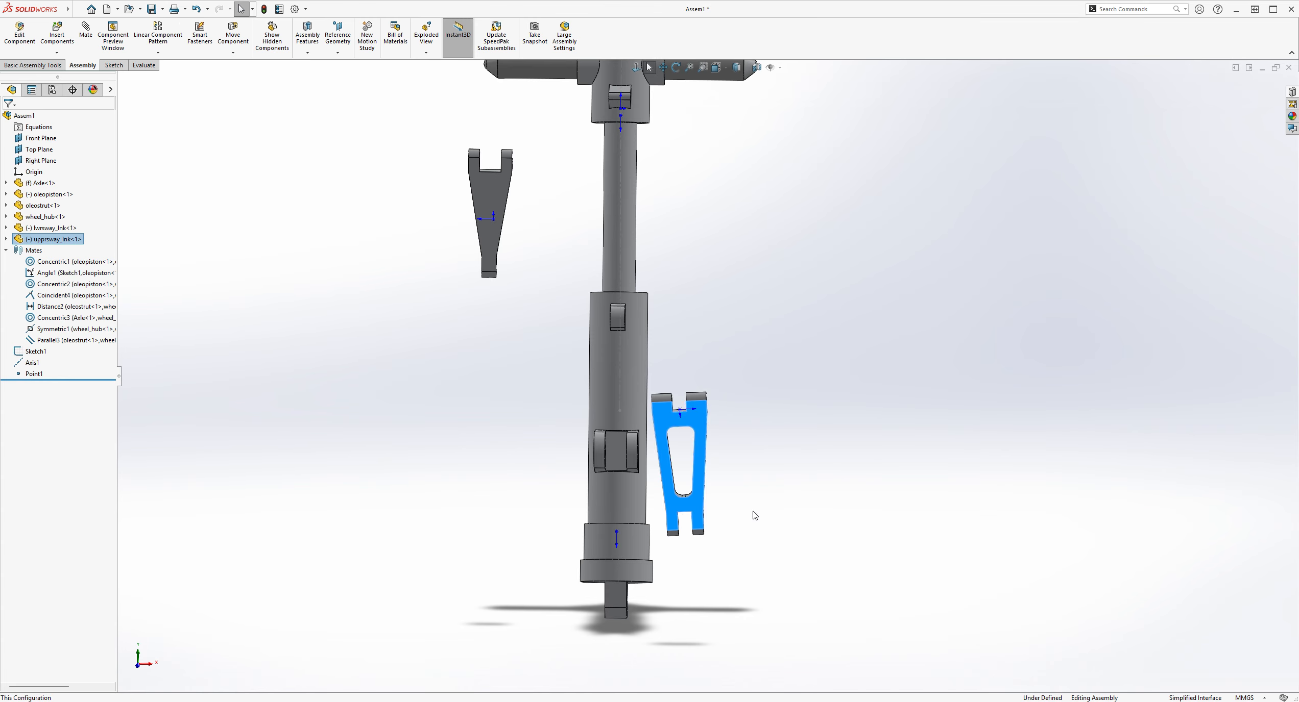
drag(737, 458, 484, 403)
scroll(982, 504, down, 2)
click(926, 481)
scroll(591, 435, up, 3)
scroll(650, 390, down, 2)
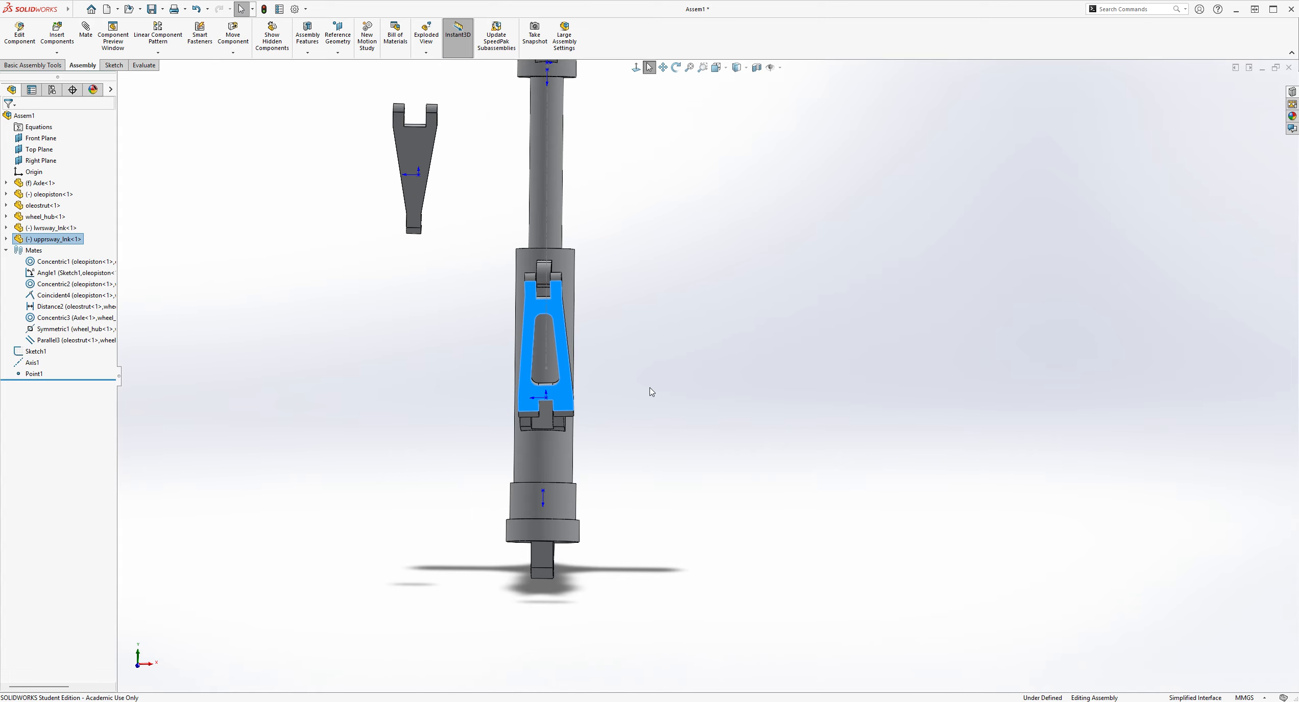
scroll(621, 249, down, 1)
click(625, 371)
middle_drag(627, 371, 646, 408)
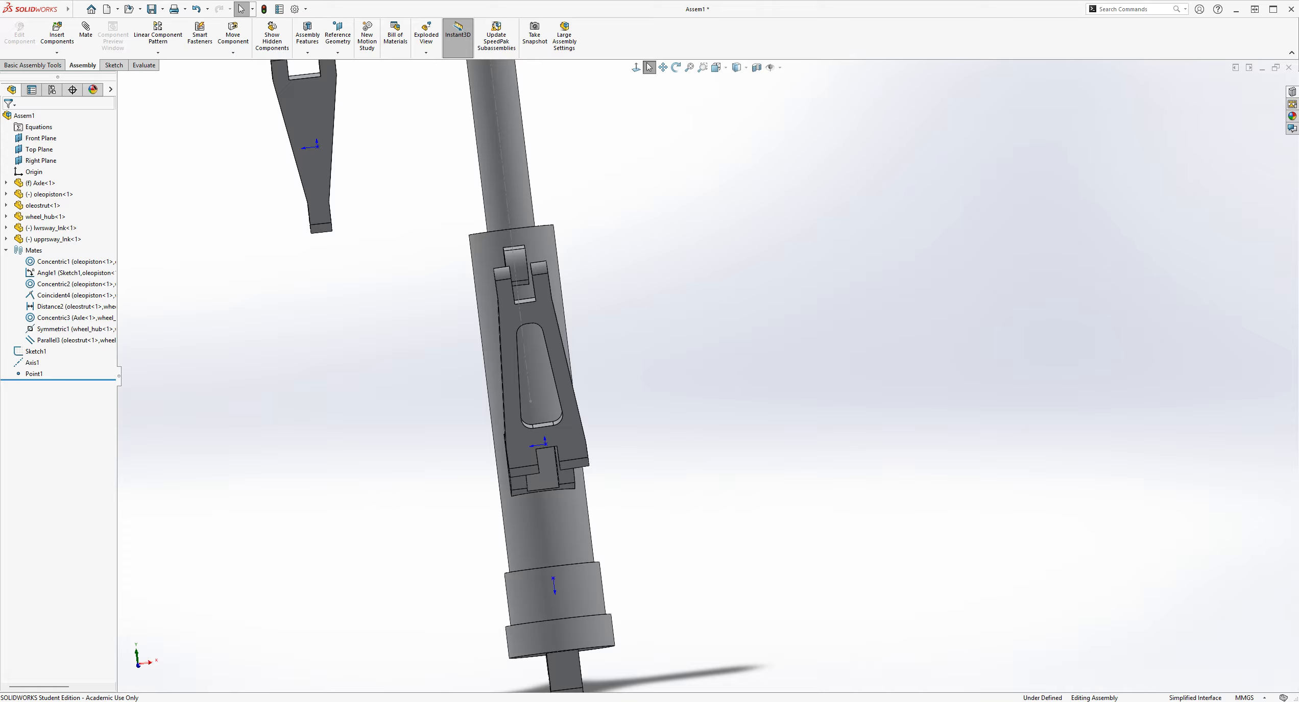
- Shift the upprsway_lnk part on the oleostrut lugs to compare the fit and move it clear of the strut
drag(560, 426, 566, 411)
middle_drag(684, 411, 679, 372)
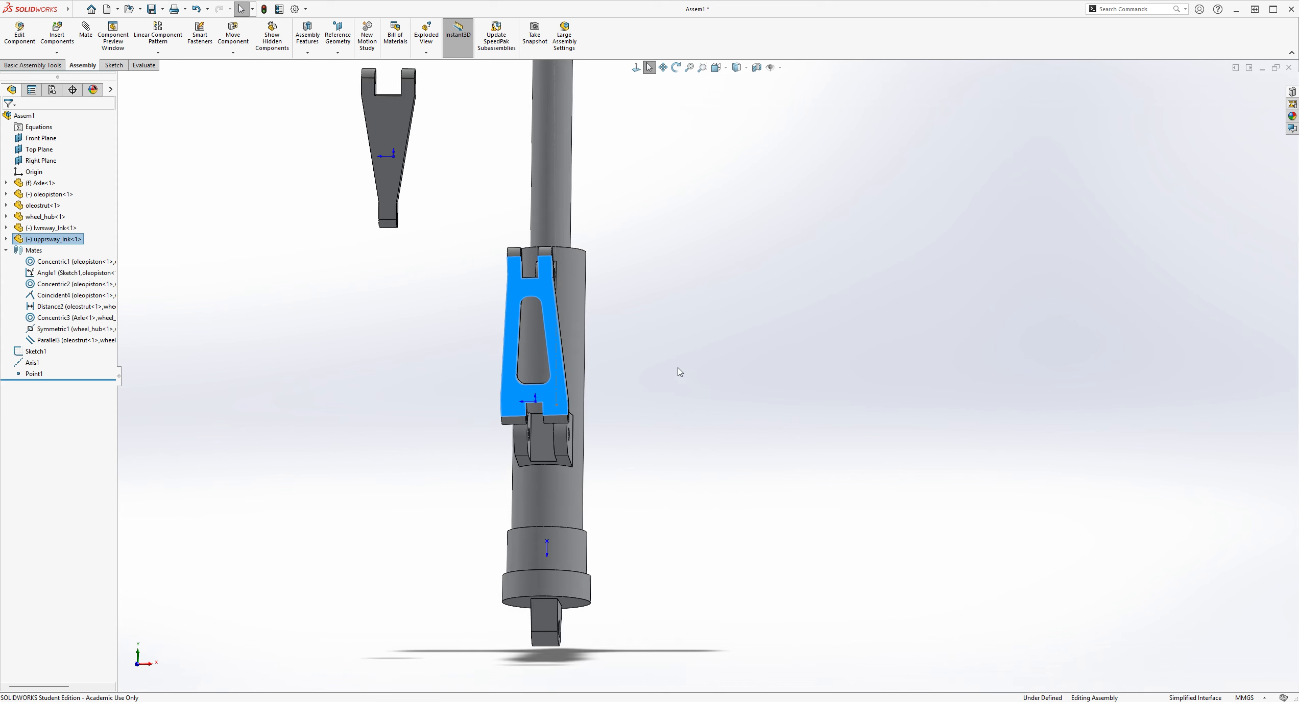
scroll(679, 371, up, 2)
scroll(675, 301, down, 1)
click(672, 288)
drag(586, 424, 778, 357)
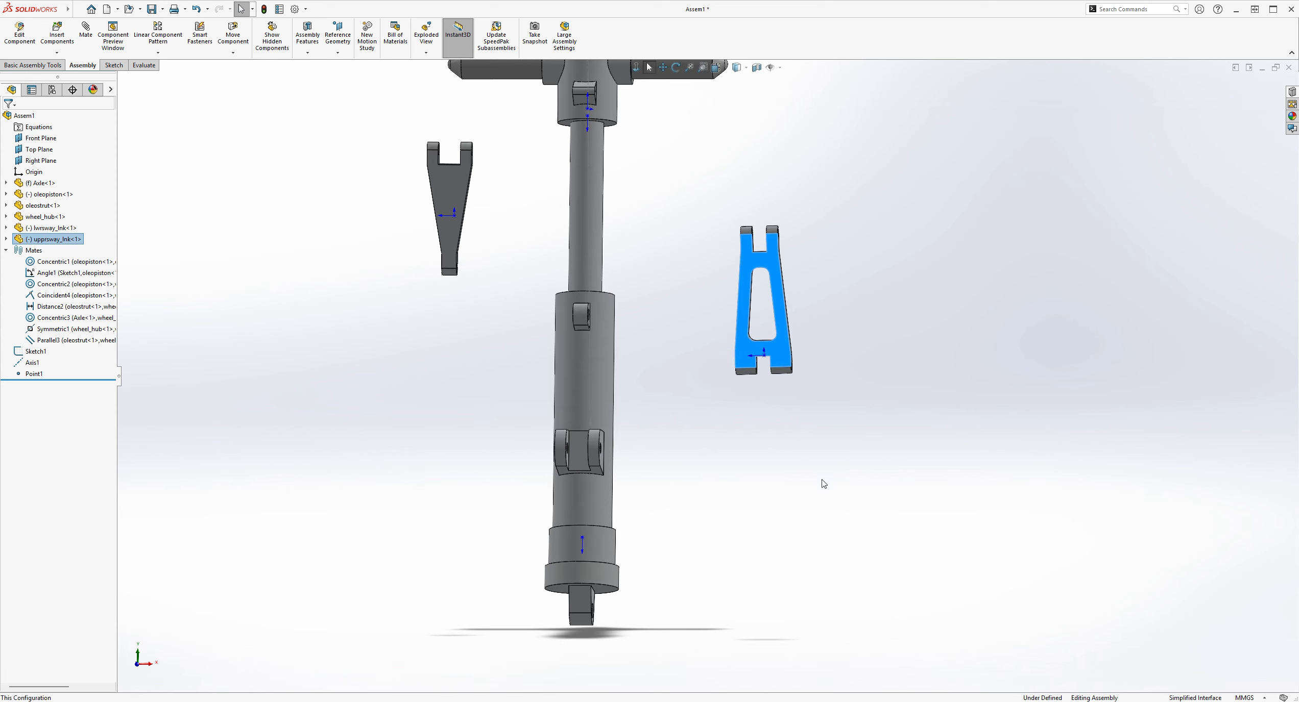
- Rotate the upprsway_lnk part half a turn so that its wider end points up
click(820, 493)
drag(807, 285, 657, 327)
click(948, 284)
scroll(536, 337, up, 1)
scroll(602, 158, down, 1)
middle_drag(603, 161, 617, 183)
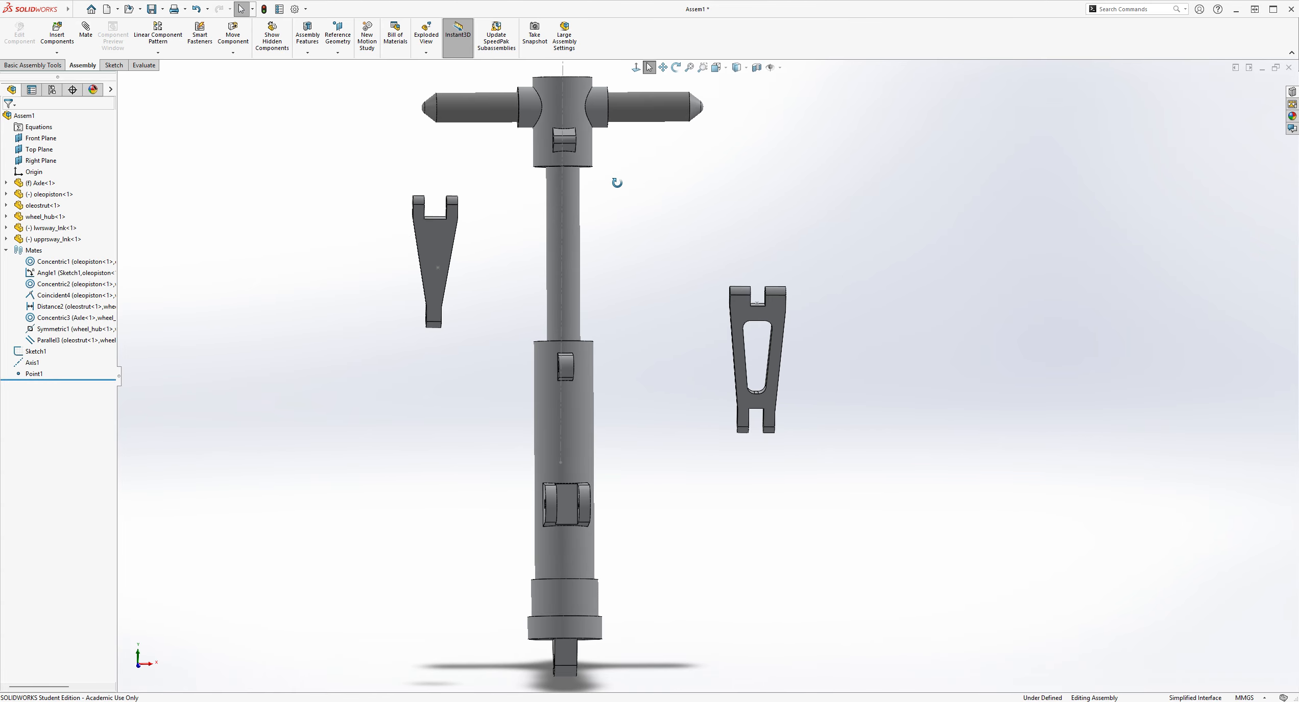
- Try the upprsway_lnk part's wider end against the wheel_hub lug and move the part clear again
drag(777, 298, 587, 157)
middle_drag(705, 205, 725, 226)
scroll(564, 132, down, 3)
click(751, 227)
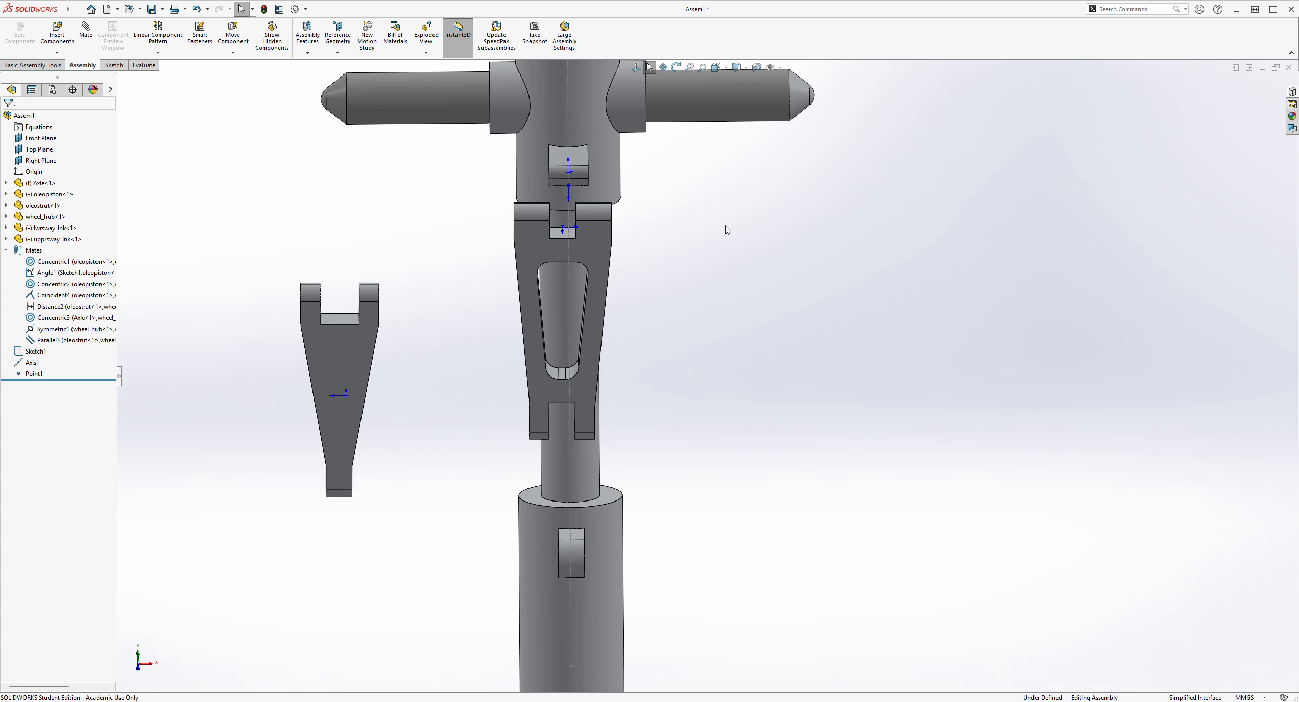
drag(607, 268, 1124, 291)
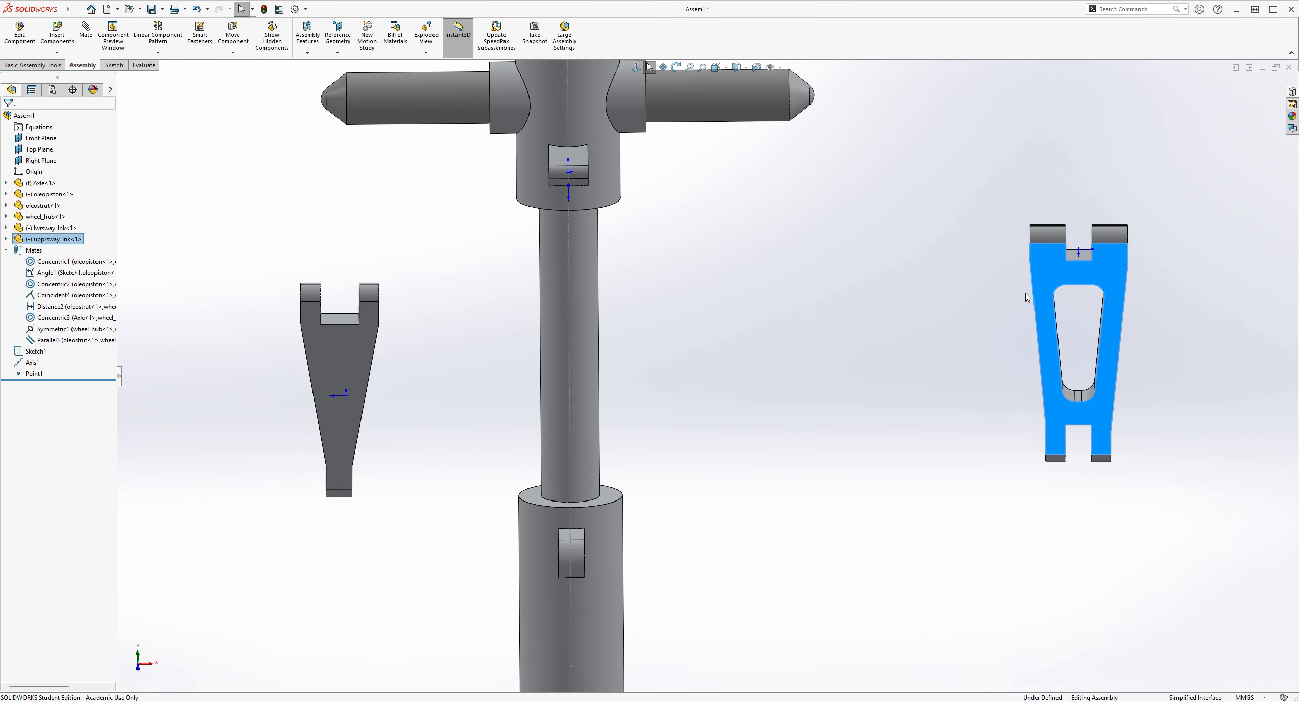
- Move the lwrsway_lnk part onto the strut so that its forked end straddles the wheel_hub lug
drag(369, 352, 394, 340)
mouse_move(577, 242)
mouse_down()
mouse_move(576, 231)
mouse_move(574, 265)
mouse_up()
key(Escape)
drag(726, 281, 816, 279)
middle_drag(816, 279, 892, 226)
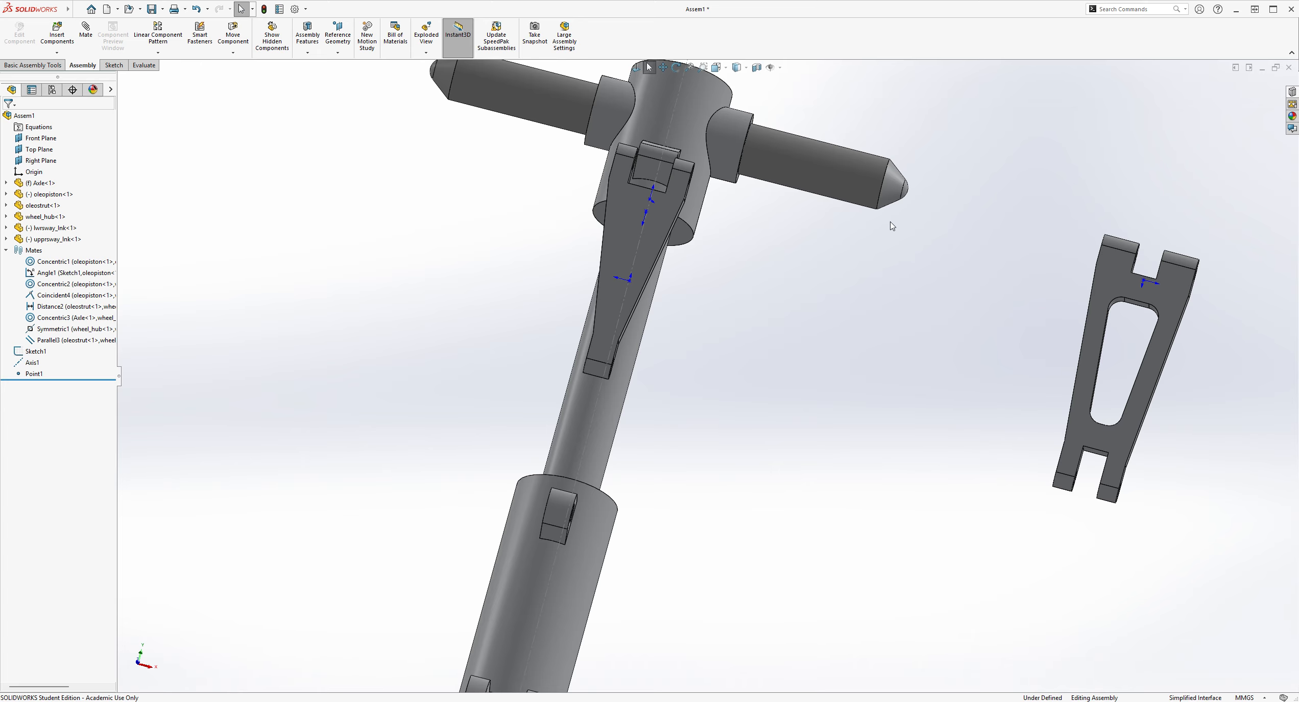
- Bring the upprsway_lnk part closer to the strut and rotate it half a turn so that its wider end points down
drag(1131, 304, 820, 379)
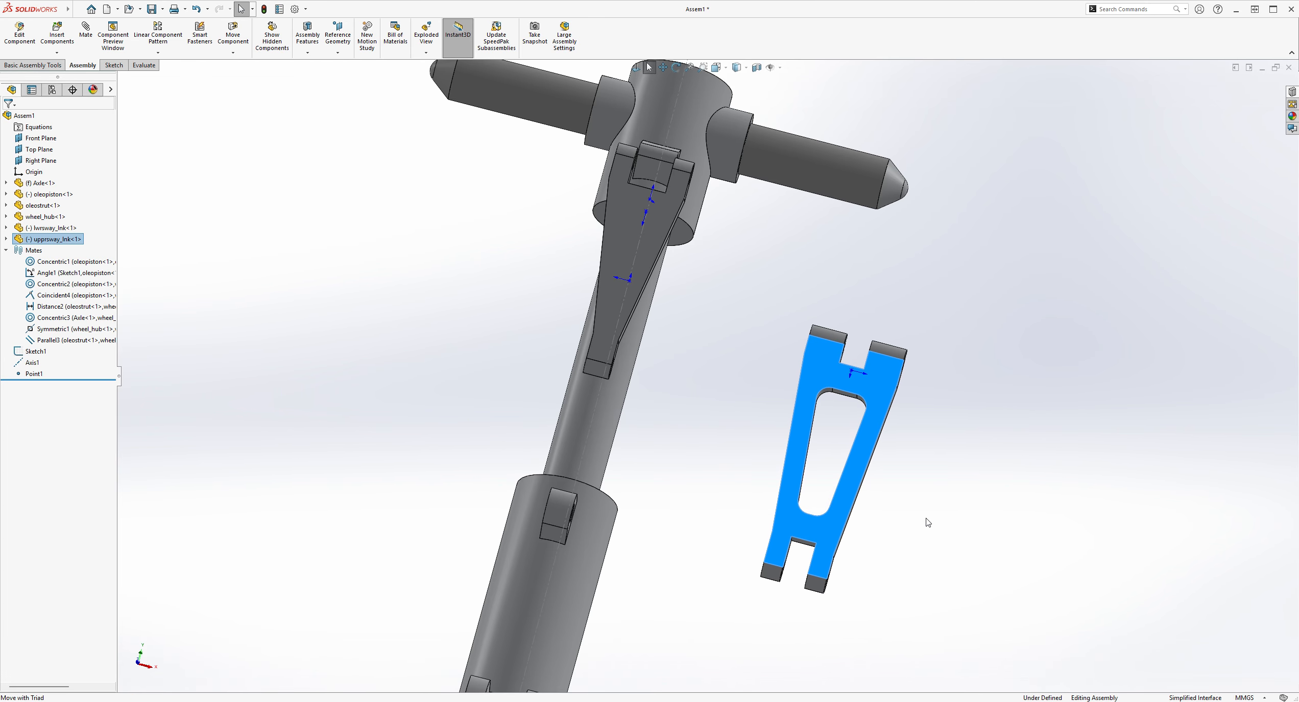
drag(880, 462, 756, 476)
click(1050, 531)
middle_drag(1049, 531, 974, 573)
- Place the upprsway_lnk part in front of the oleostrut's upper end, just below the lwrsway_lnk part
drag(830, 531, 619, 520)
click(720, 452)
middle_drag(722, 456, 638, 434)
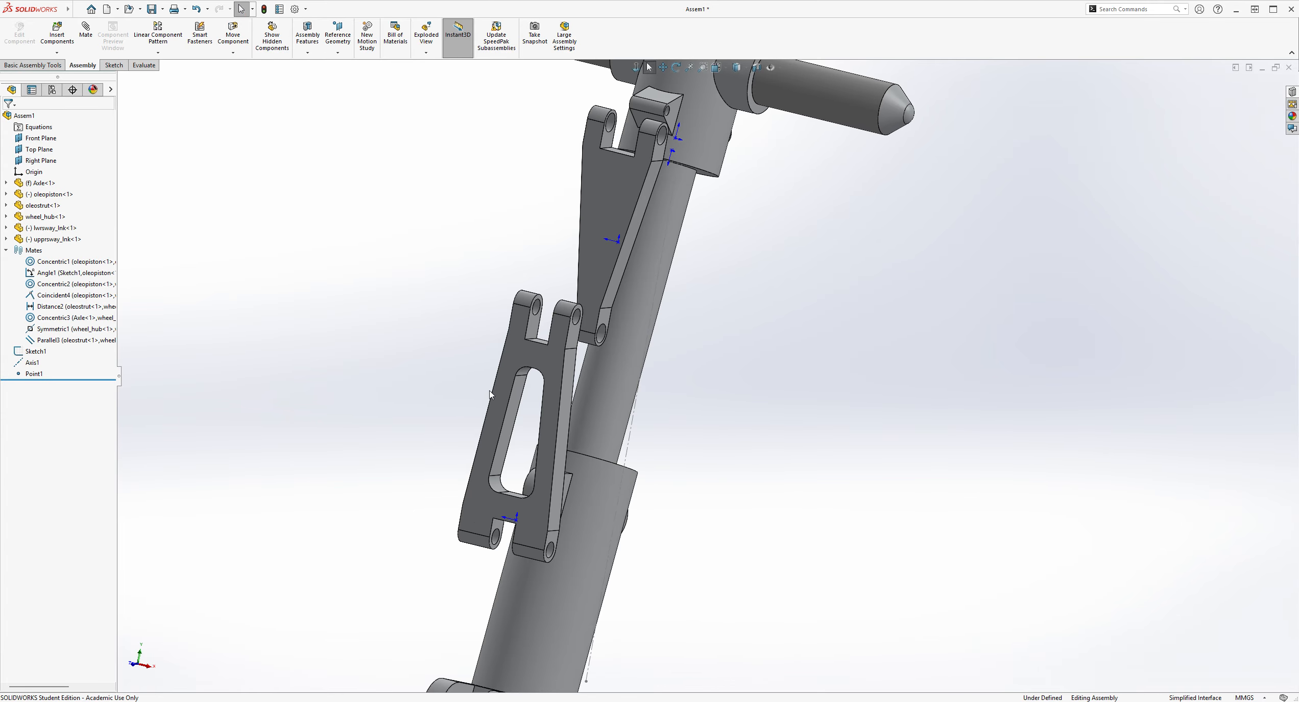
click(503, 394)
click(784, 445)
scroll(730, 312, up, 3)
middle_drag(826, 302, 657, 279)
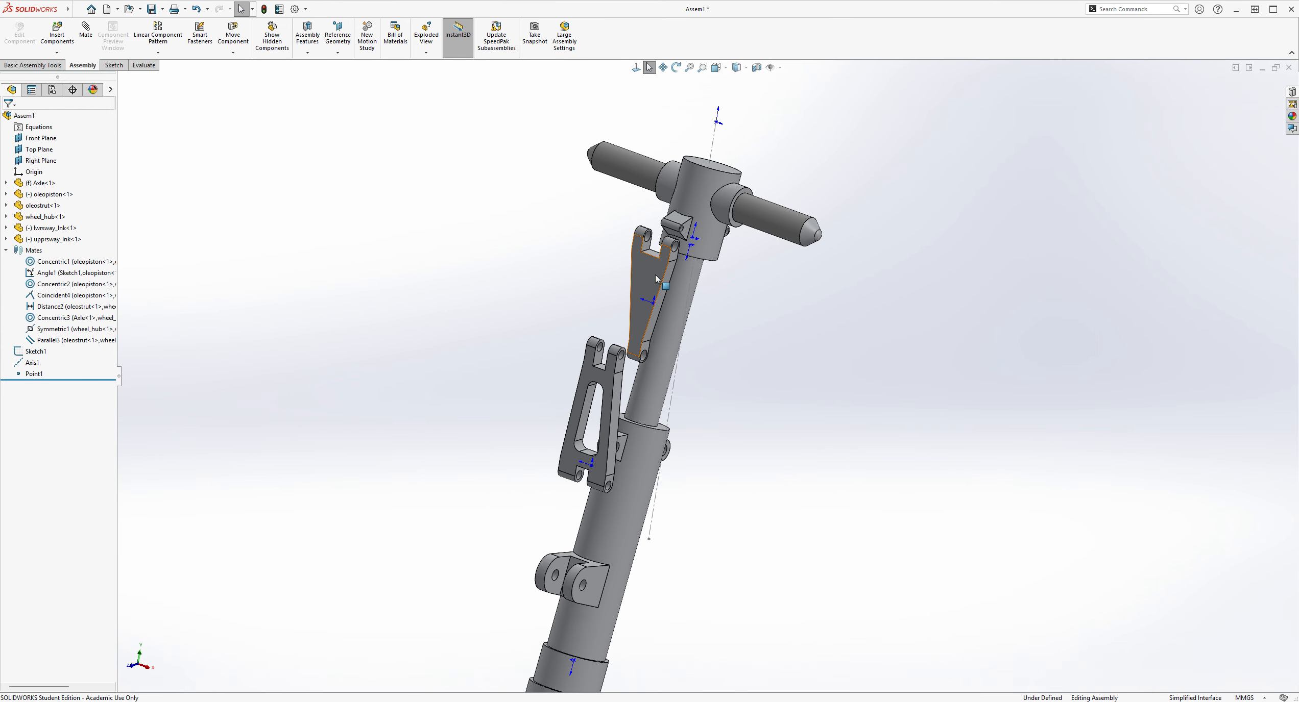
middle_drag(697, 321, 797, 339)
scroll(792, 283, down, 2)
middle_drag(768, 271, 710, 298)
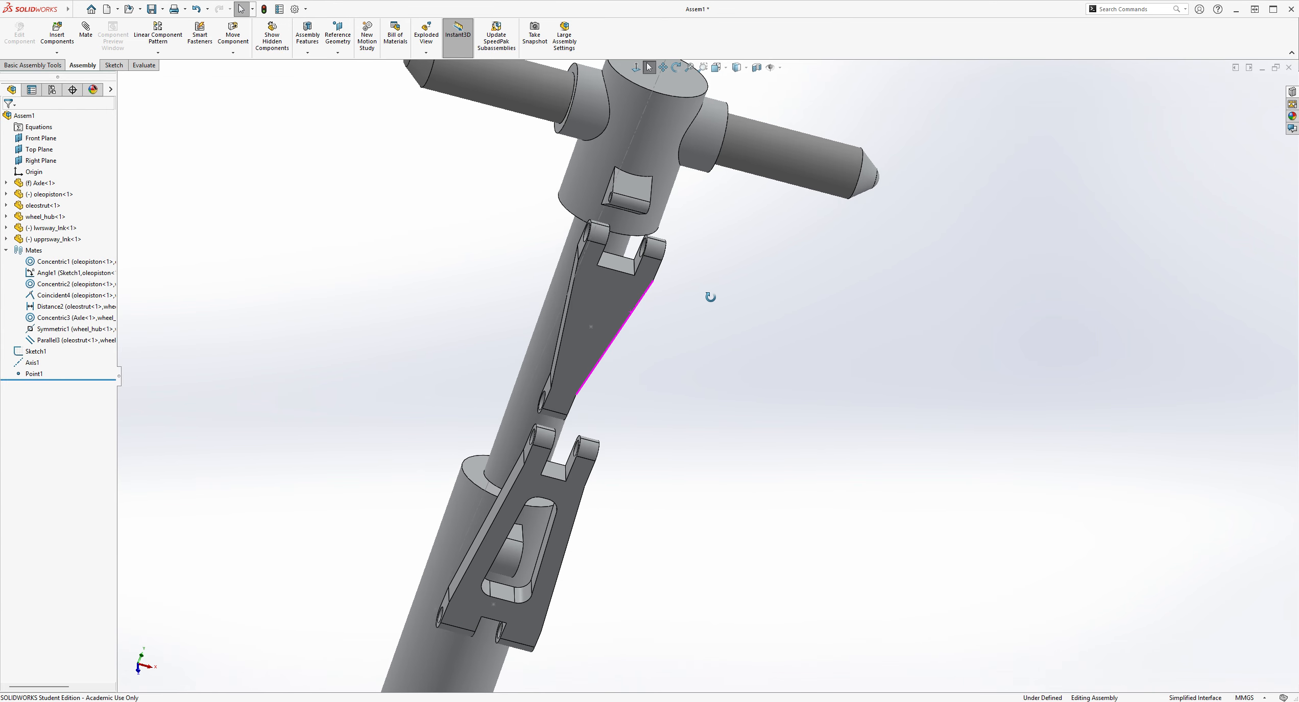
- Add a concentric mate between a fork hole of lwrsway_lnk and the hole in the wheel_hub lug
click(86, 30)
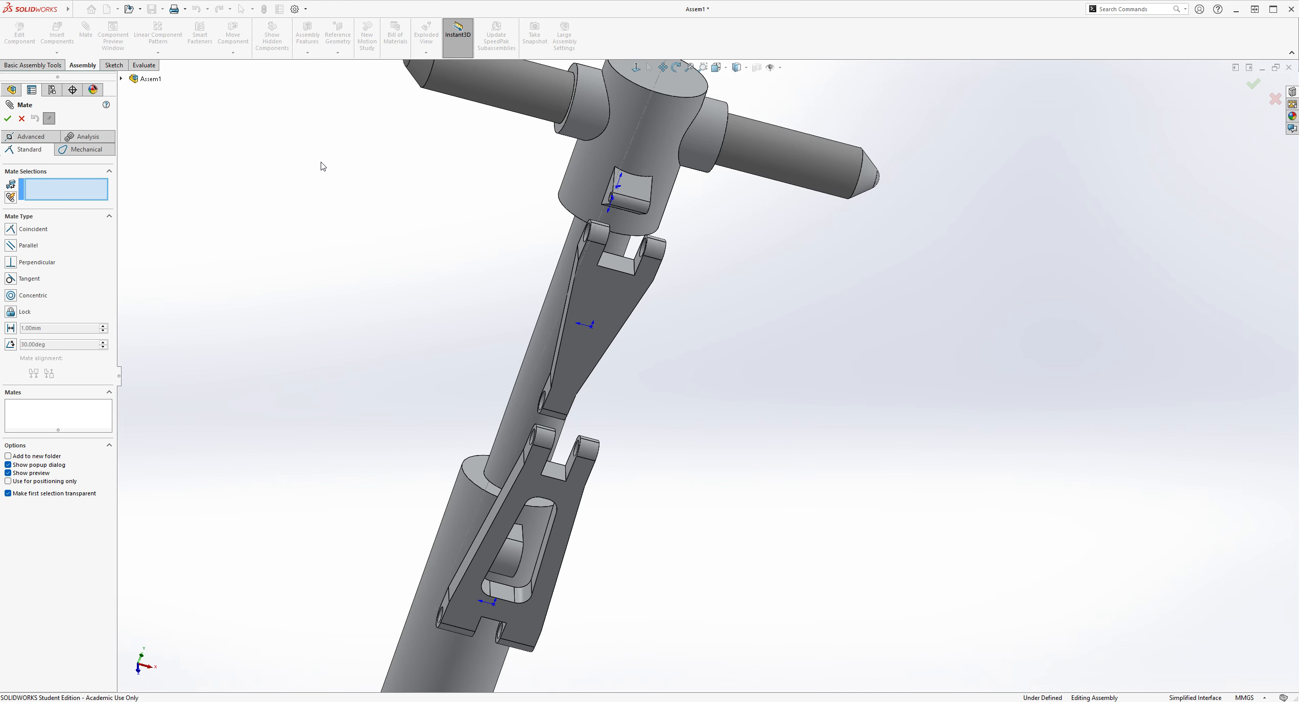
middle_drag(232, 191, 560, 247)
scroll(754, 272, down, 3)
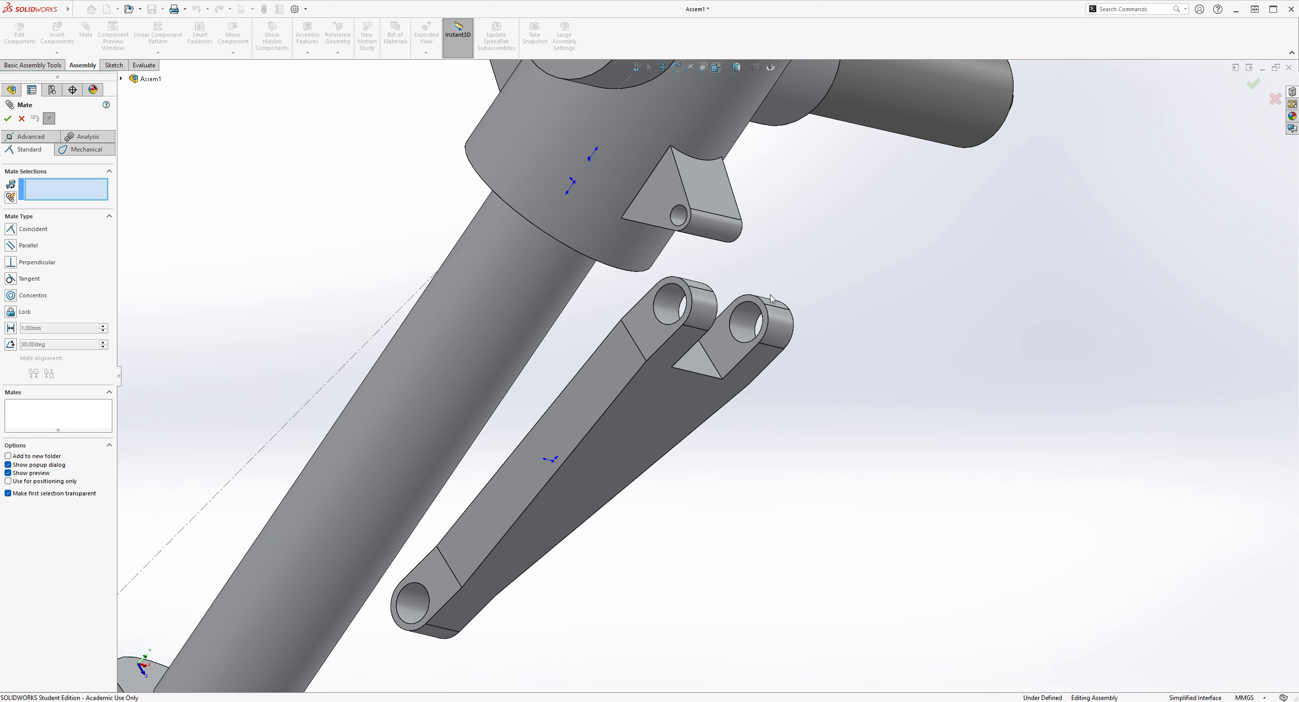
click(672, 303)
middle_drag(673, 302, 829, 252)
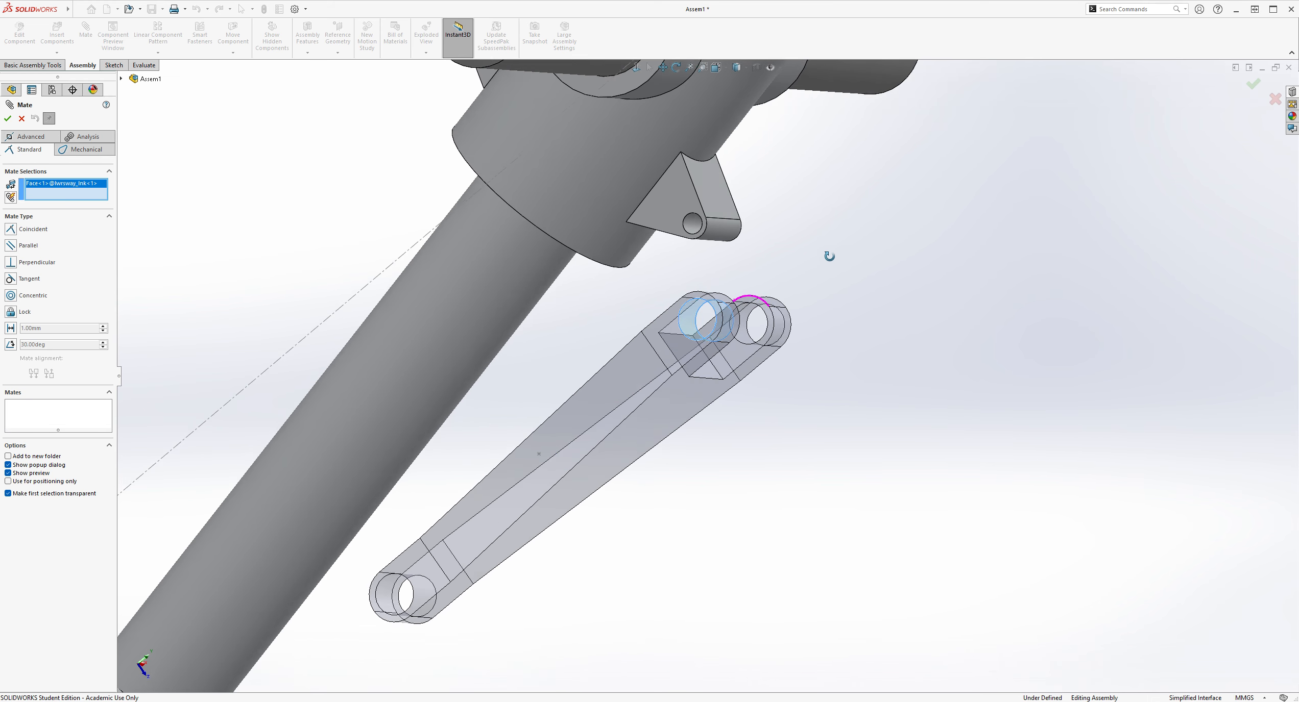
click(696, 231)
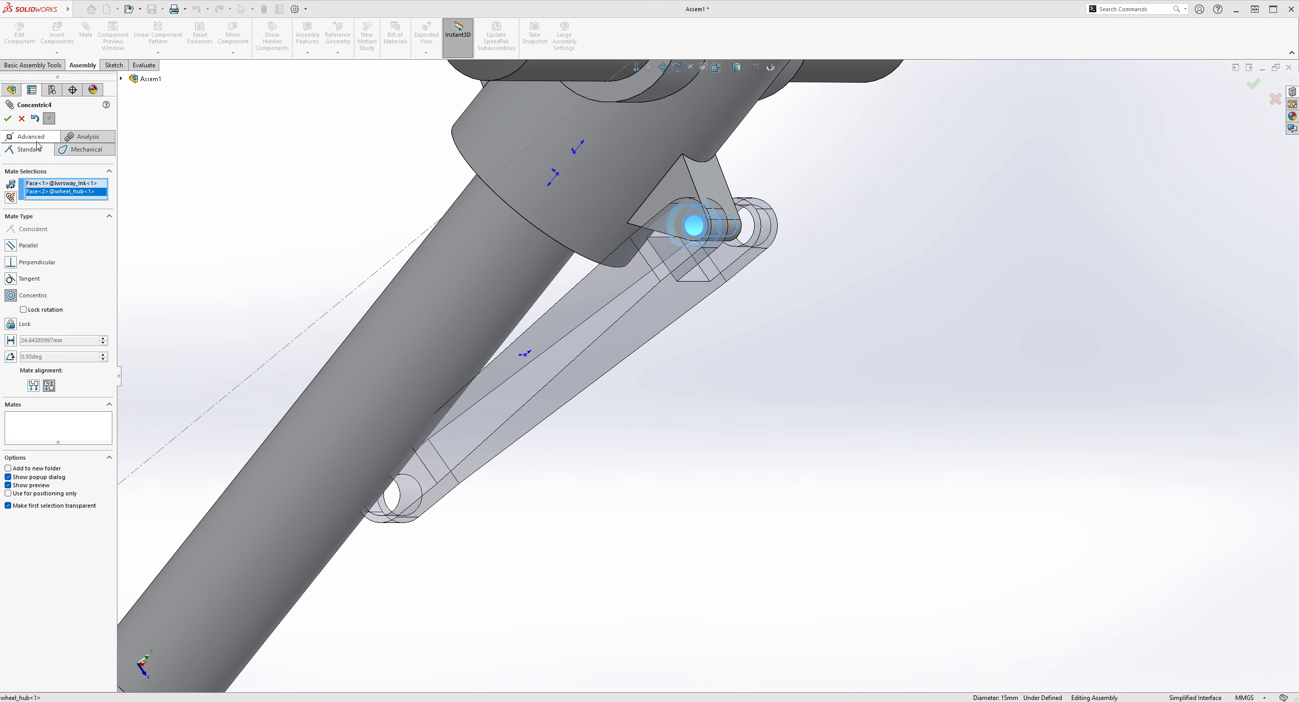
click(7, 118)
- Add a coincident mate between the inner fork face of lwrsway_lnk and the side face of the wheel_hub lug
middle_drag(762, 281, 733, 284)
scroll(490, 269, down, 3)
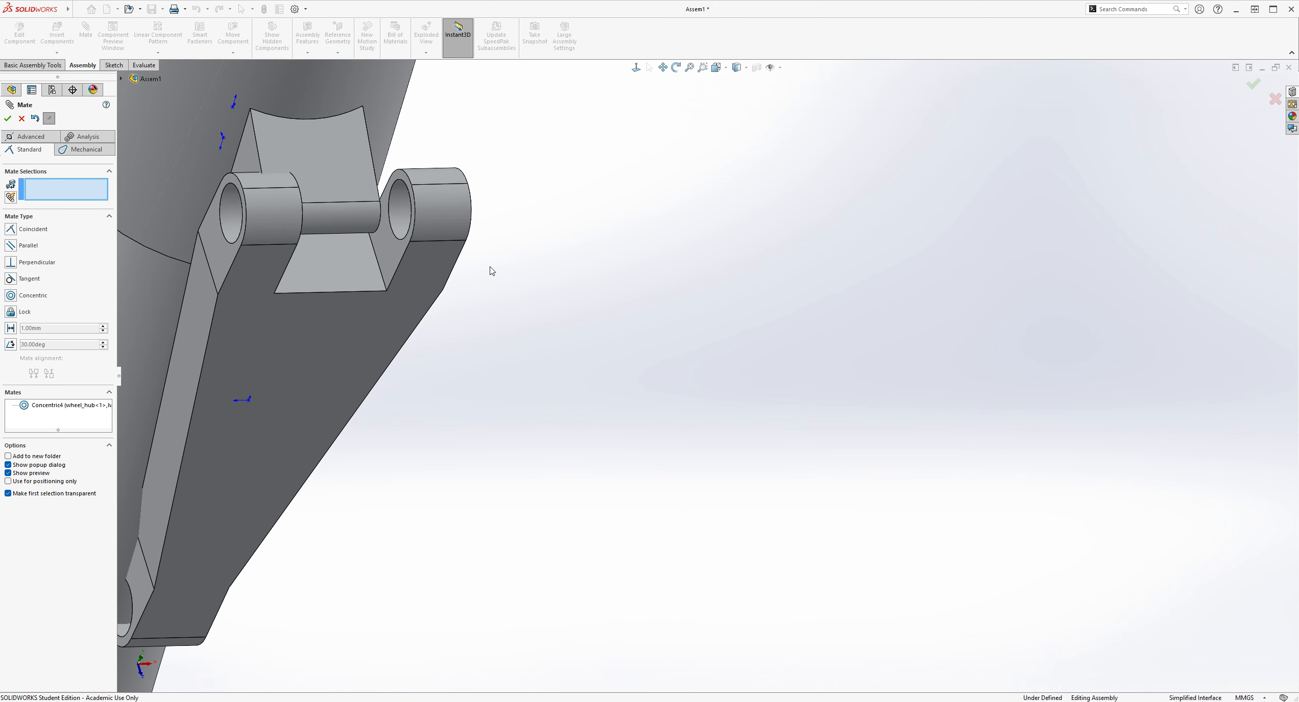
click(384, 251)
middle_drag(548, 263, 426, 319)
scroll(228, 323, down, 3)
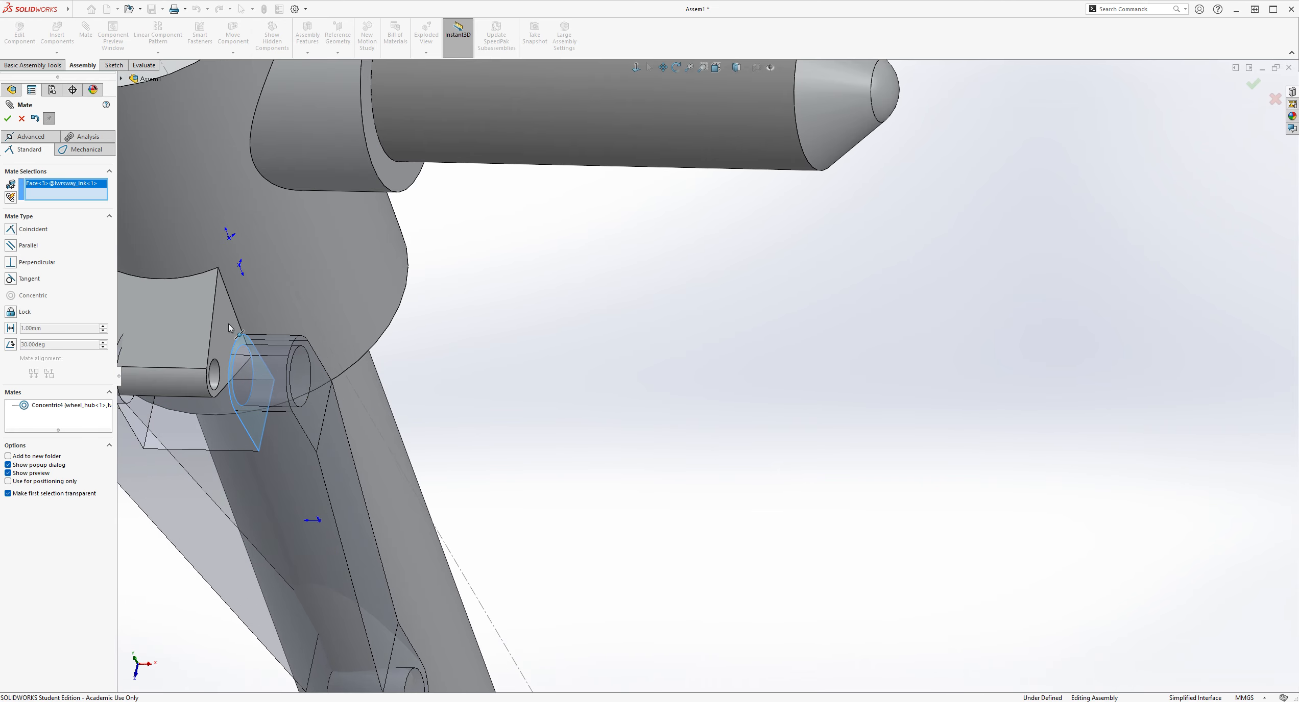
click(222, 322)
middle_drag(442, 402, 694, 403)
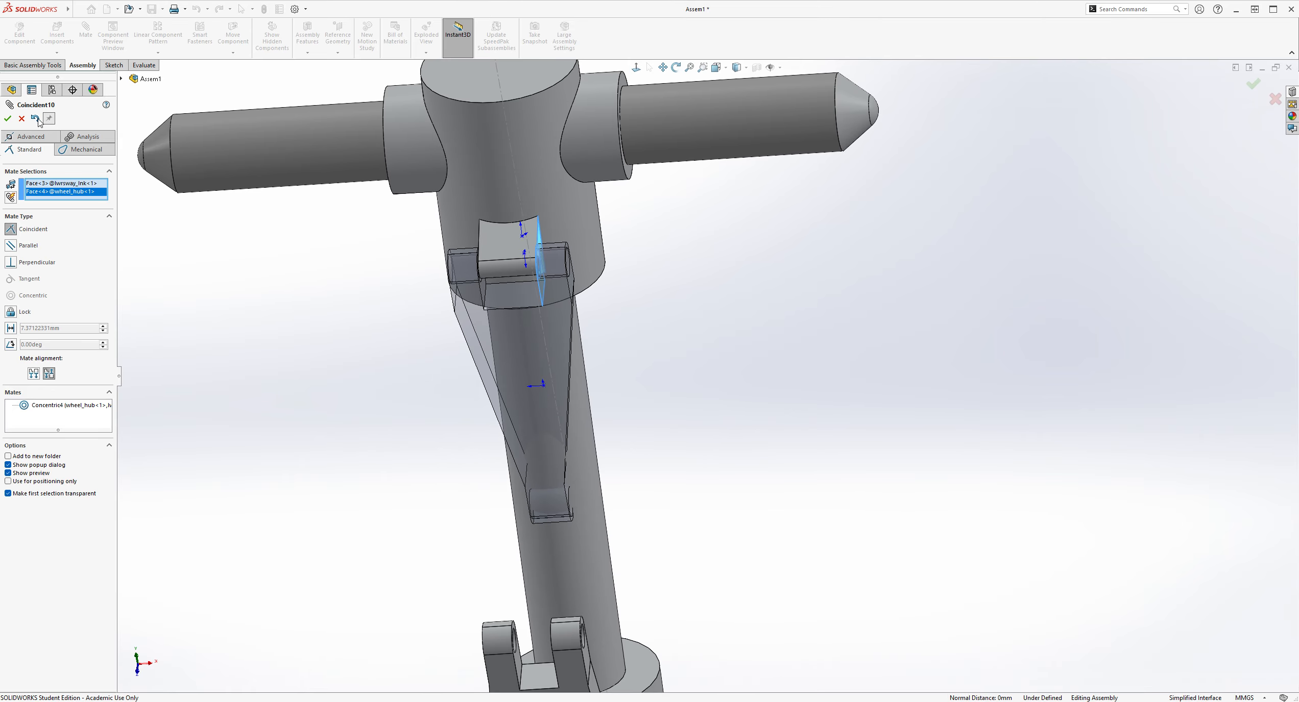
click(13, 119)
- Add a concentric mate between the hole at upprsway_lnk's wider end and the hole in the oleostrut's upper lug
scroll(643, 613, up, 4)
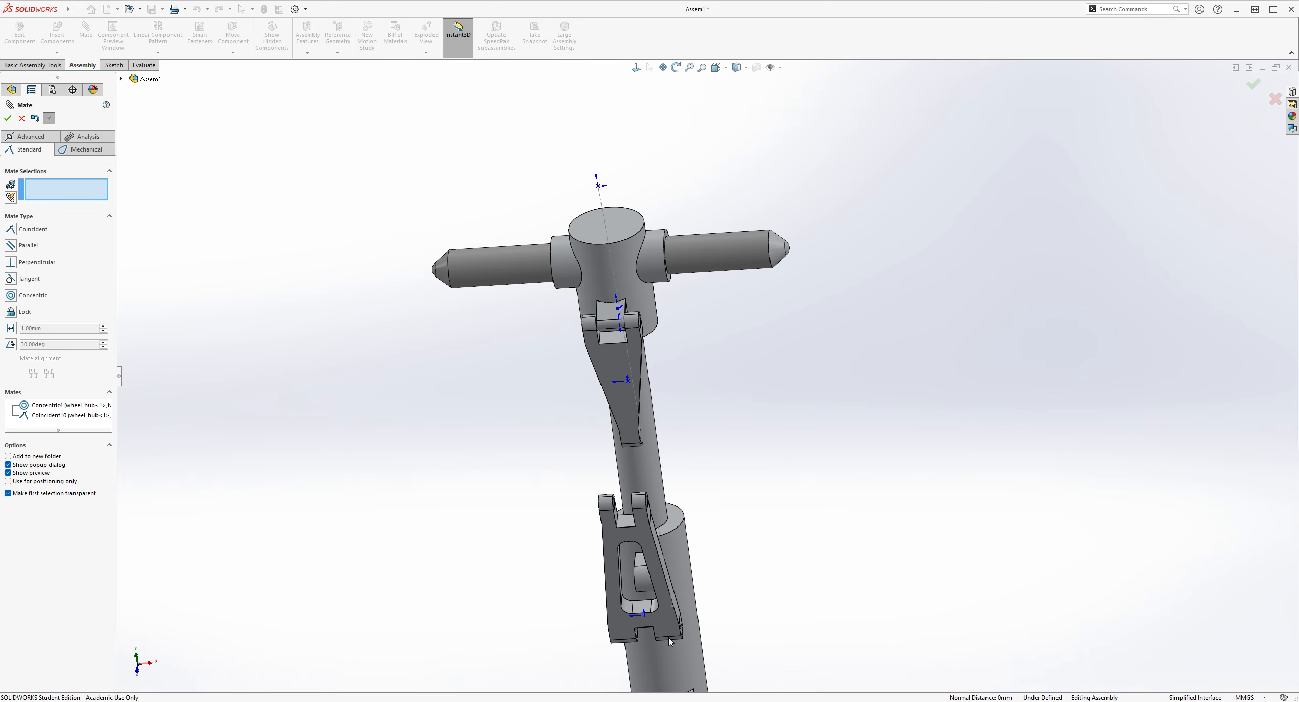
scroll(686, 629, down, 4)
middle_drag(745, 590, 681, 564)
scroll(588, 490, down, 2)
scroll(590, 494, down, 2)
click(536, 507)
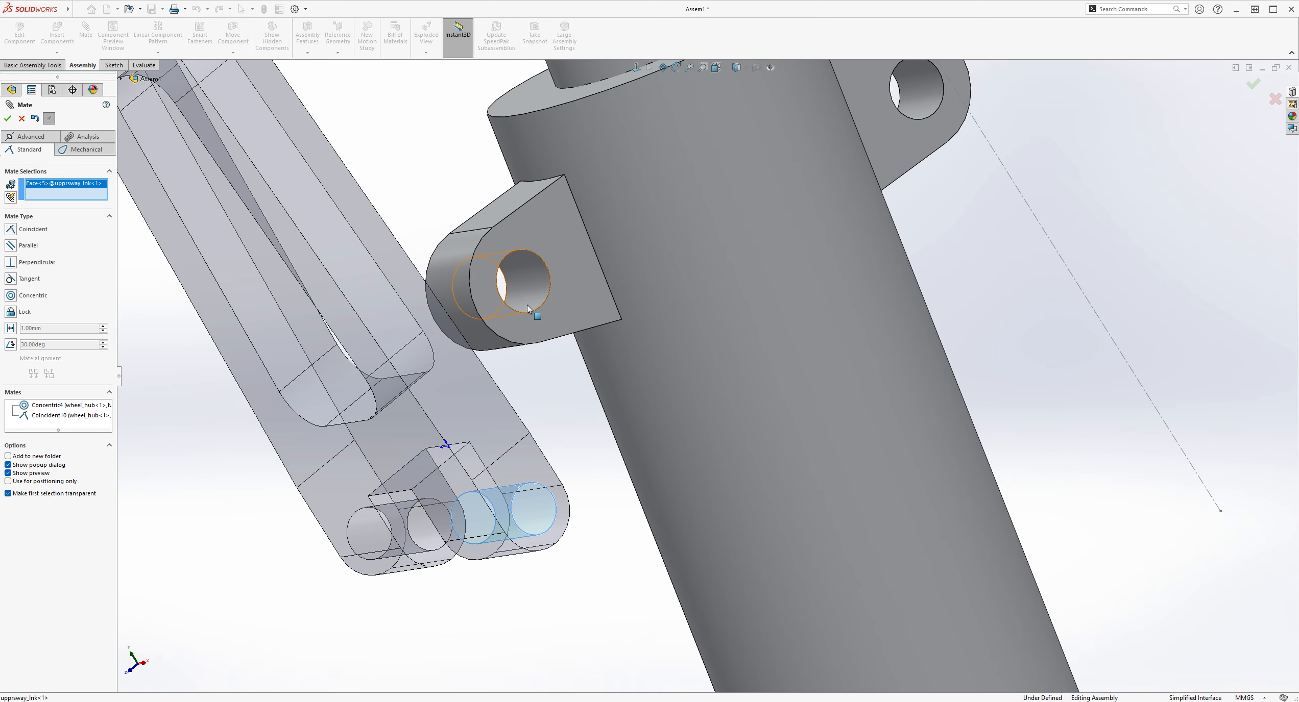
click(536, 295)
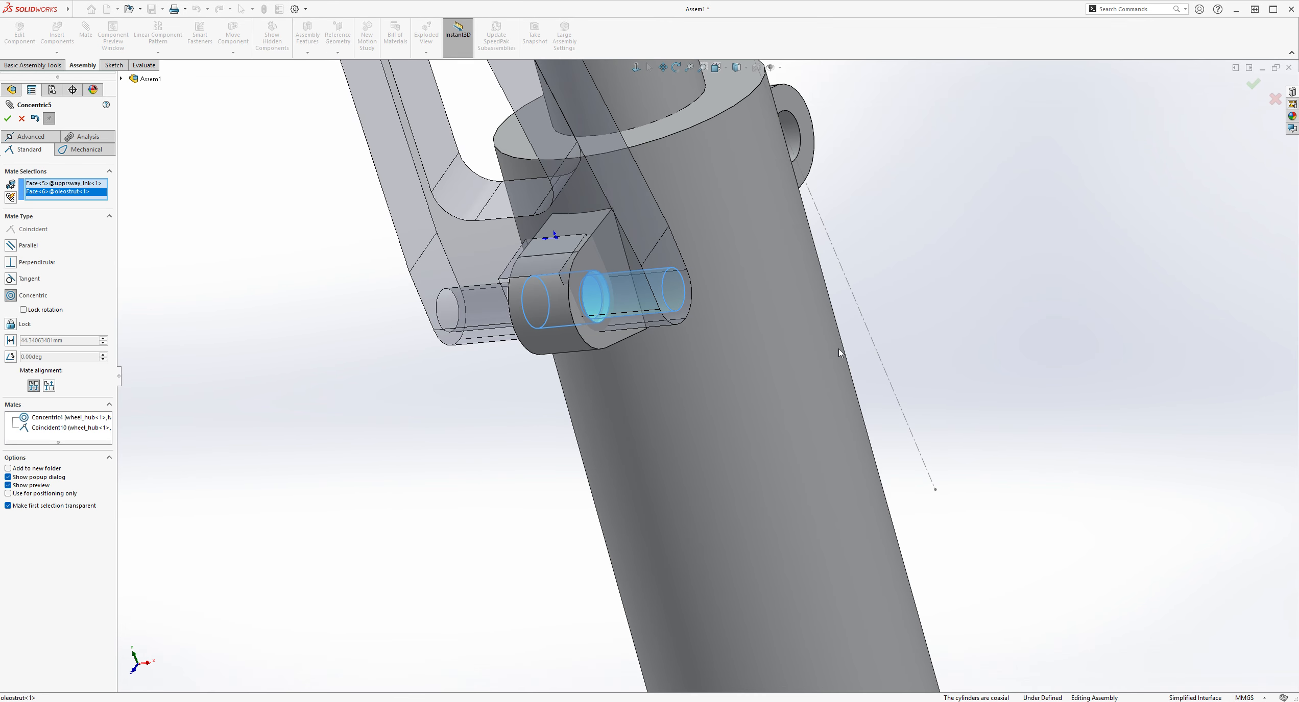
click(3, 116)
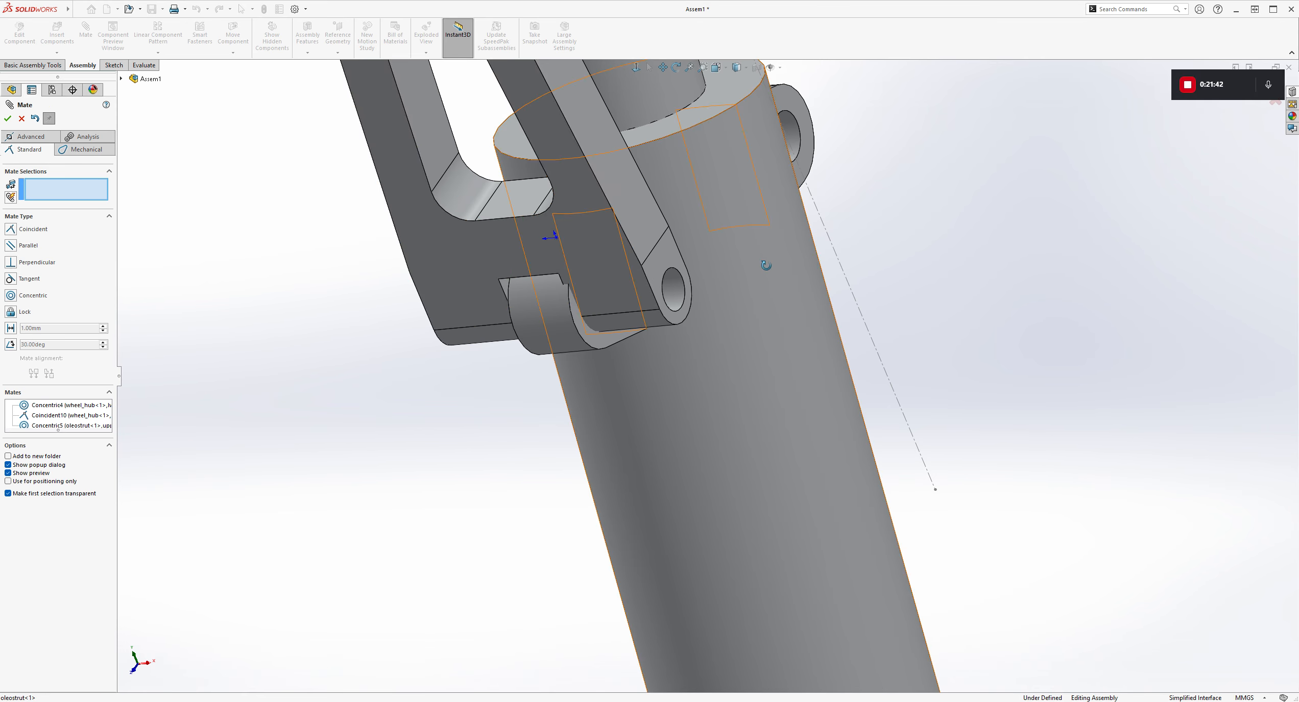
middle_drag(766, 267, 820, 255)
middle_drag(742, 240, 861, 238)
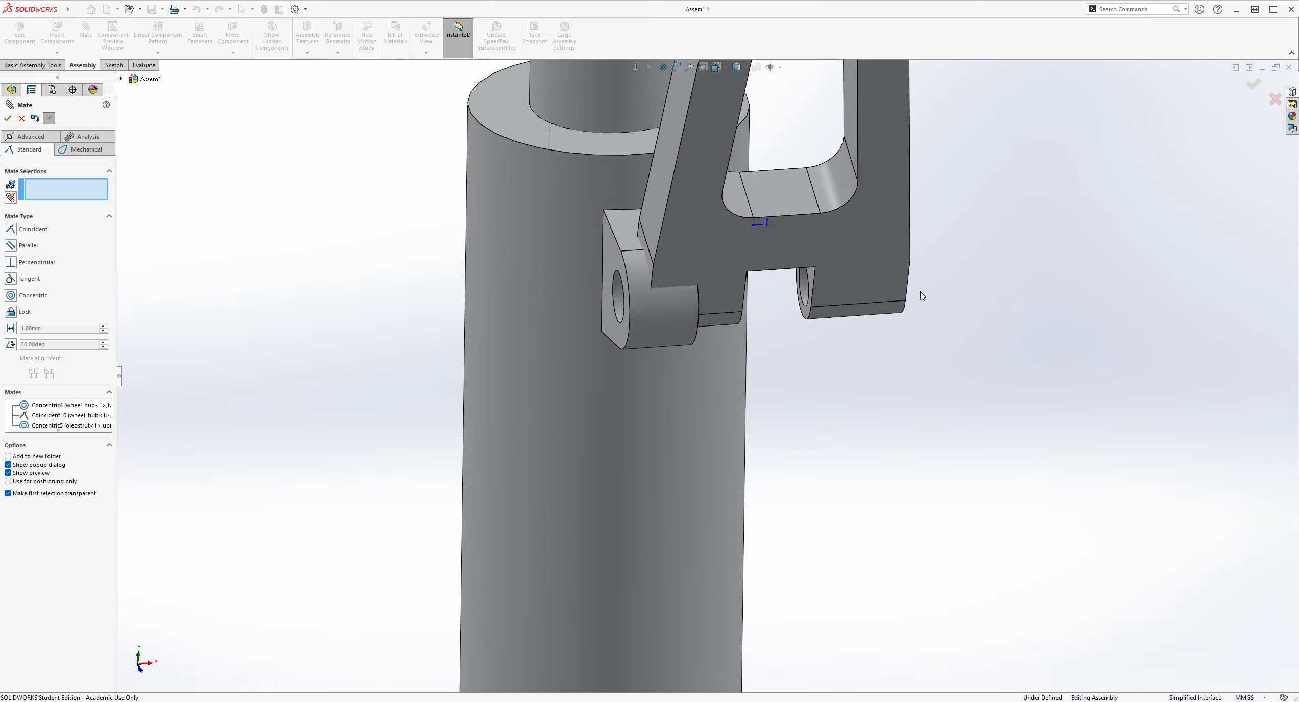
scroll(960, 322, down, 3)
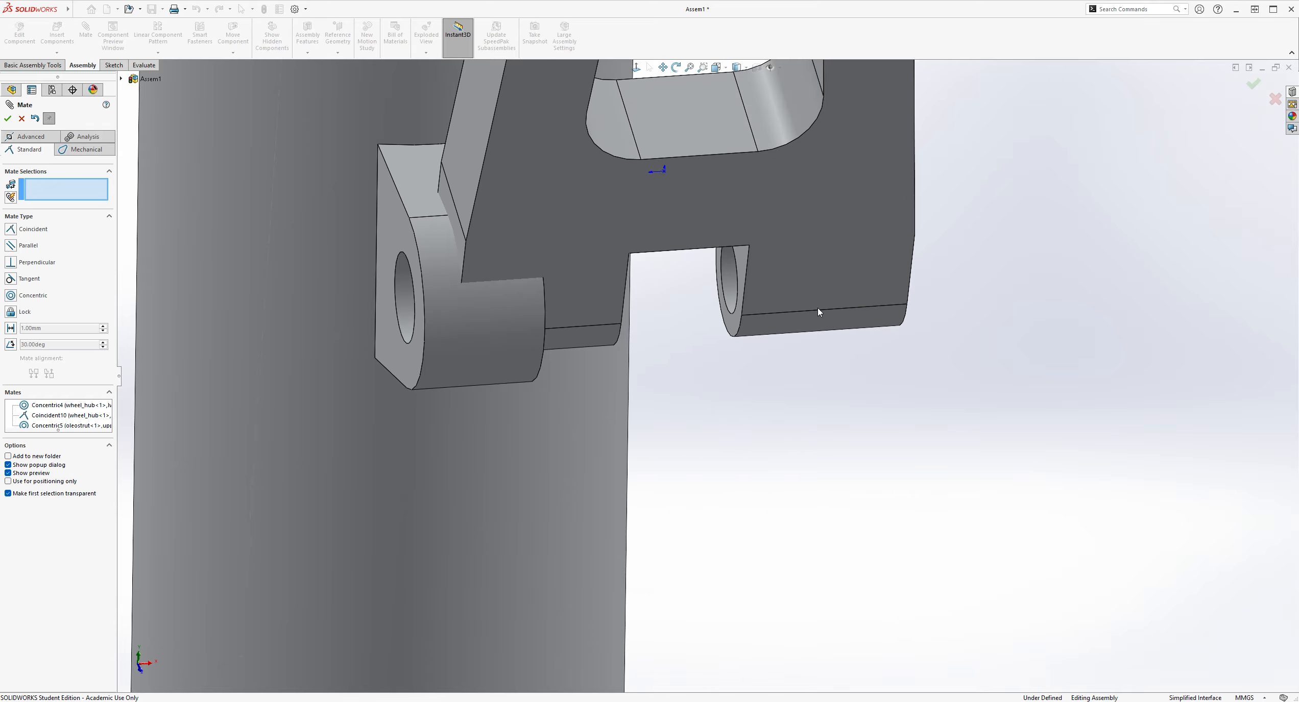
click(727, 316)
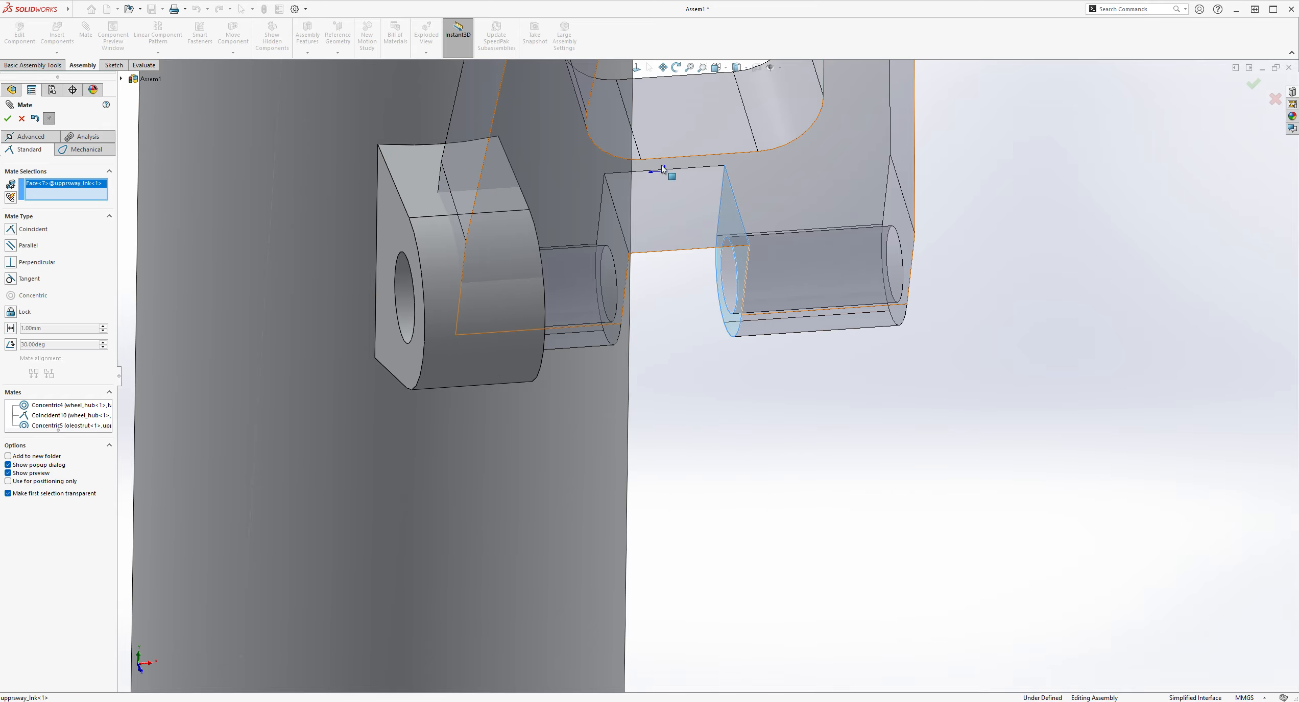
scroll(965, 199, up, 5)
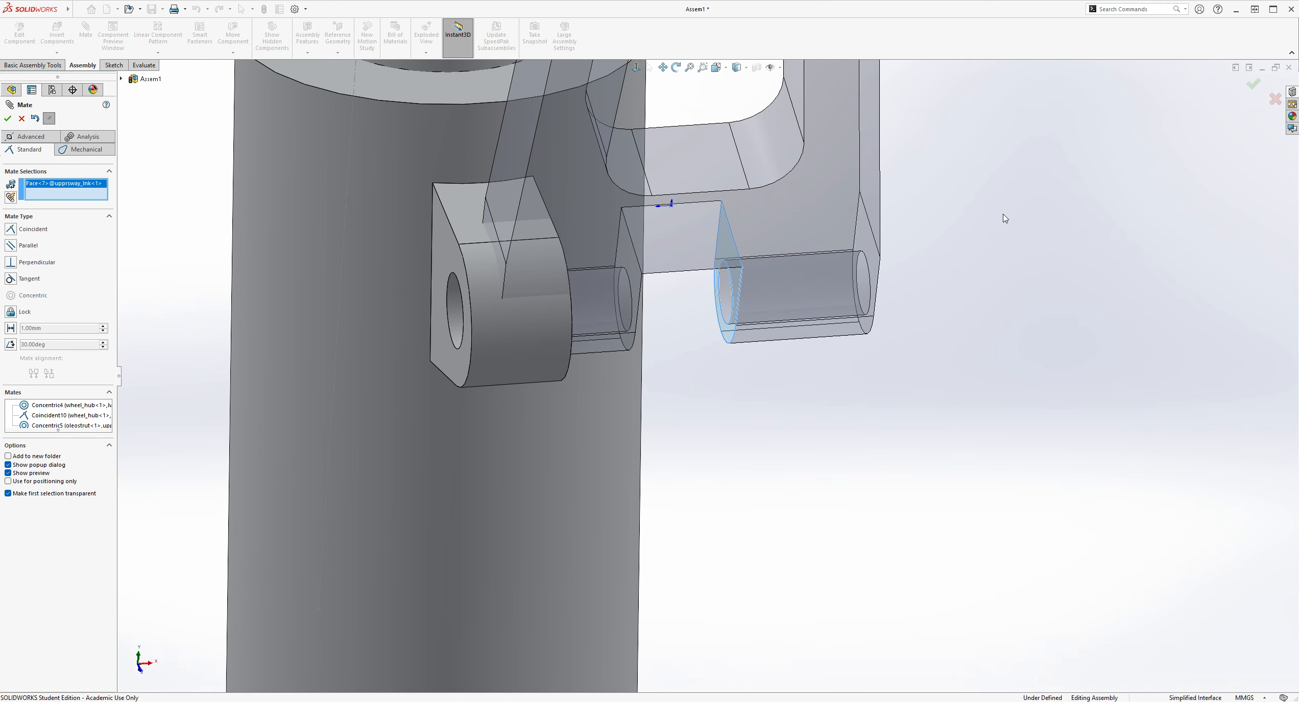
key(Escape)
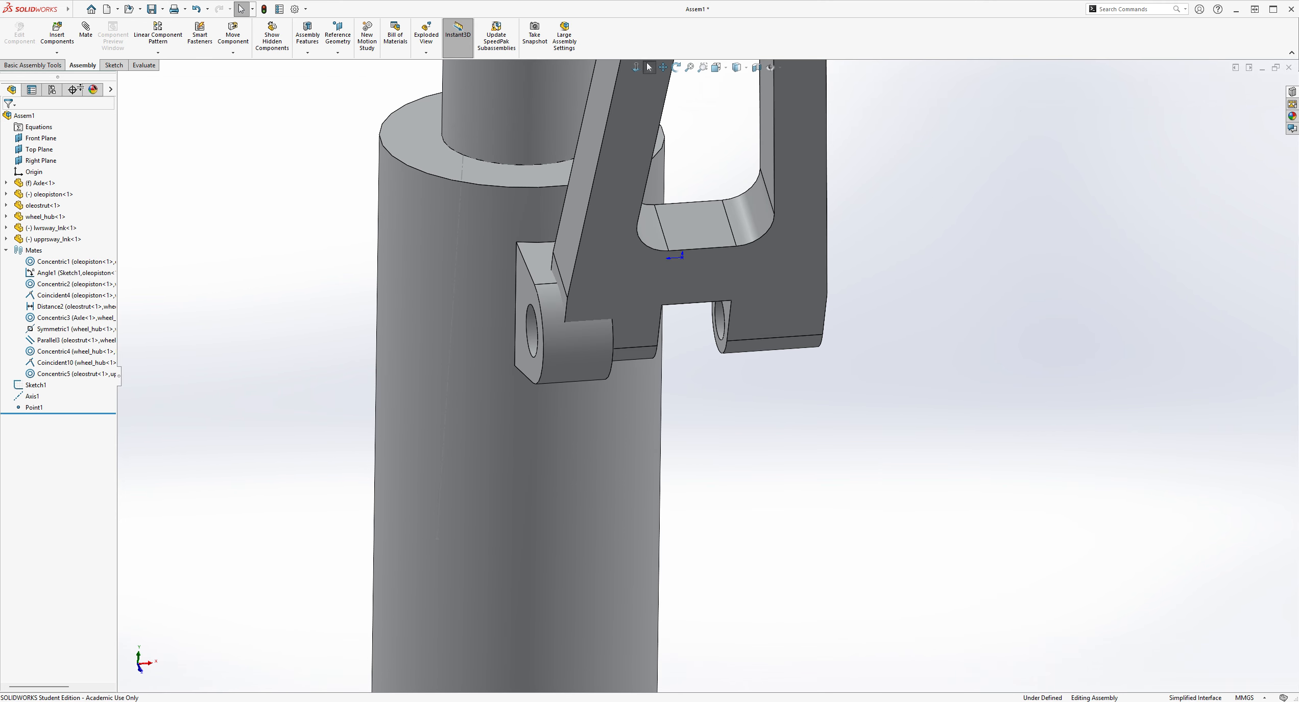
- Add a coincident mate between the inner fork face of upprsway_lnk and the side face of the oleostrut's upper lug
click(86, 31)
drag(808, 283, 394, 313)
middle_drag(394, 312, 579, 382)
click(475, 335)
middle_drag(720, 327, 562, 357)
click(771, 294)
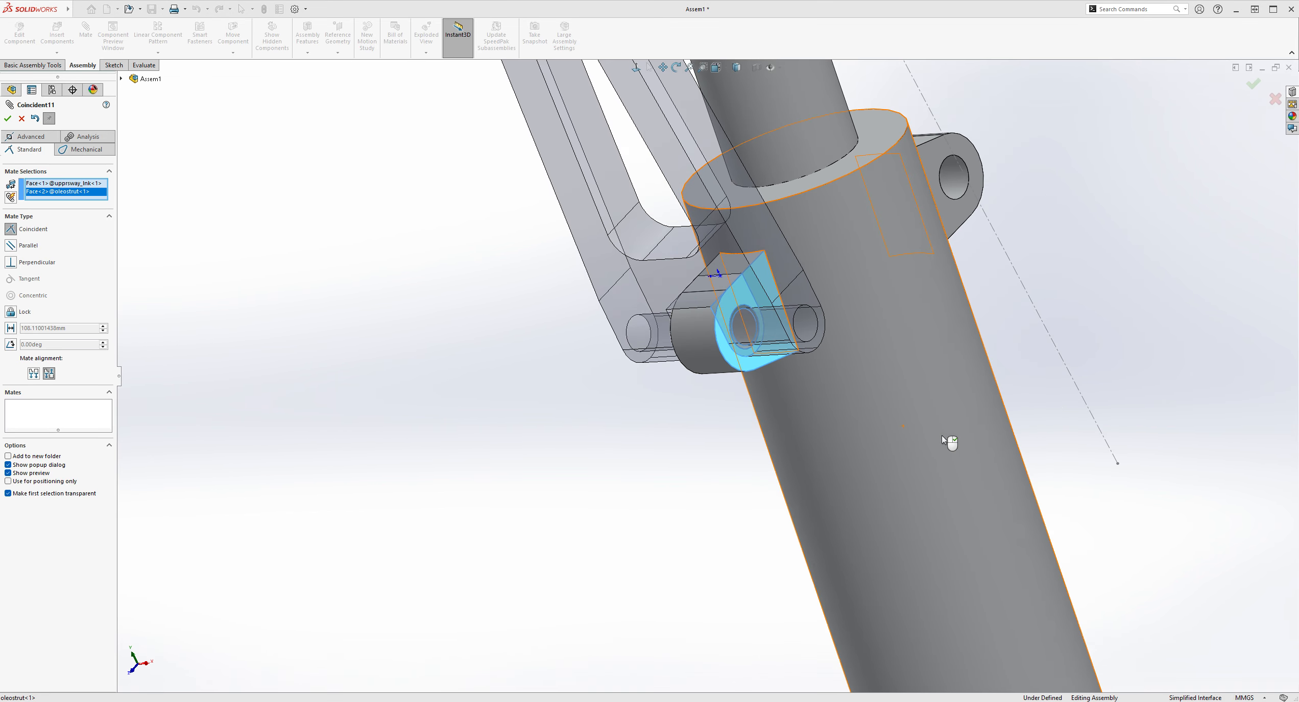
click(8, 119)
middle_drag(638, 371, 893, 285)
scroll(953, 198, down, 3)
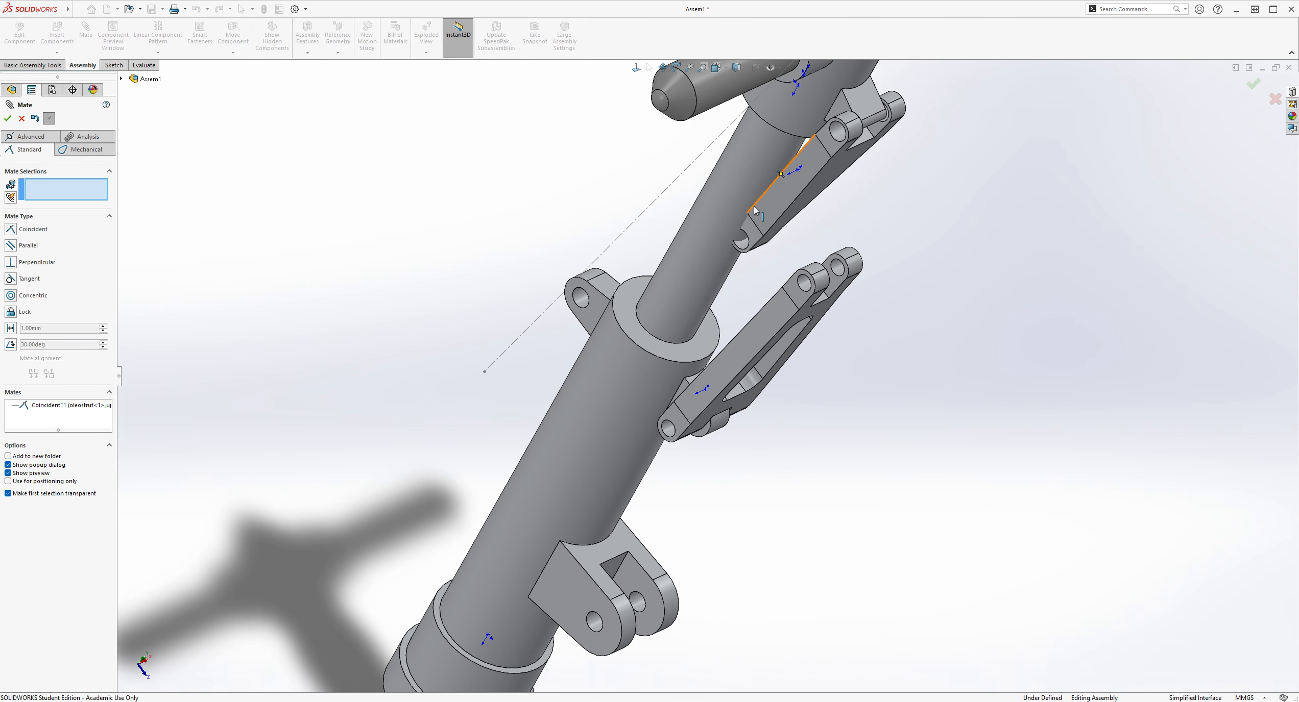
scroll(856, 277, down, 2)
scroll(857, 277, down, 2)
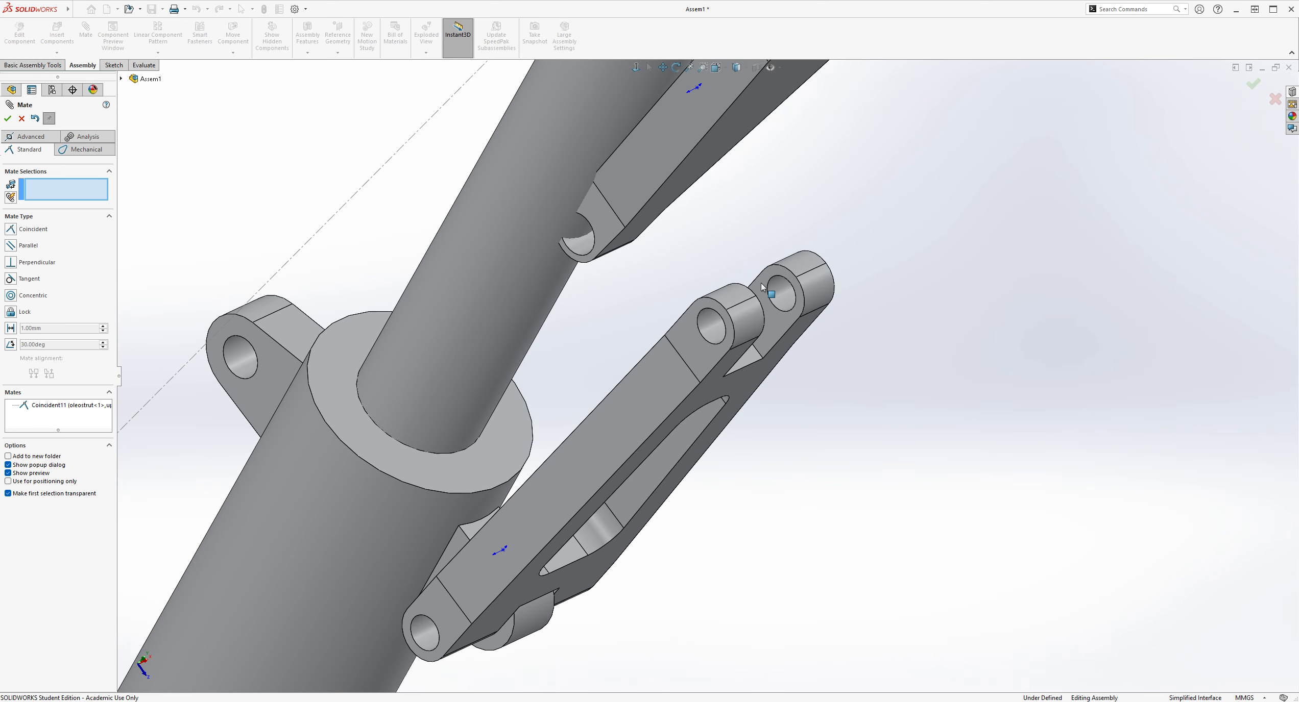
click(708, 325)
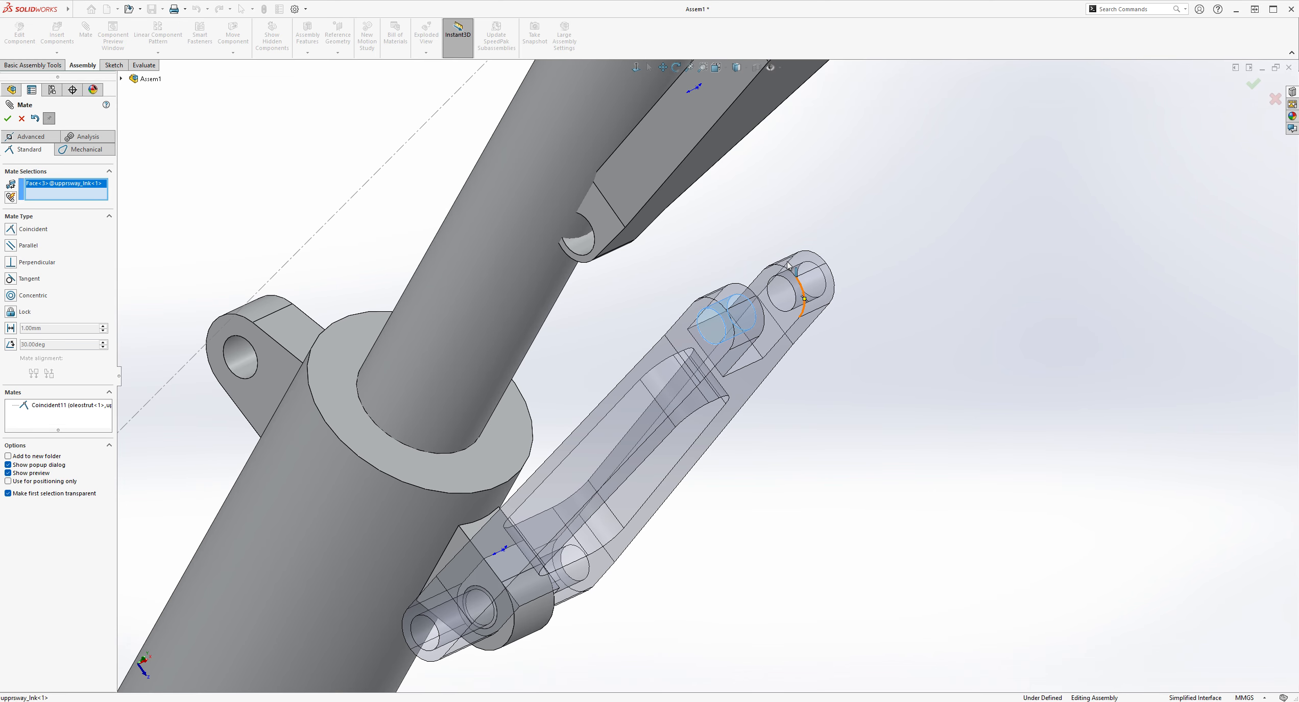
click(585, 249)
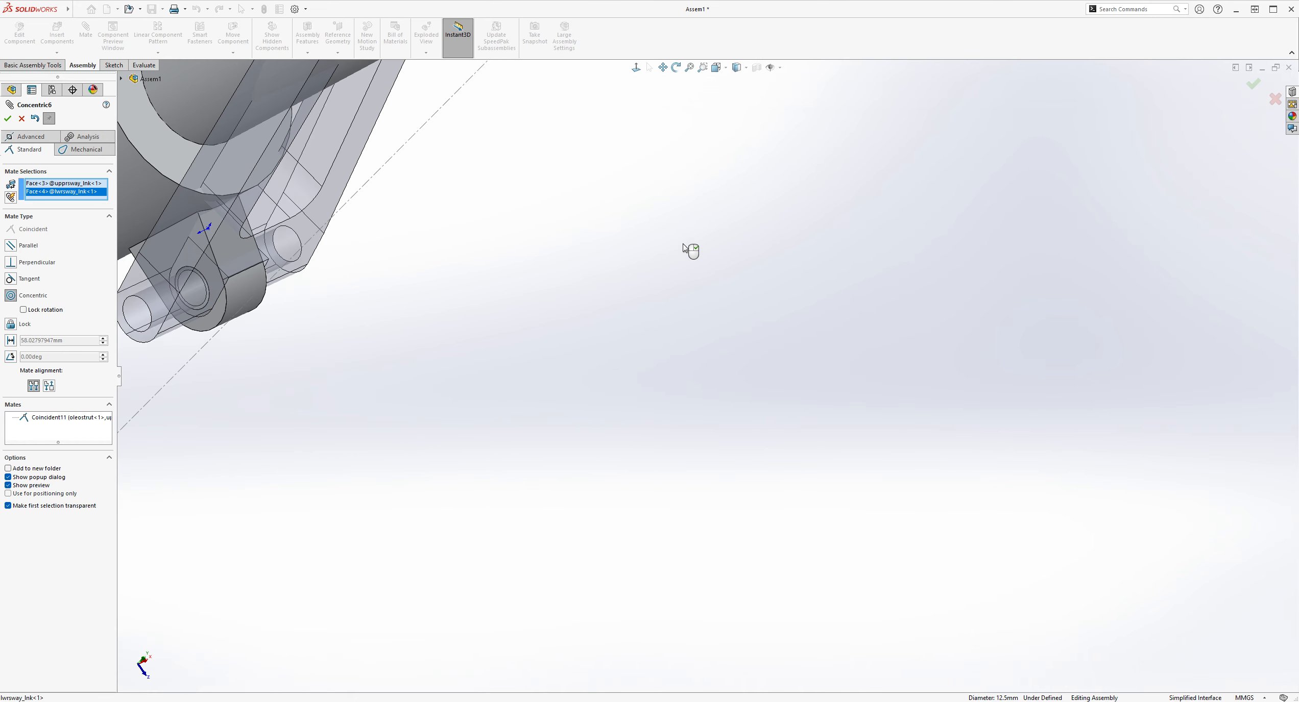
middle_drag(635, 229, 723, 296)
scroll(699, 293, up, 4)
scroll(901, 197, down, 3)
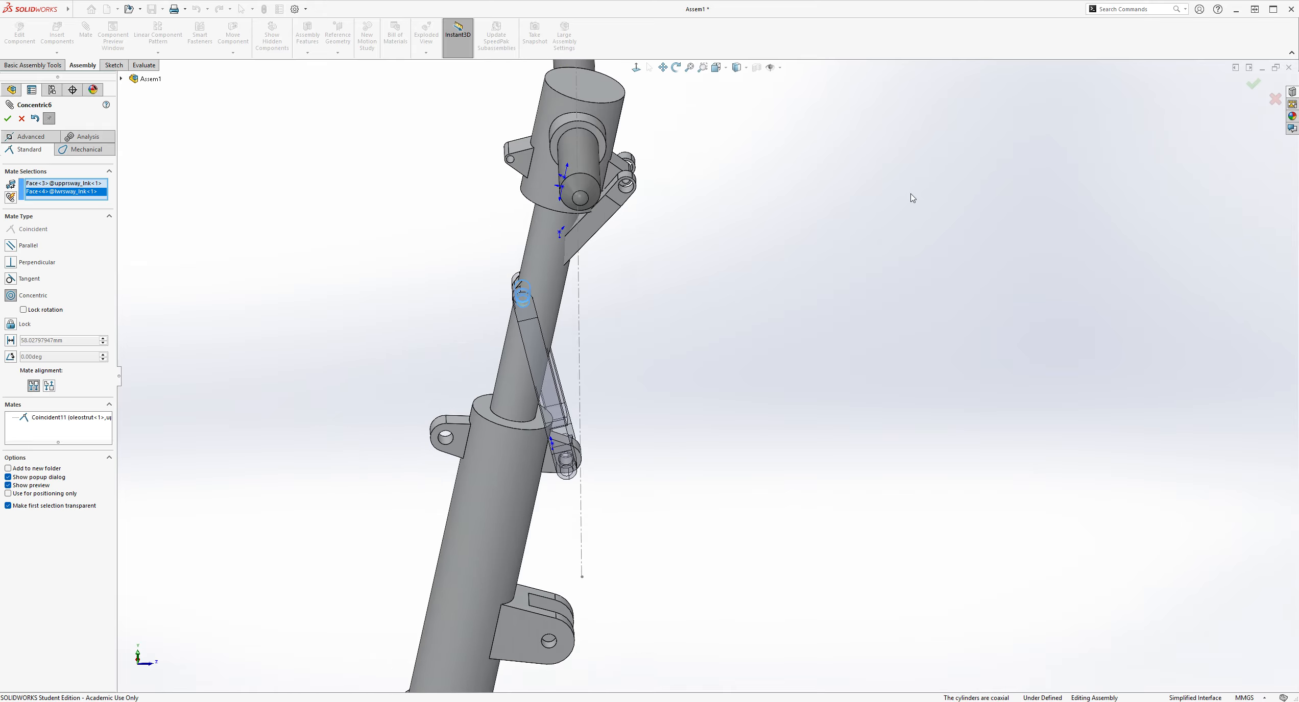
scroll(698, 261, up, 1)
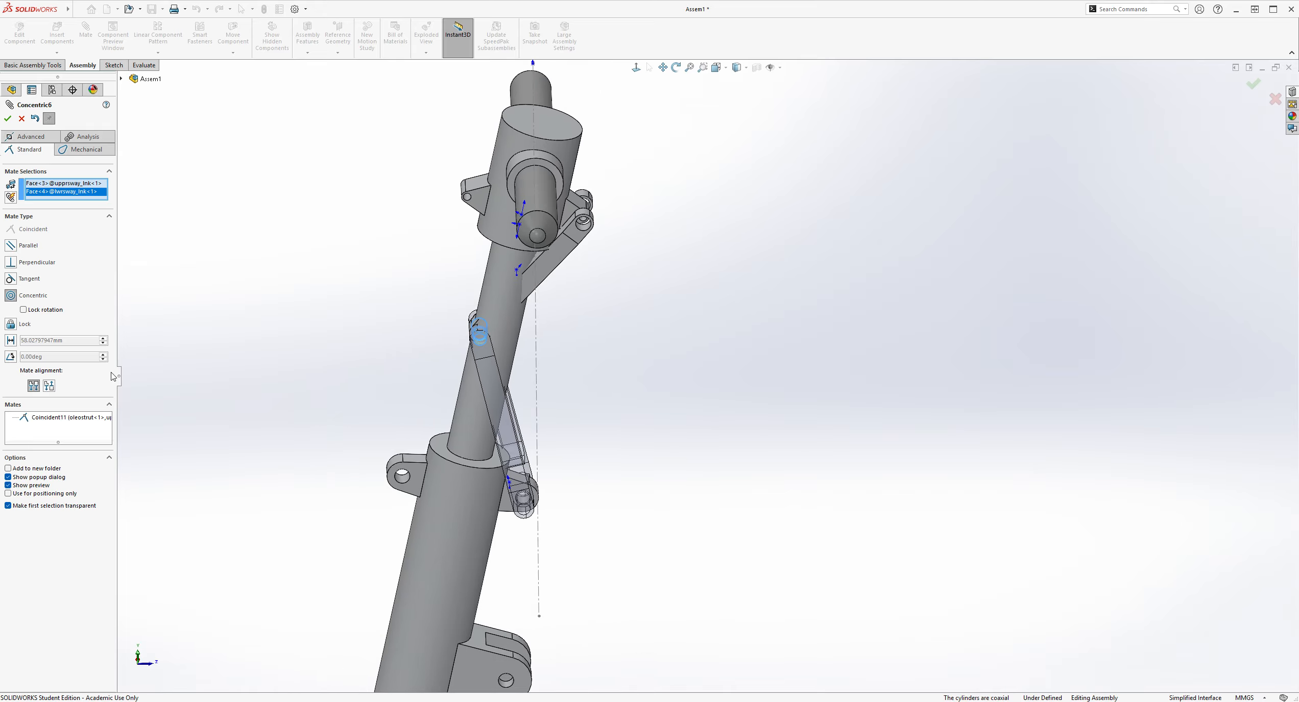
click(49, 386)
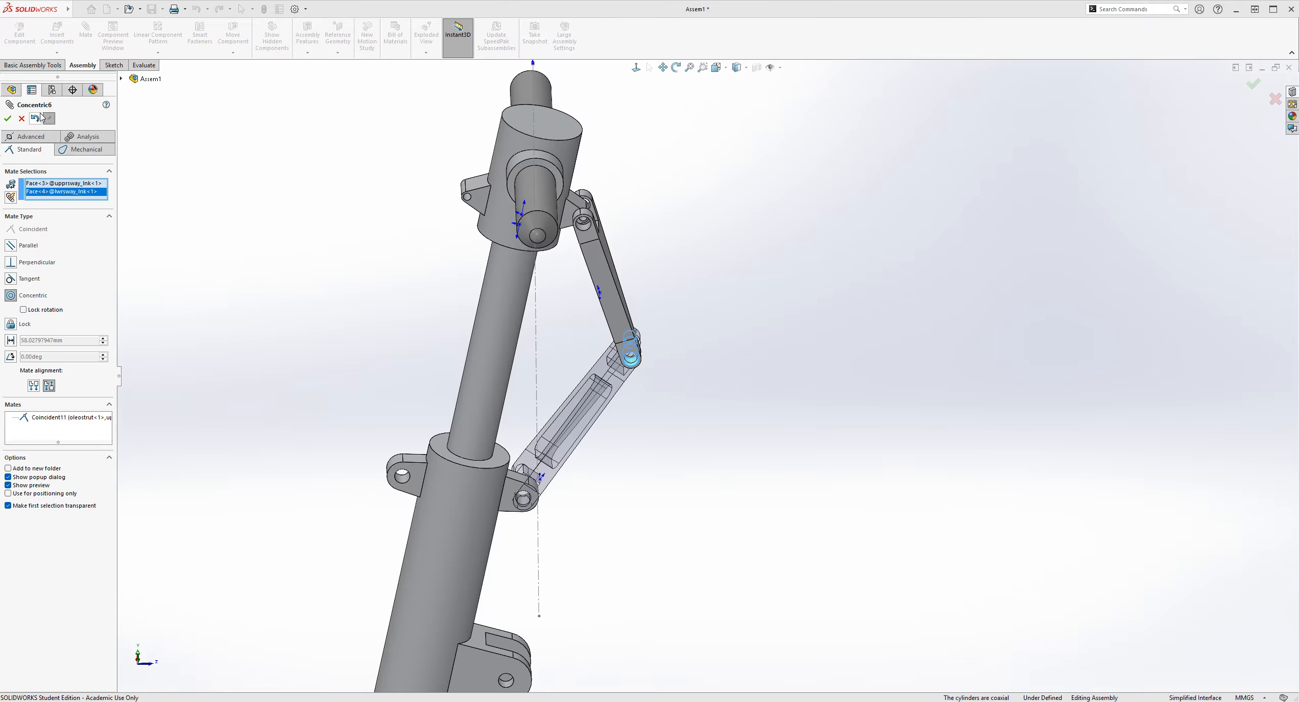
click(21, 119)
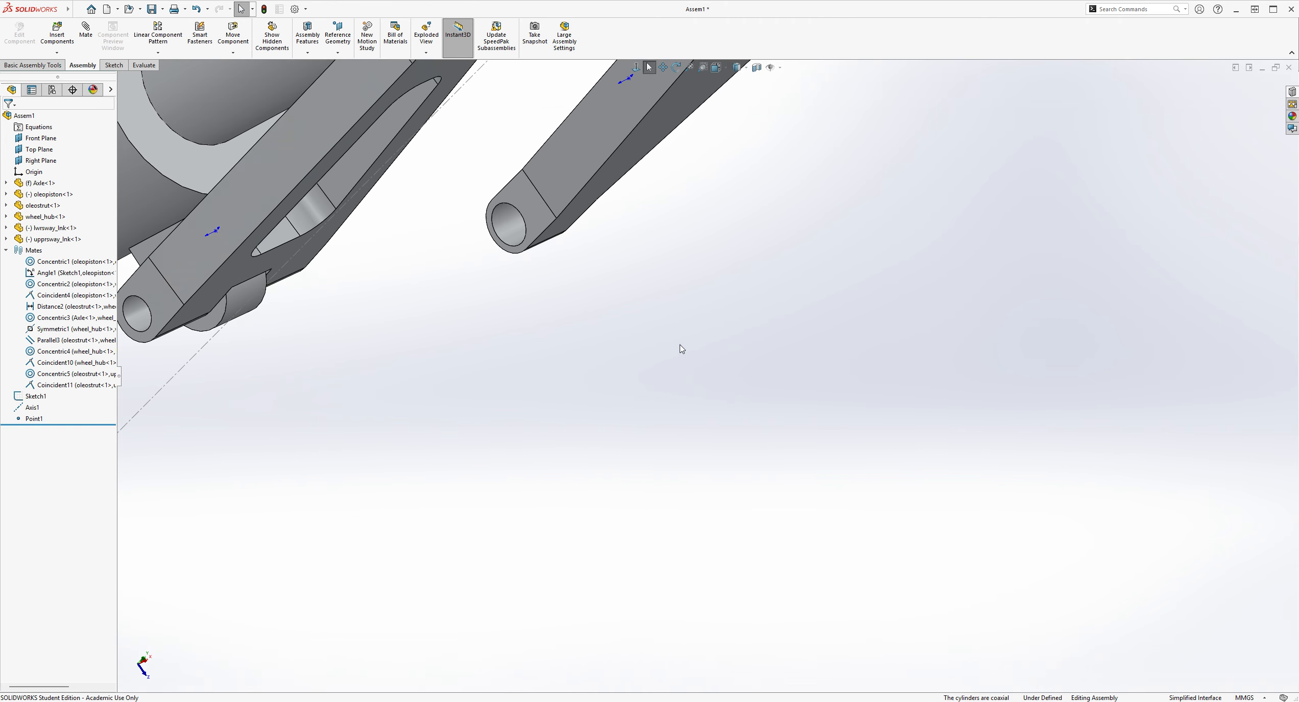
- Swing upprsway_lnk and lwrsway_lnk outward from the oleopiston so that their free ends lie close to each other
scroll(680, 345, up, 5)
middle_drag(698, 281, 844, 418)
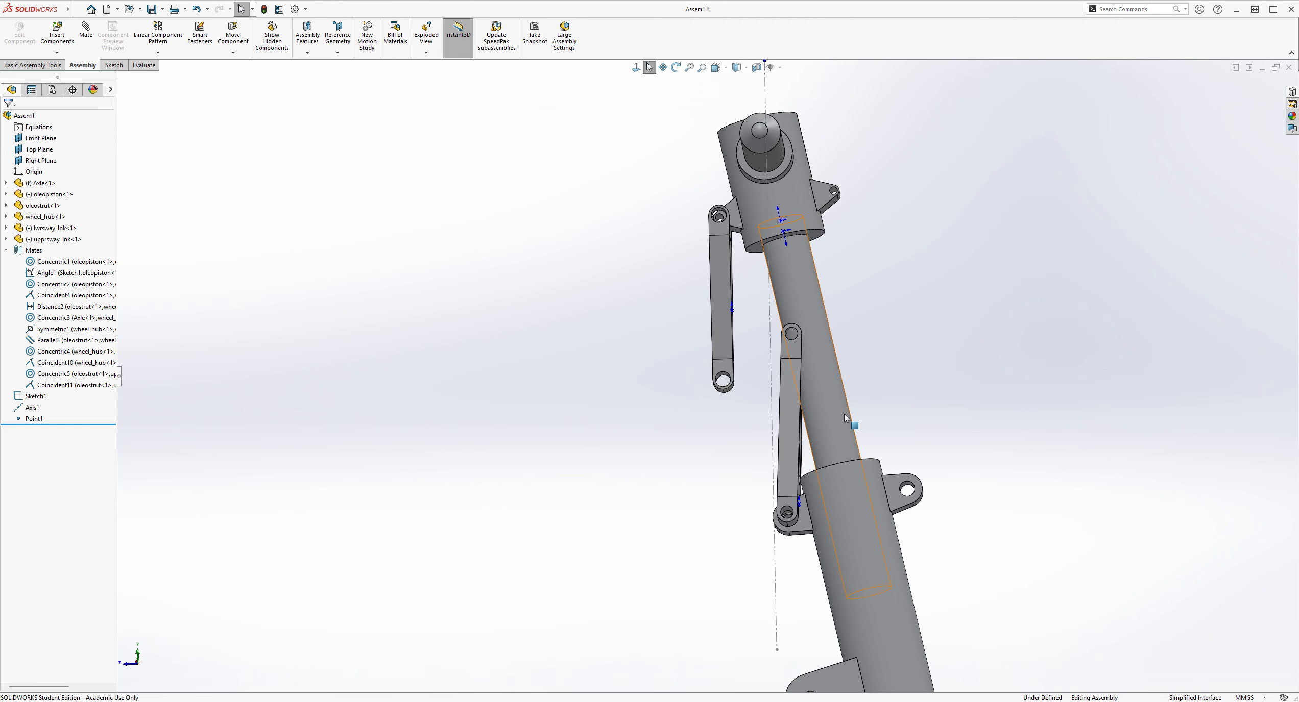
scroll(845, 417, down, 2)
drag(772, 421, 689, 456)
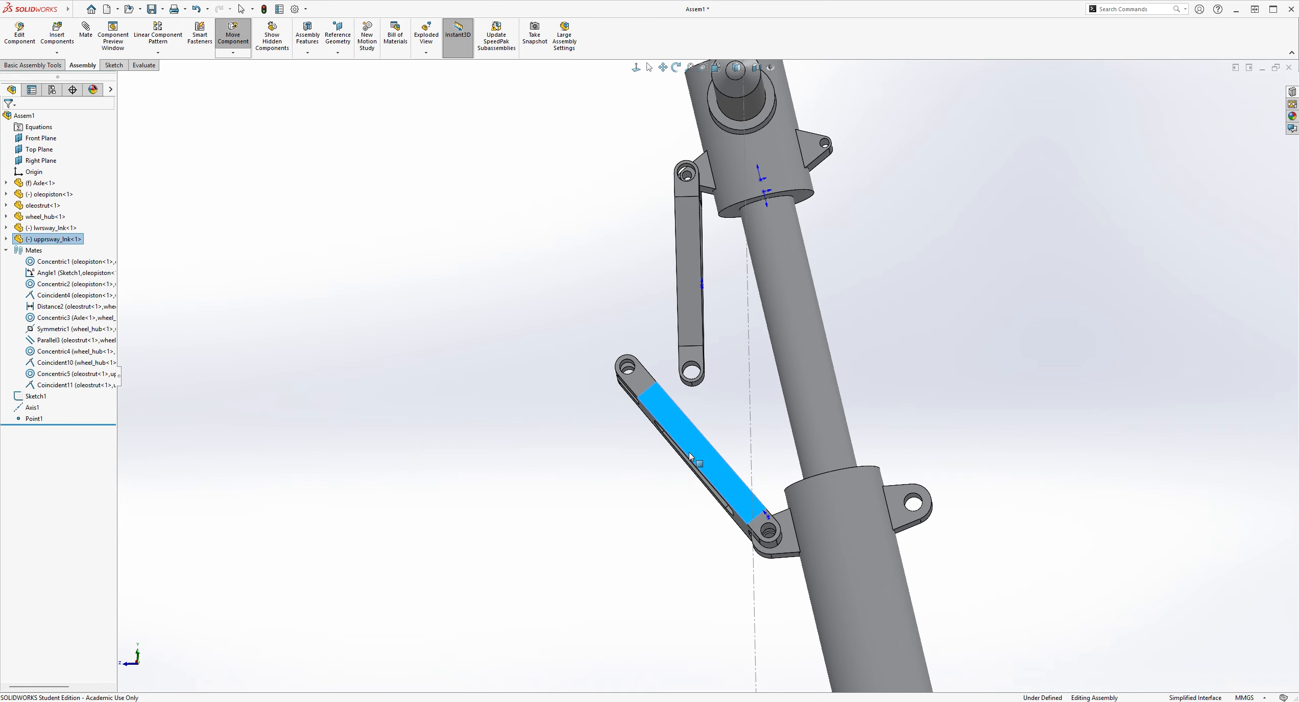
drag(697, 330, 600, 299)
click(1018, 345)
scroll(1018, 345, up, 1)
middle_drag(1018, 345, 694, 285)
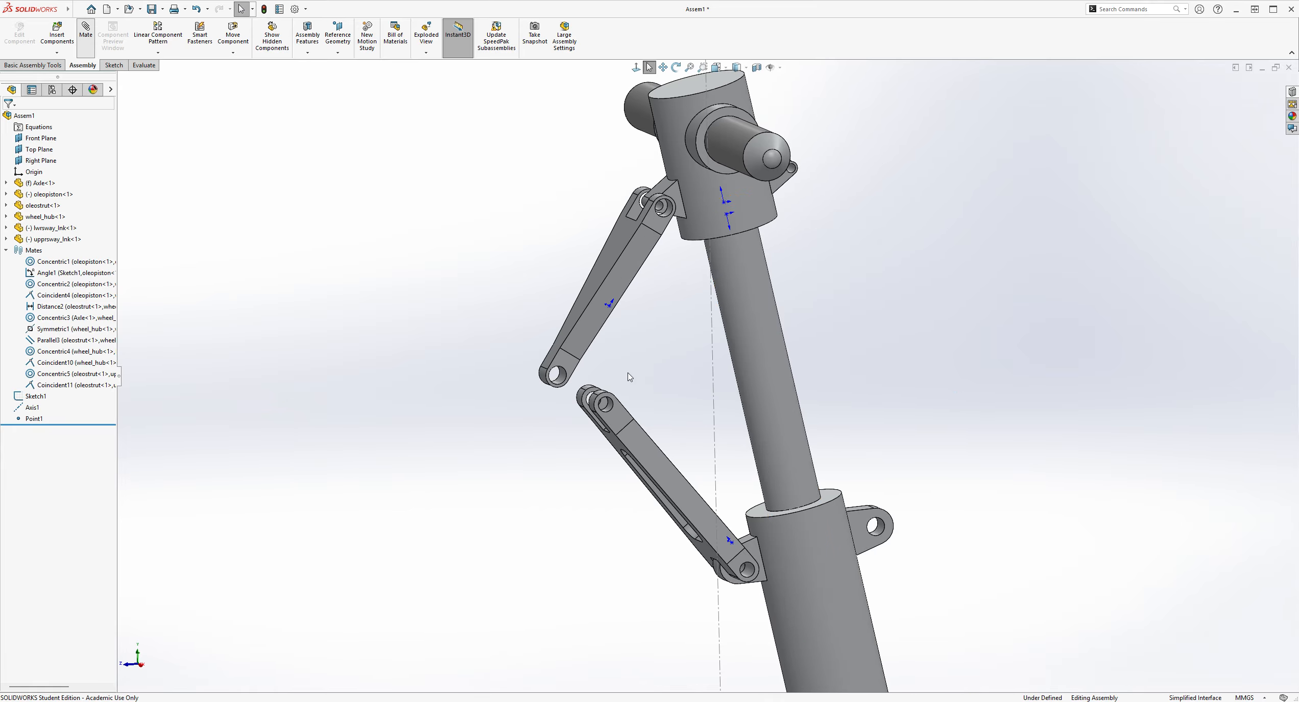
- Add a concentric mate between the hole at lwrsway_lnk's free end and the fork hole at upprsway_lnk's free end
scroll(630, 377, down, 3)
scroll(622, 386, down, 1)
click(509, 385)
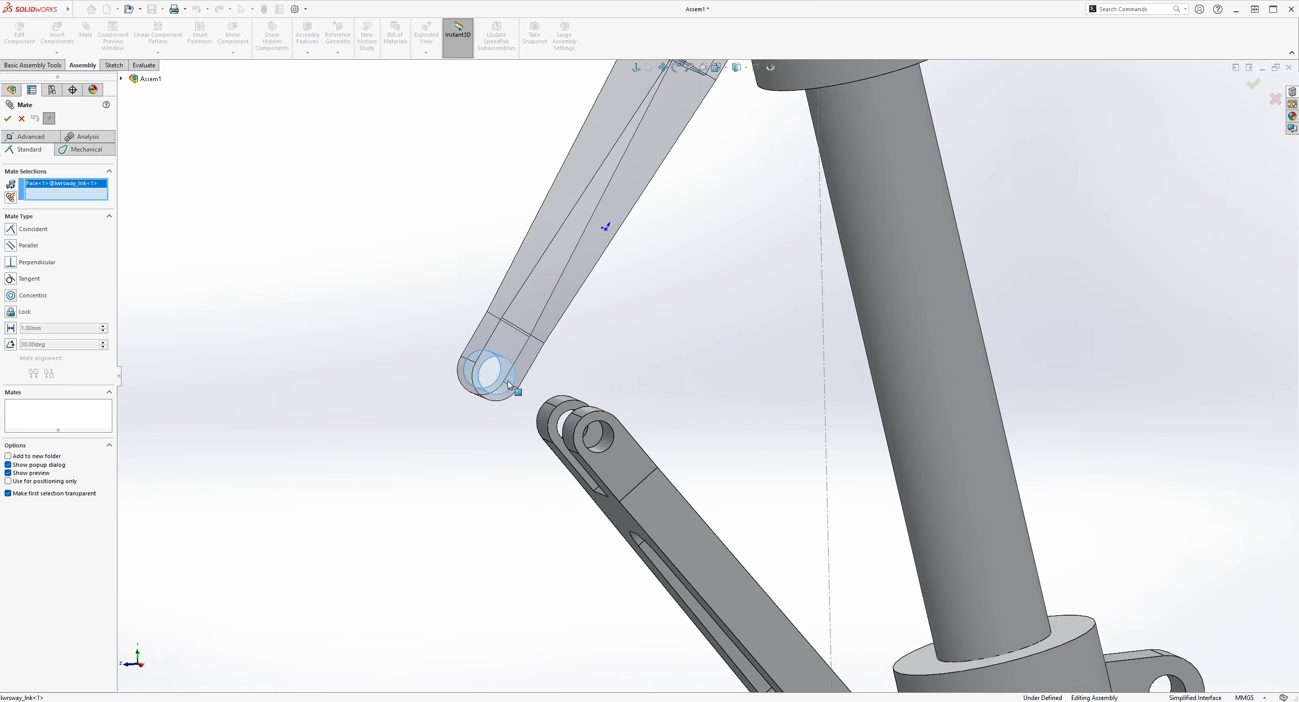
click(595, 437)
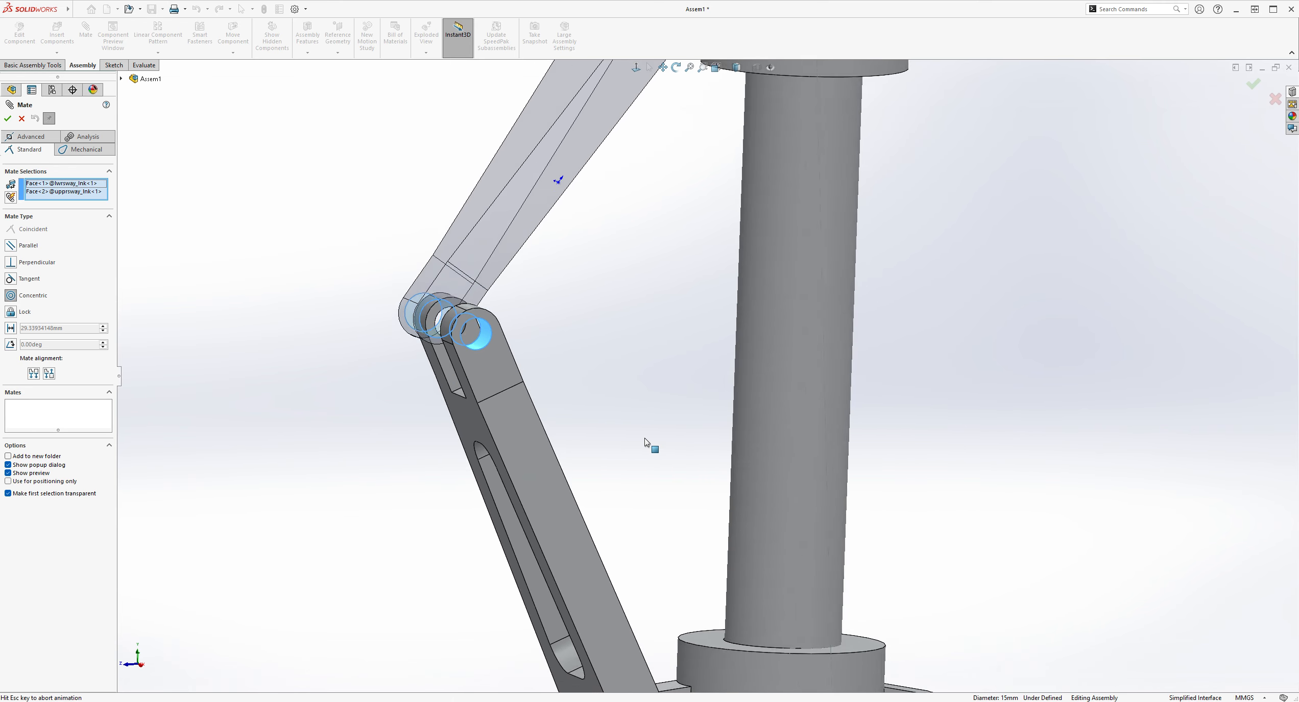
right_click(625, 404)
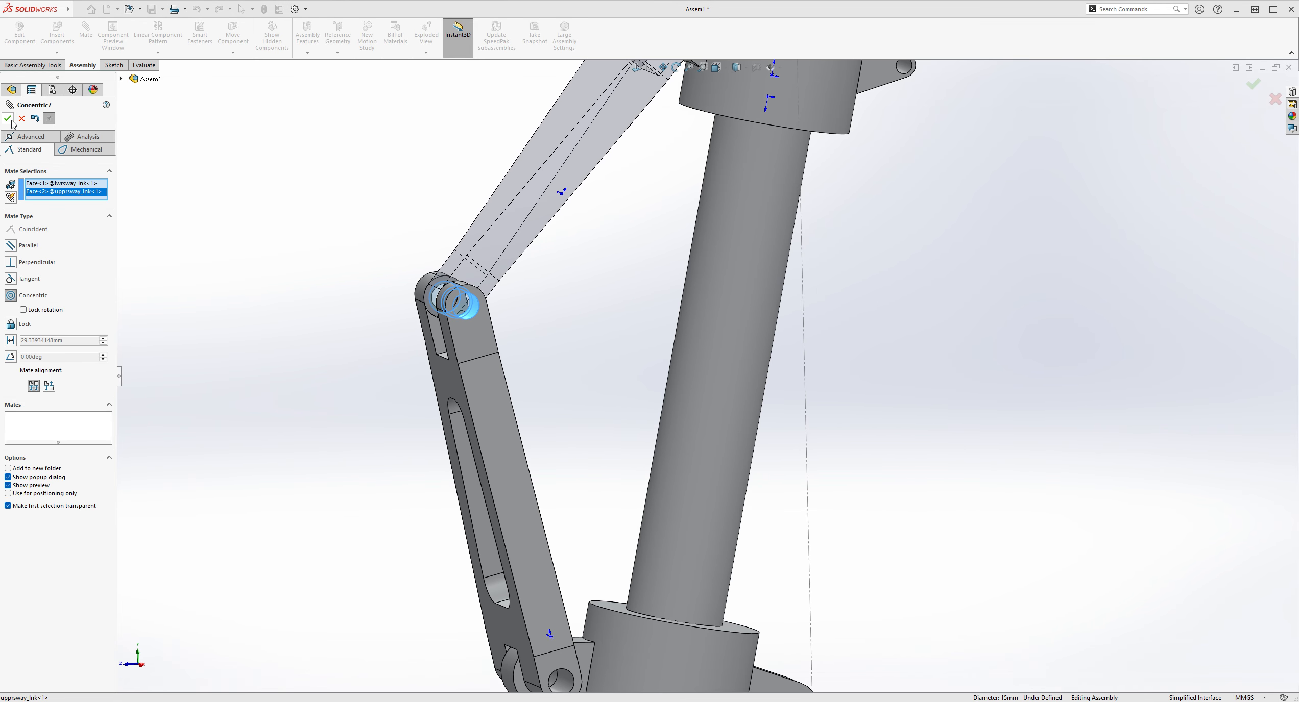
scroll(893, 424, up, 6)
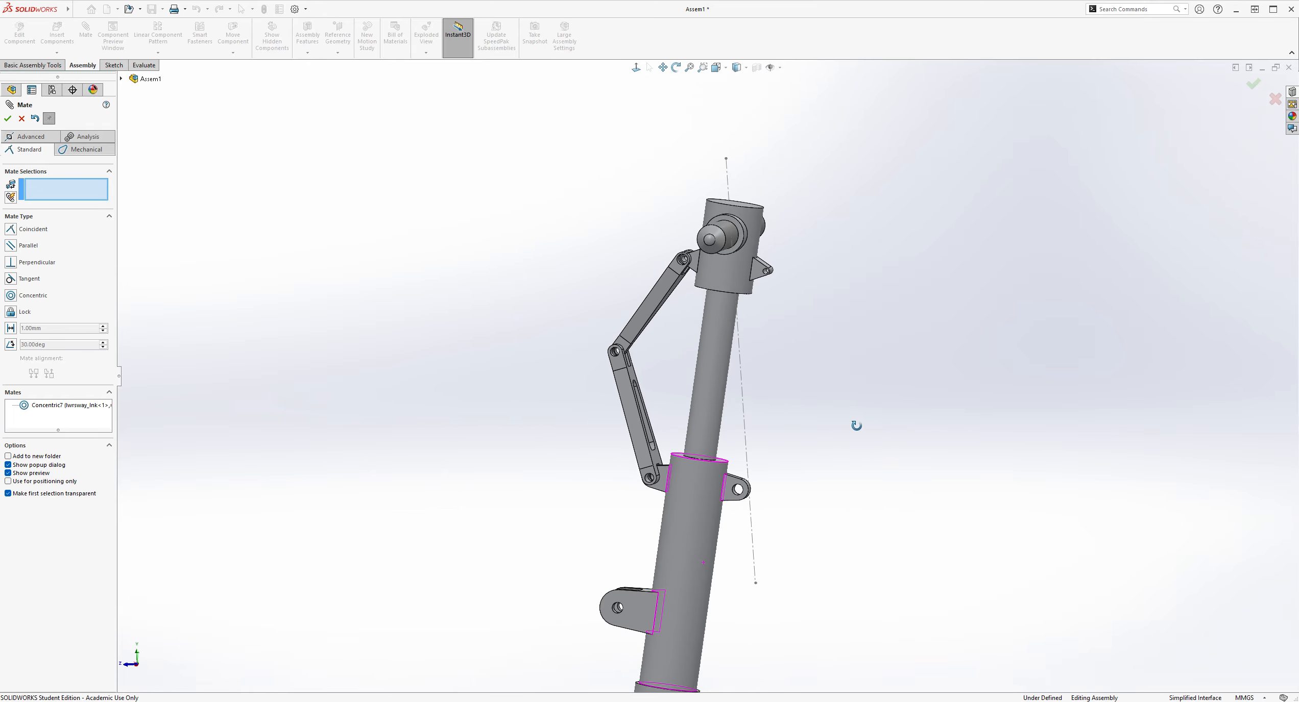
key(Escape)
- Examine the assembled strut and its connected sway links from several angles, including the standard Right view
middle_drag(847, 413, 867, 415)
scroll(780, 389, down, 3)
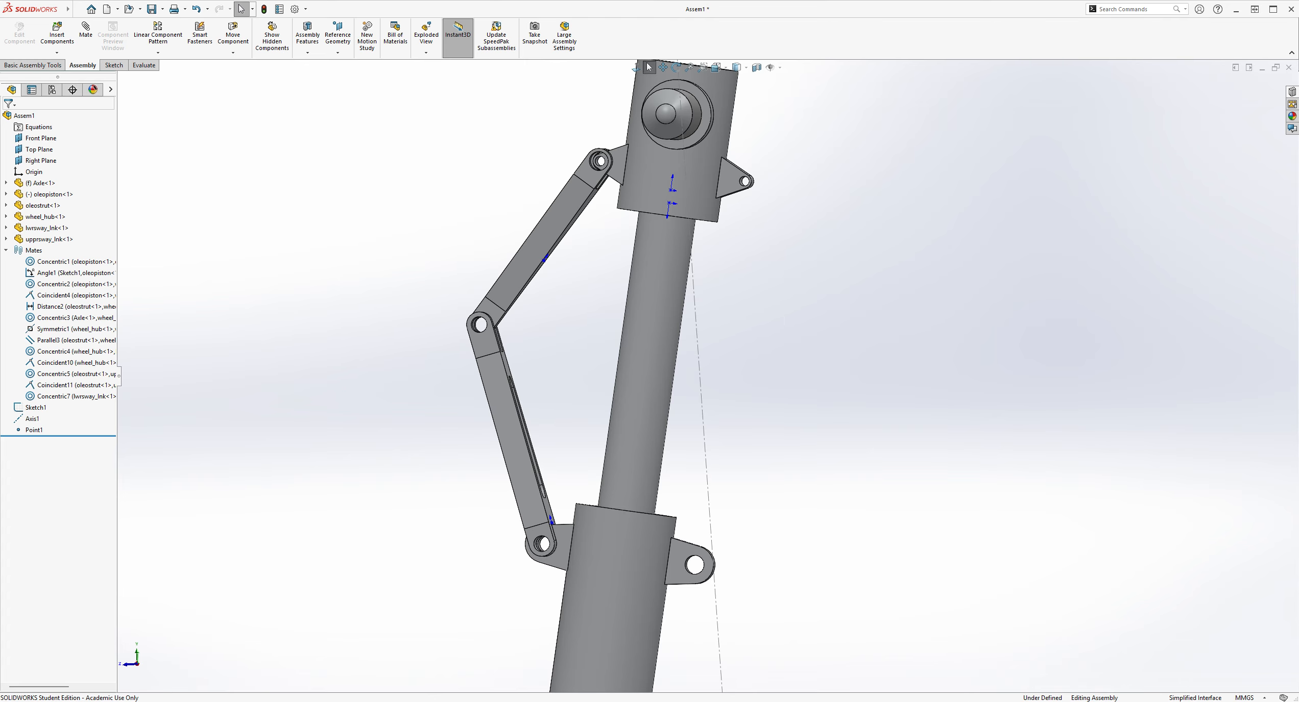
middle_drag(819, 366, 976, 378)
scroll(979, 434, up, 4)
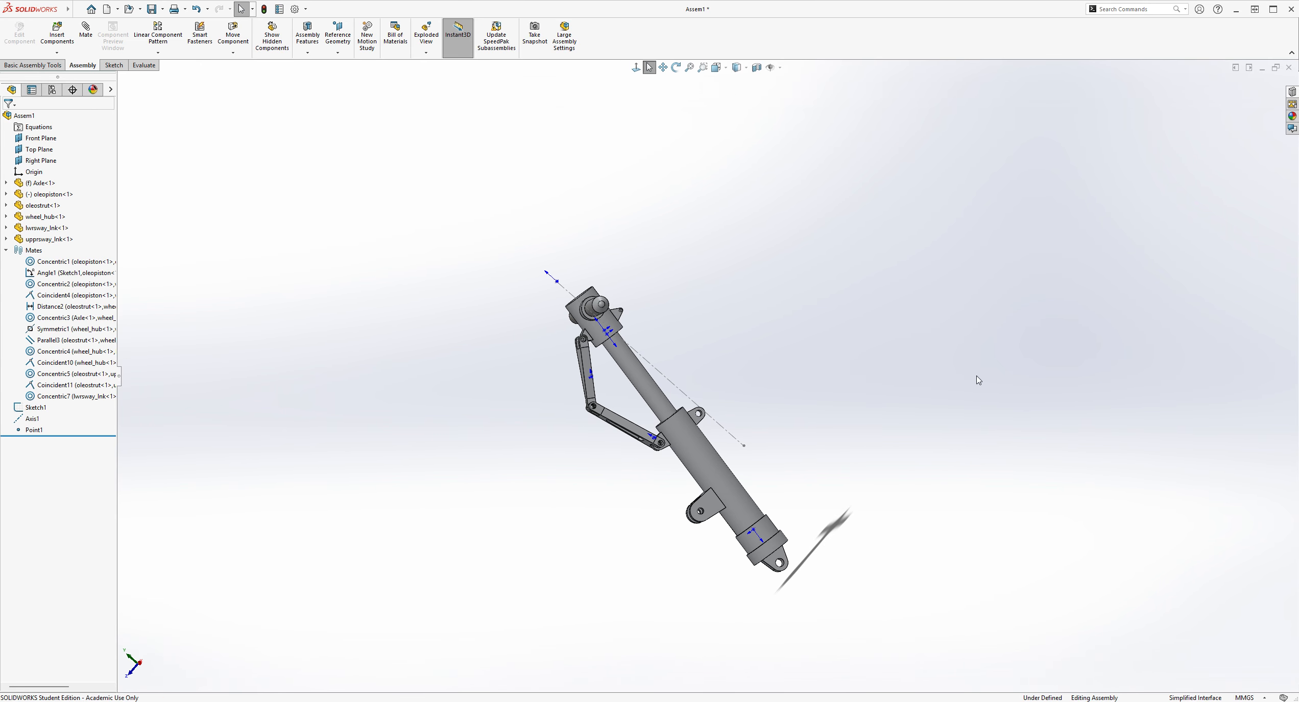
click(636, 67)
middle_drag(694, 274, 631, 220)
key(space)
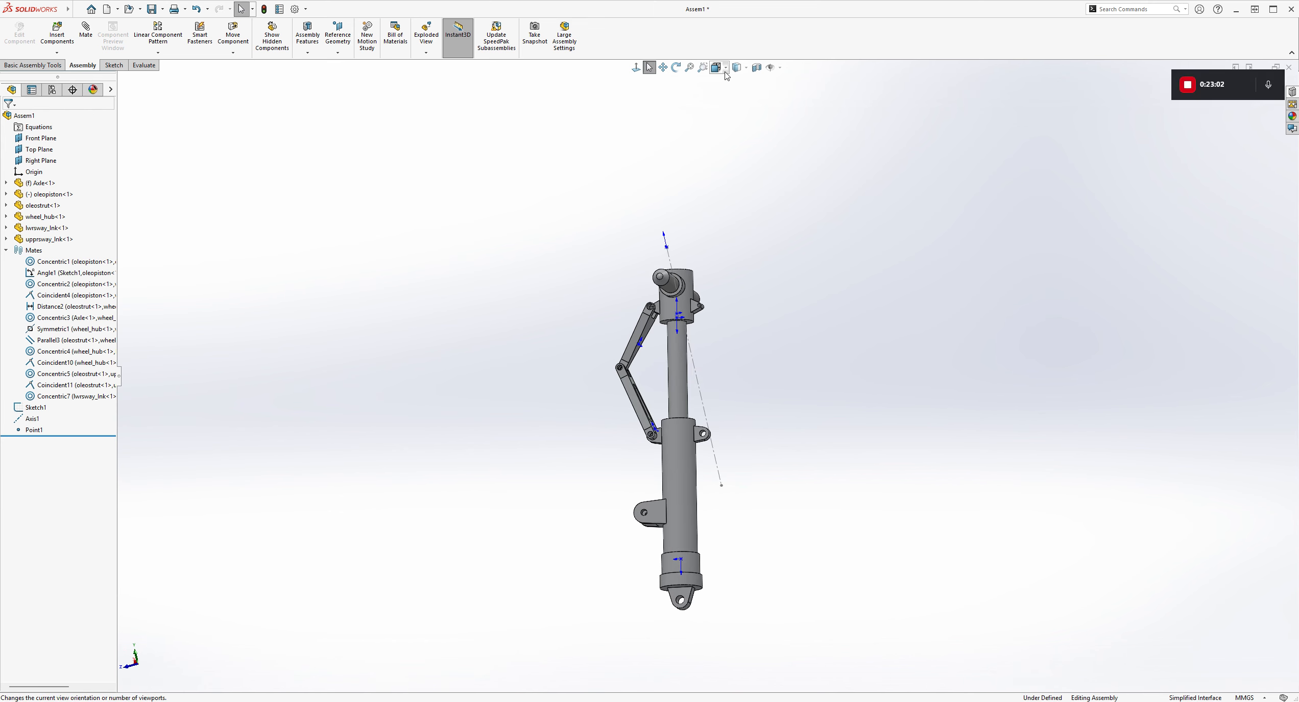
click(744, 112)
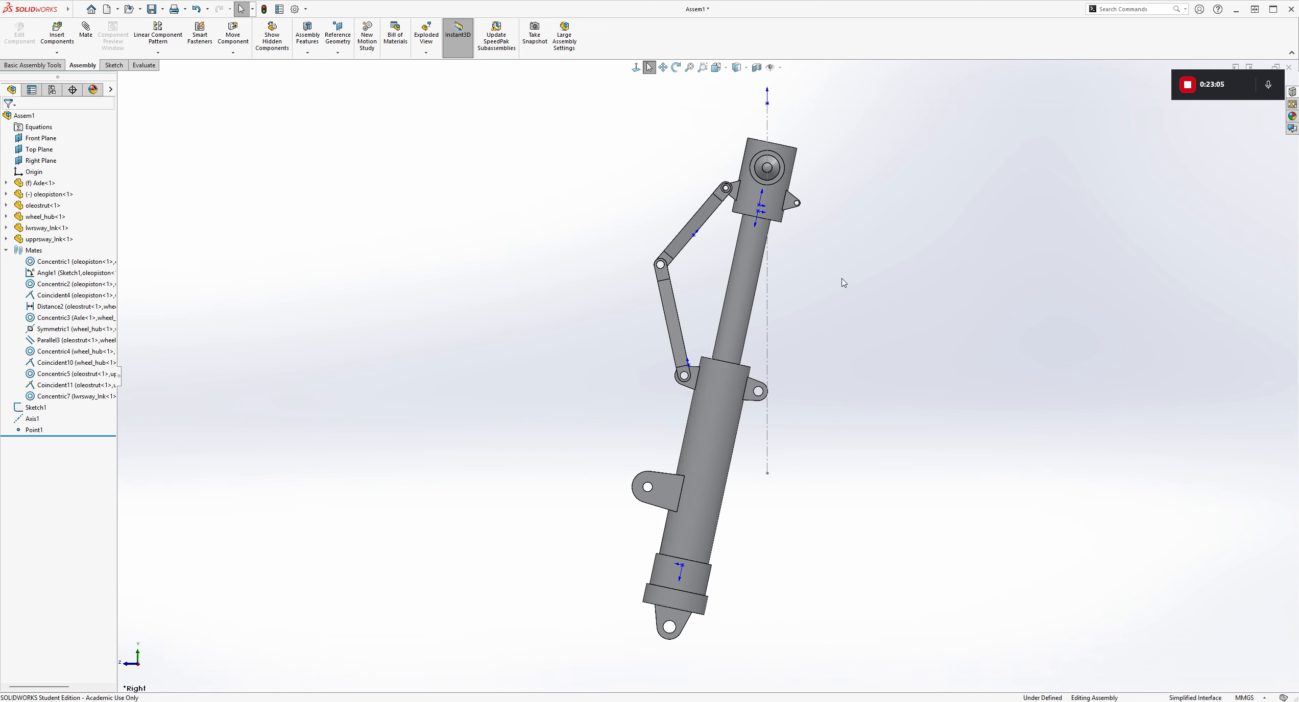
click(757, 218)
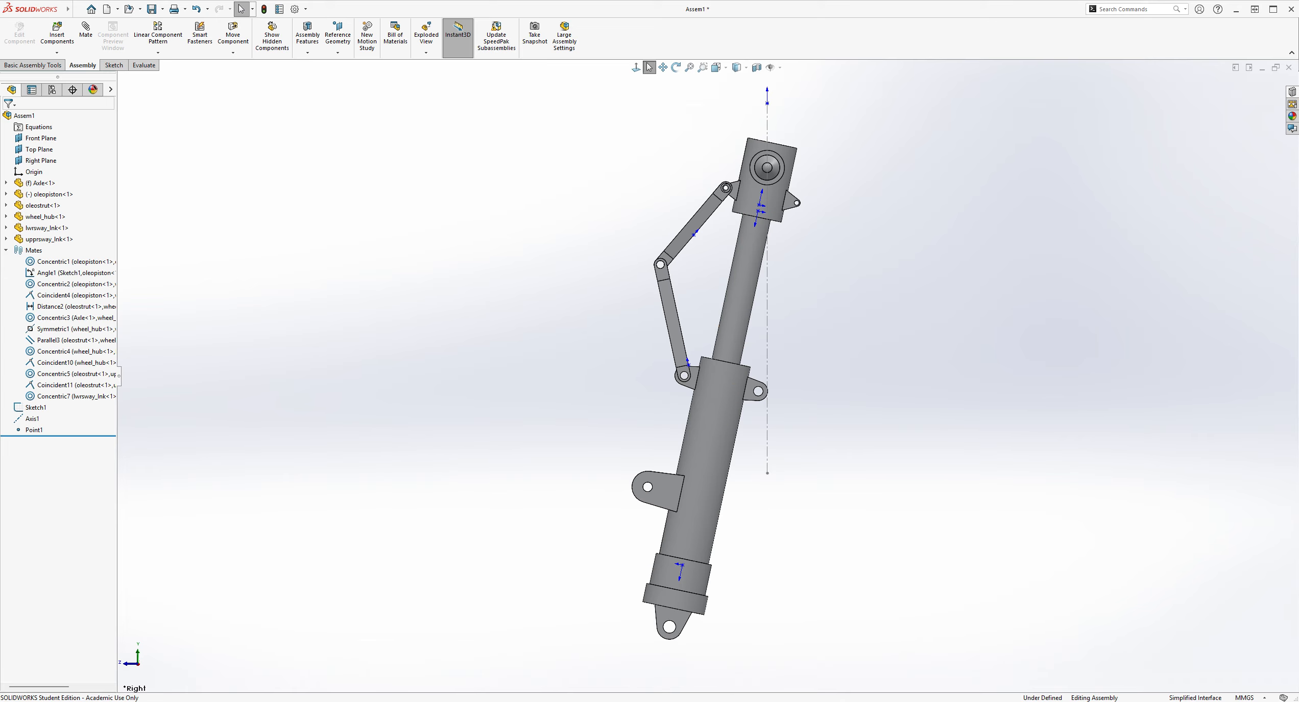
middle_drag(220, 337, 522, 450)
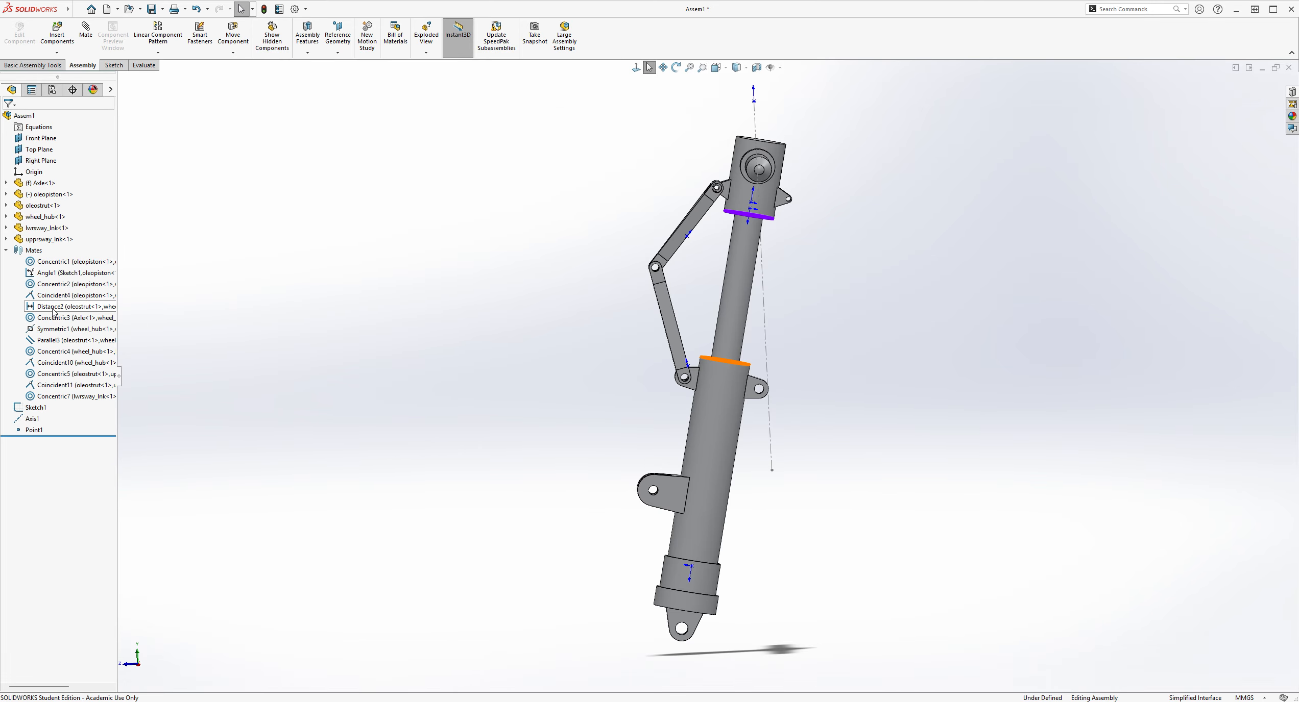
- Evaluate the mass properties of the whole strut assembly
scroll(955, 372, up, 2)
scroll(957, 383, down, 1)
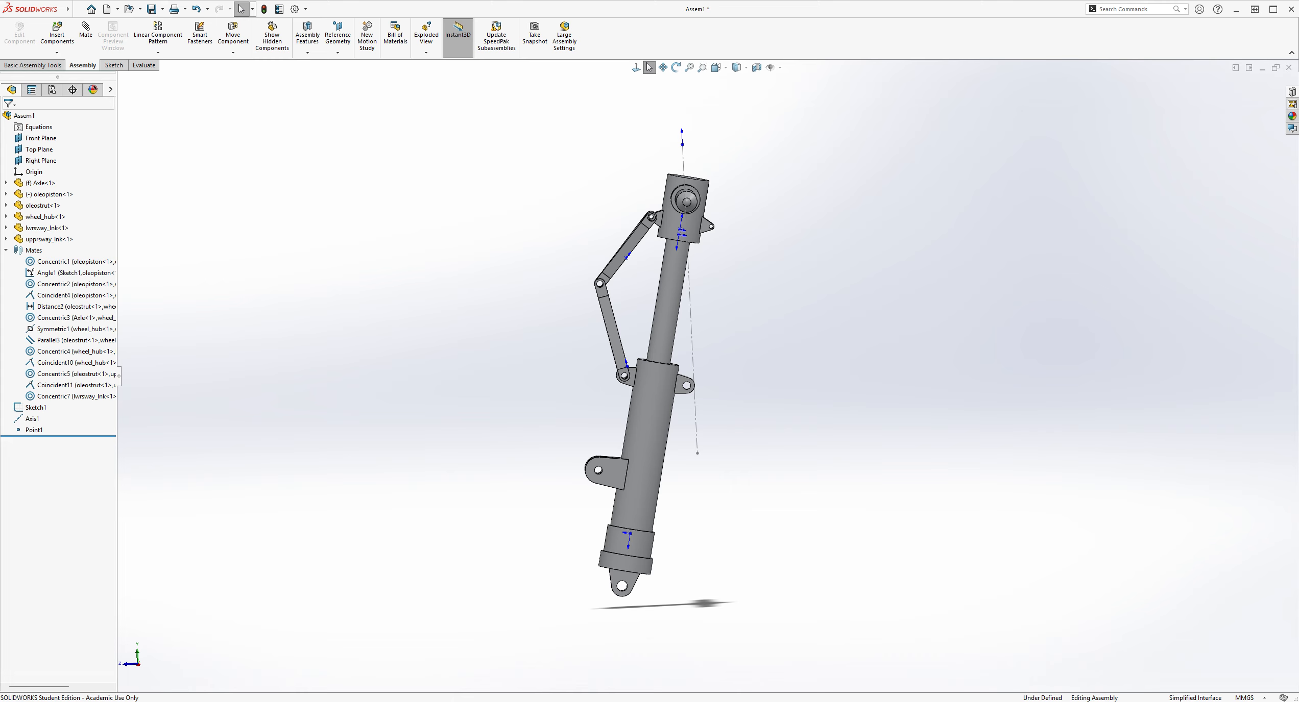
mouse_move(904, 372)
middle_down()
mouse_move(900, 404)
mouse_move(895, 390)
middle_up()
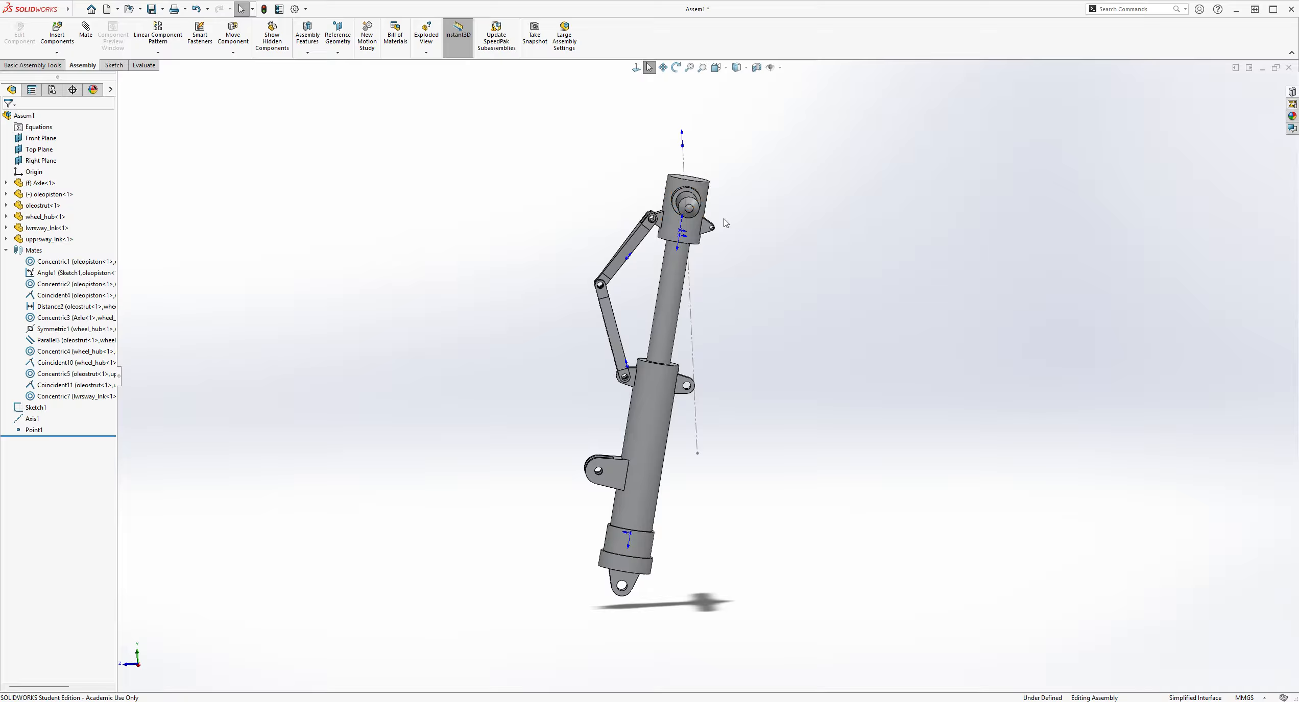
click(144, 65)
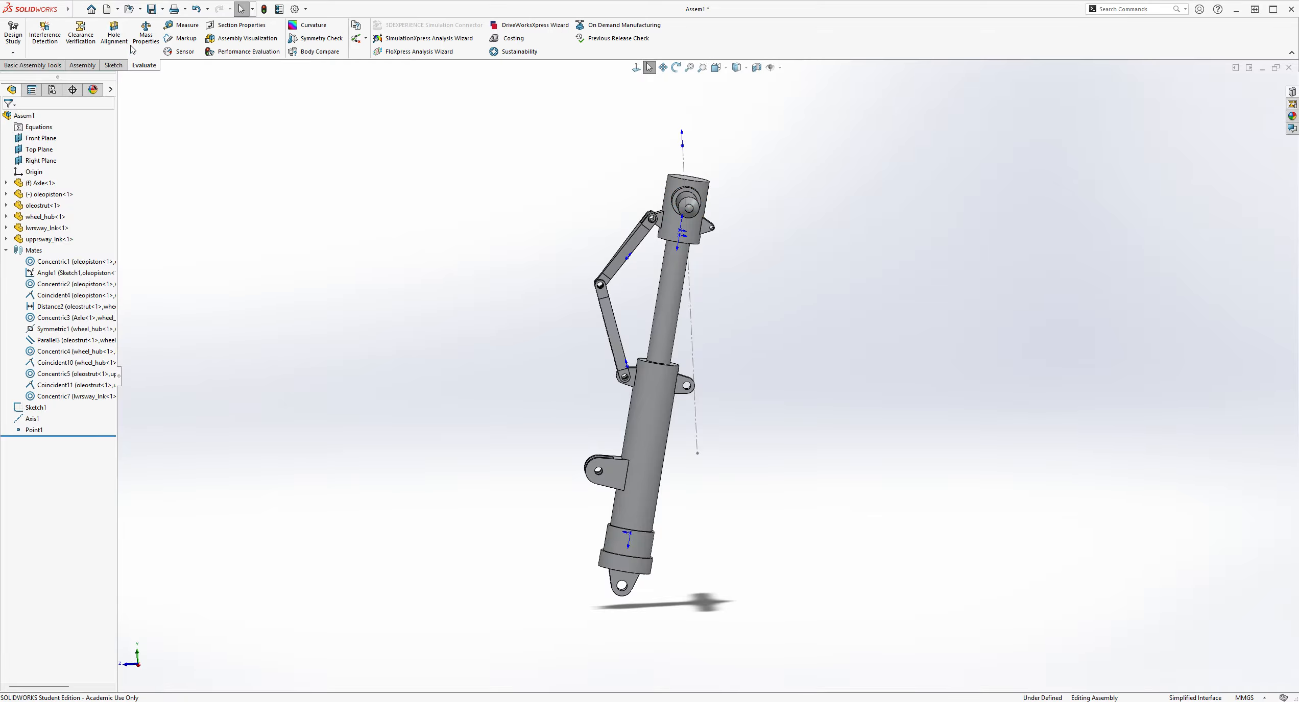
click(144, 36)
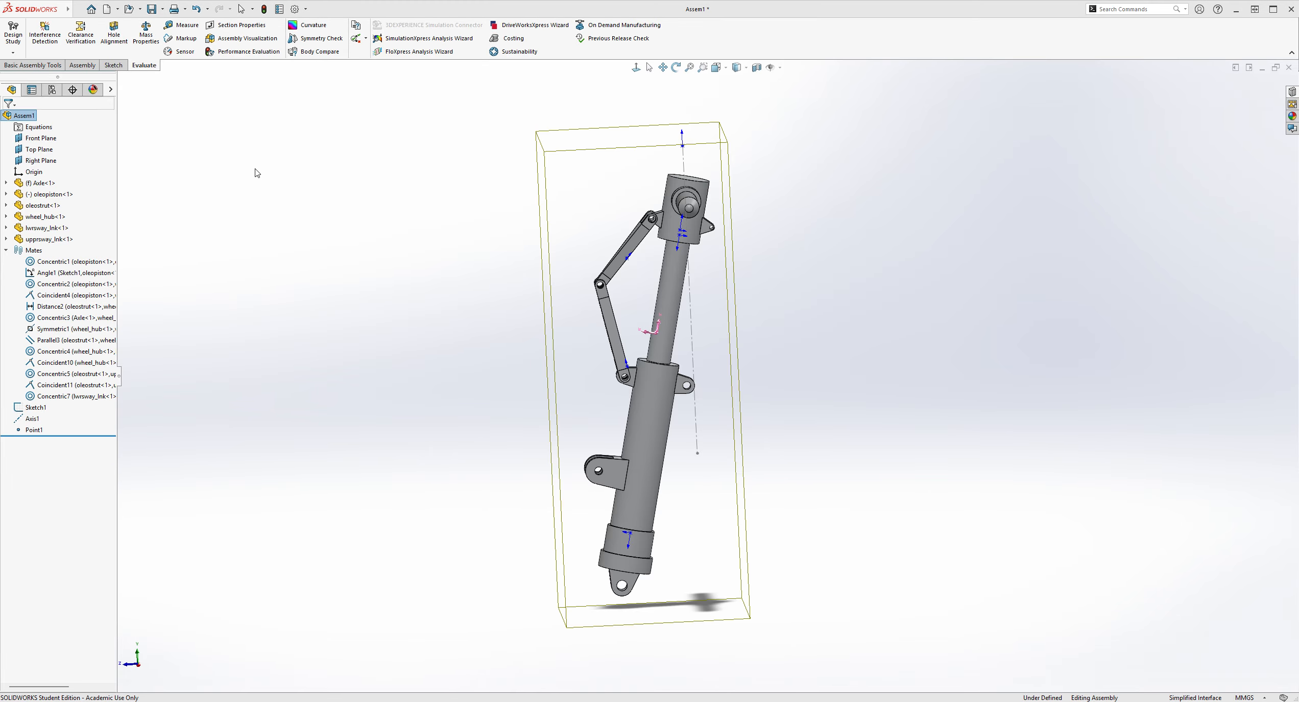